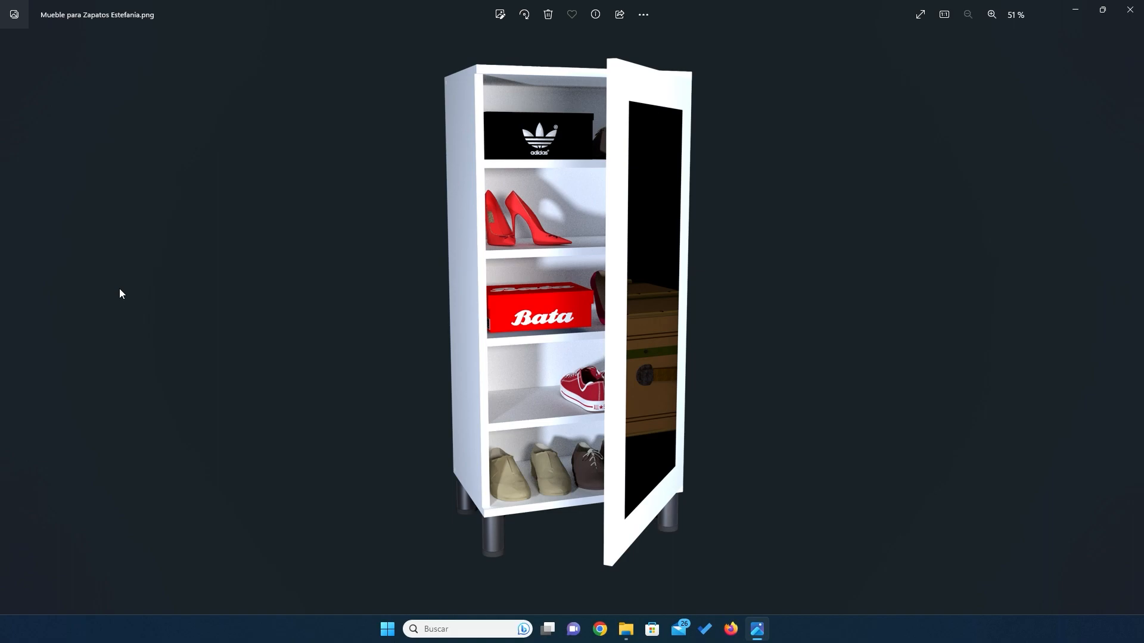
# - Review the shoe cabinet reference images for its overall size, shelf spacing, door frame and back panel dimensions
pyautogui.press('Right')
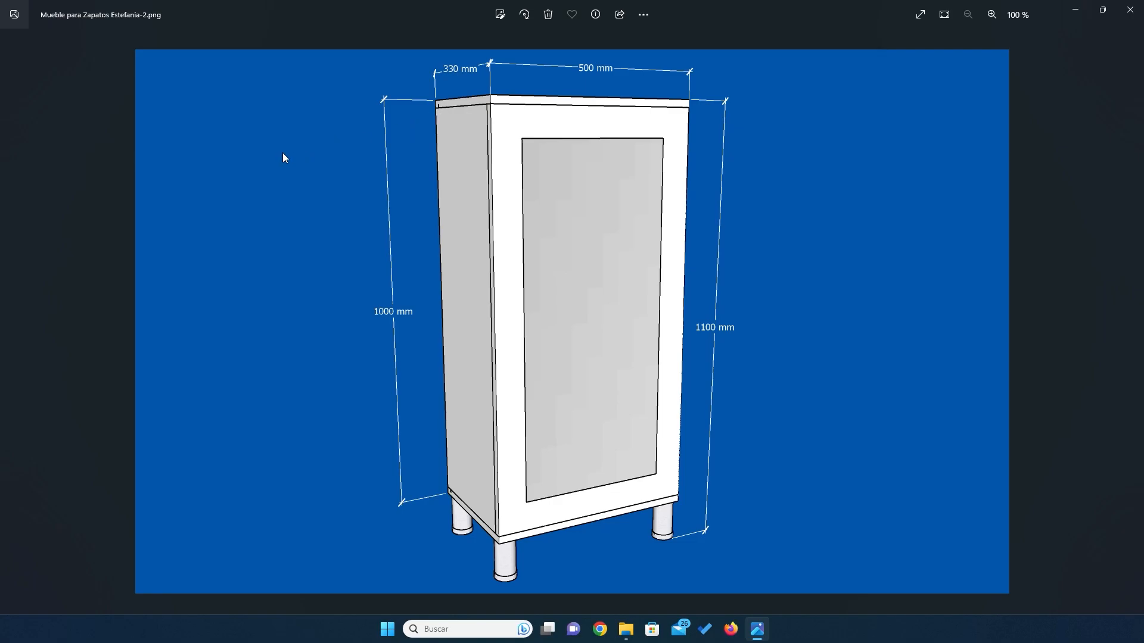
pyautogui.press('Right')
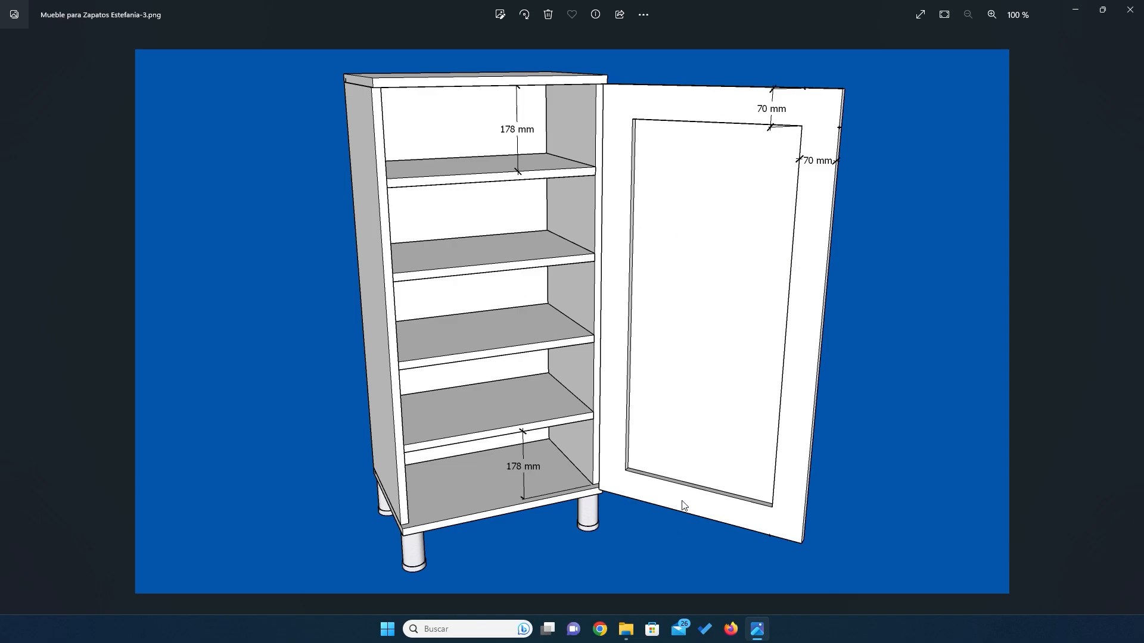
pyautogui.press('Right')
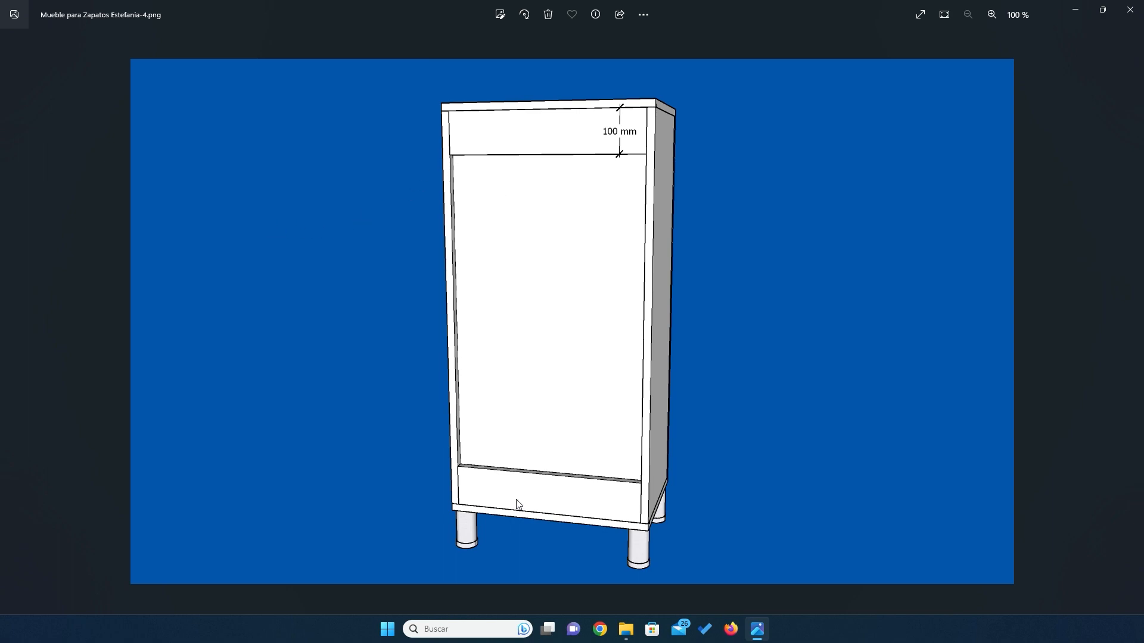
pyautogui.press('Right')
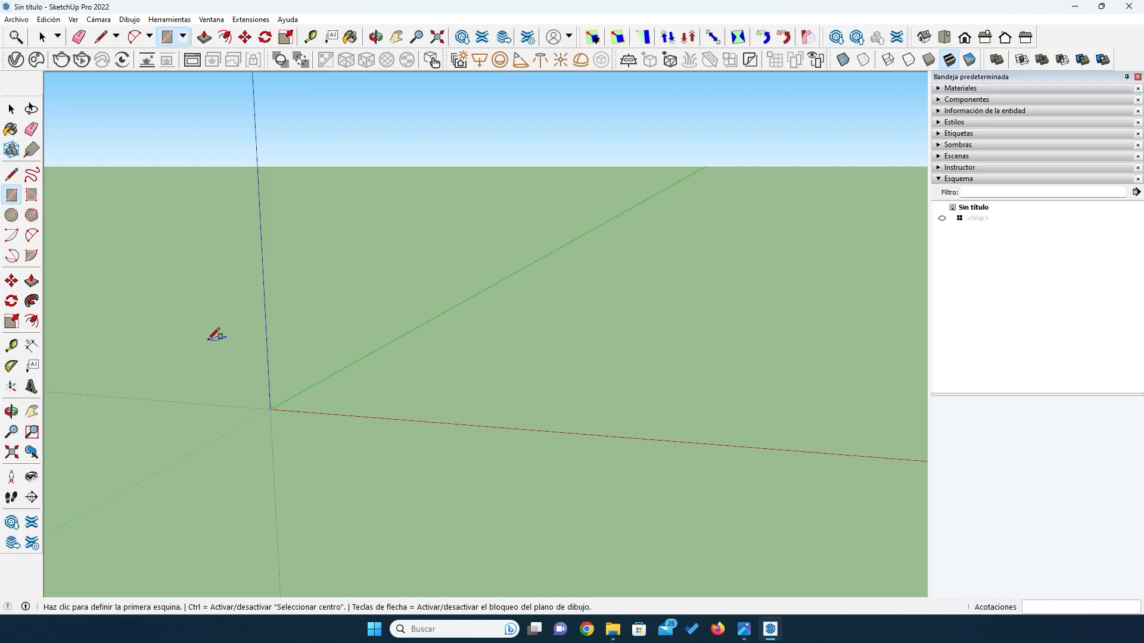
# - Draw a 500 mm by 330 mm rectangle on the ground plane, starting at the origin
pyautogui.click(271, 409)
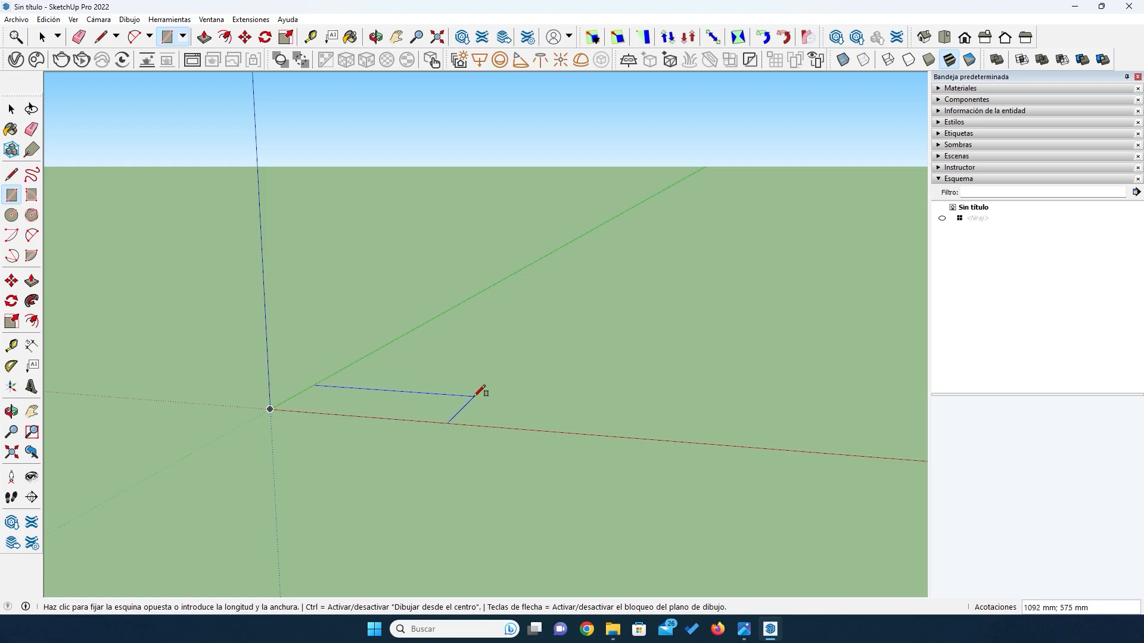
pyautogui.write('5')
pyautogui.press('Return')
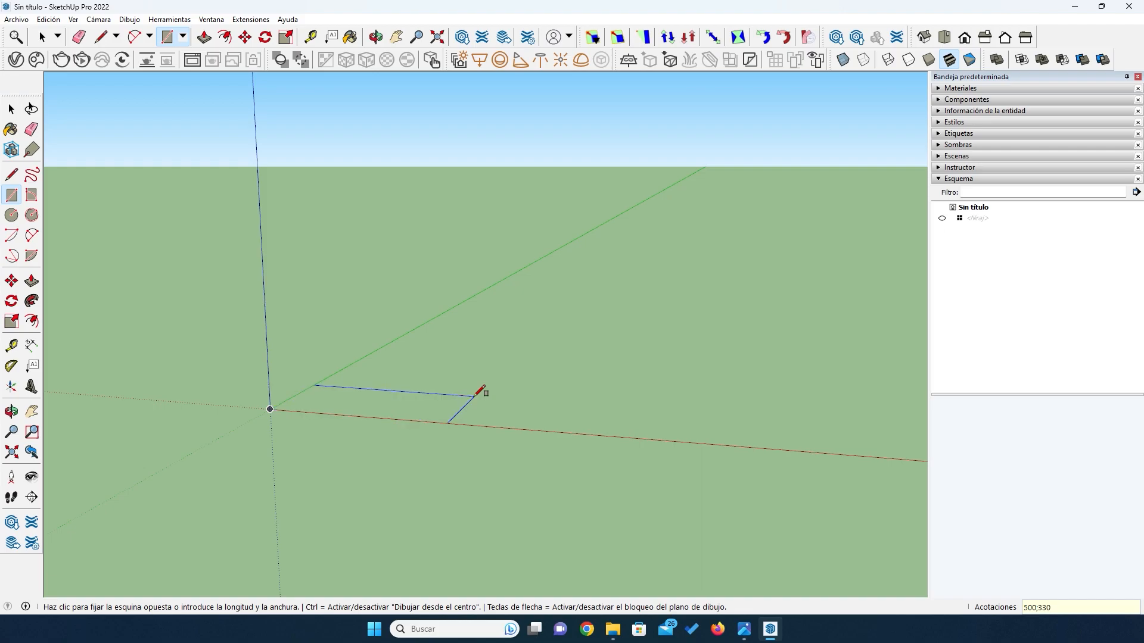
pyautogui.write('330')
pyautogui.press('Return')
pyautogui.scroll(2, 248, 378)
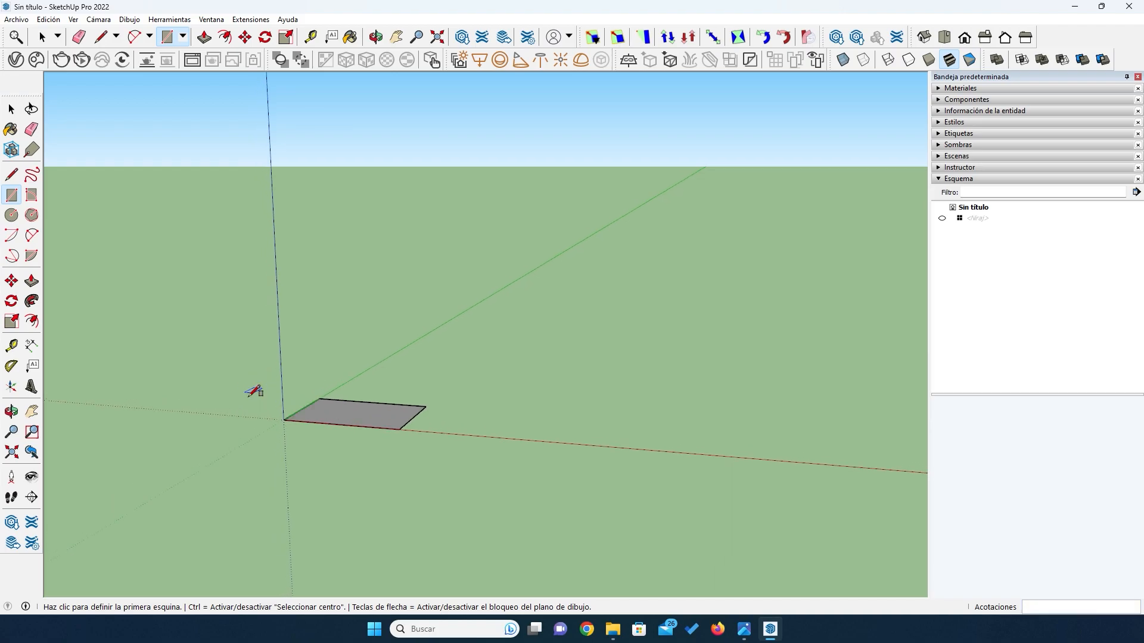
pyautogui.scroll(2, 321, 417)
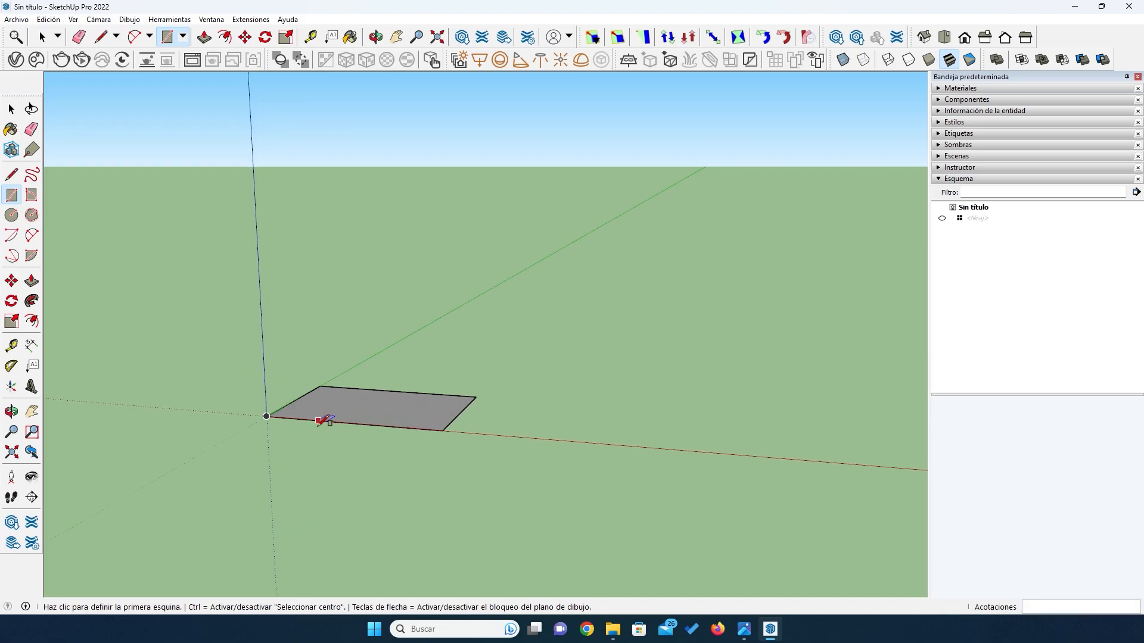
# - Extrude the rectangle upward 1000 mm with Push/Pull to form the cabinet's reference block
pyautogui.click(32, 281)
pyautogui.click(375, 403)
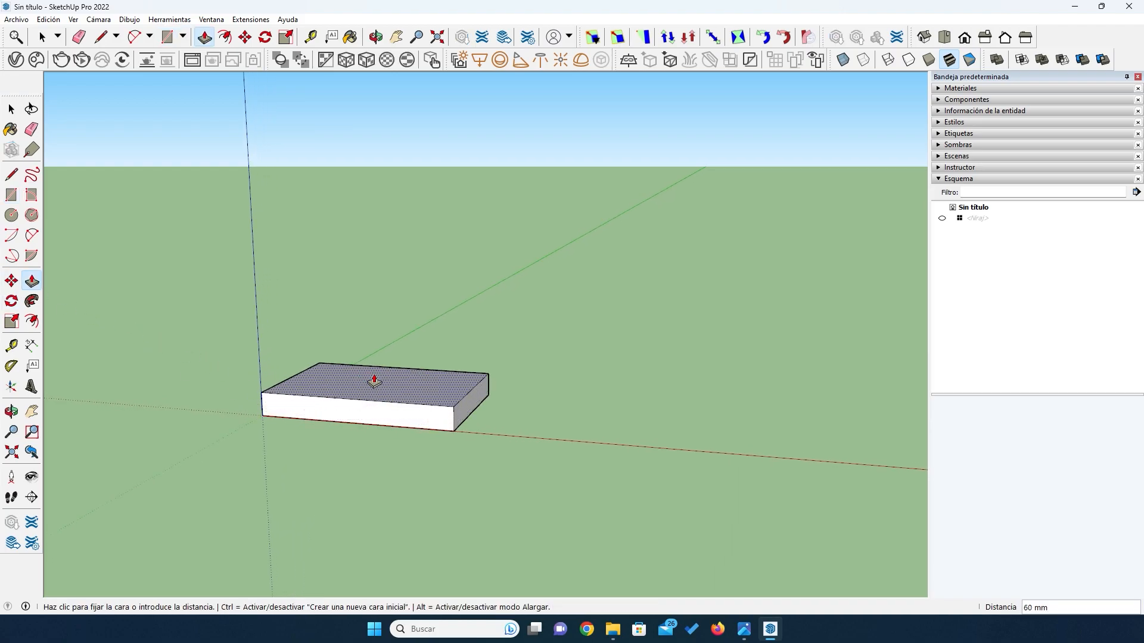
pyautogui.click(377, 243)
pyautogui.write('1000')
pyautogui.press('Return')
pyautogui.scroll(-5, 375, 256)
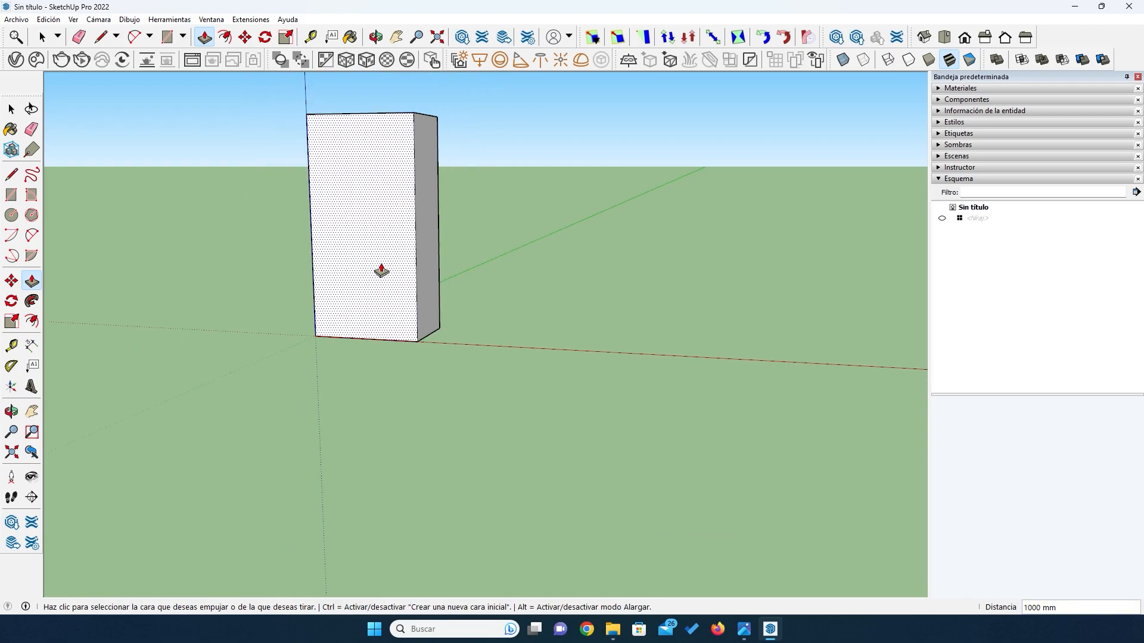
# - Turn the whole block into a component named Cubo
pyautogui.moveTo(375, 229); pyautogui.dragTo(334, 174, button='middle')
pyautogui.tripleClick(367, 213)
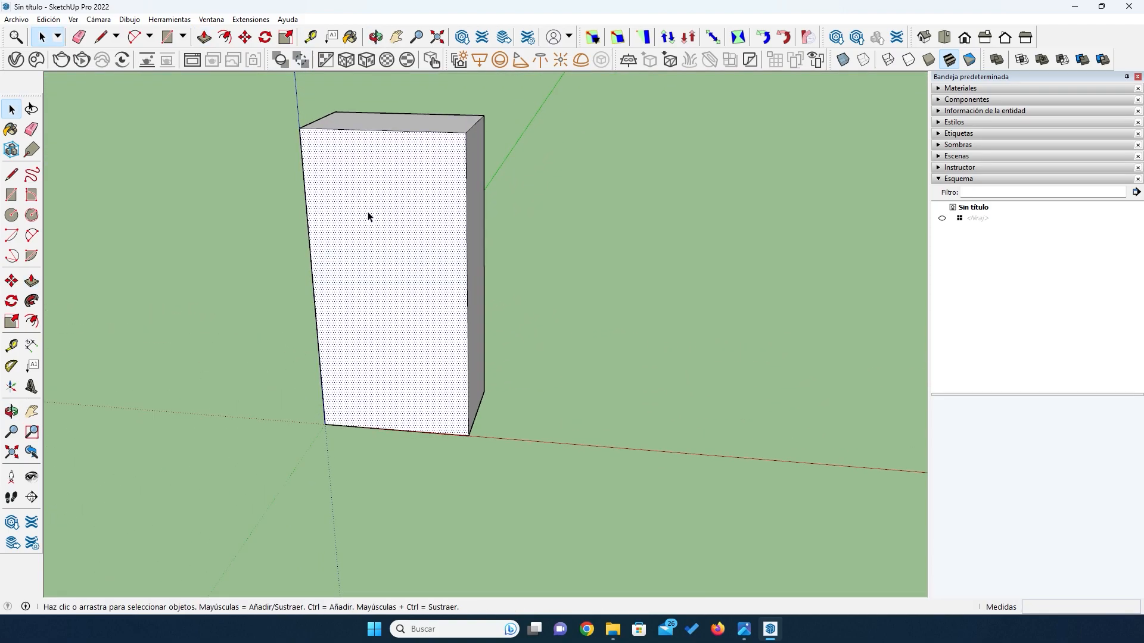
pyautogui.rightClick(368, 213)
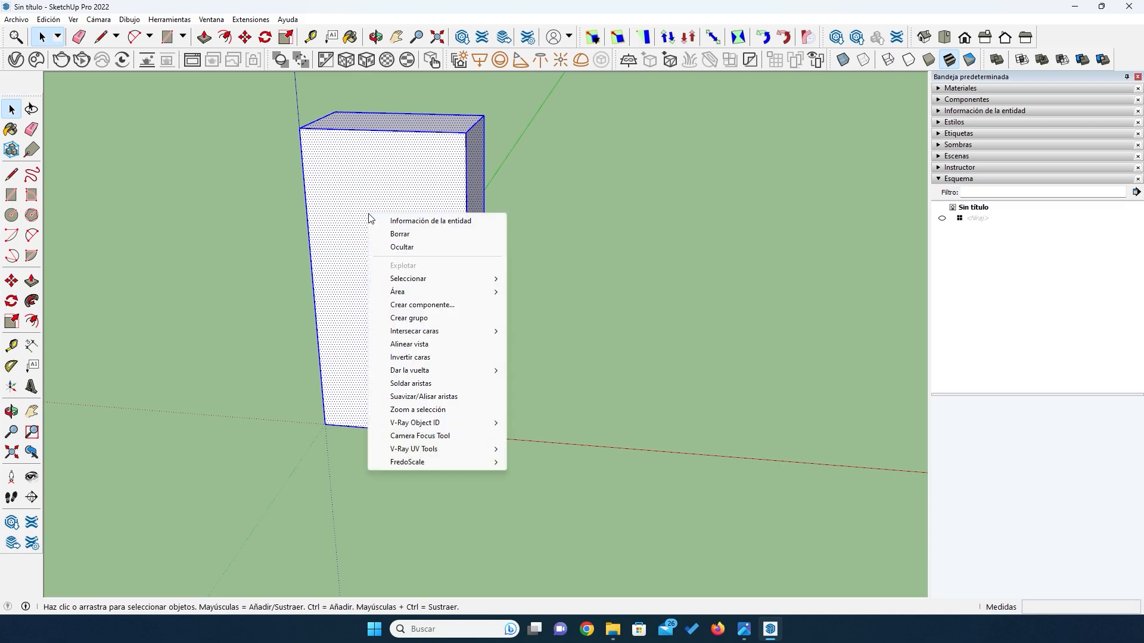
pyautogui.click(410, 309)
pyautogui.write('Cubo')
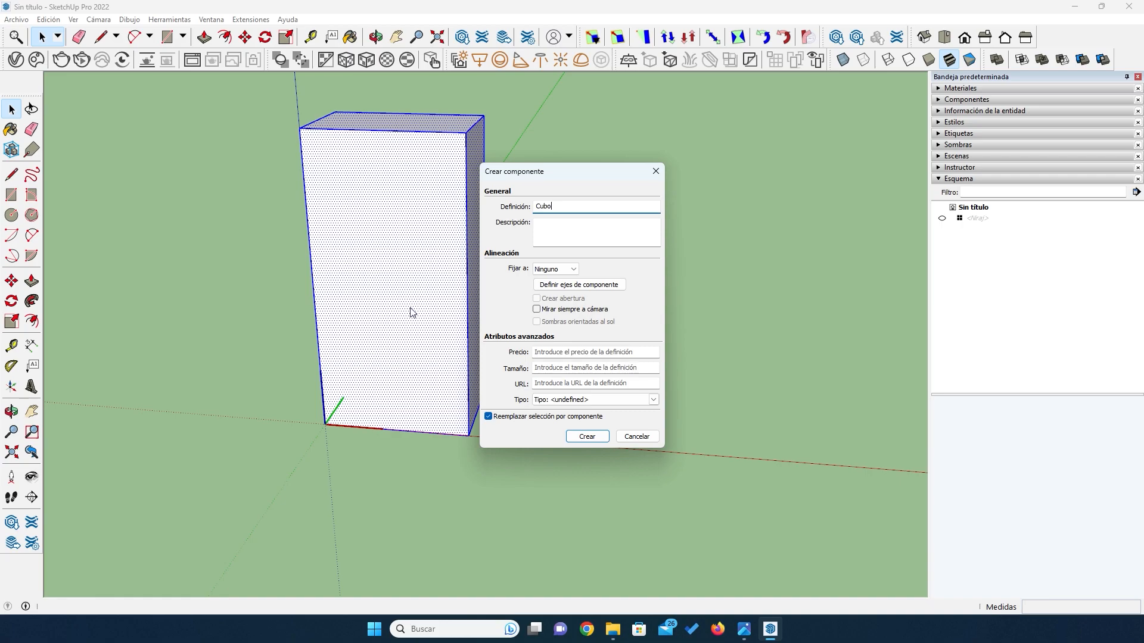
pyautogui.click(587, 436)
# - Check the cabinet's overall dimensions in the reference image and return to the SketchUp model
pyautogui.scroll(-3, 416, 273)
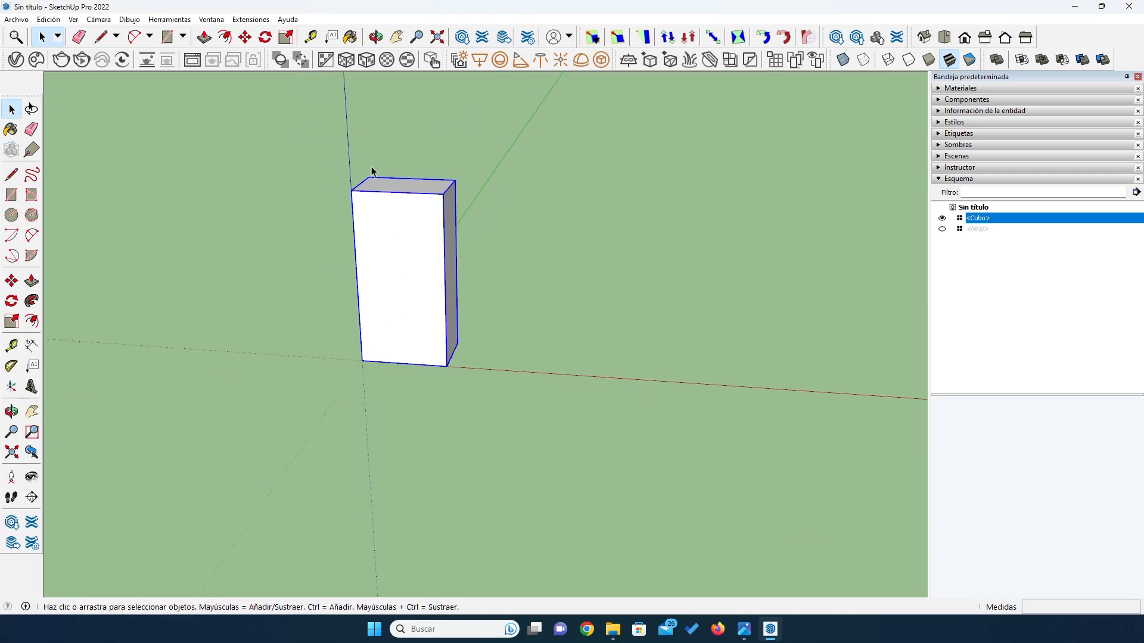
pyautogui.scroll(1, 291, 165)
pyautogui.scroll(1, 292, 166)
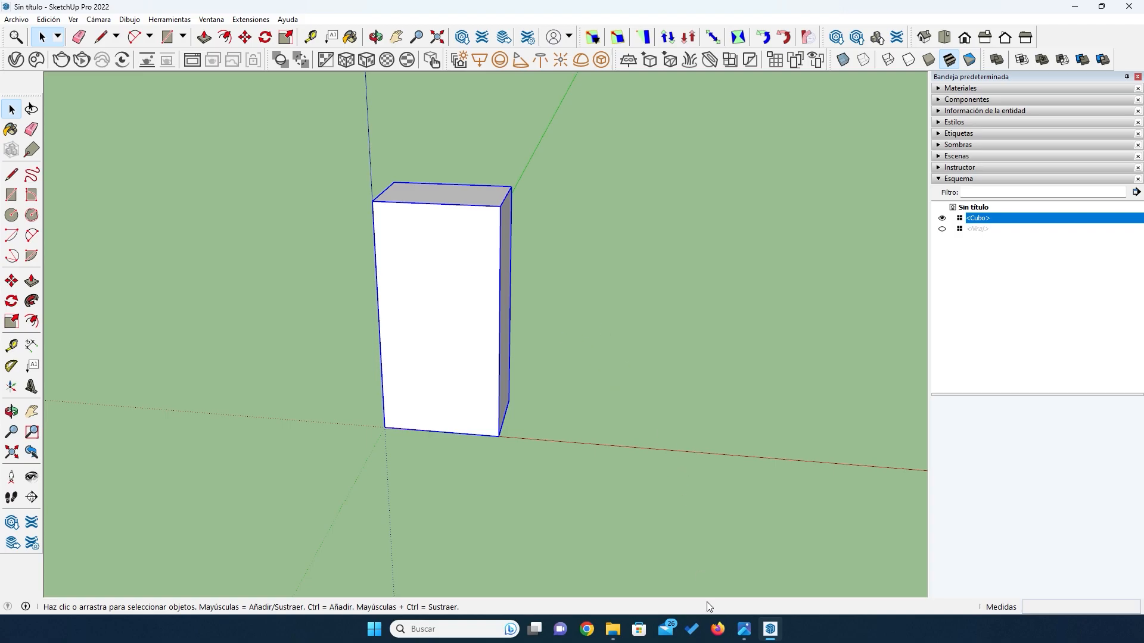
pyautogui.click(743, 629)
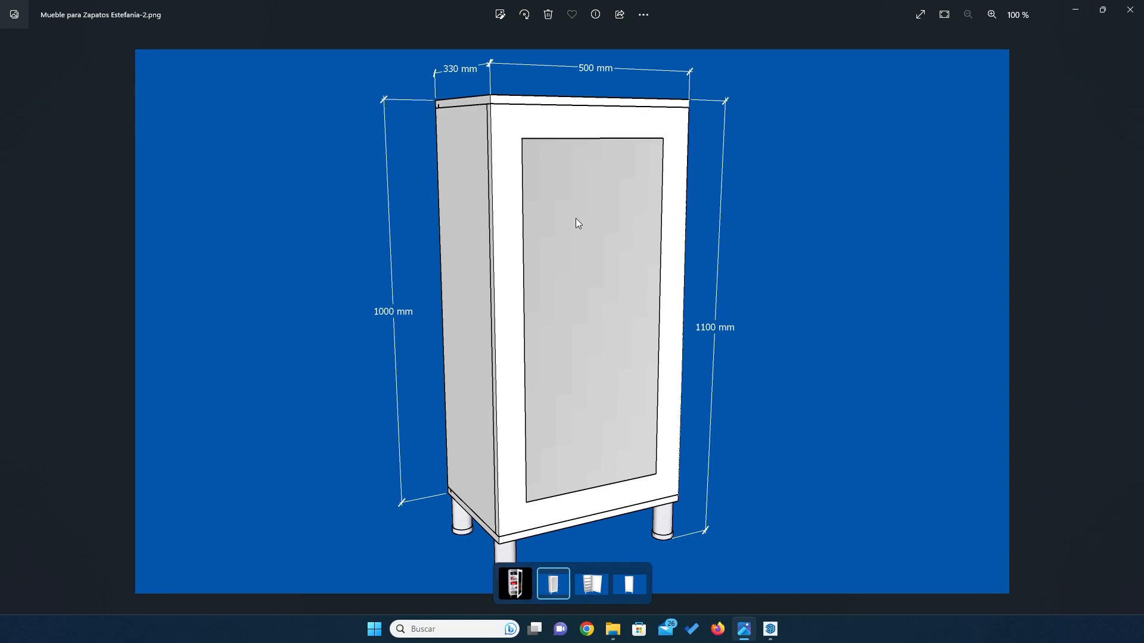
pyautogui.click(770, 629)
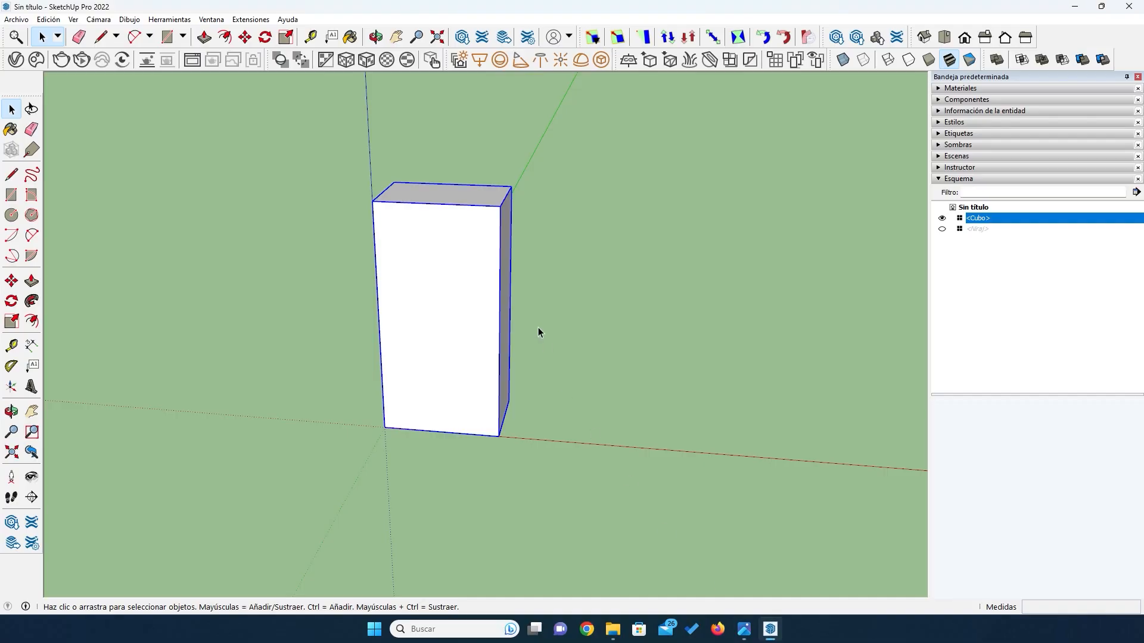
# - Add linear dimensions for the block's height, depth and width
pyautogui.click(31, 346)
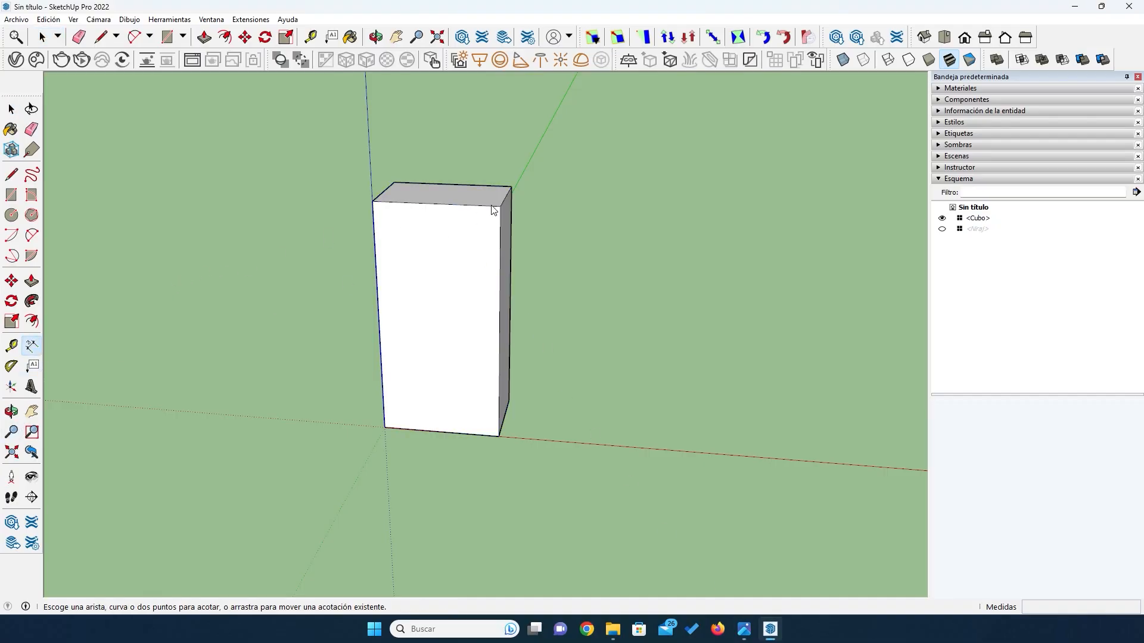
pyautogui.click(500, 210)
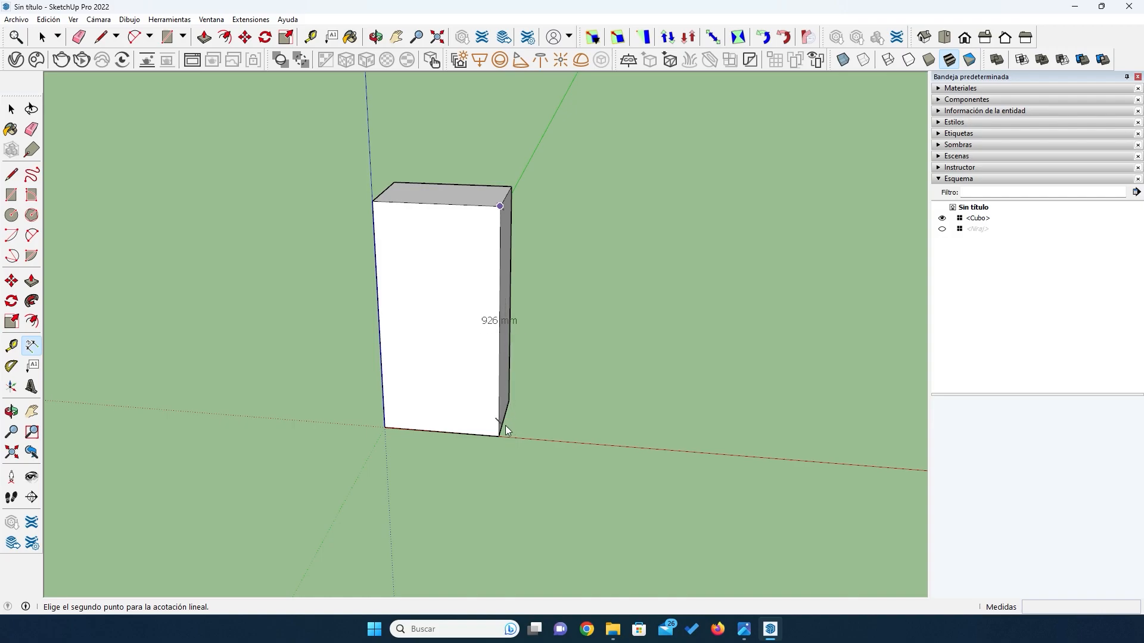
pyautogui.click(497, 441)
pyautogui.click(544, 443)
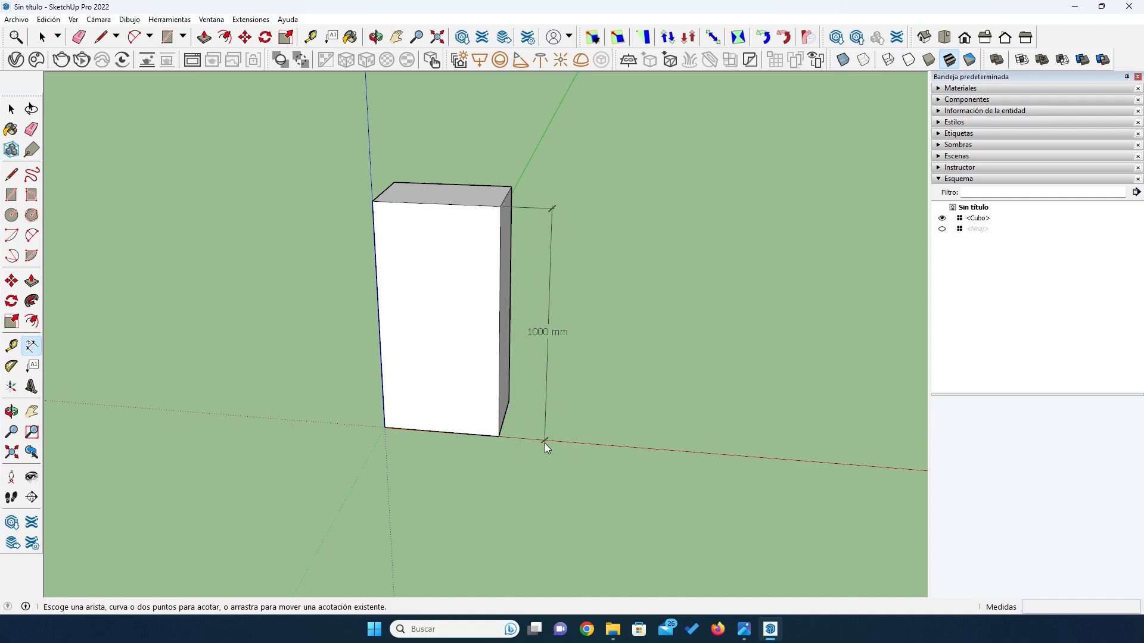
pyautogui.click(512, 187)
pyautogui.click(500, 206)
pyautogui.click(500, 170)
pyautogui.click(387, 424)
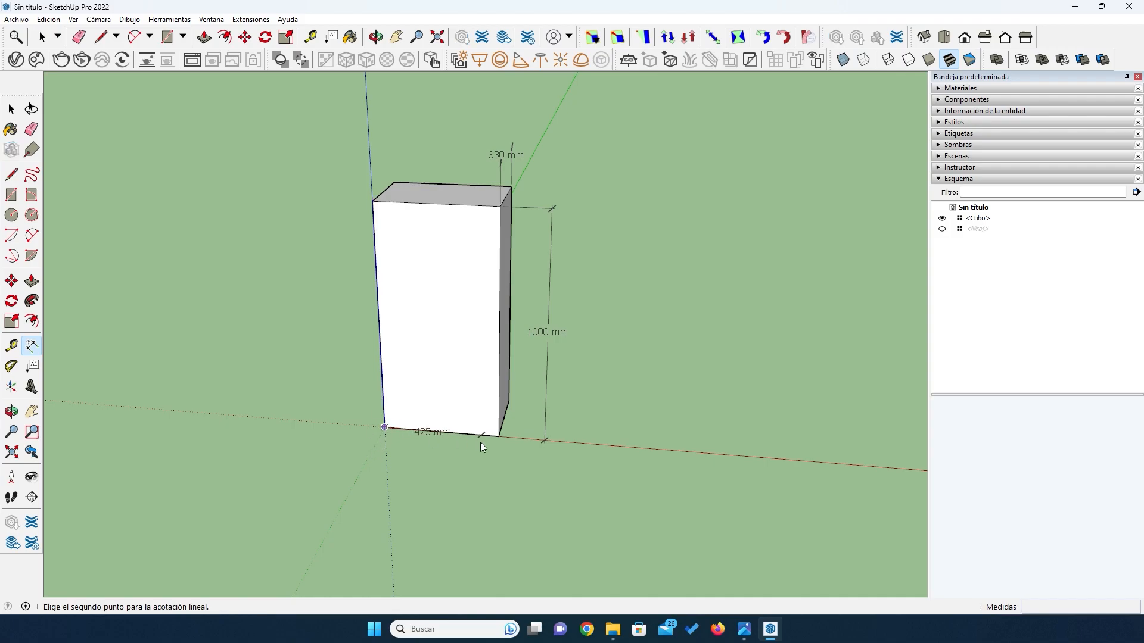
pyautogui.click(498, 436)
pyautogui.click(491, 458)
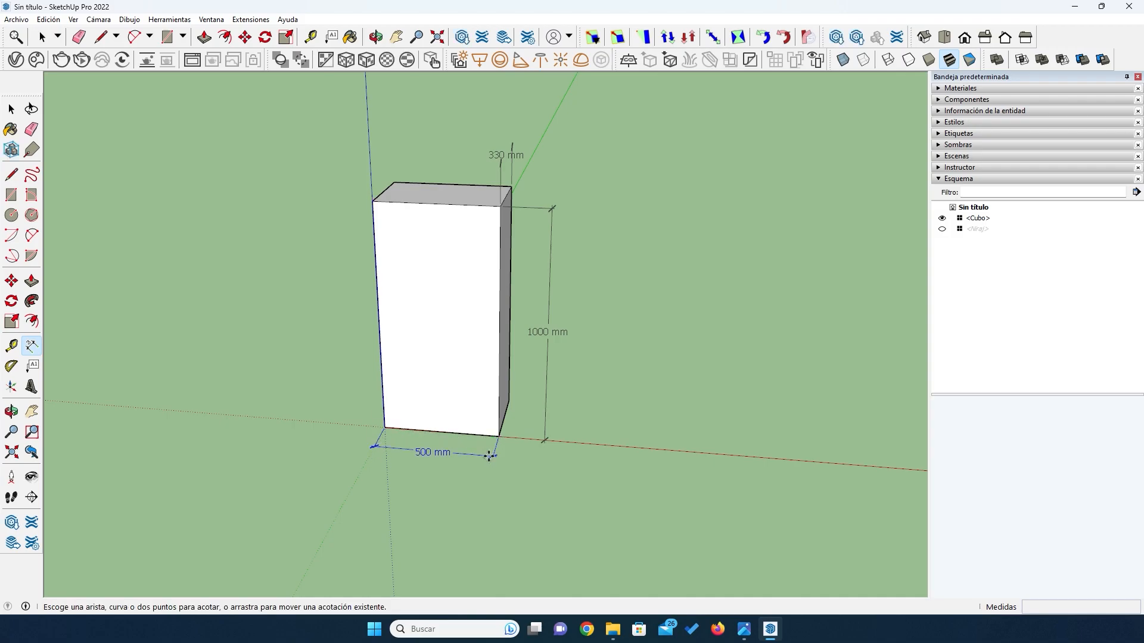
# - Delete the depth, height and width dimensions from around the block
pyautogui.click(11, 109)
pyautogui.click(11, 109)
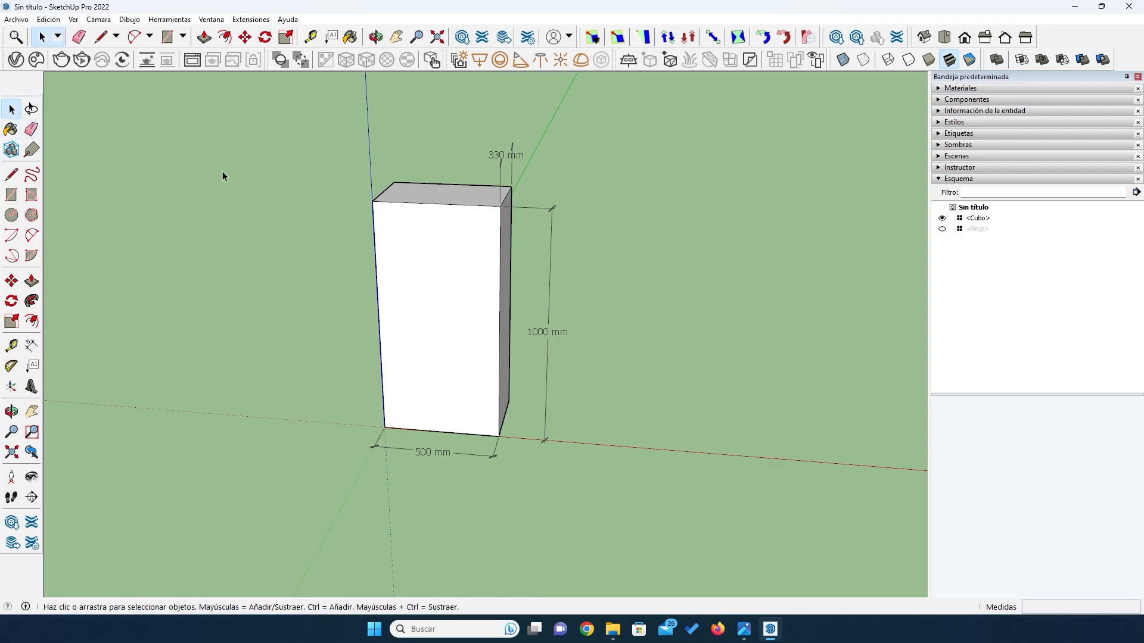
pyautogui.click(499, 154)
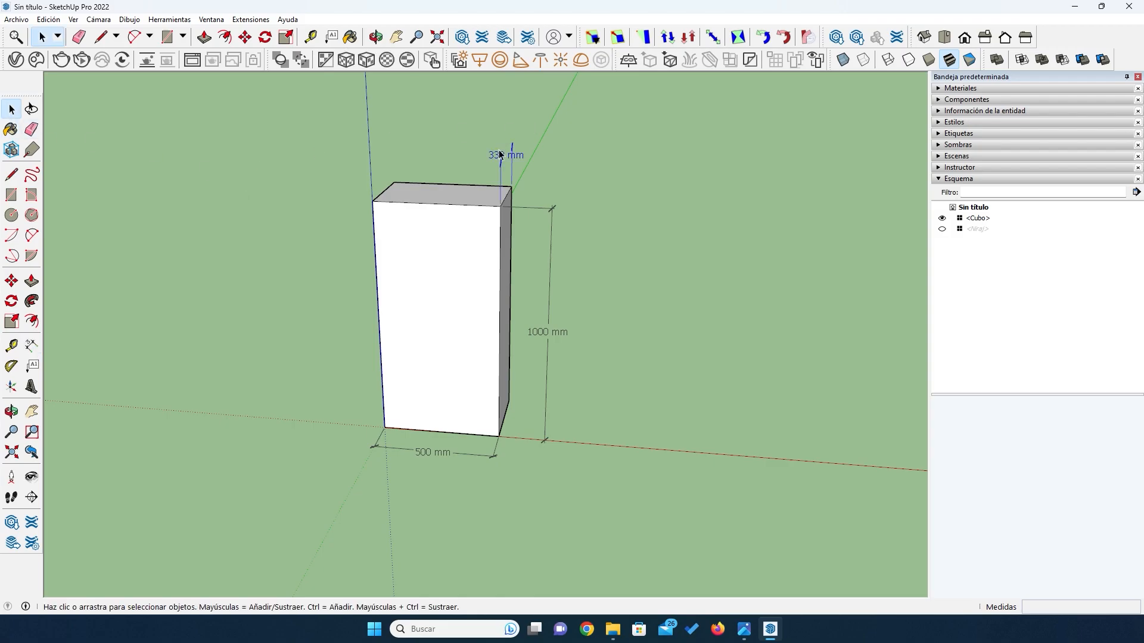
pyautogui.press('Delete')
pyautogui.click(551, 209)
pyautogui.press('Delete')
pyautogui.click(438, 454)
pyautogui.press('Delete')
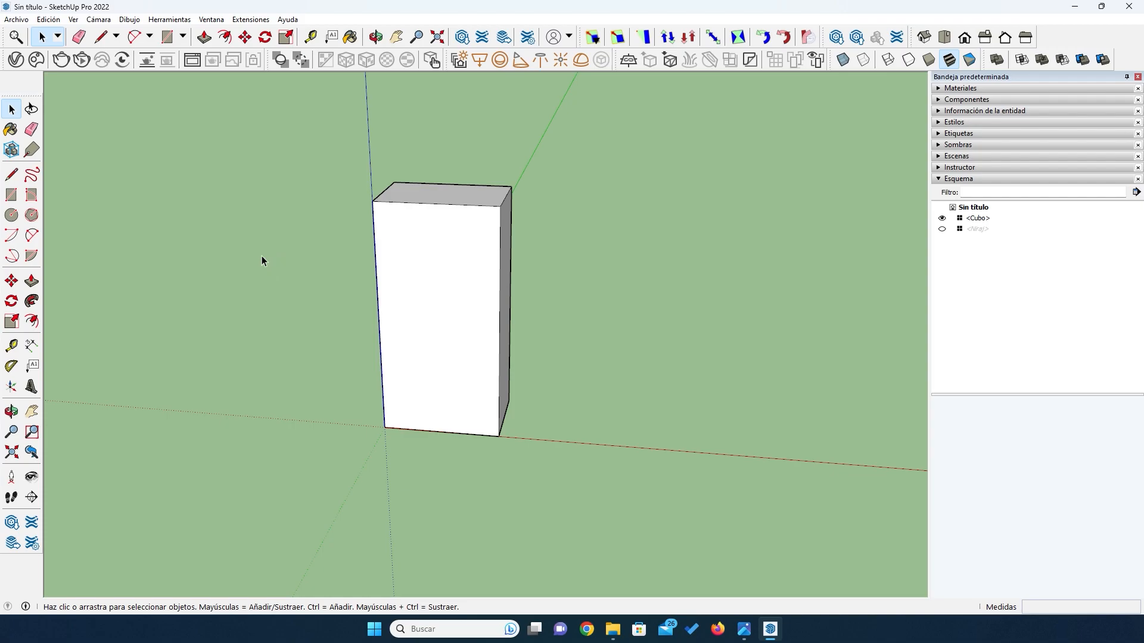
# - Draw a rectangle covering the block's entire top face, between its opposite corners
pyautogui.press('o')
pyautogui.moveTo(260, 255); pyautogui.dragTo(317, 370)
pyautogui.click(6, 197)
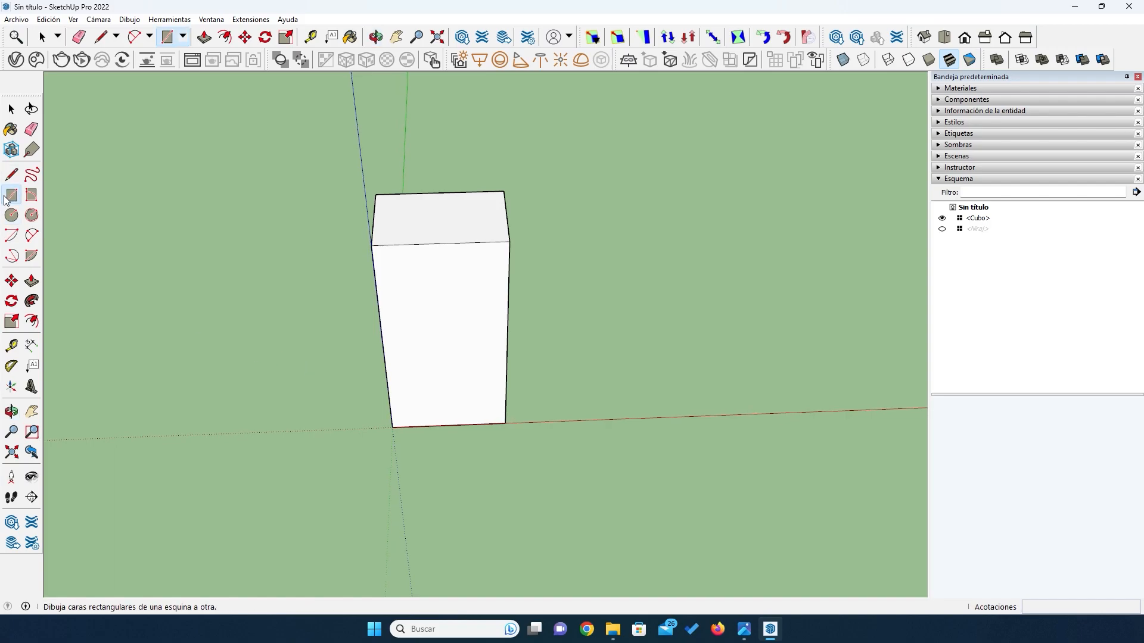
pyautogui.click(375, 194)
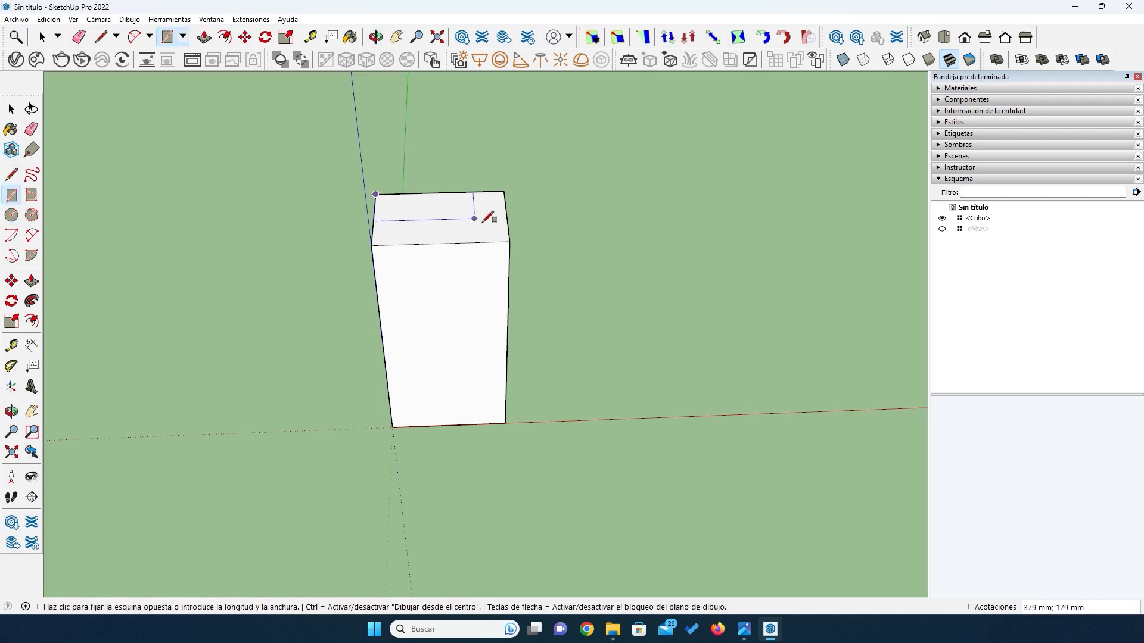
pyautogui.click(510, 241)
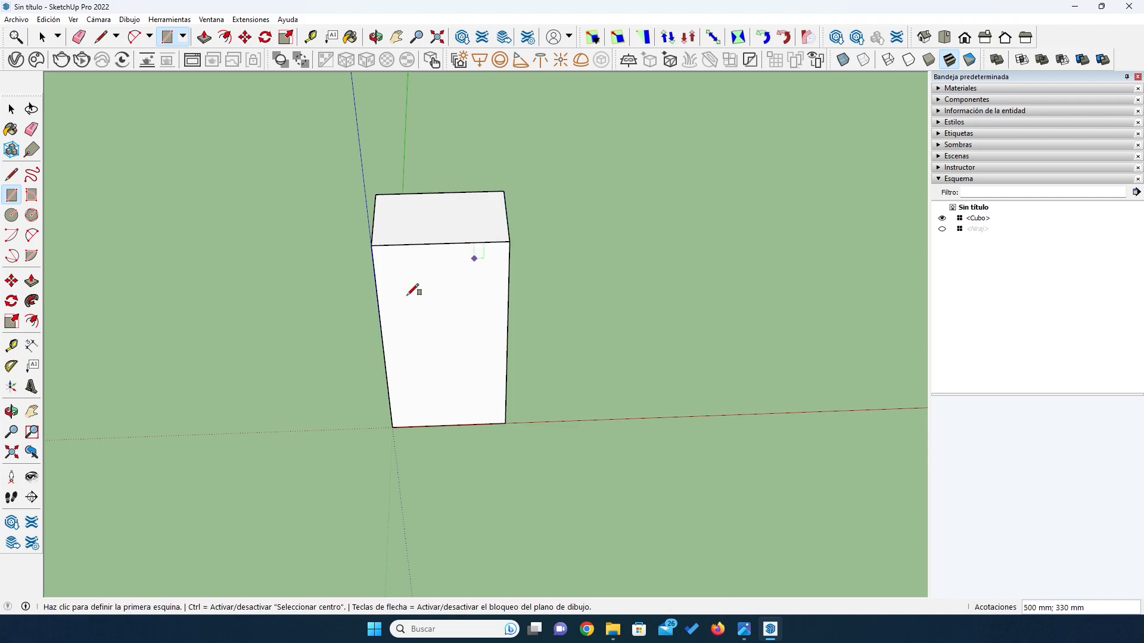
# - Extrude the rectangle on the block's top face downward to a board thickness of 18 mm
pyautogui.click(32, 282)
pyautogui.click(421, 235)
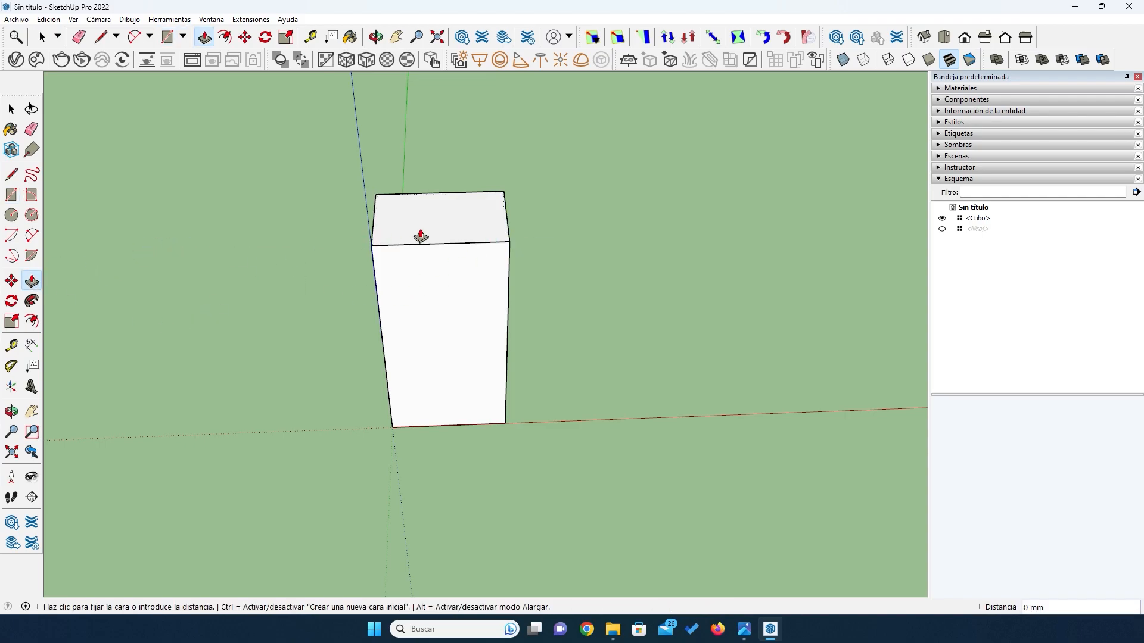
pyautogui.click(420, 241)
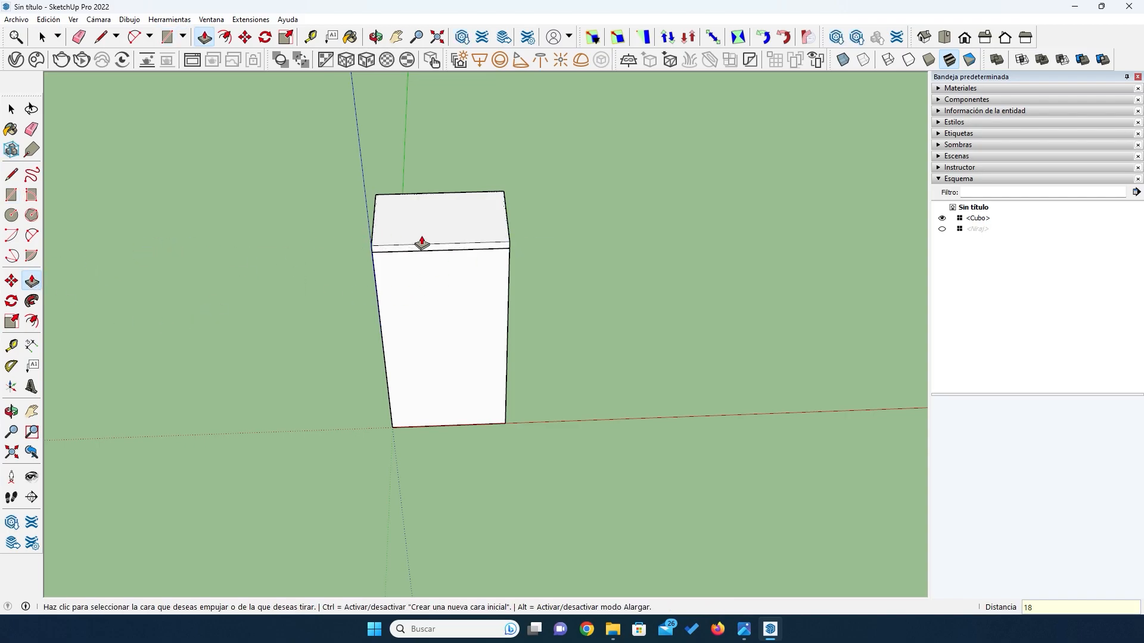
pyautogui.write('18')
pyautogui.press('Return')
# - Turn the 18 mm top board into a component named Tablero Superior / Base
pyautogui.press('space')
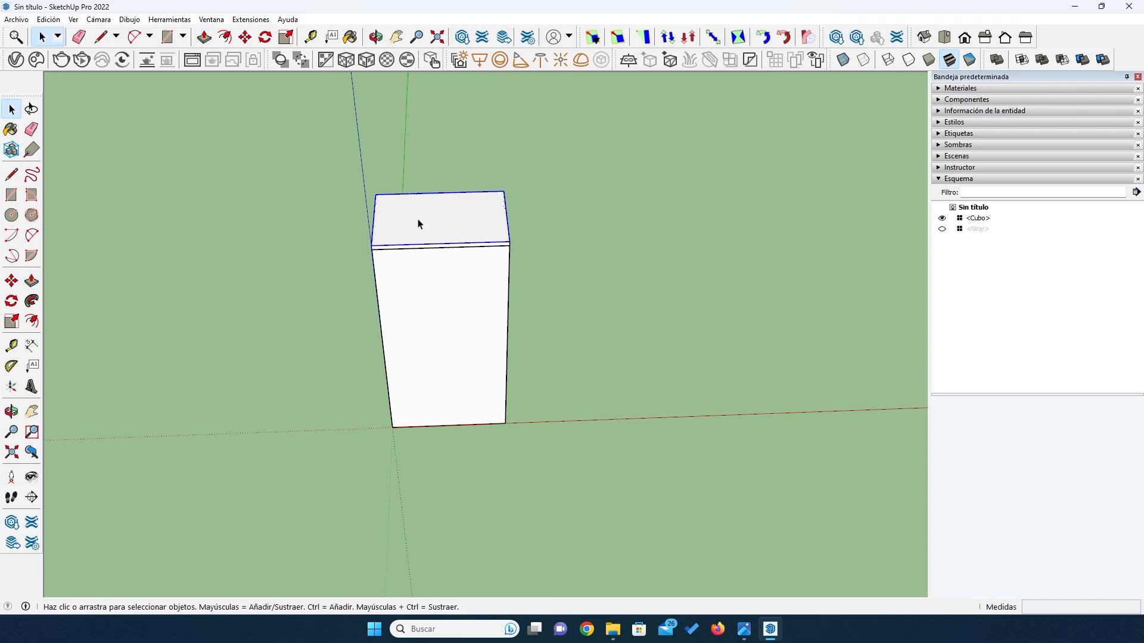
pyautogui.rightClick(418, 224)
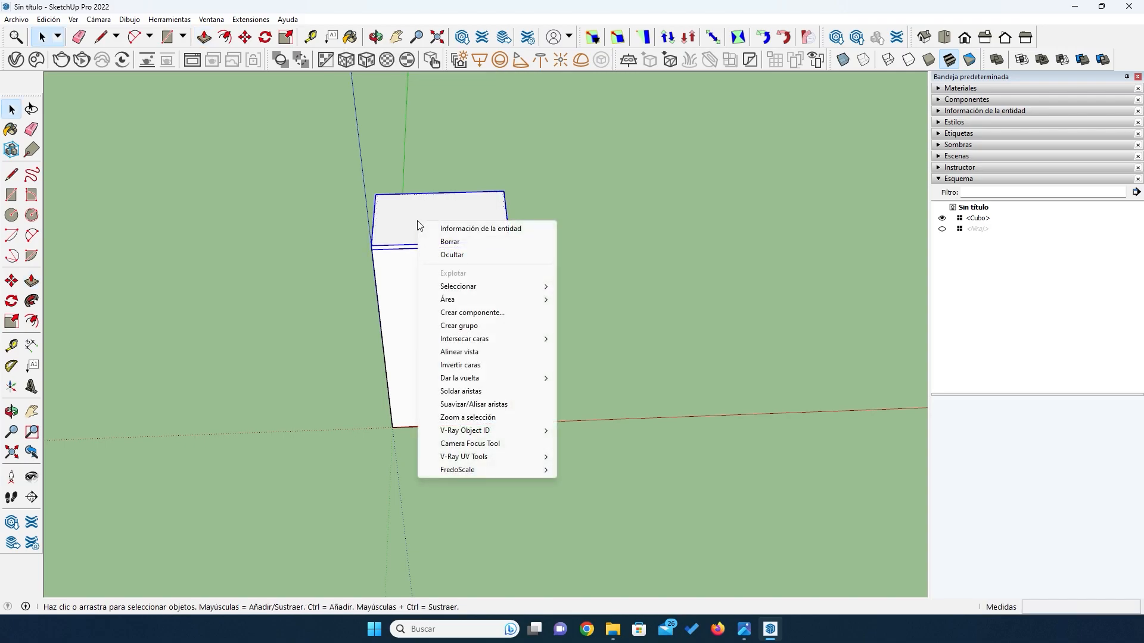
pyautogui.click(482, 313)
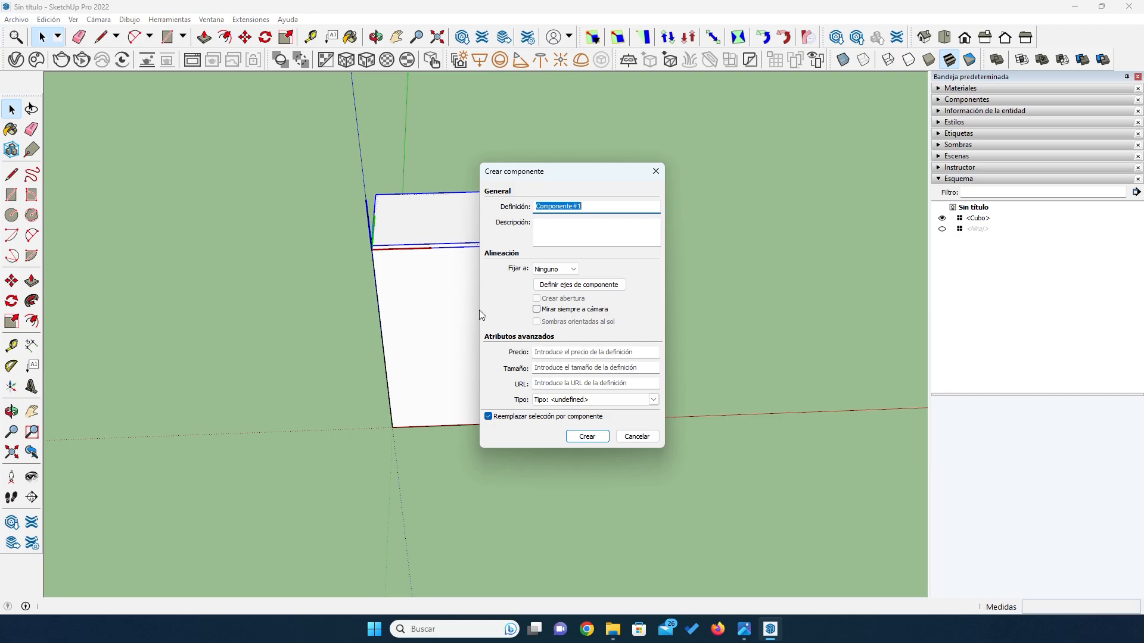
pyautogui.write('Tablero Superior / Base')
pyautogui.click(572, 438)
# - Copy the Tablero Superior / Base board 982 mm straight down to form the cabinet's base board
pyautogui.moveTo(472, 350); pyautogui.dragTo(455, 263, button='middle')
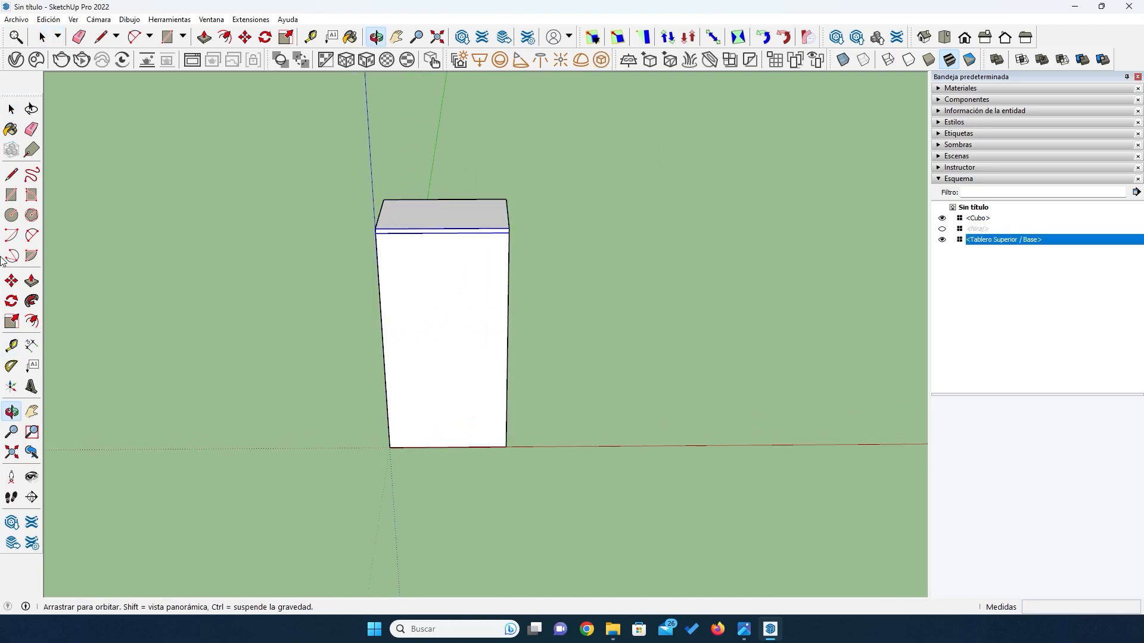
pyautogui.click(11, 280)
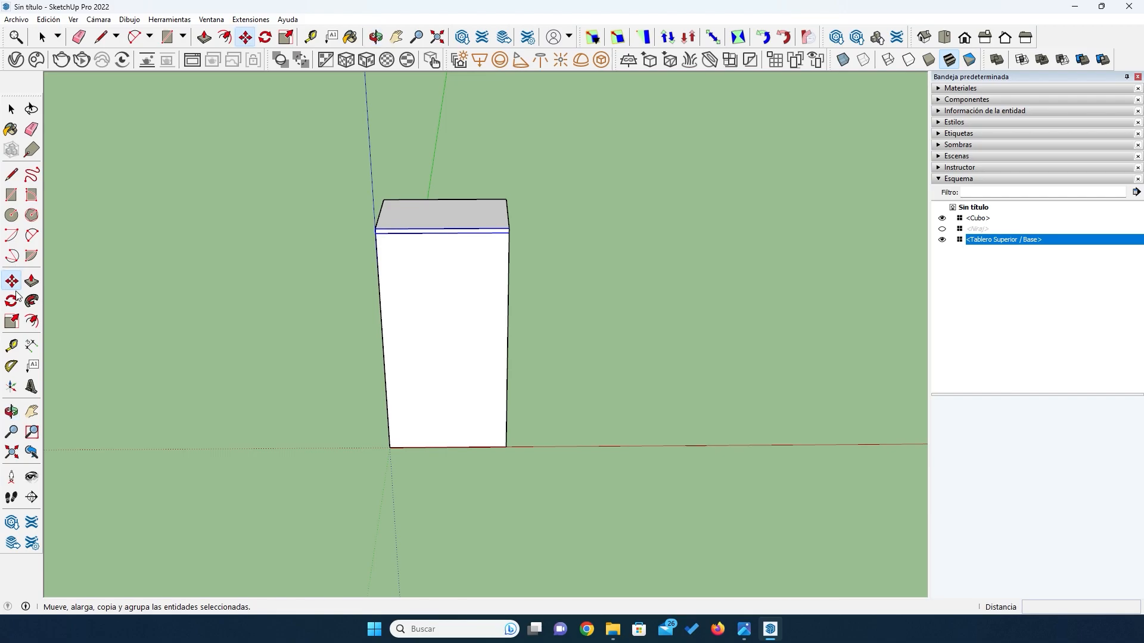
pyautogui.click(508, 229)
pyautogui.press('ctrl')
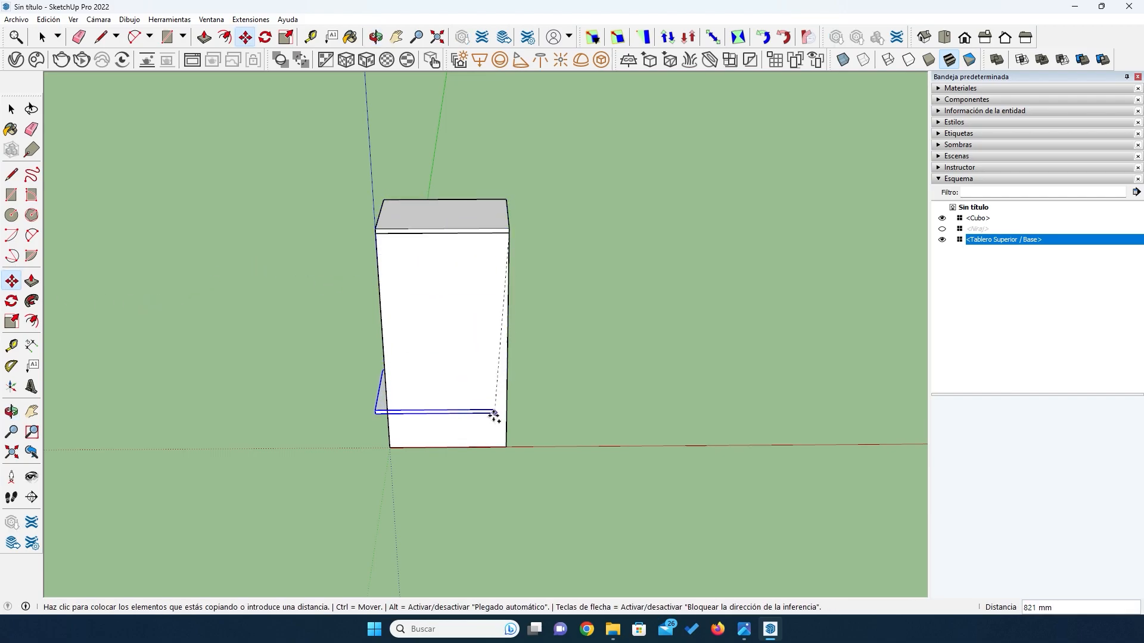
pyautogui.click(507, 446)
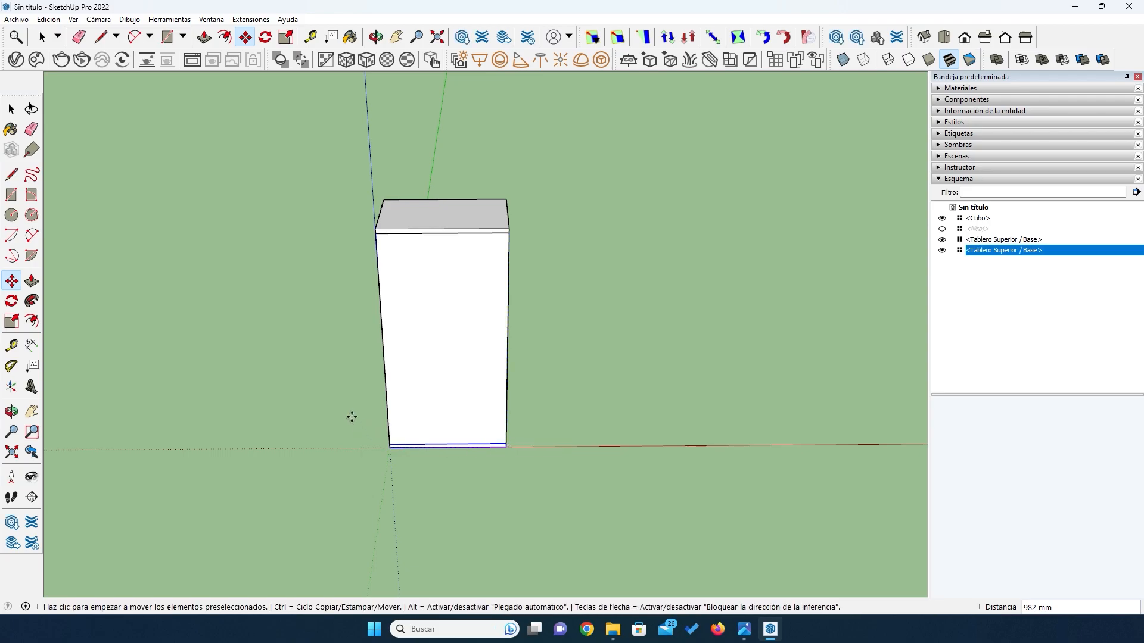
pyautogui.scroll(2, 349, 342)
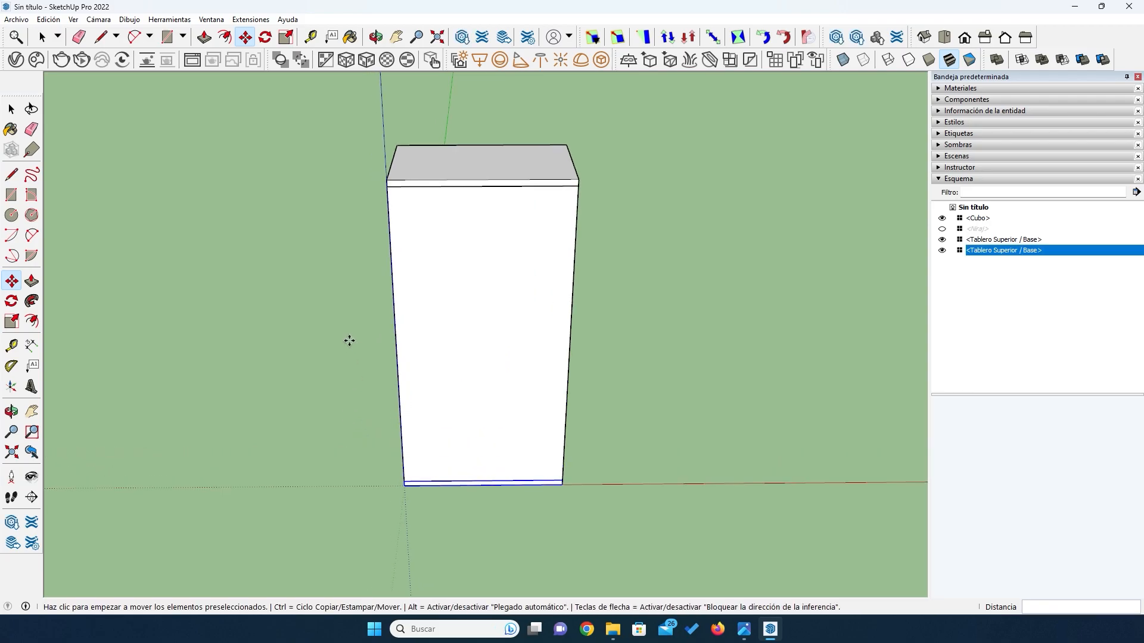
# - Check the closed-cabinet reference image and draw a 964 × 330 mm rectangle on the block's side face between the top and base boards
pyautogui.click(744, 631)
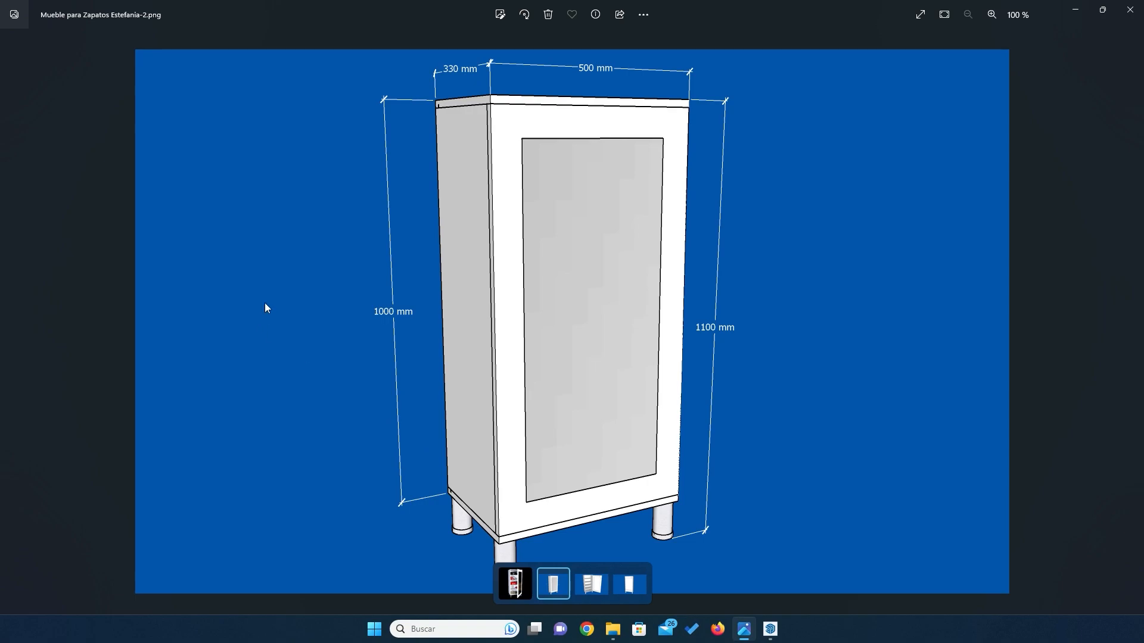
pyautogui.click(770, 629)
pyautogui.moveTo(256, 299); pyautogui.dragTo(545, 255, button='middle')
pyautogui.click(12, 199)
pyautogui.click(374, 171)
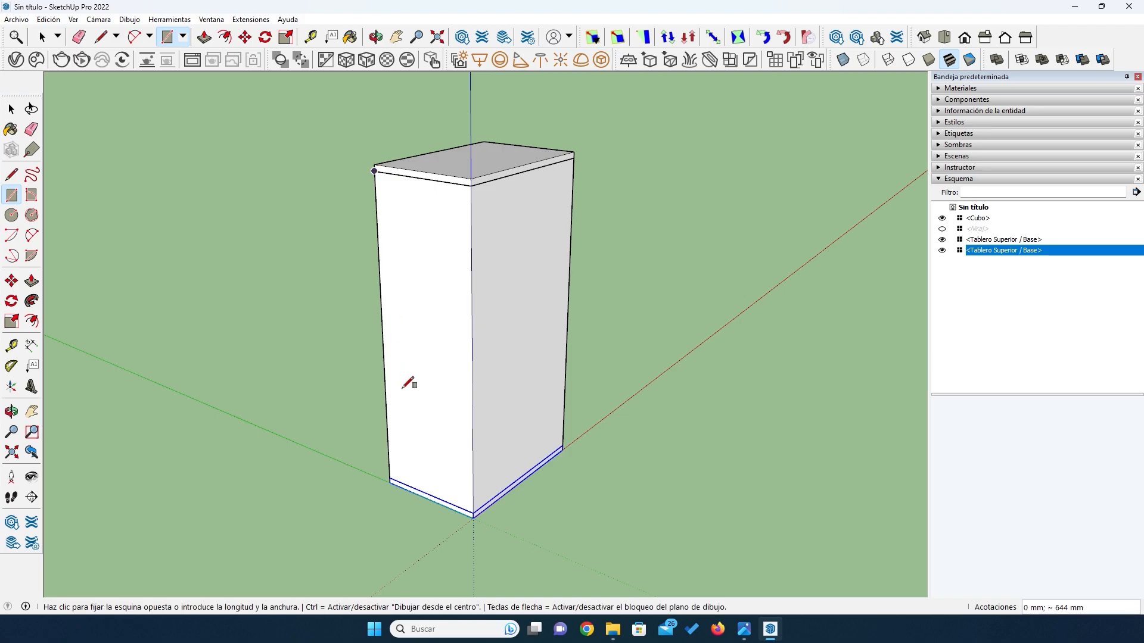
pyautogui.scroll(3, 476, 508)
pyautogui.scroll(1, 471, 513)
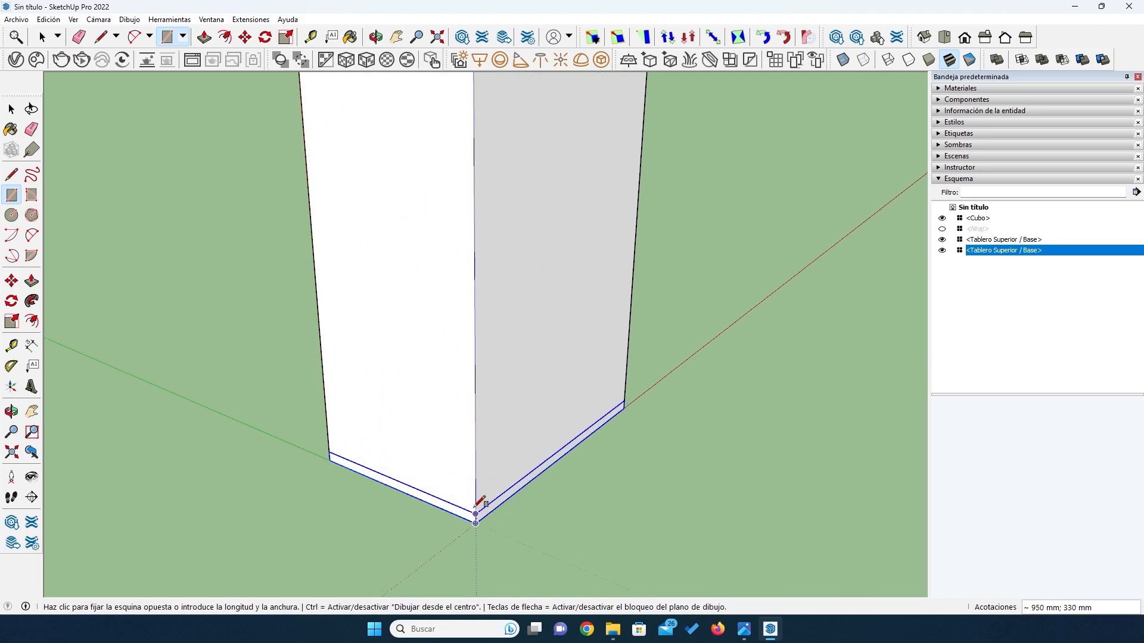
pyautogui.click(480, 509)
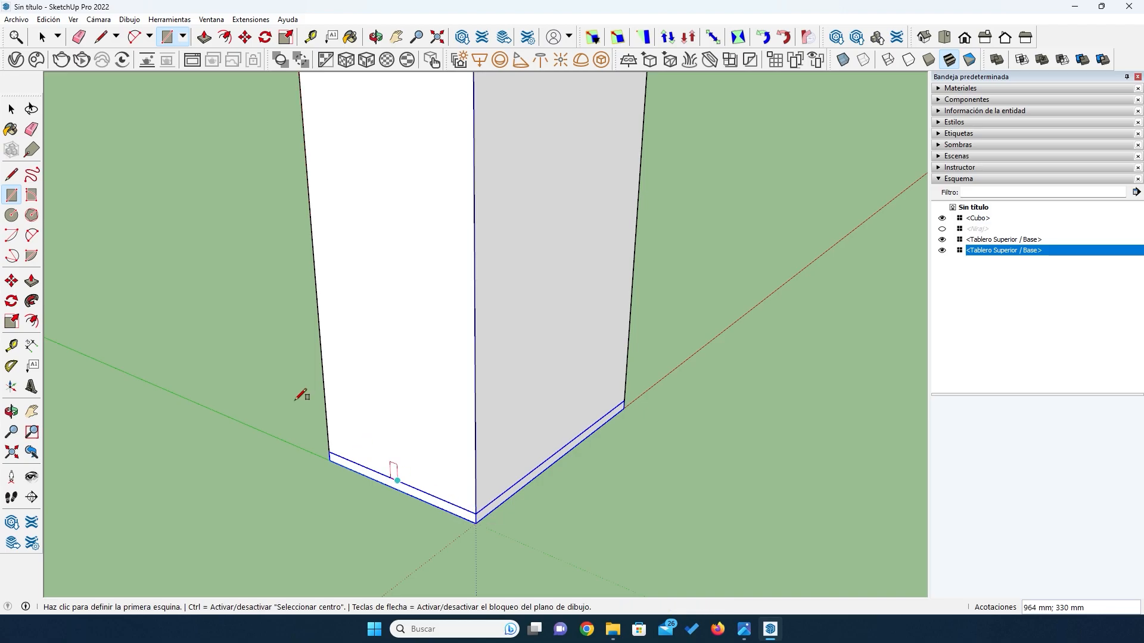
# - Extrude the side rectangle inward to board thickness and turn the board into a component named Laterales
pyautogui.click(32, 281)
pyautogui.click(417, 283)
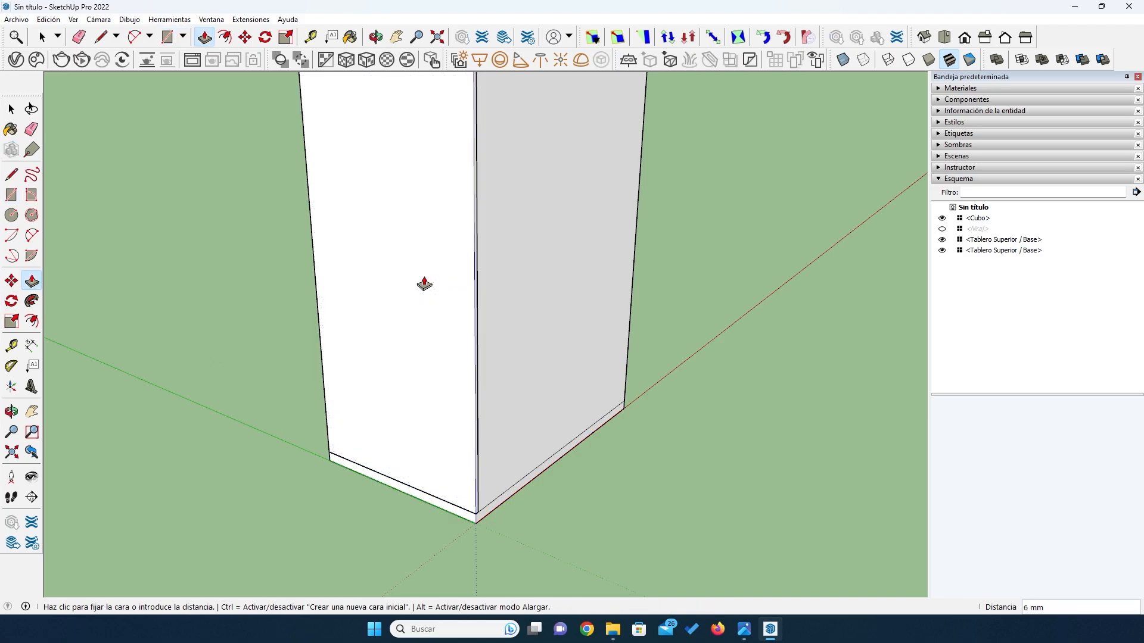
pyautogui.press('space')
pyautogui.click(393, 247)
pyautogui.rightClick(393, 248)
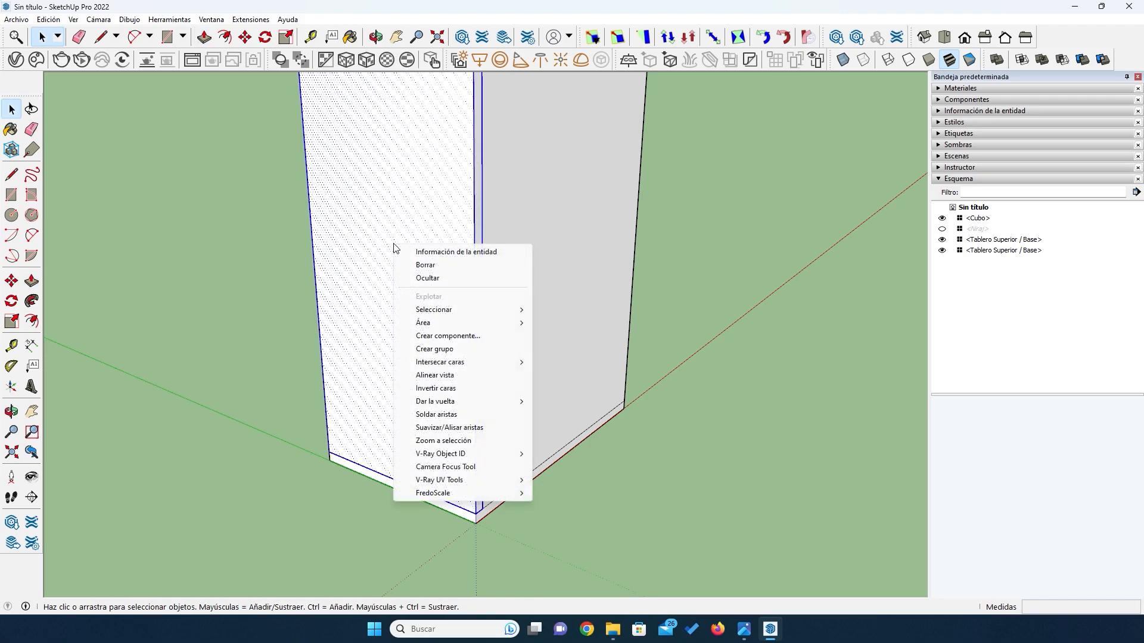
pyautogui.click(448, 336)
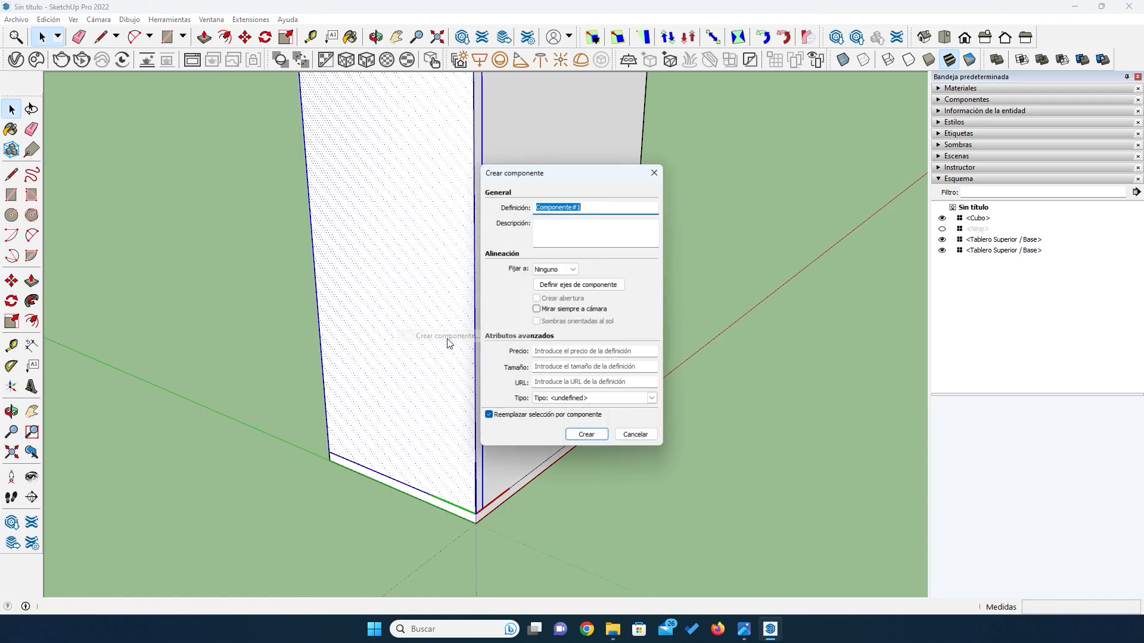
pyautogui.write('Laterales')
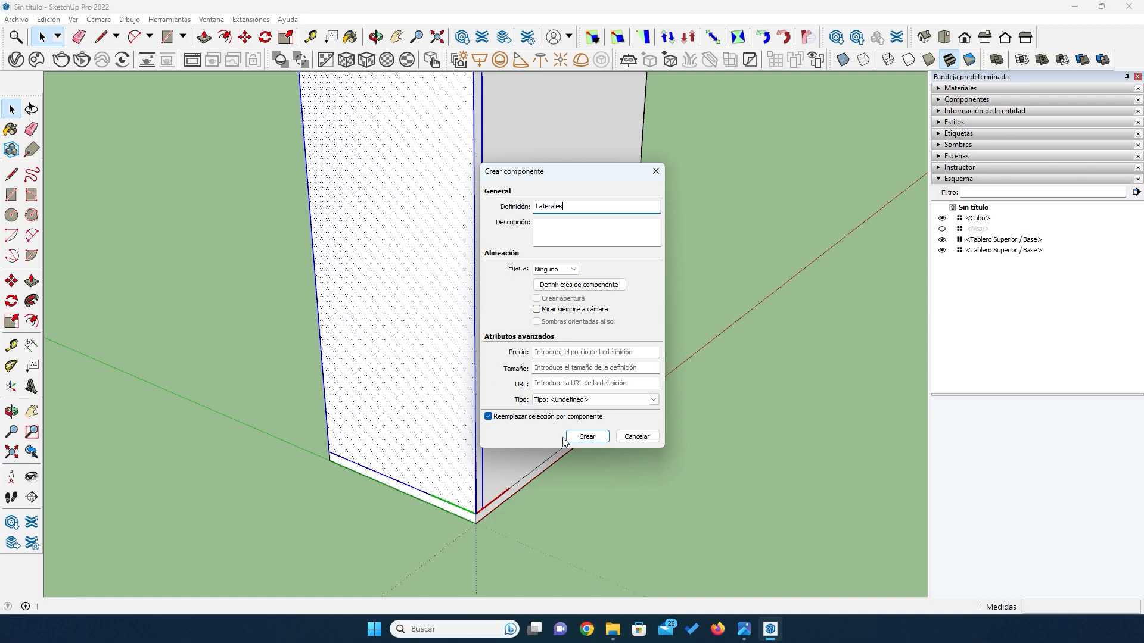
pyautogui.click(572, 438)
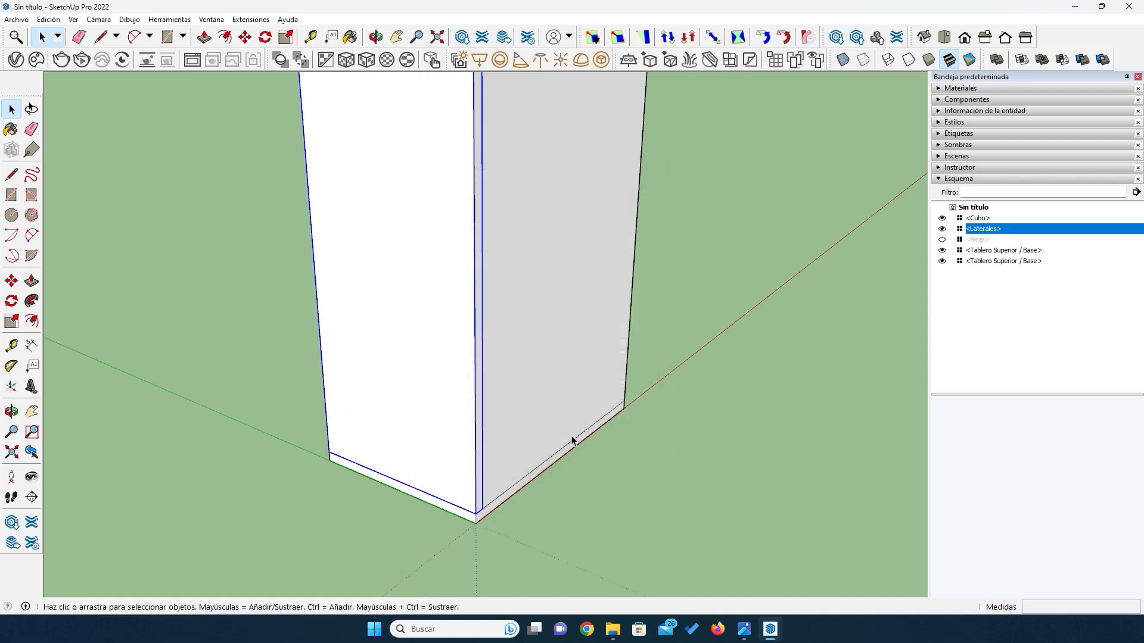
# - Copy the Laterales side board 482 mm across to the opposite side, flush with the end of the top board
pyautogui.press('o')
pyautogui.scroll(-3, 438, 308)
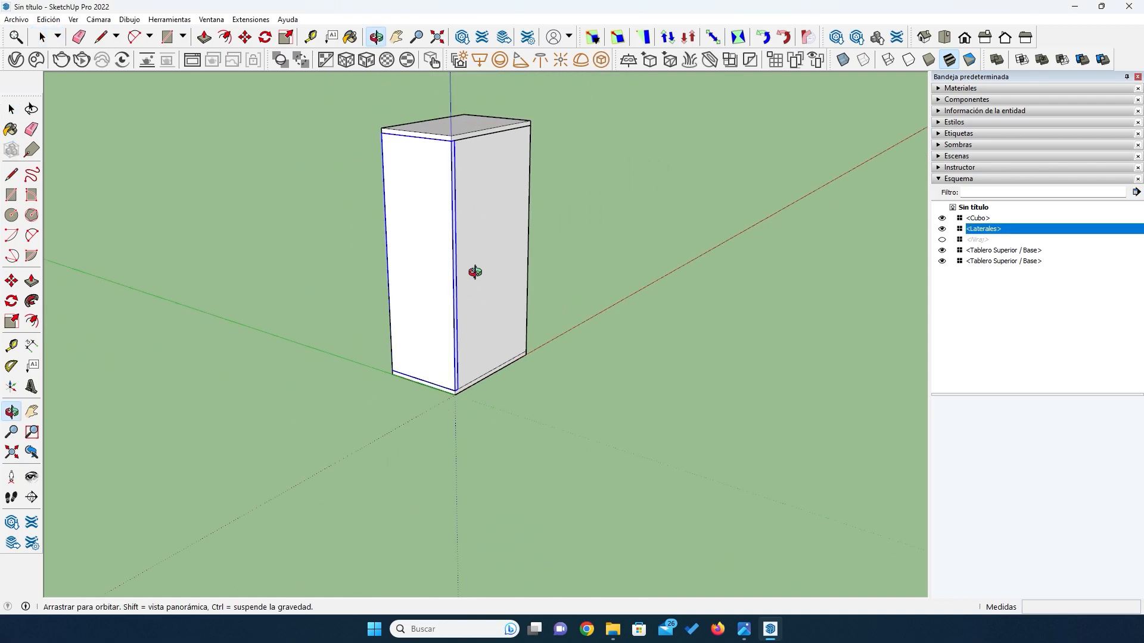
pyautogui.moveTo(470, 268); pyautogui.dragTo(241, 263)
pyautogui.scroll(5, 419, 179)
pyautogui.scroll(-2, 620, 198)
pyautogui.moveTo(612, 227); pyautogui.dragTo(571, 240)
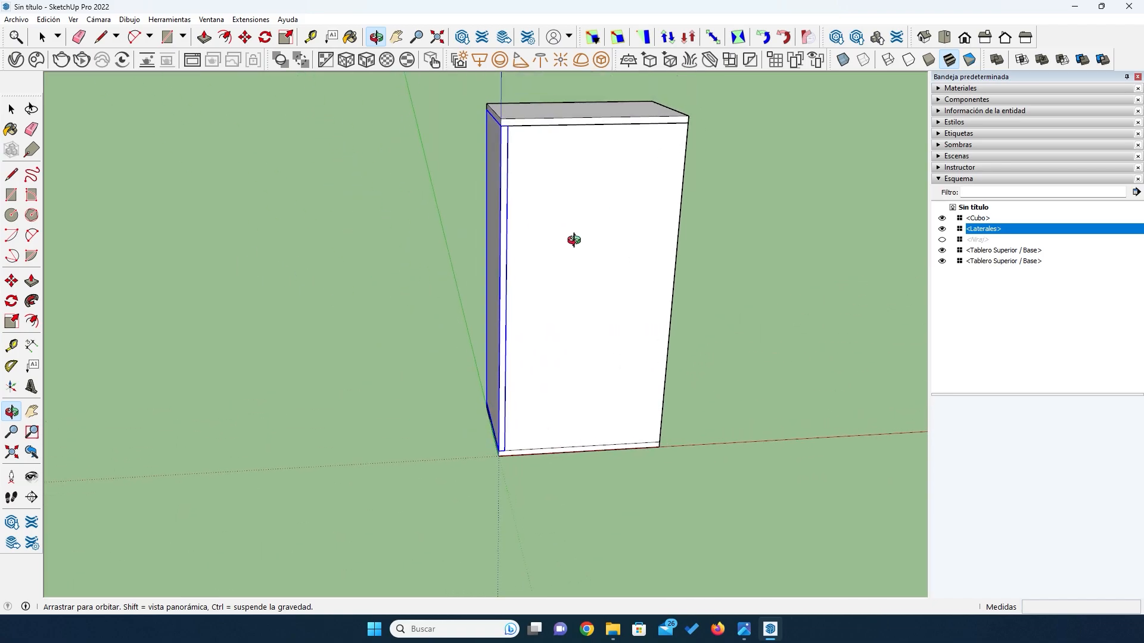
pyautogui.click(11, 280)
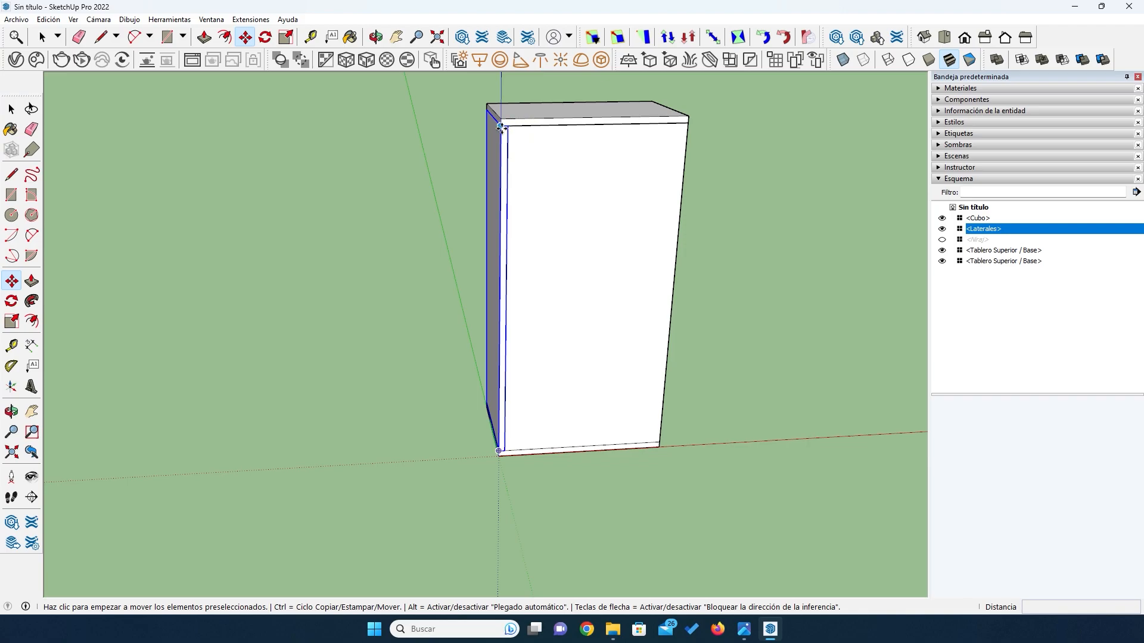
pyautogui.click(502, 126)
pyautogui.press('ctrl')
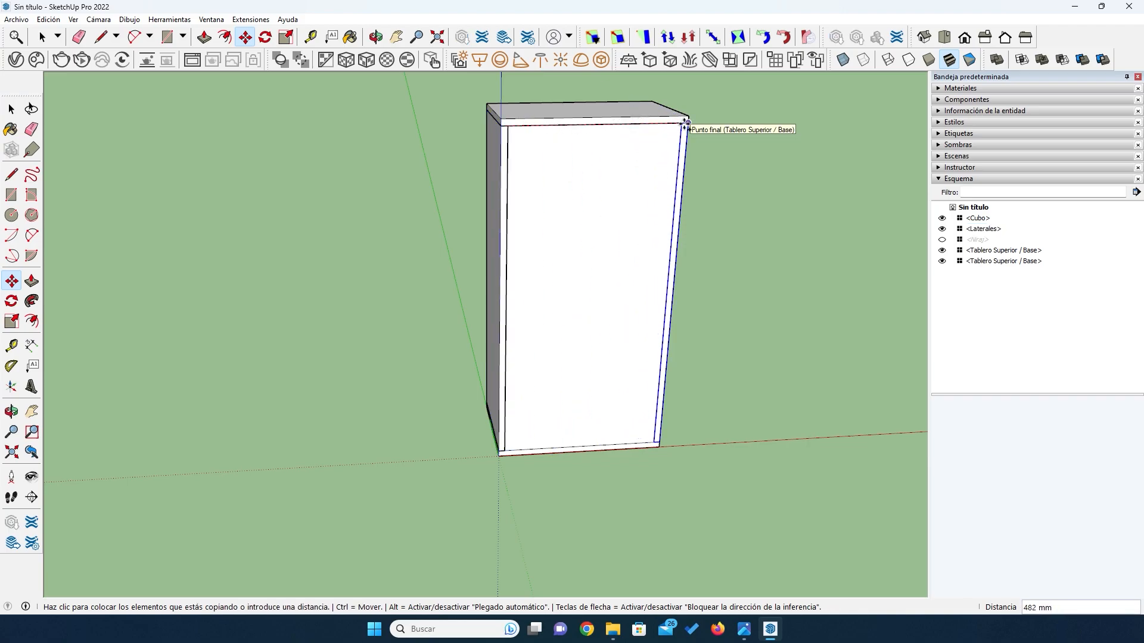
pyautogui.click(686, 124)
# - Hide the Cubo reference block so that only the cabinet's boards are shown
pyautogui.scroll(-4, 451, 294)
pyautogui.moveTo(450, 294); pyautogui.dragTo(566, 258, button='middle')
pyautogui.scroll(5, 492, 225)
pyautogui.moveTo(462, 266)
pyautogui.mouseDown()
pyautogui.moveTo(501, 266)
pyautogui.moveTo(443, 266)
pyautogui.mouseUp()
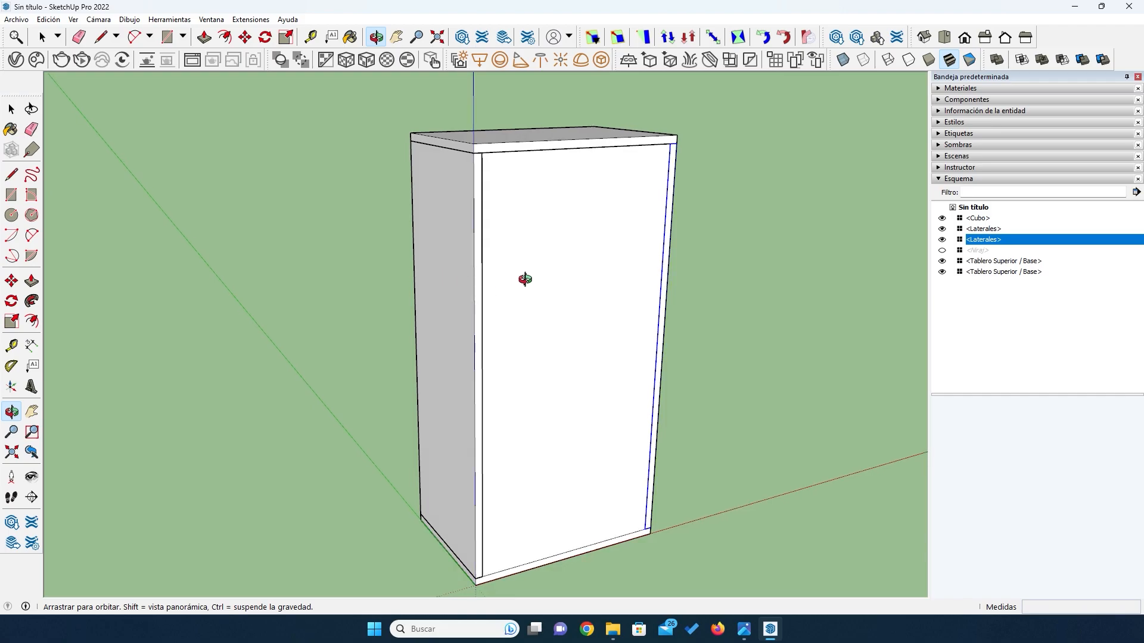
pyautogui.moveTo(524, 279); pyautogui.dragTo(439, 280)
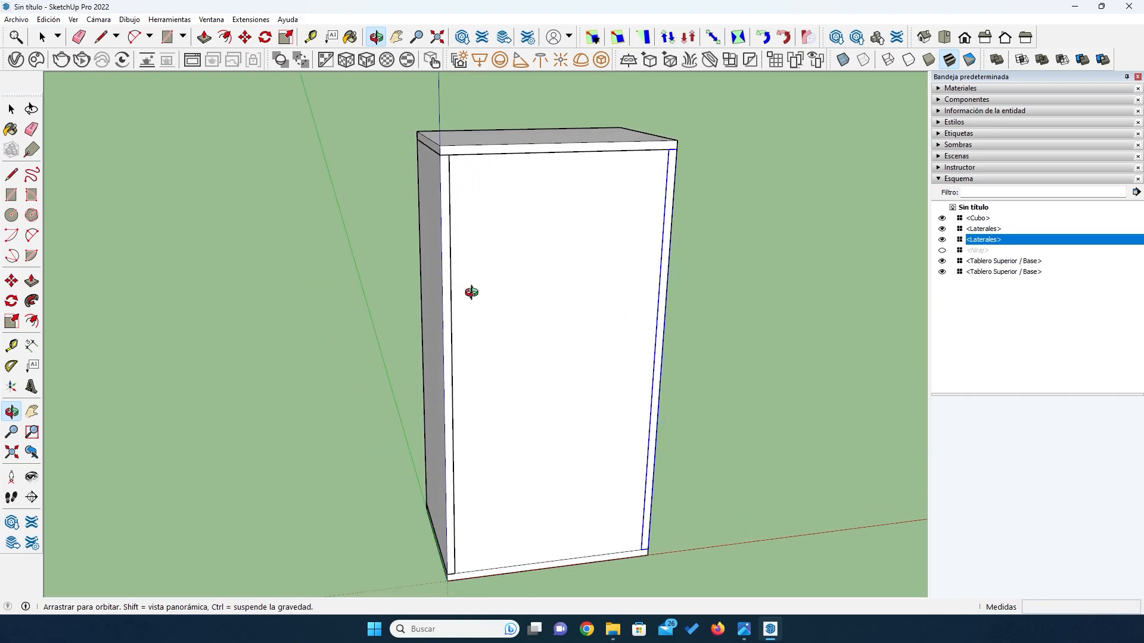
pyautogui.scroll(-2, 471, 290)
pyautogui.press('space')
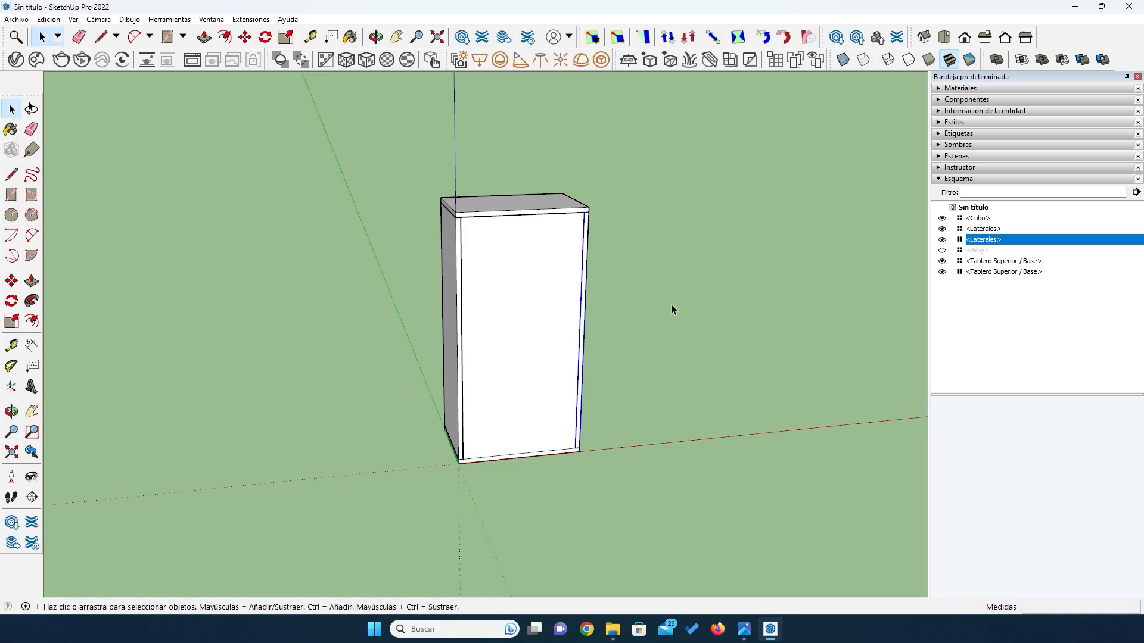
pyautogui.click(501, 316)
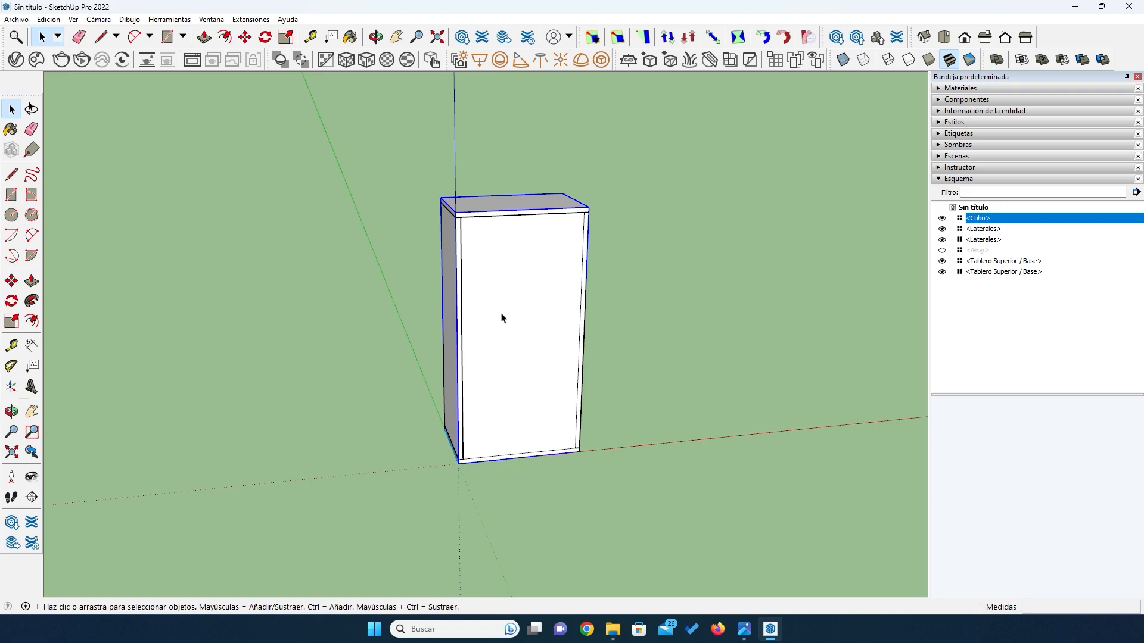
pyautogui.click(942, 219)
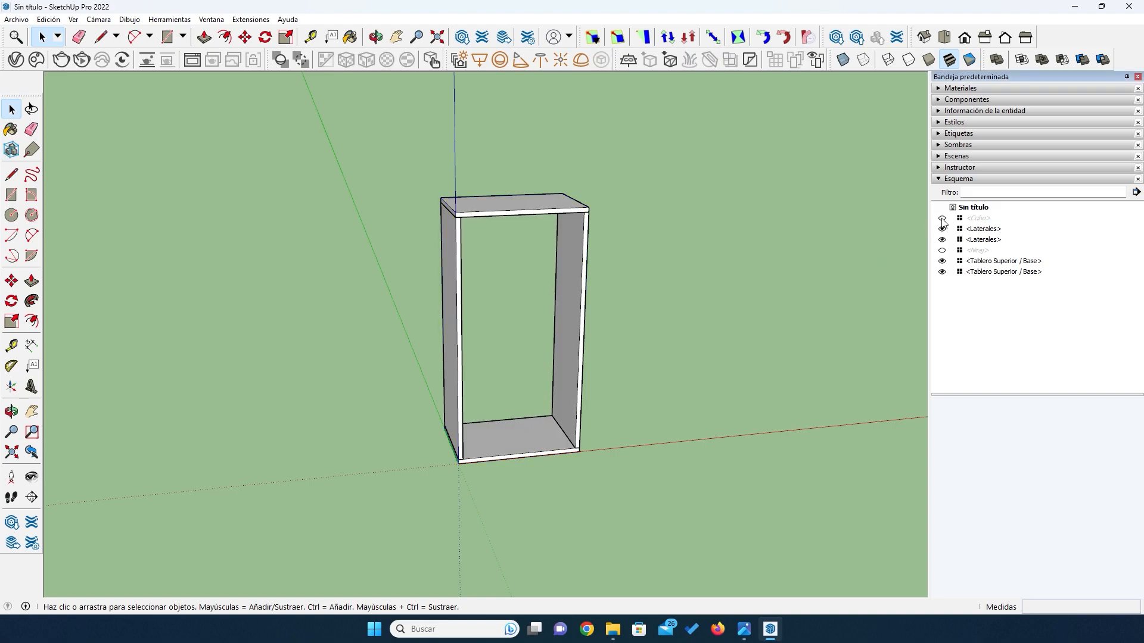
# - Check the open-door reference image and draw a 464 × 330 mm rectangle on the base board between the two side boards
pyautogui.click(744, 630)
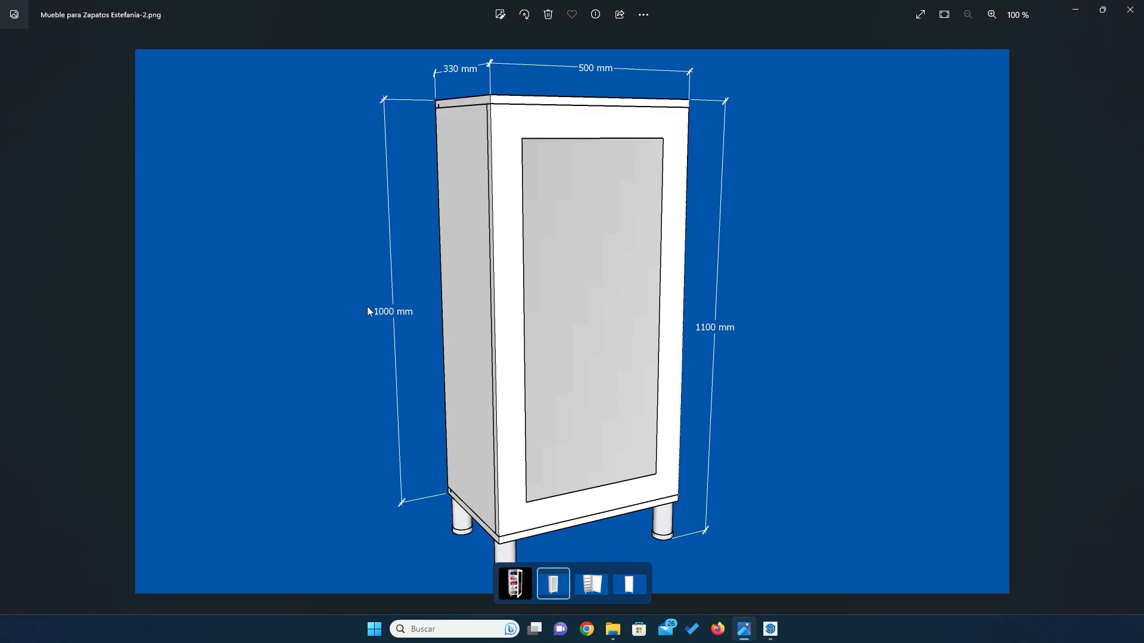
pyautogui.press('Right')
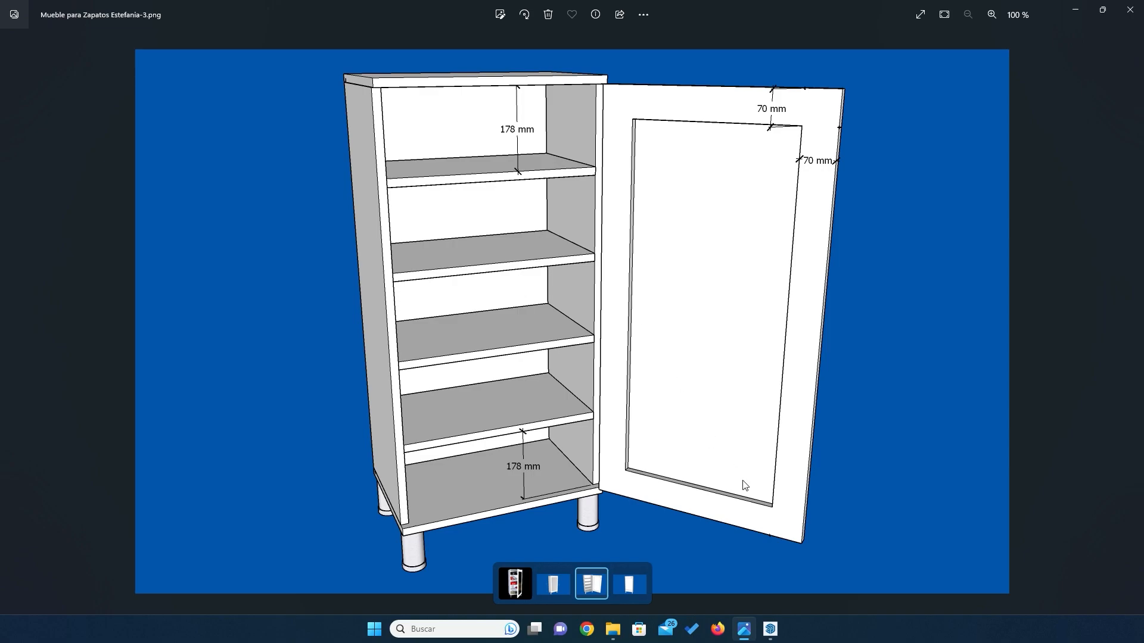
pyautogui.click(770, 628)
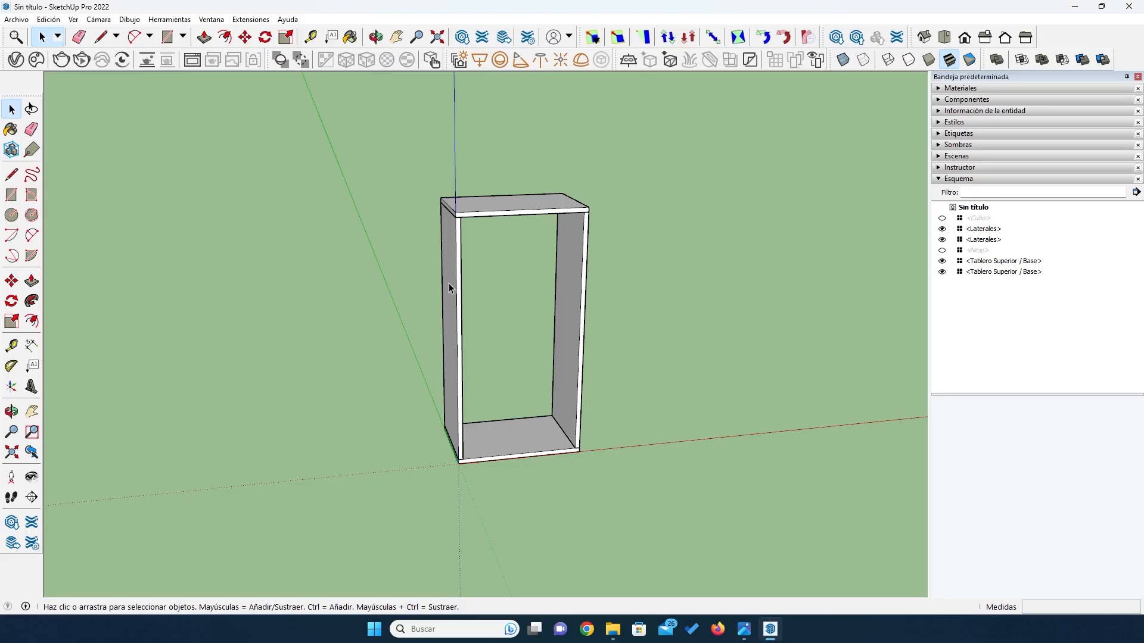
pyautogui.press('o')
pyautogui.moveTo(513, 359); pyautogui.dragTo(534, 453)
pyautogui.scroll(4, 527, 445)
pyautogui.moveTo(449, 372); pyautogui.dragTo(460, 403)
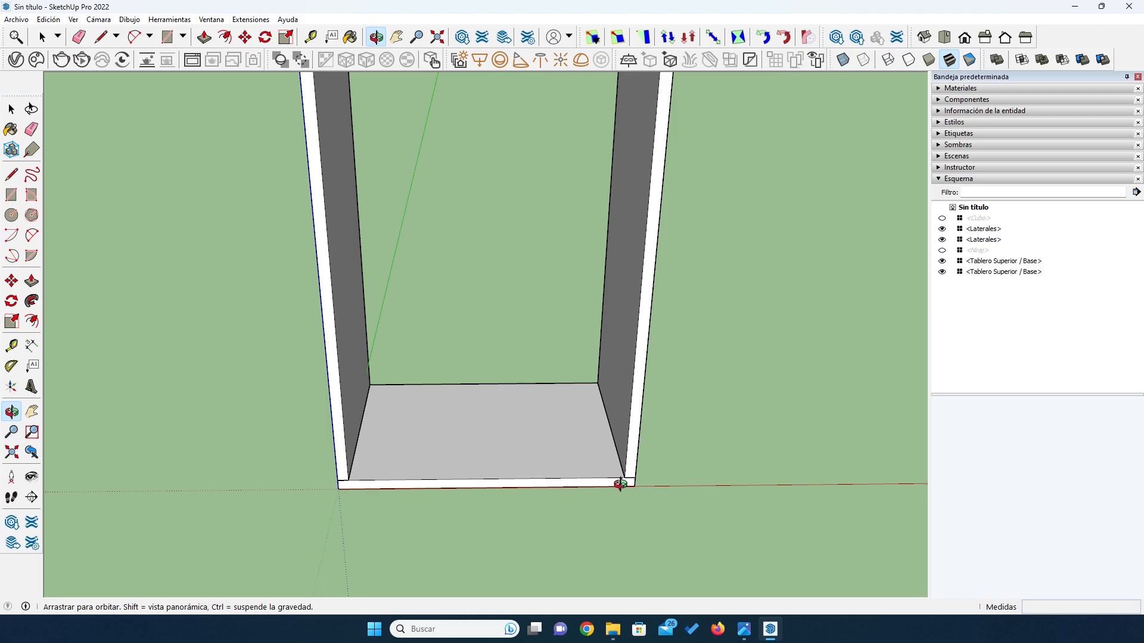
pyautogui.click(7, 198)
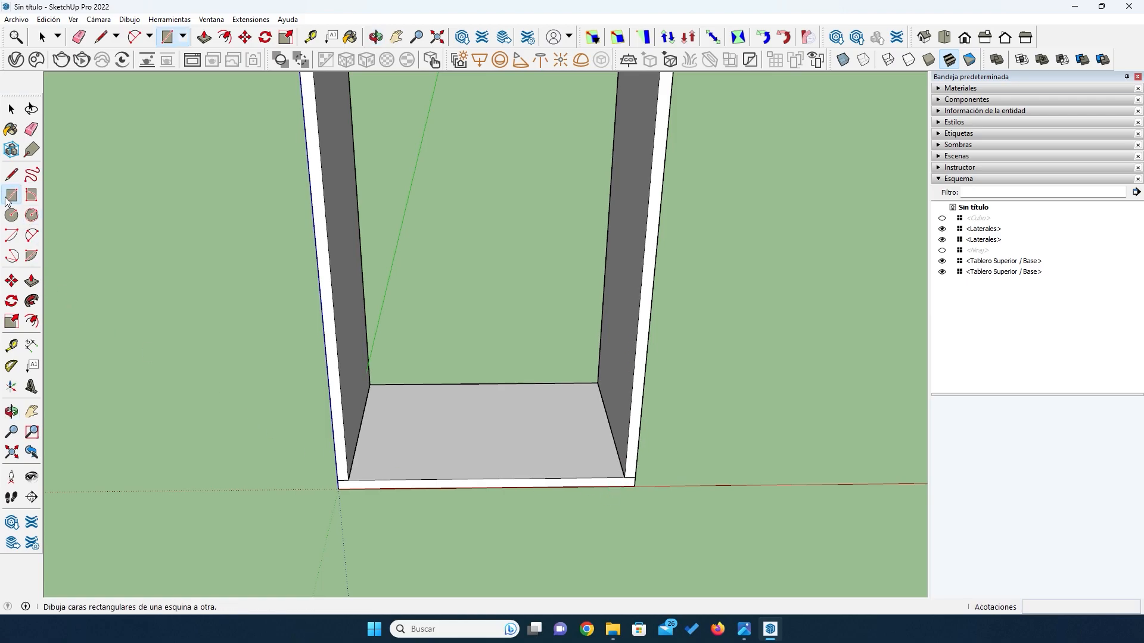
pyautogui.click(369, 384)
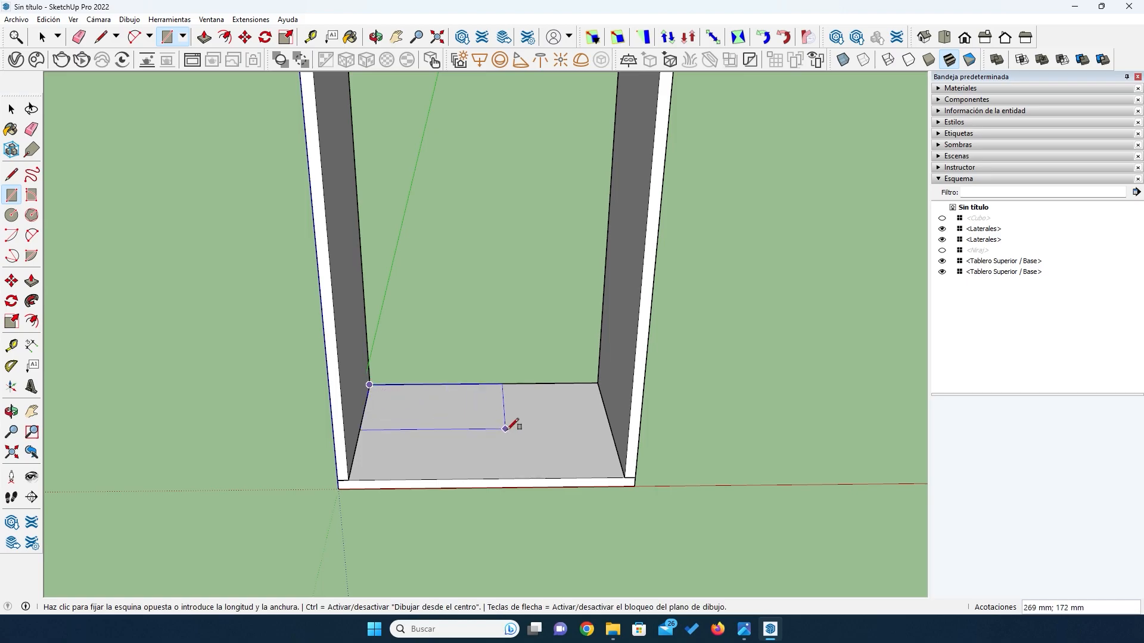
pyautogui.click(624, 478)
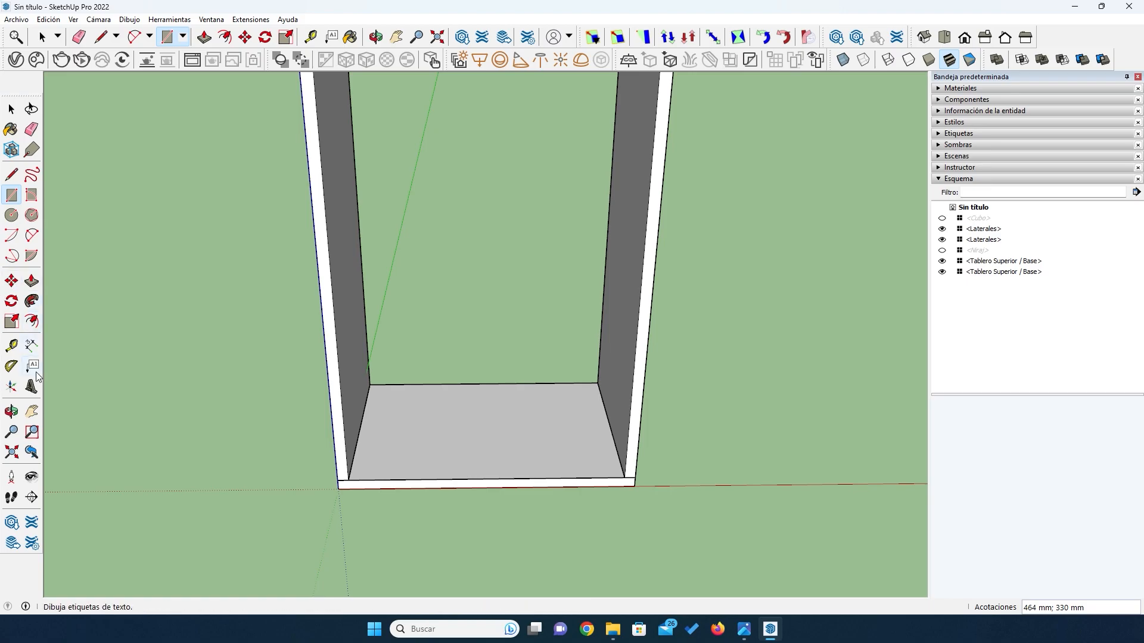
# - Extrude the rectangle on the base board upward 18 mm to form a shelf
pyautogui.click(32, 282)
pyautogui.click(490, 446)
pyautogui.click(490, 436)
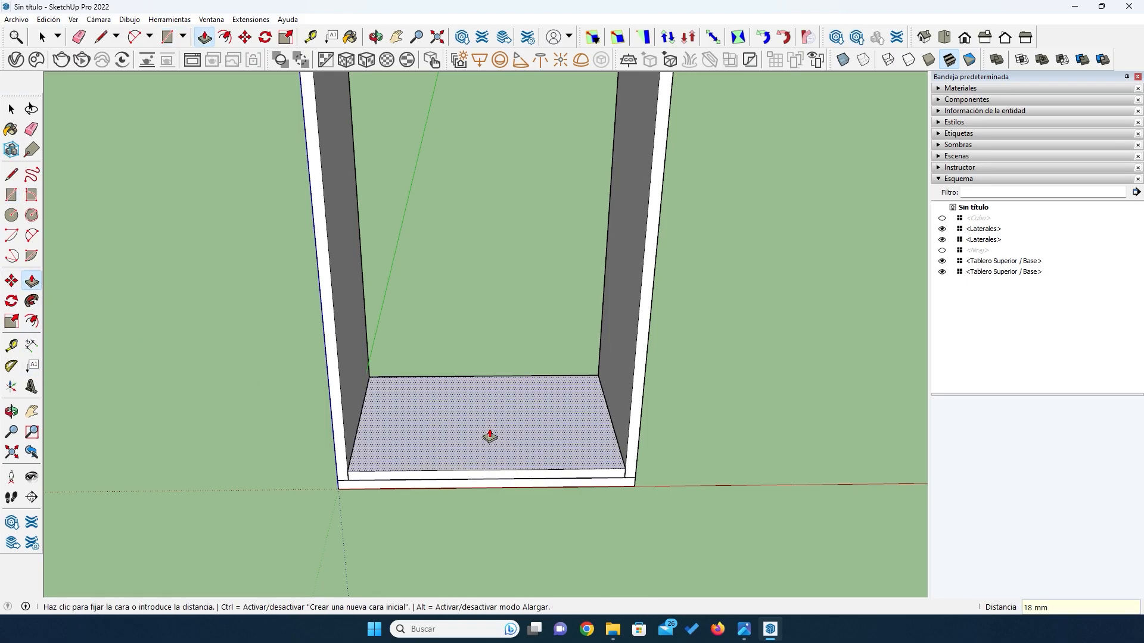
# - Turn the 18 mm shelf board into a component named Repisas
pyautogui.press('space')
pyautogui.click(489, 429)
pyautogui.rightClick(488, 429)
pyautogui.click(519, 263)
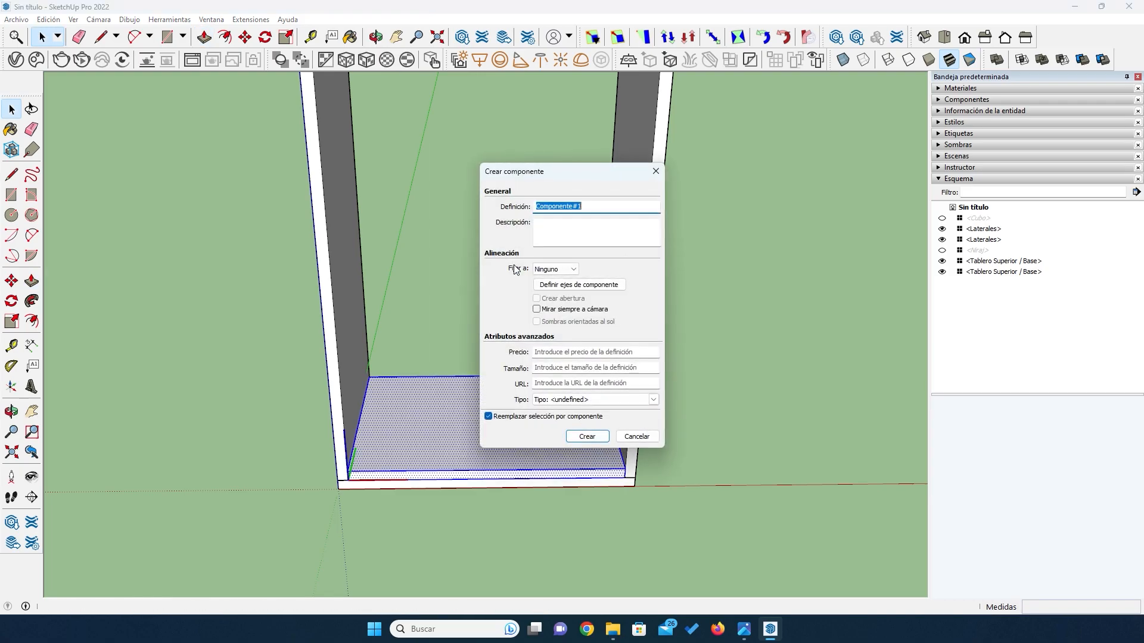
pyautogui.write('Repisas')
pyautogui.click(574, 436)
# - Move the shelf component down 18 mm so that it overlaps the base board
pyautogui.scroll(-3, 509, 405)
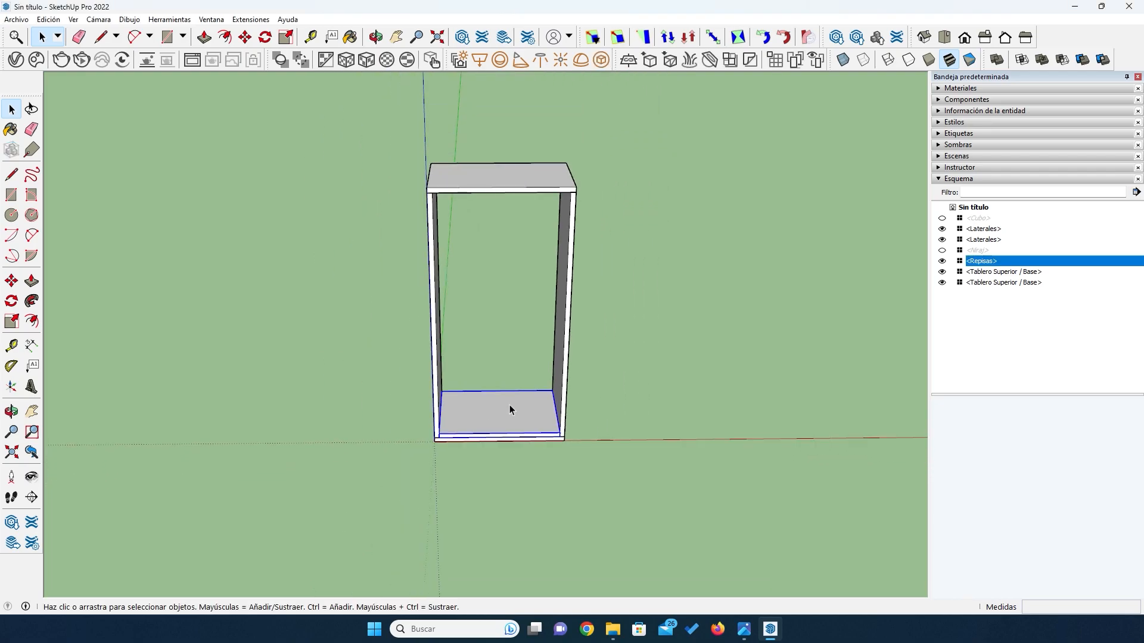
pyautogui.moveTo(503, 388); pyautogui.dragTo(509, 339, button='middle')
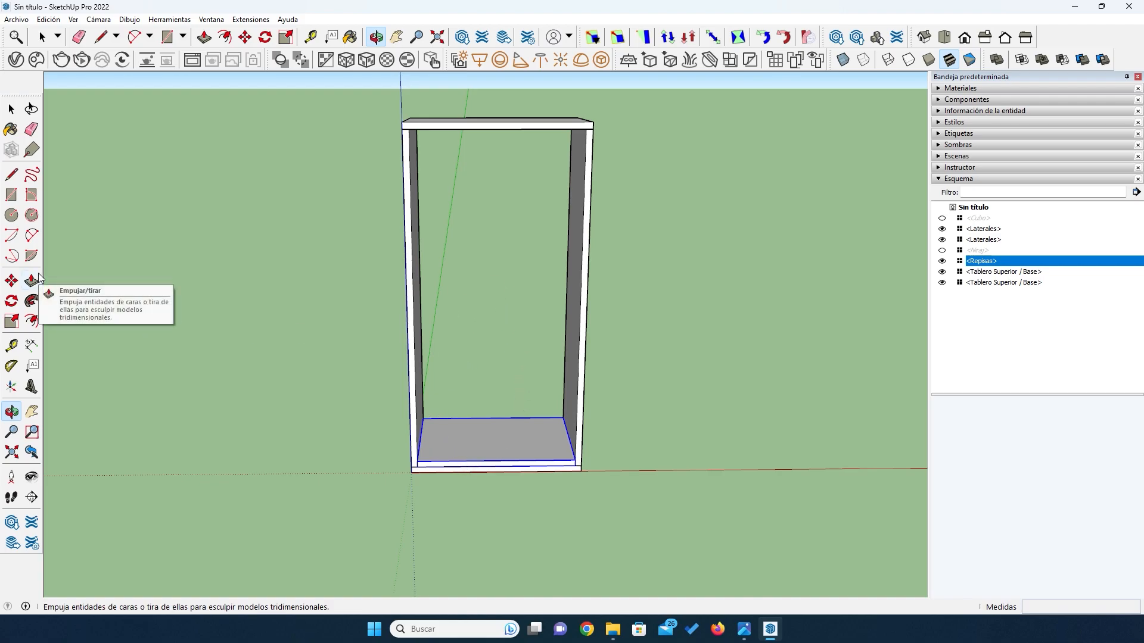
pyautogui.click(13, 284)
pyautogui.scroll(3, 576, 486)
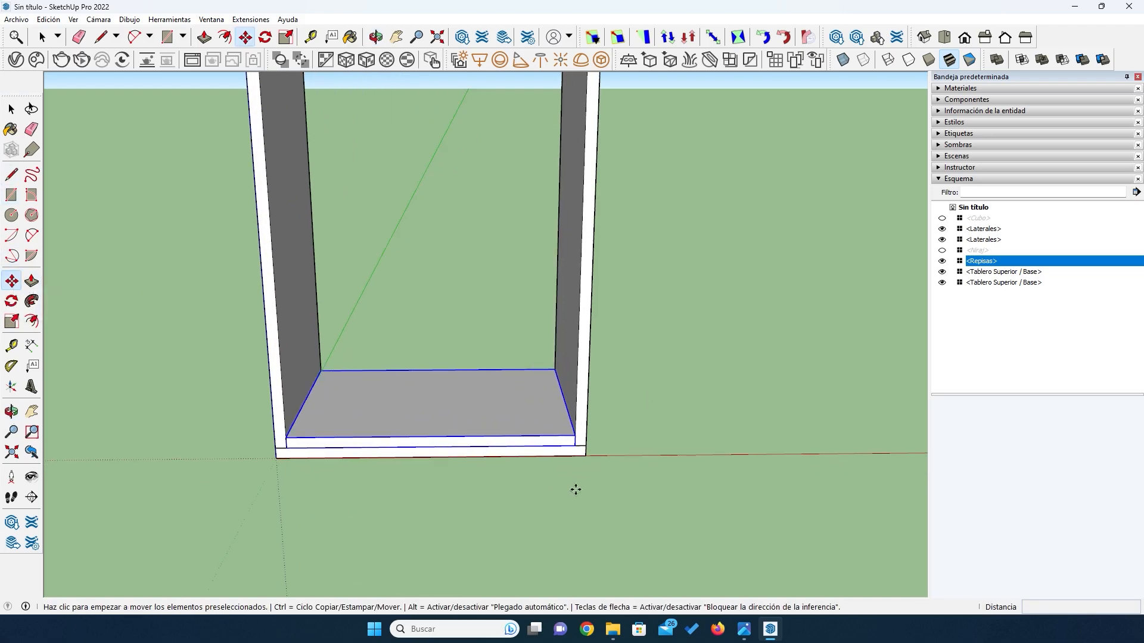
pyautogui.click(574, 436)
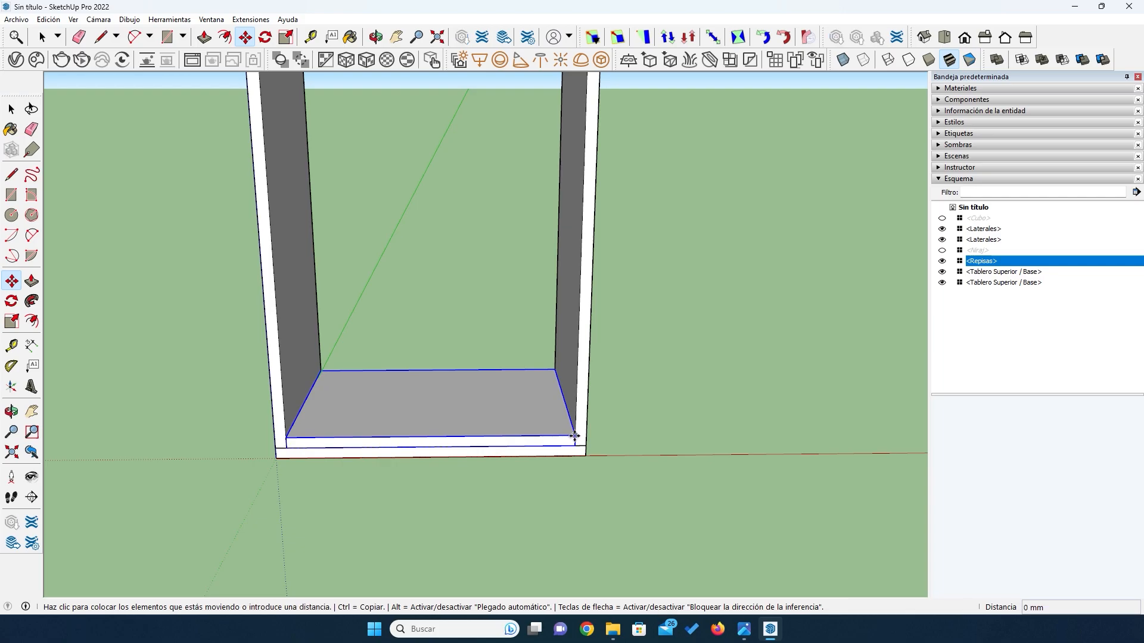
pyautogui.click(573, 446)
# - Copy the shelf 982 mm up into the top board and divide the distance into 5 equal spaces with /5
pyautogui.scroll(-5, 535, 475)
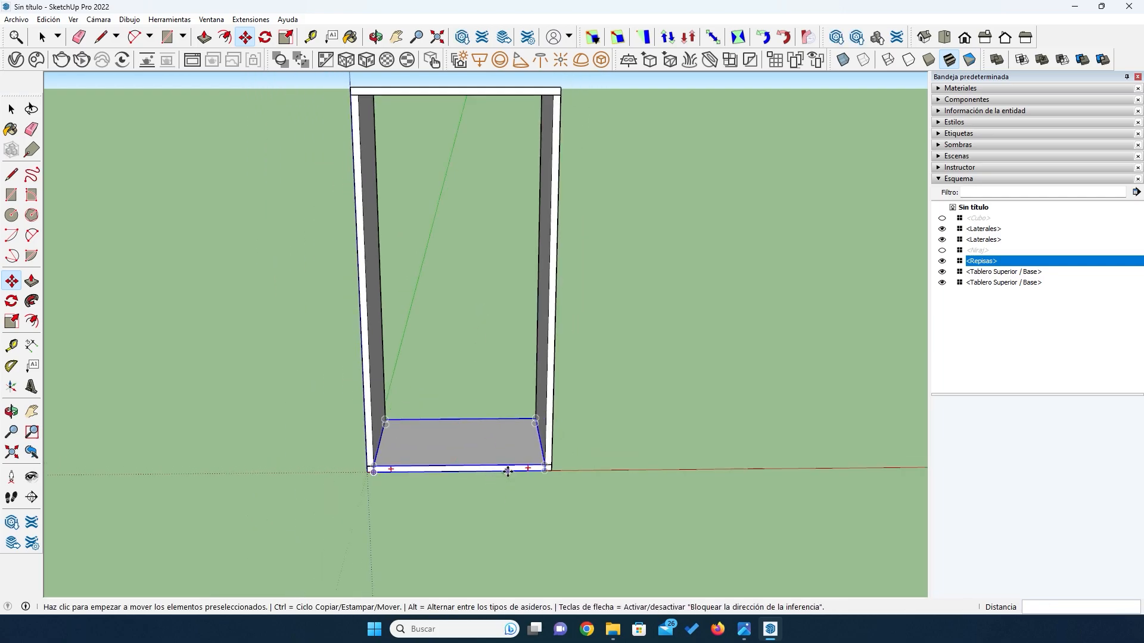
pyautogui.click(545, 471)
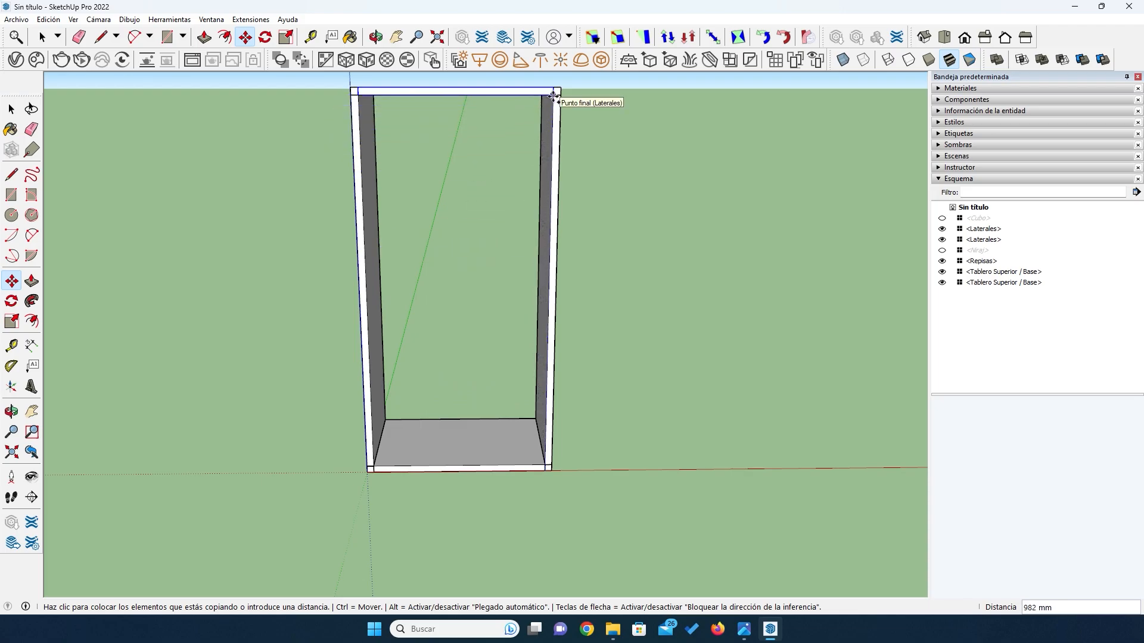
pyautogui.click(553, 95)
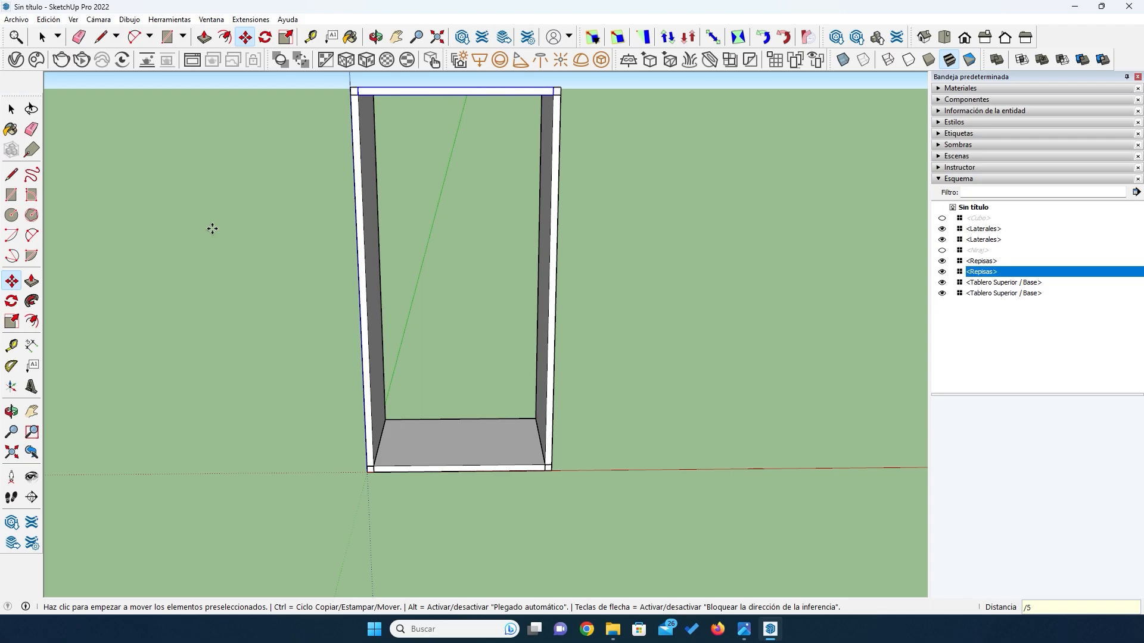
pyautogui.press('Return')
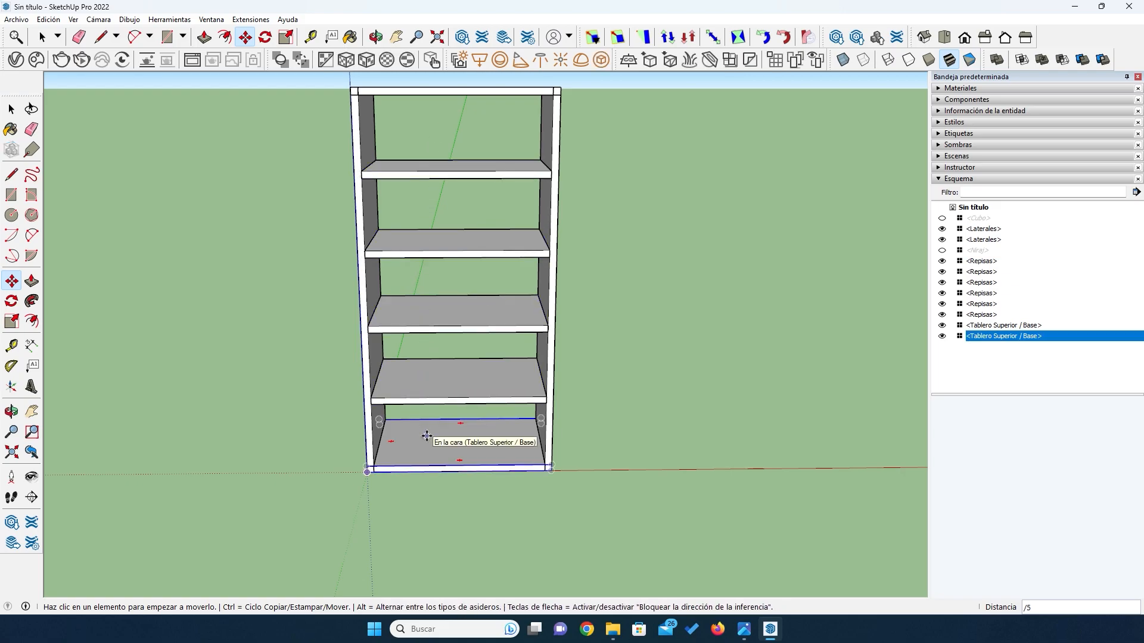
# - Dimension the clear height between the top board and the uppermost shelf, and compare it with the open-door reference image
pyautogui.click(11, 109)
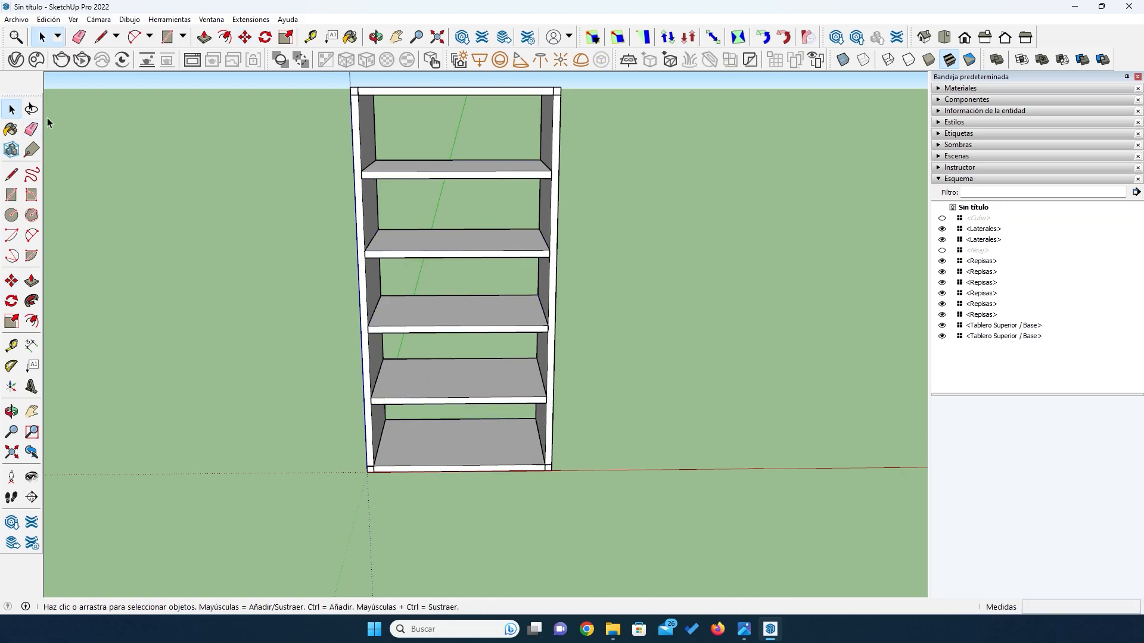
pyautogui.click(32, 346)
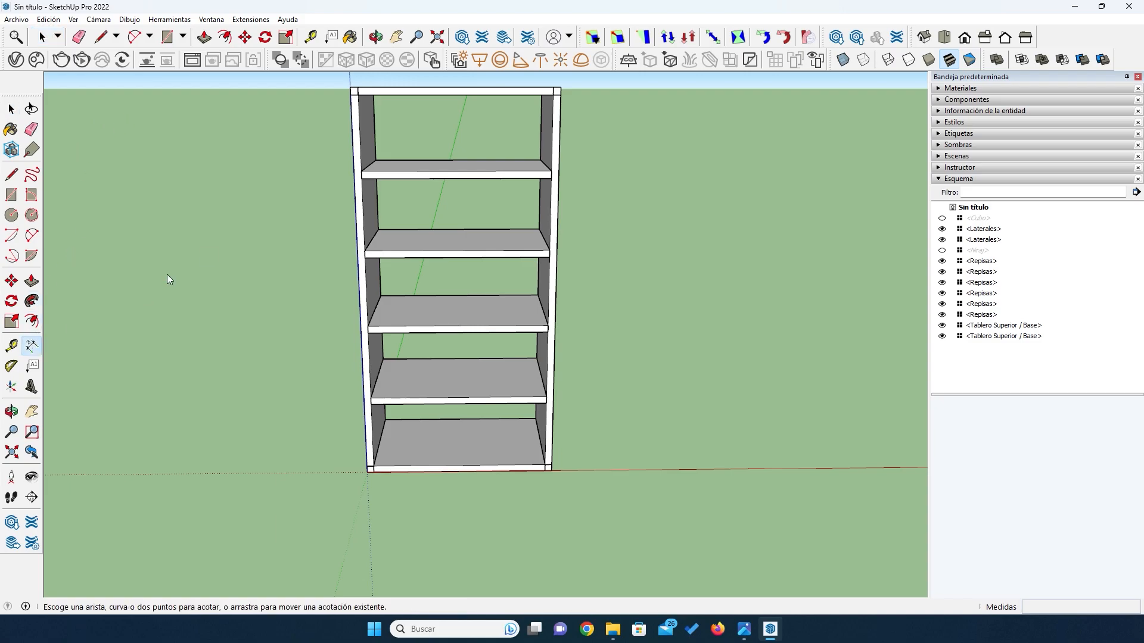
pyautogui.click(553, 95)
pyautogui.click(552, 172)
pyautogui.click(612, 174)
pyautogui.click(744, 629)
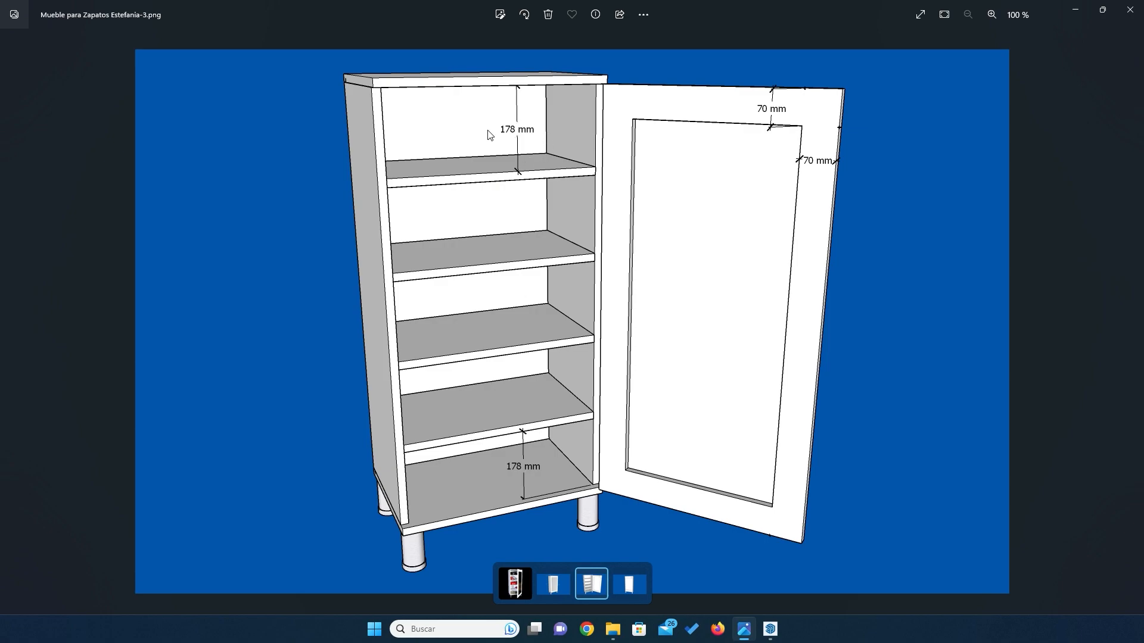
pyautogui.click(771, 629)
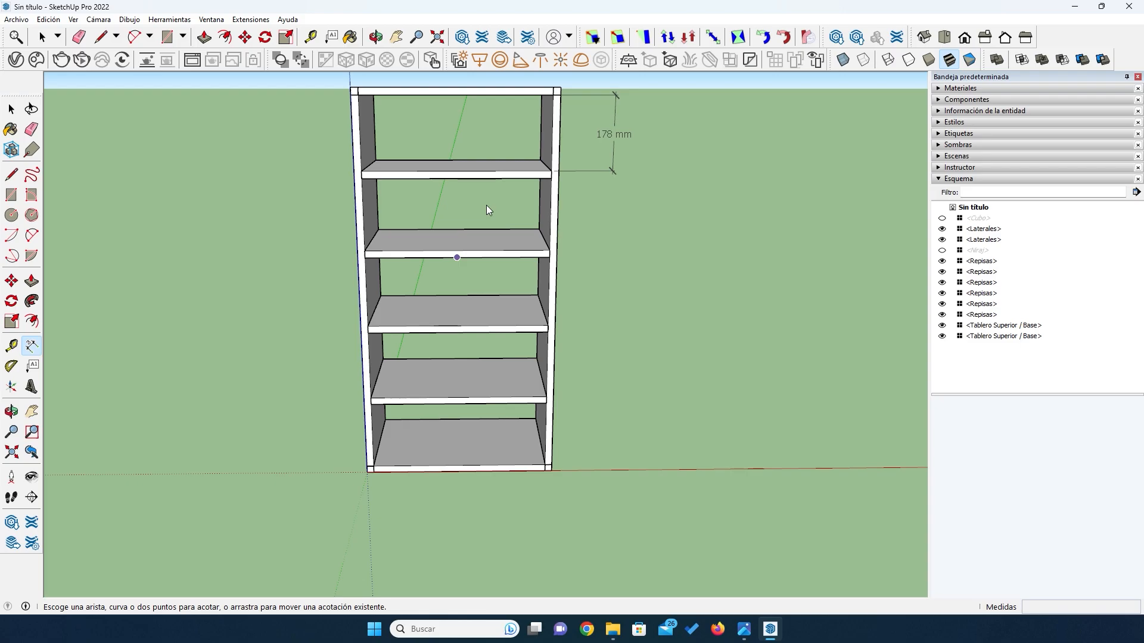
# - Delete the two surplus shelf copies that overlap the top board and the base board
pyautogui.click(9, 110)
pyautogui.click(372, 94)
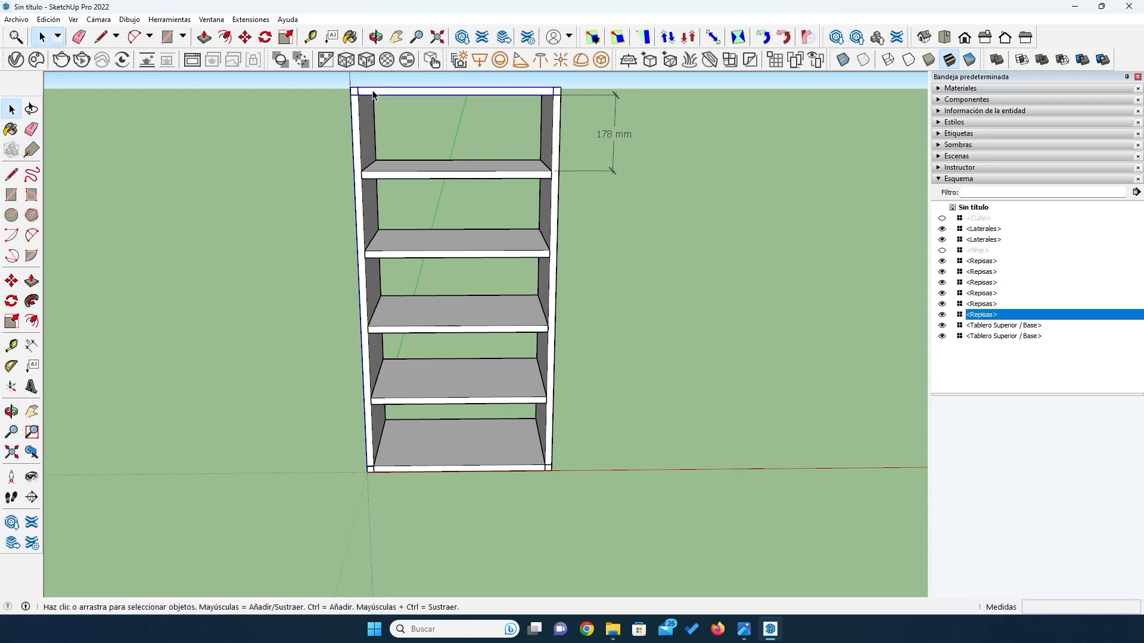
pyautogui.press('Delete')
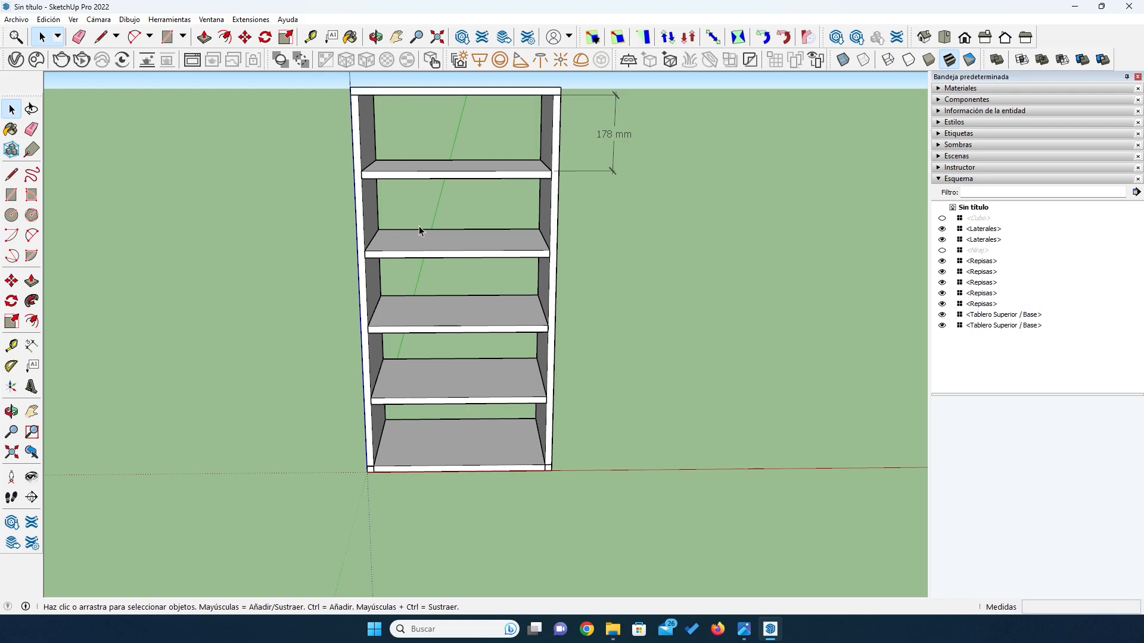
pyautogui.click(436, 462)
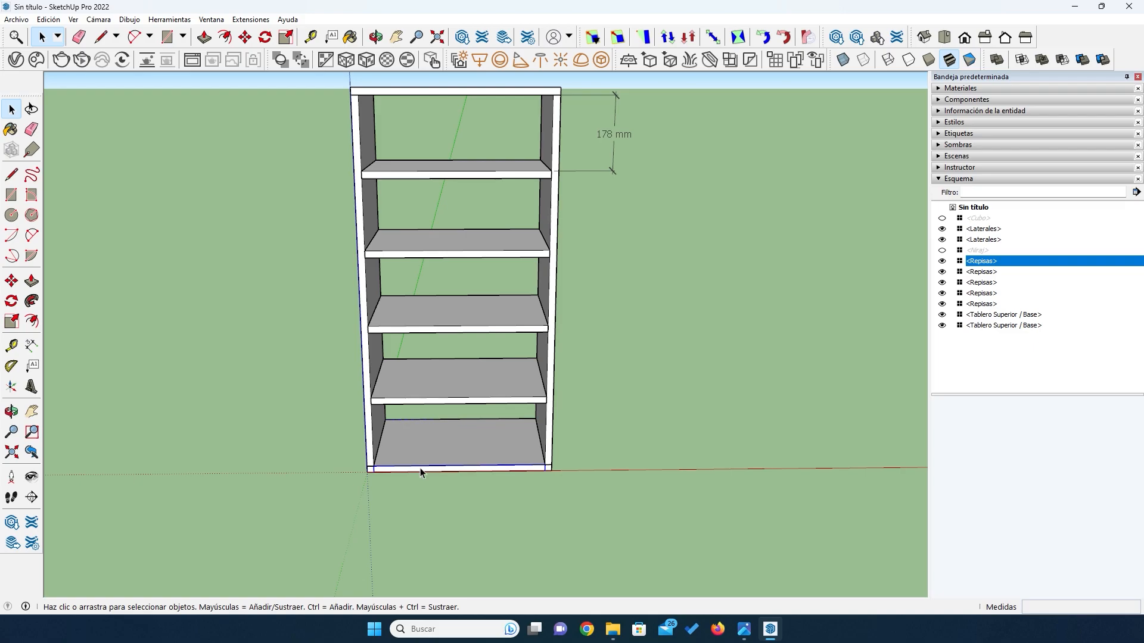
pyautogui.press('Delete')
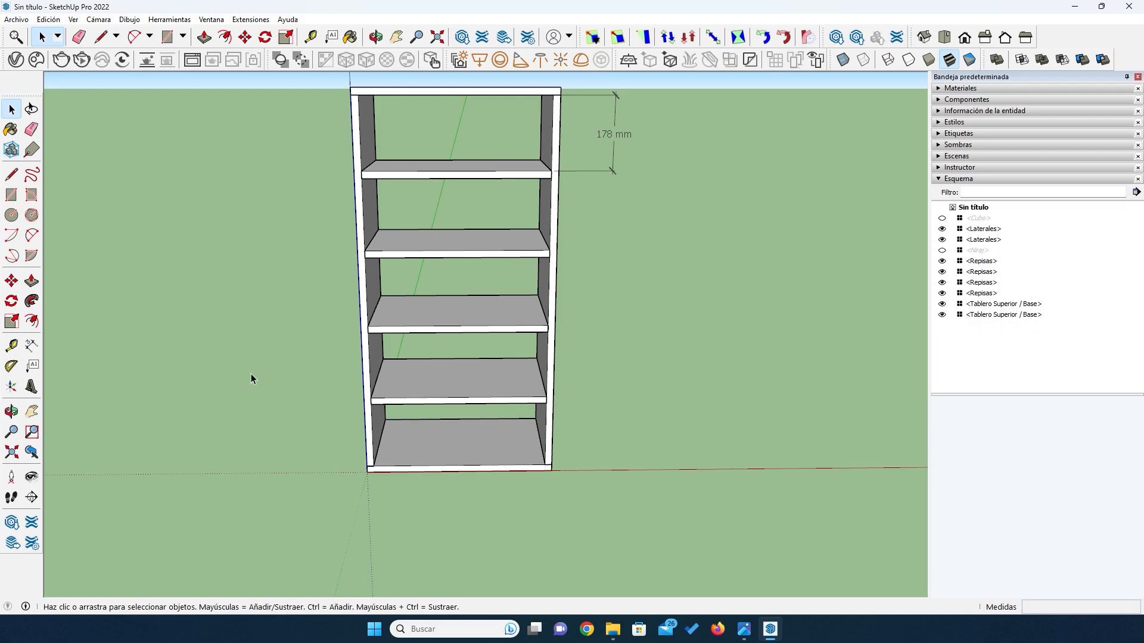
# - Examine the shelf arrangement from the front and from the open back of the cabinet
pyautogui.scroll(-2, 267, 342)
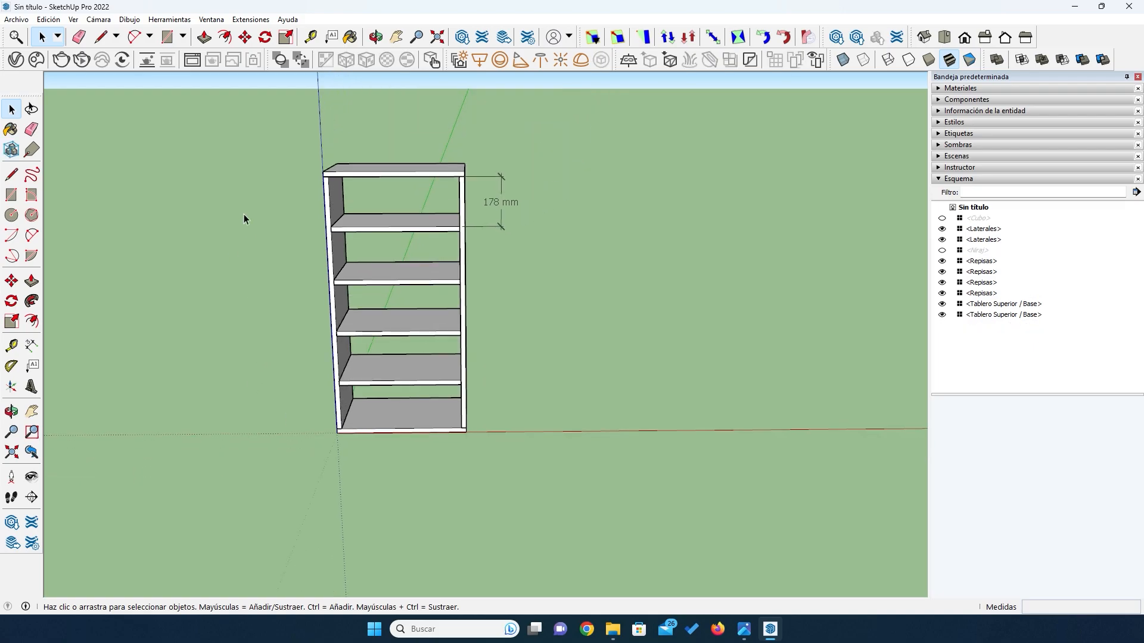
pyautogui.moveTo(245, 219); pyautogui.dragTo(400, 209, button='middle')
pyautogui.scroll(3, 400, 208)
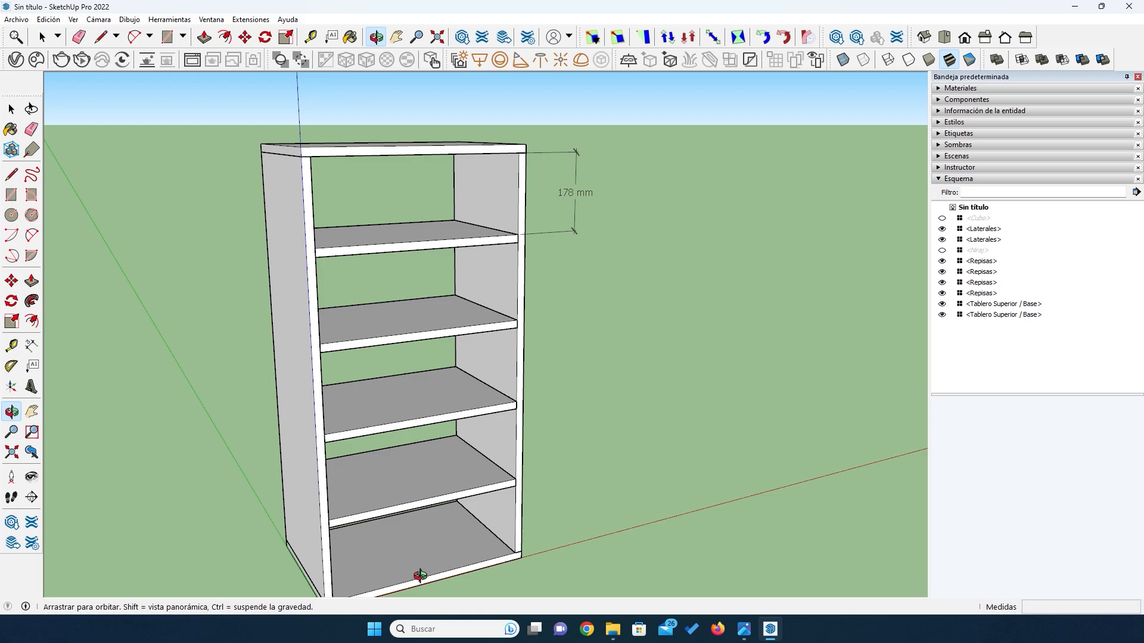
pyautogui.scroll(-3, 358, 426)
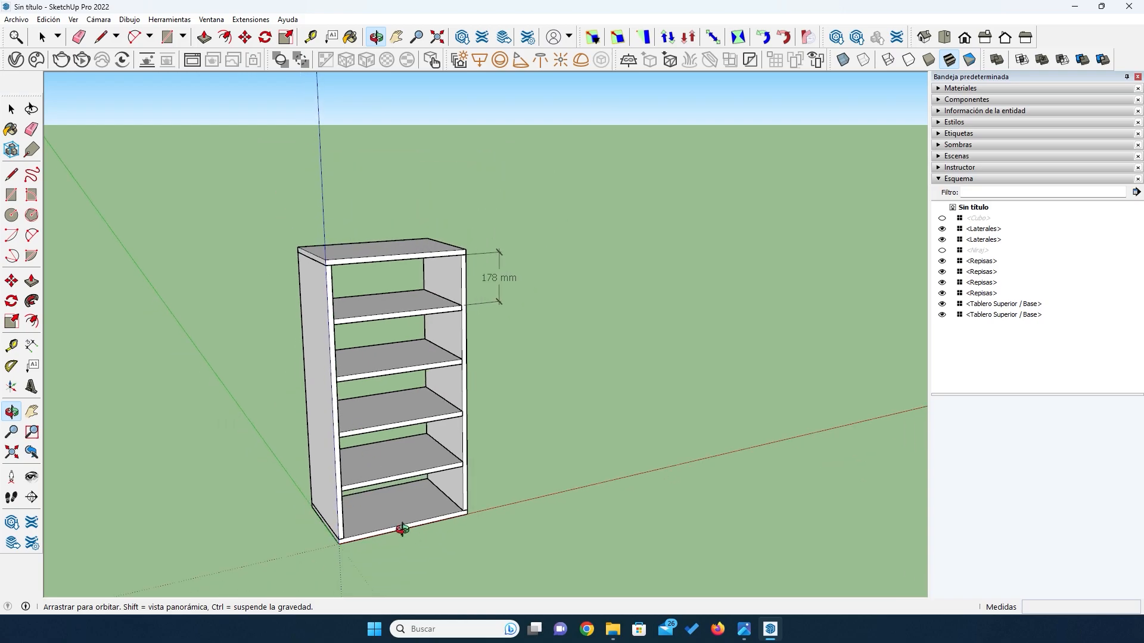
pyautogui.scroll(1, 417, 564)
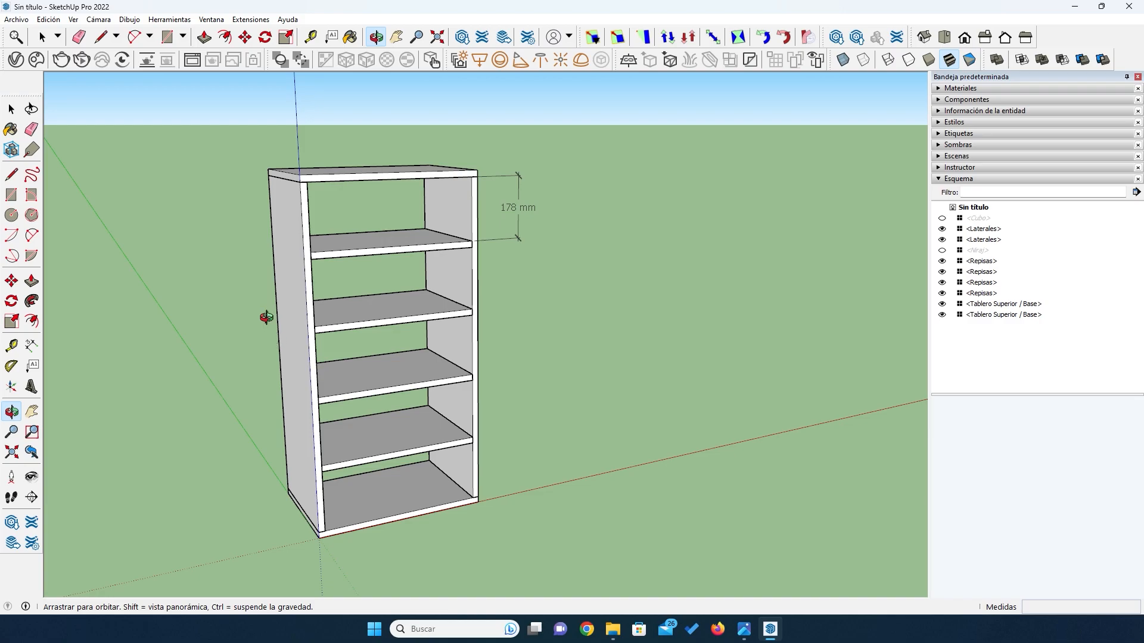
pyautogui.scroll(1, 223, 424)
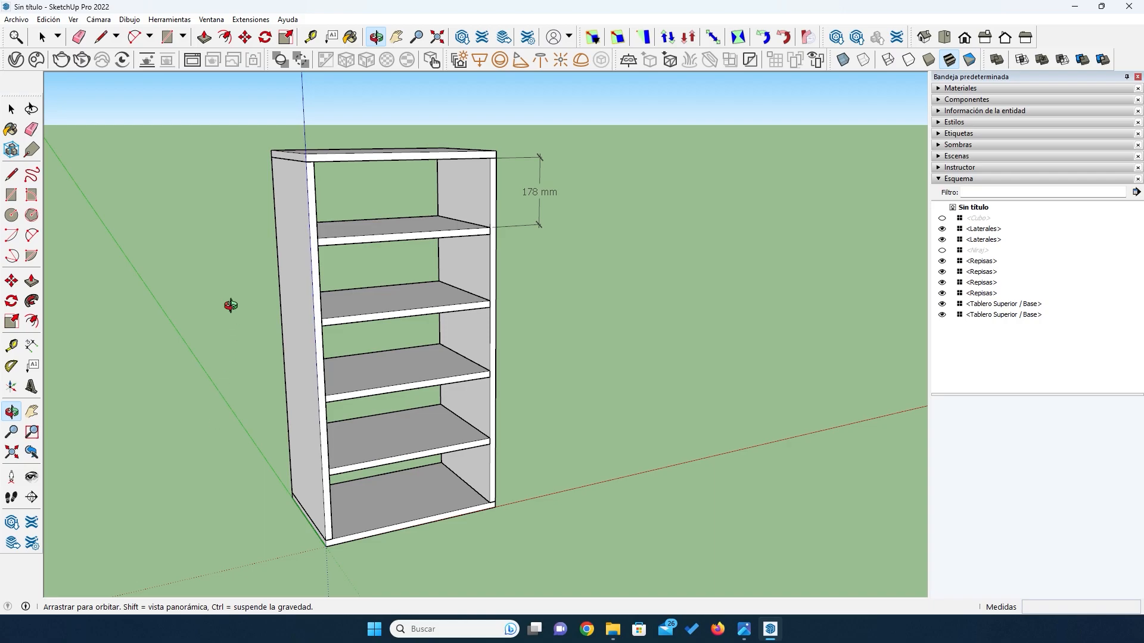
pyautogui.moveTo(209, 319); pyautogui.dragTo(386, 408)
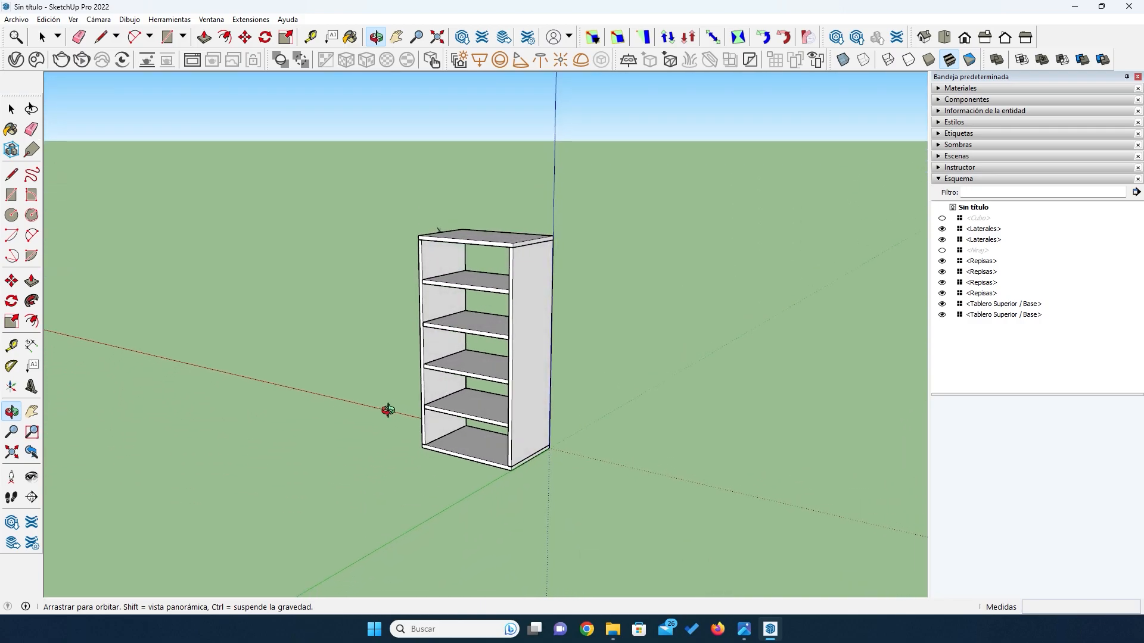
pyautogui.scroll(4, 449, 316)
pyautogui.scroll(-2, 444, 320)
pyautogui.moveTo(512, 474); pyautogui.dragTo(499, 450)
pyautogui.moveTo(480, 390); pyautogui.dragTo(509, 389)
pyautogui.scroll(1, 599, 547)
pyautogui.moveTo(525, 461); pyautogui.dragTo(525, 464)
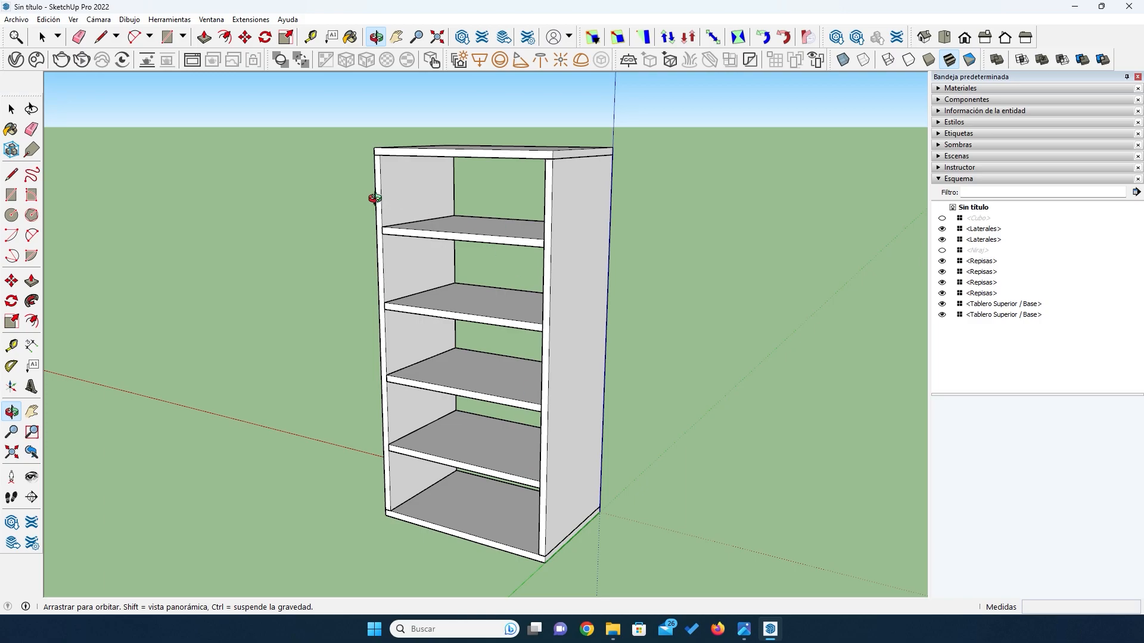
pyautogui.moveTo(424, 235); pyautogui.dragTo(500, 225)
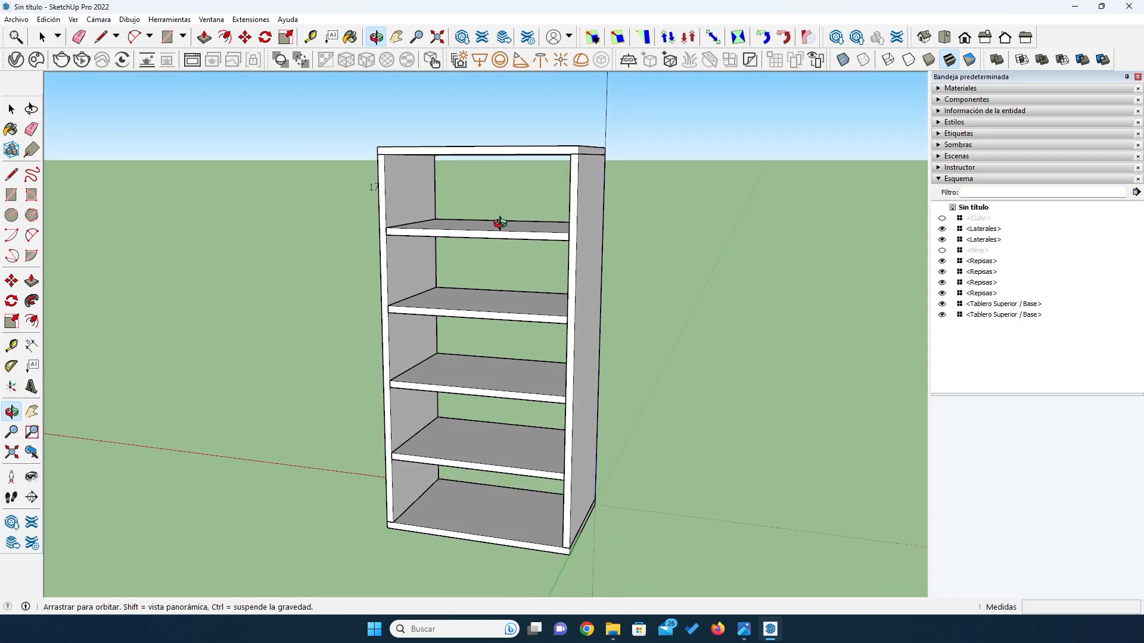
pyautogui.moveTo(441, 250); pyautogui.dragTo(549, 306)
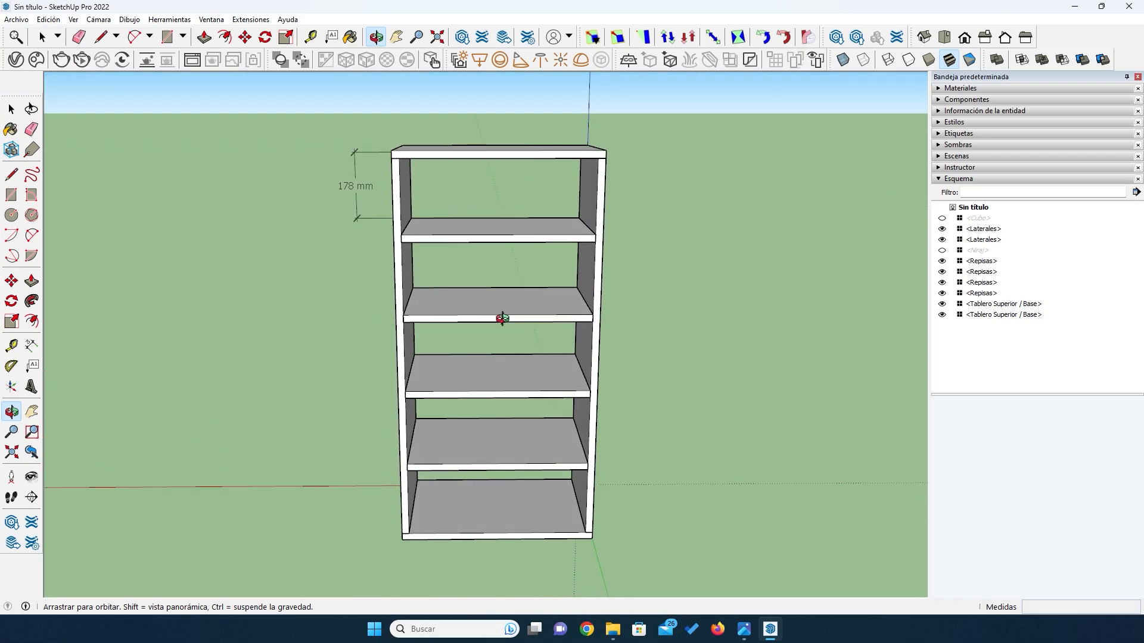
# - Draw a 964 × 464 mm rectangle across the cabinet's open back, between the inner corners of the side, top and base boards
pyautogui.moveTo(431, 327); pyautogui.dragTo(500, 361)
pyautogui.click(11, 195)
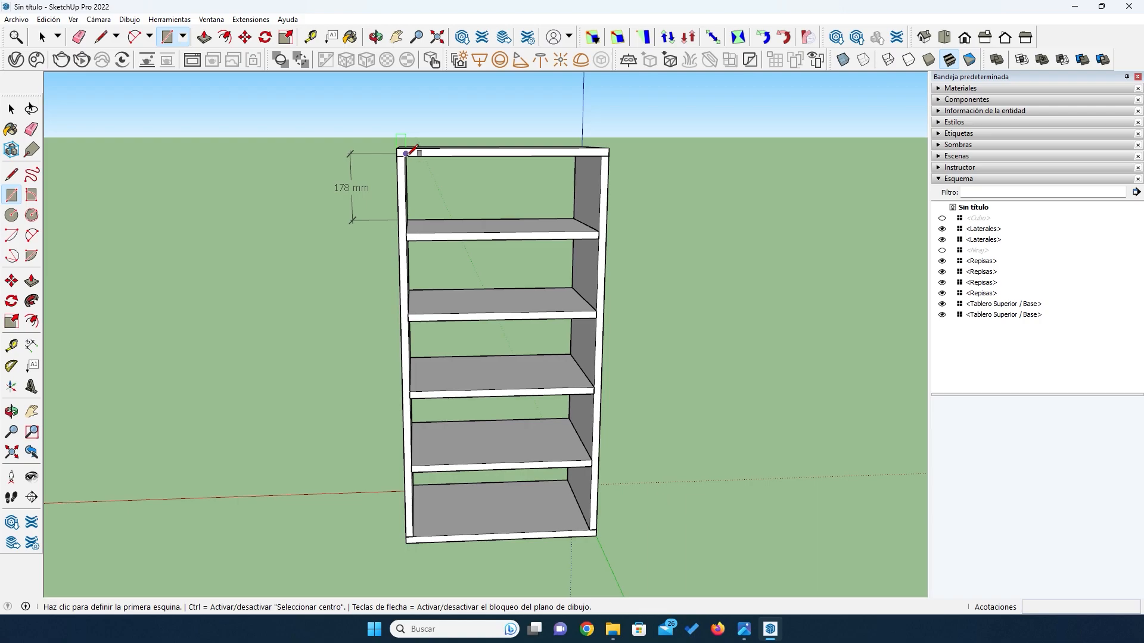
pyautogui.scroll(4, 406, 152)
pyautogui.scroll(2, 402, 150)
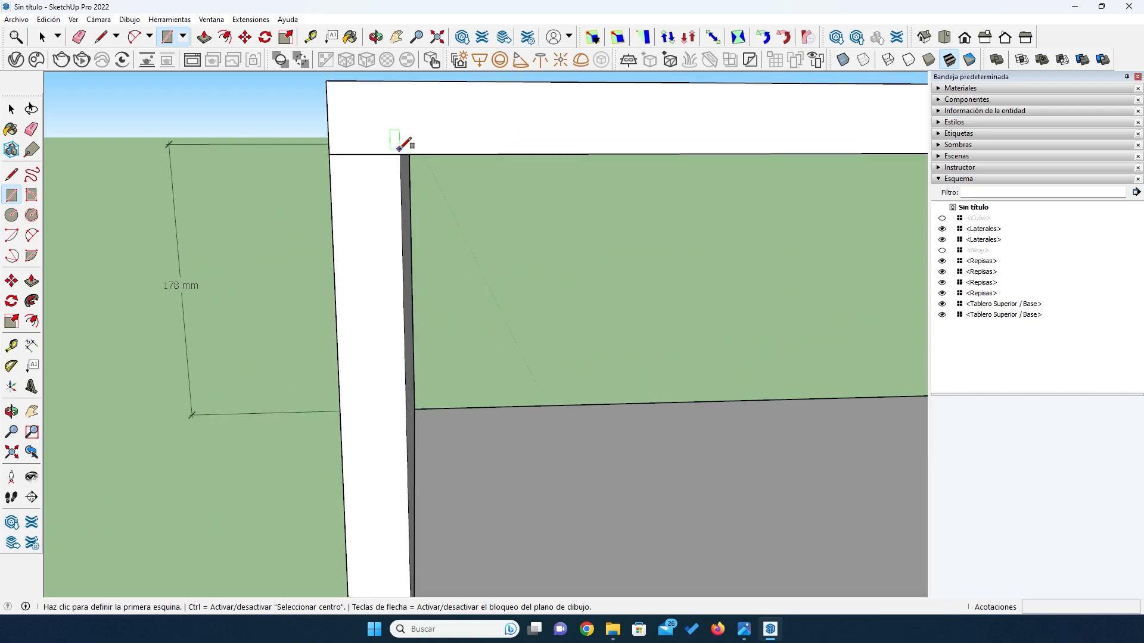
pyautogui.click(400, 152)
pyautogui.scroll(-5, 384, 150)
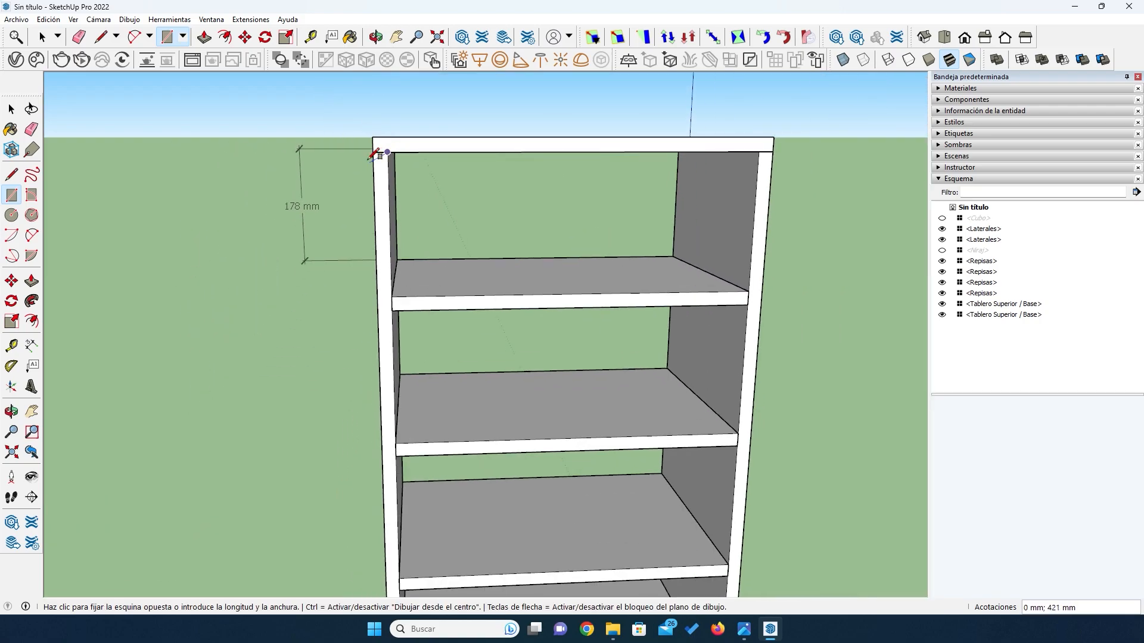
pyautogui.scroll(-3, 472, 357)
pyautogui.scroll(6, 544, 523)
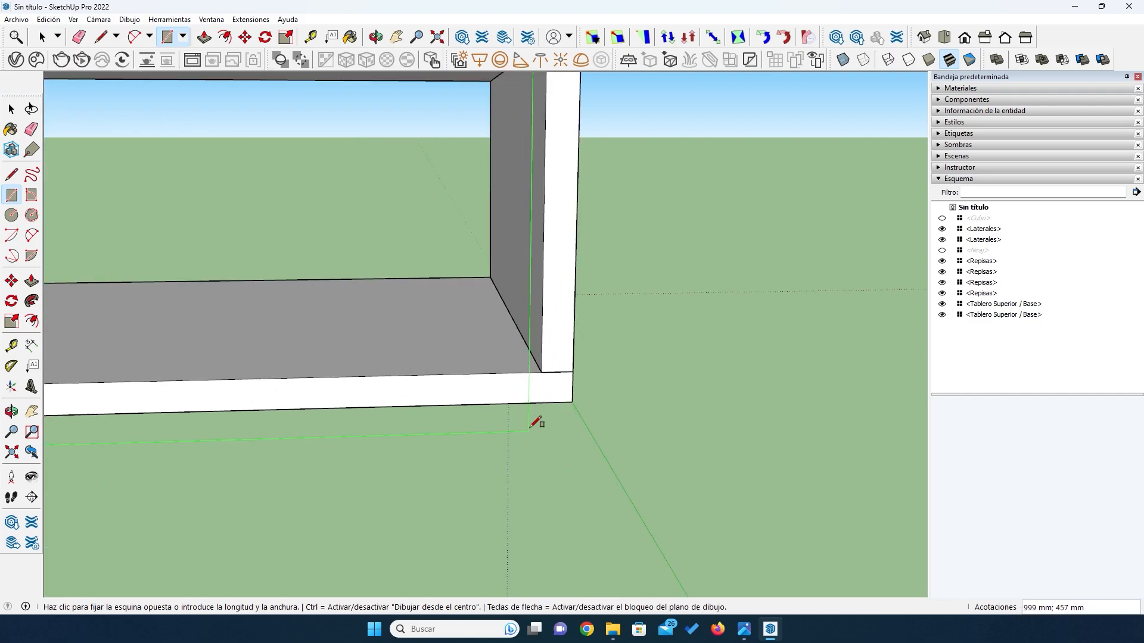
pyautogui.click(542, 372)
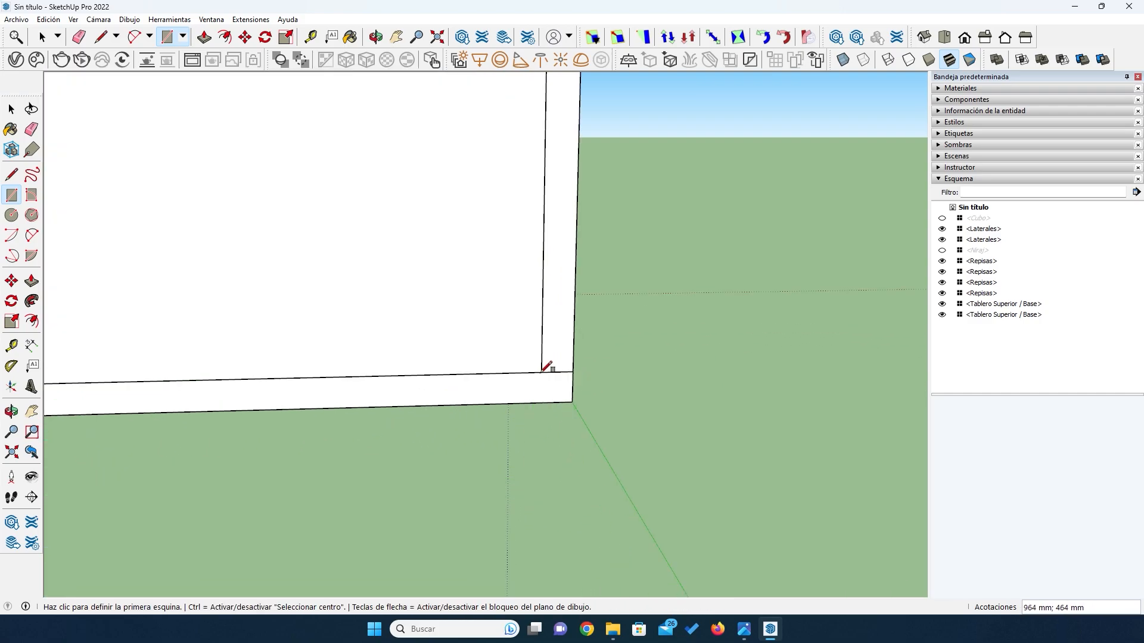
# - Extrude the rectangle on the cabinet's back 3 mm outward to form the back panel
pyautogui.scroll(-6, 580, 459)
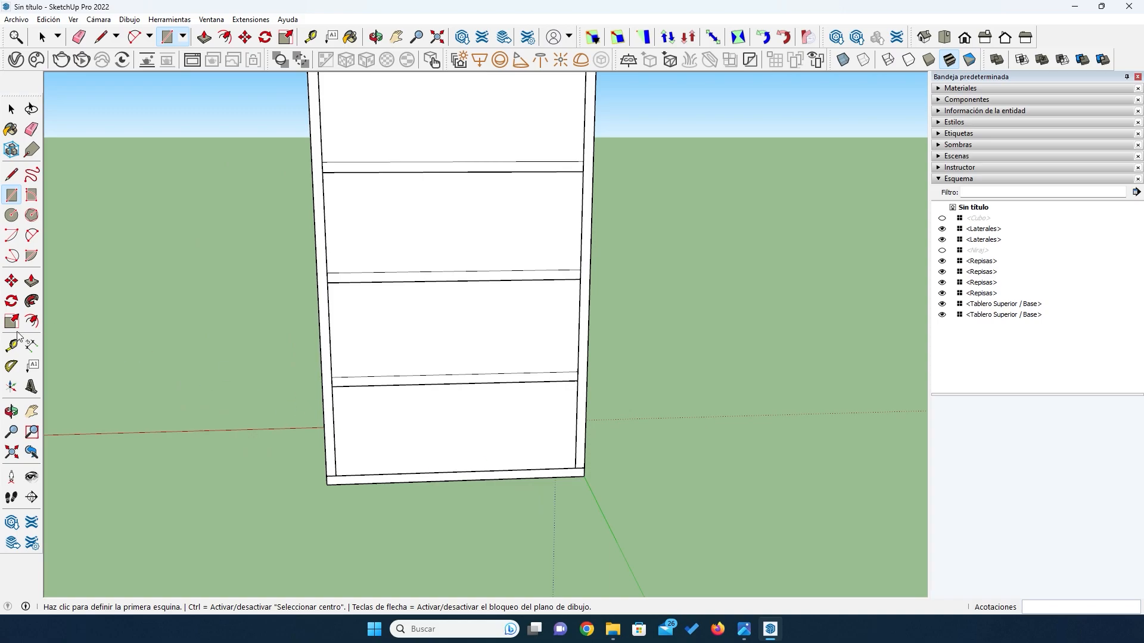
pyautogui.click(32, 281)
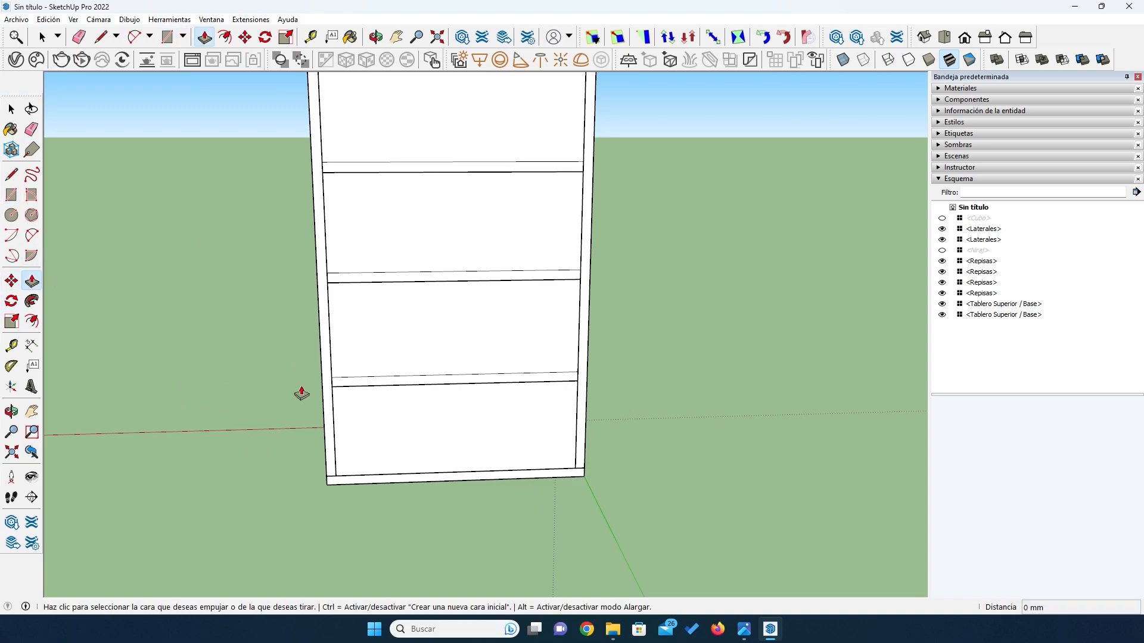
pyautogui.click(390, 321)
pyautogui.click(391, 338)
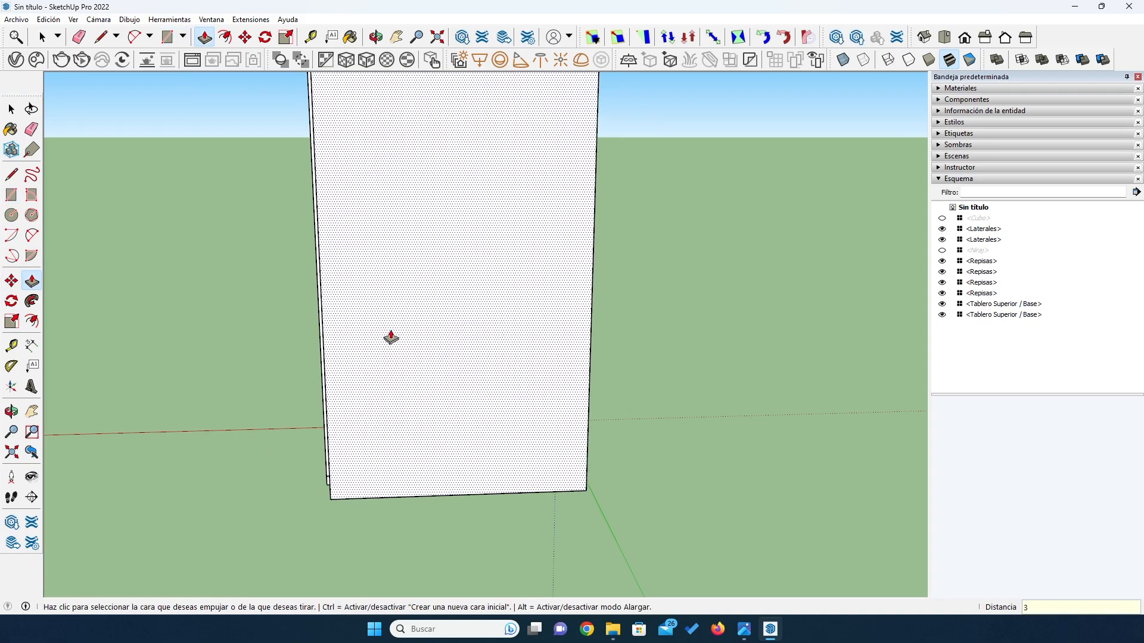
pyautogui.press('space')
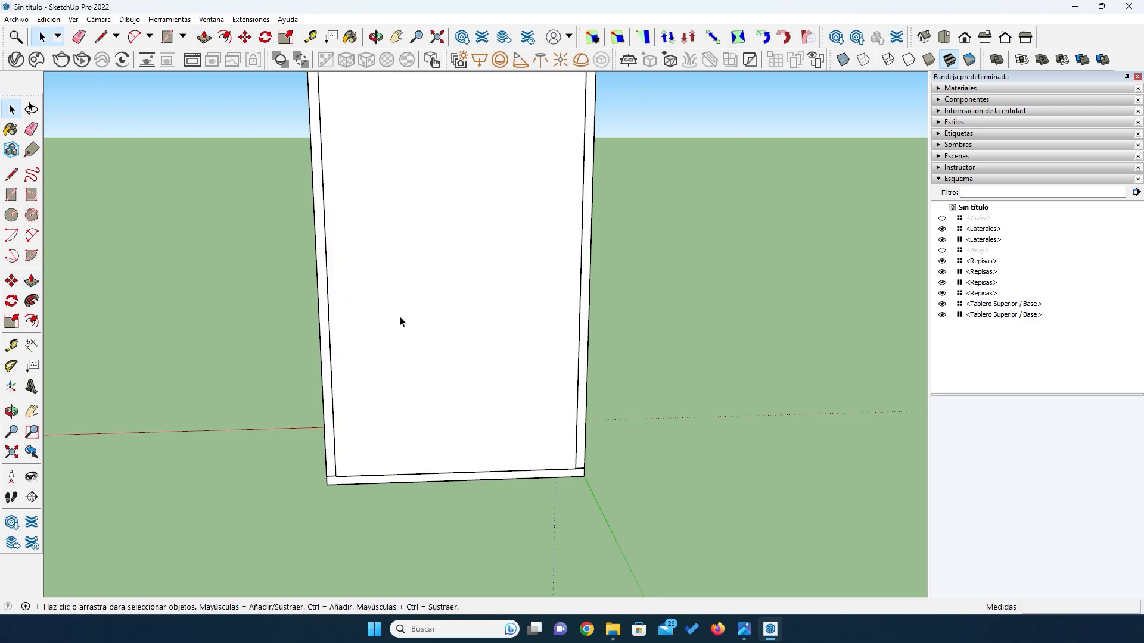
# - Make the extruded back panel into a component named Fondo
pyautogui.doubleClick(400, 322)
pyautogui.rightClick(400, 321)
pyautogui.click(469, 411)
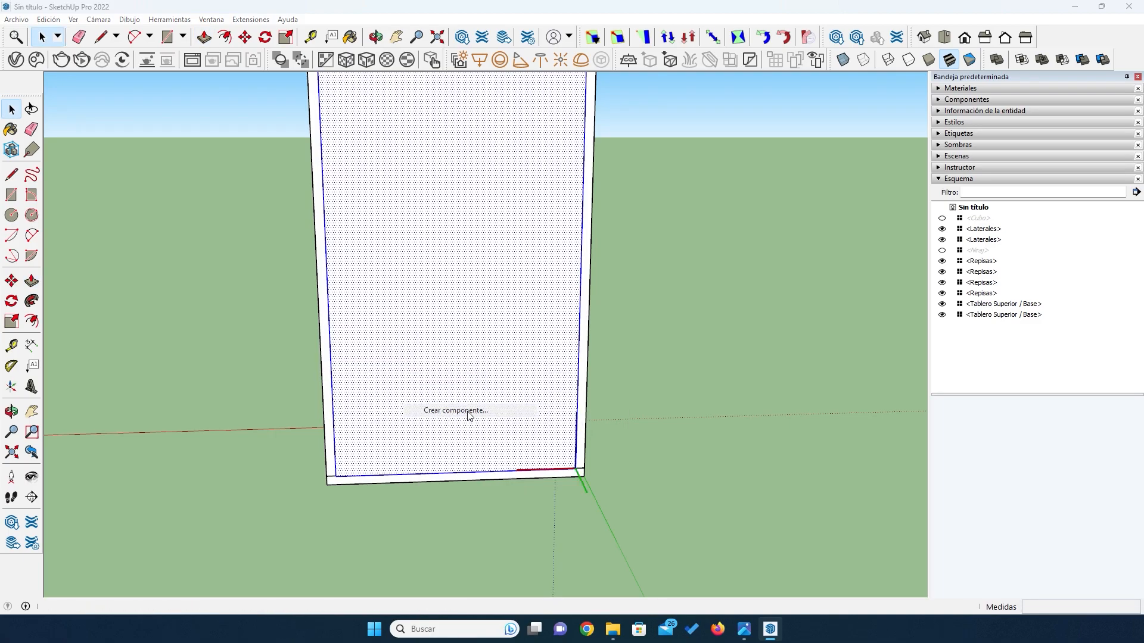
pyautogui.write('Fondo')
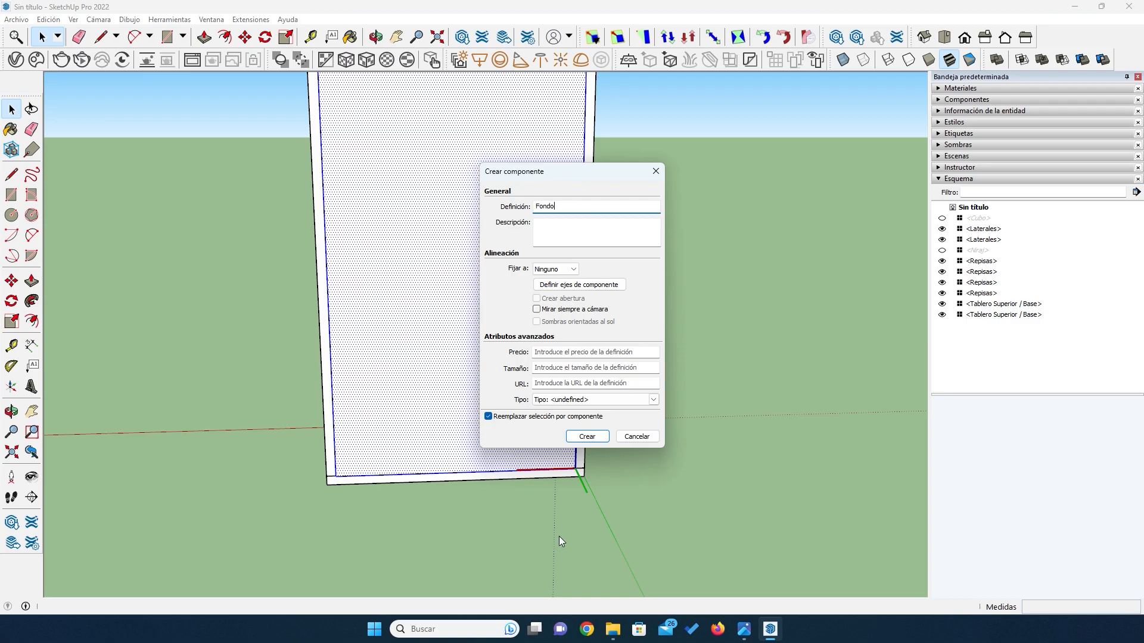
pyautogui.click(576, 439)
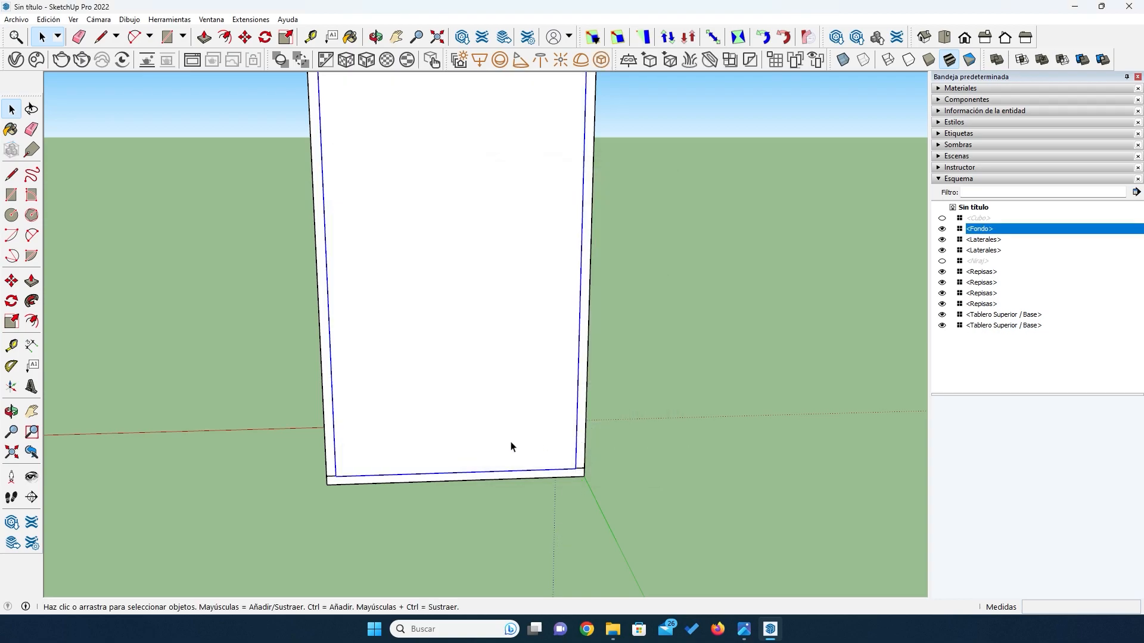
# - Delete the 178 mm dimension beside the upper part of the cabinet
pyautogui.moveTo(185, 385); pyautogui.dragTo(174, 196, button='middle')
pyautogui.scroll(1, 174, 197)
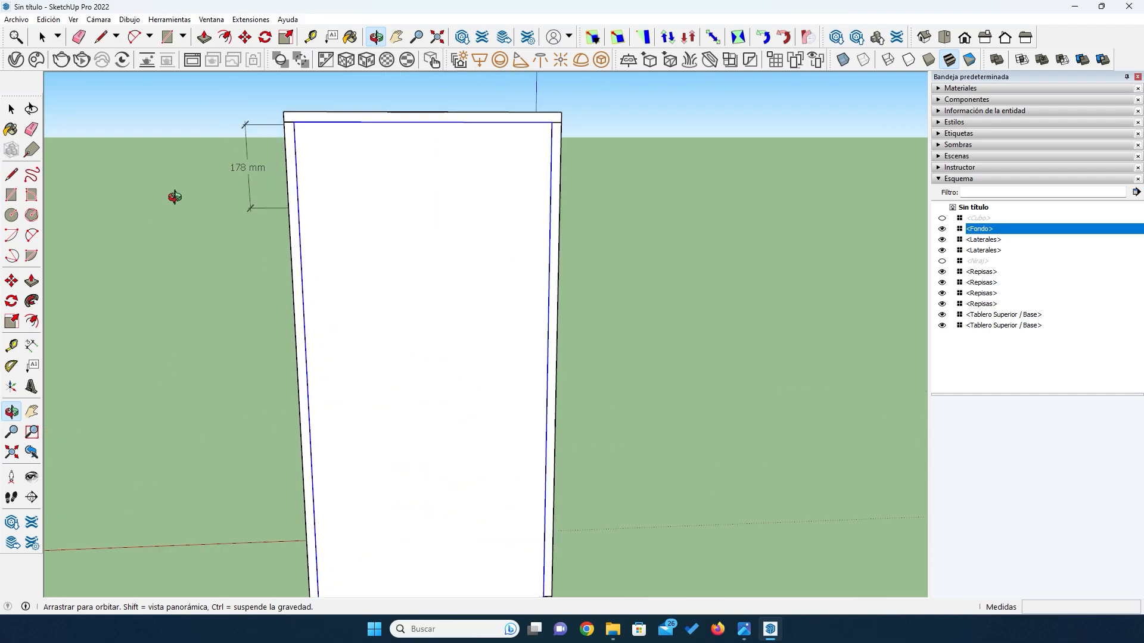
pyautogui.click(10, 110)
pyautogui.click(245, 170)
pyautogui.press('Delete')
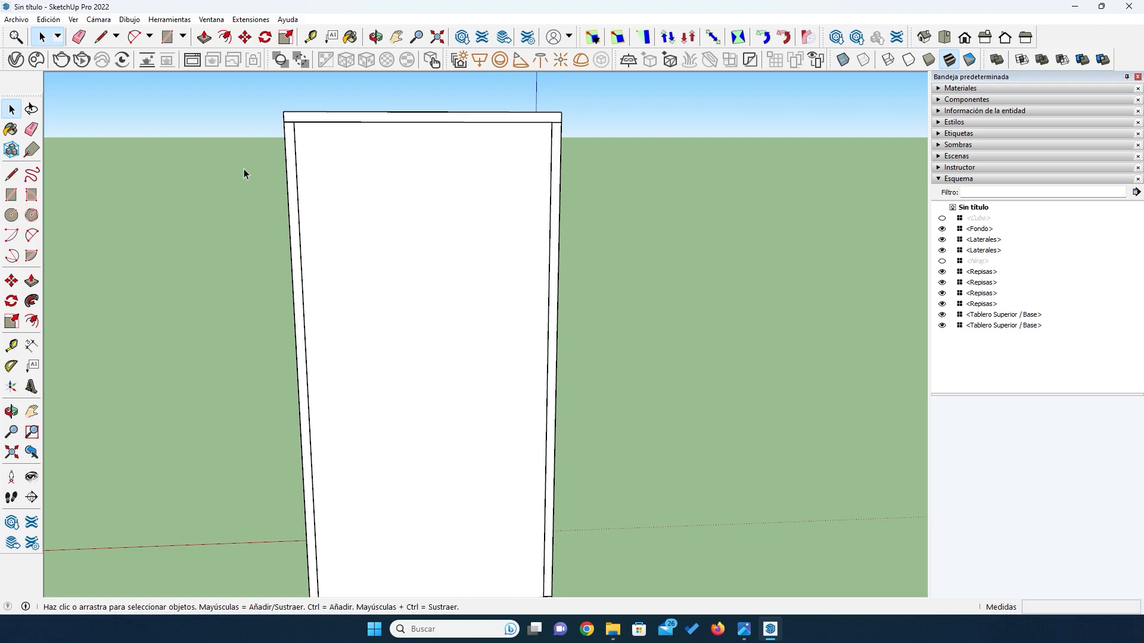
# - Select the back panel and examine how its edges sit against the side, top and base boards
pyautogui.scroll(2, 320, 132)
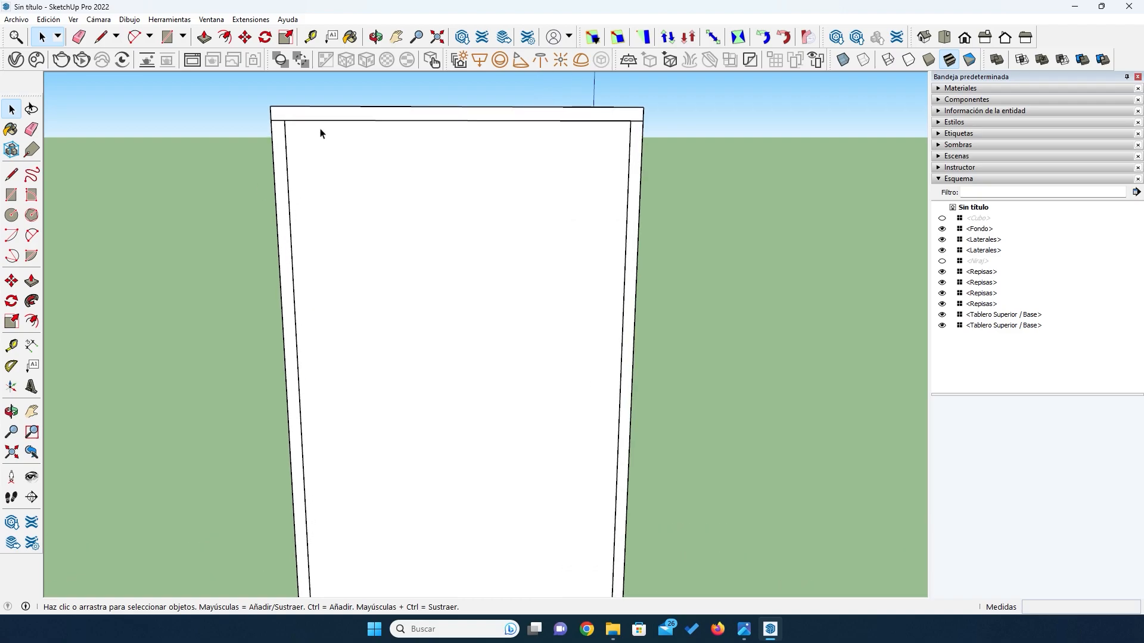
pyautogui.click(367, 215)
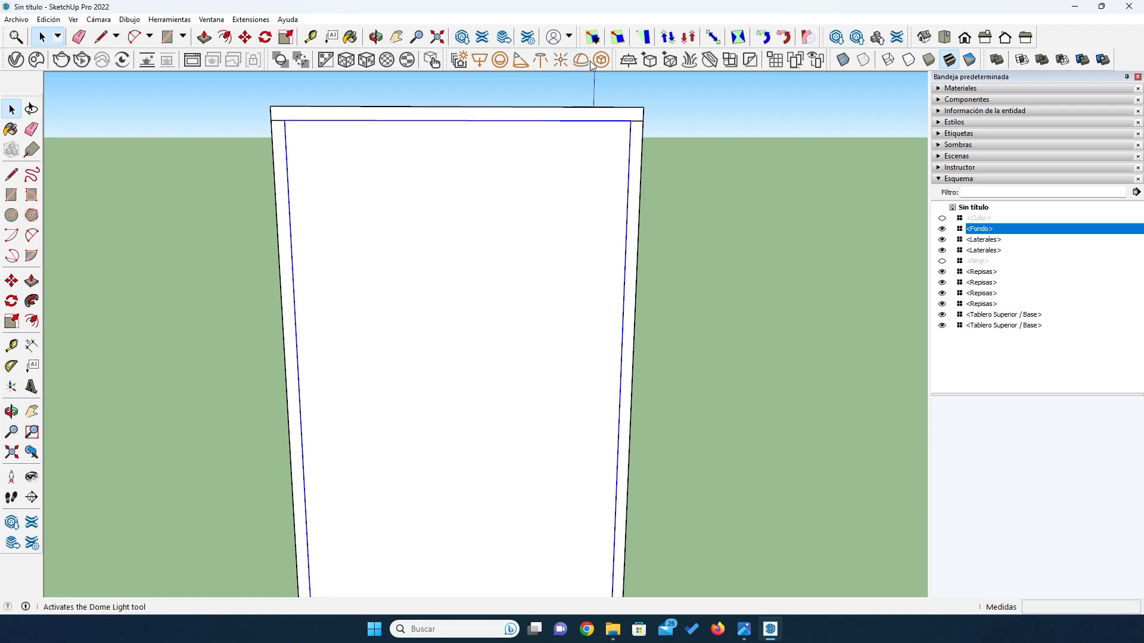
pyautogui.press('o')
pyautogui.moveTo(250, 186); pyautogui.dragTo(486, 240)
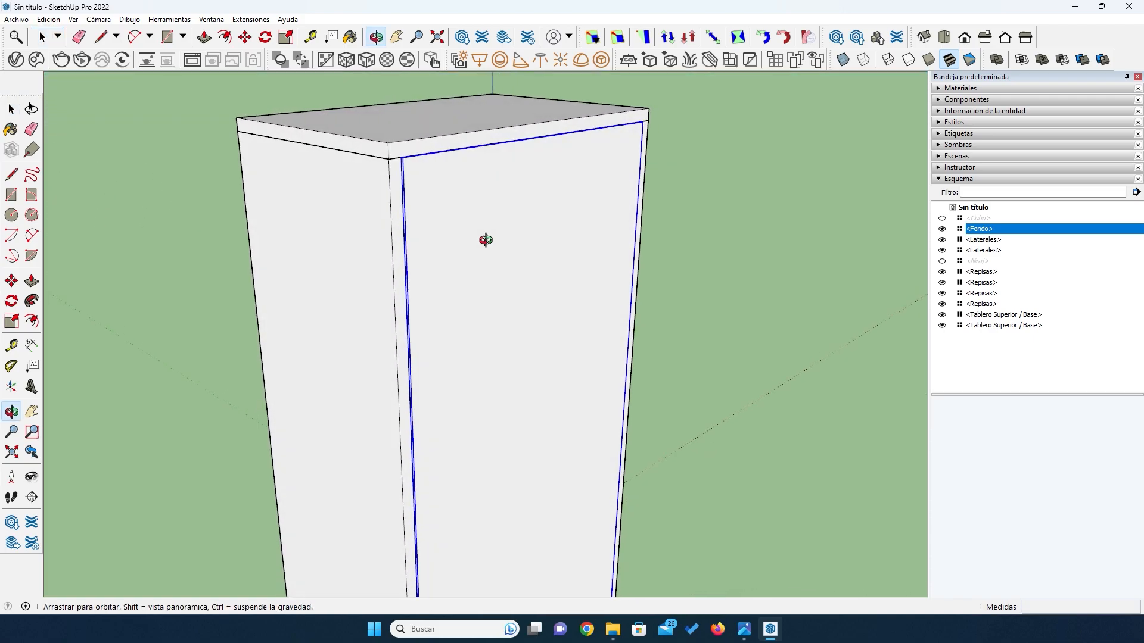
pyautogui.scroll(3, 389, 146)
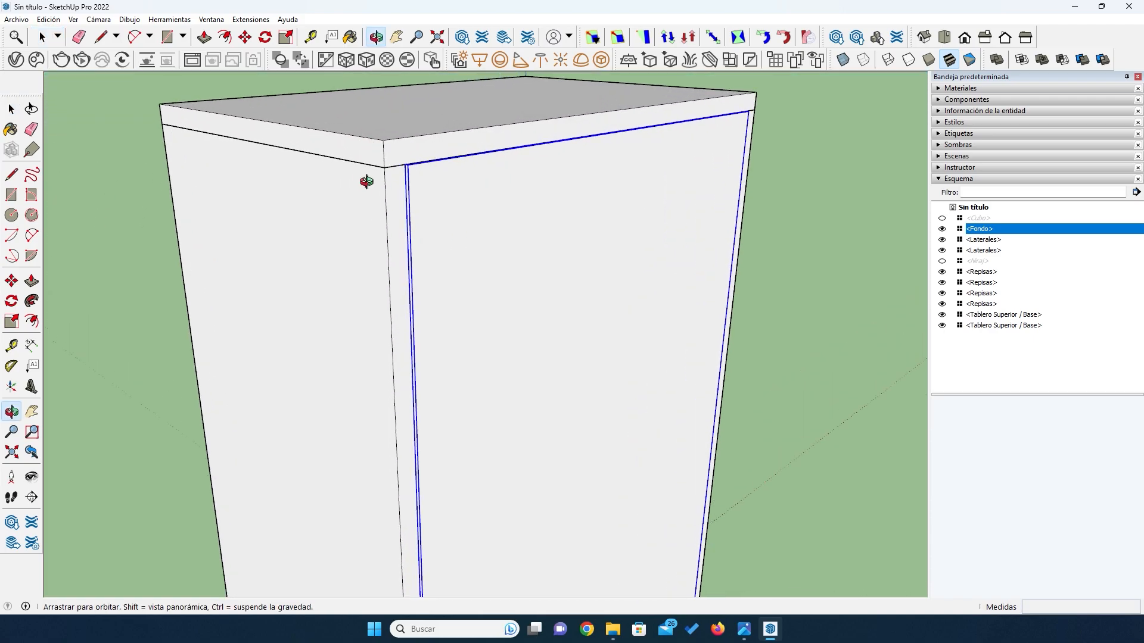
pyautogui.moveTo(441, 273); pyautogui.dragTo(434, 332)
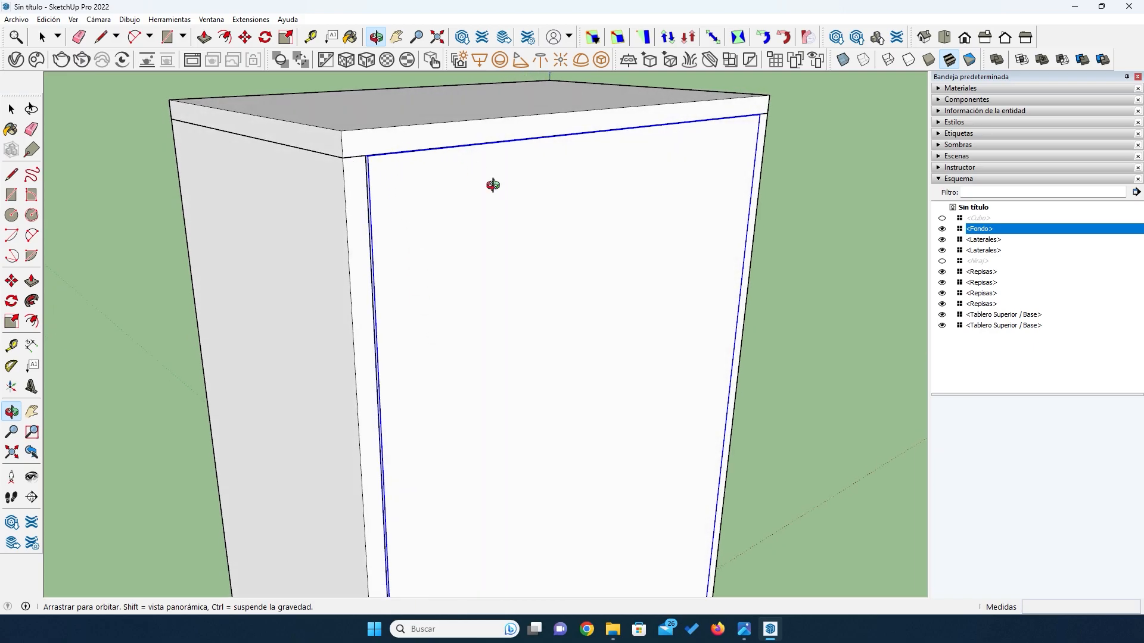
pyautogui.scroll(-3, 545, 152)
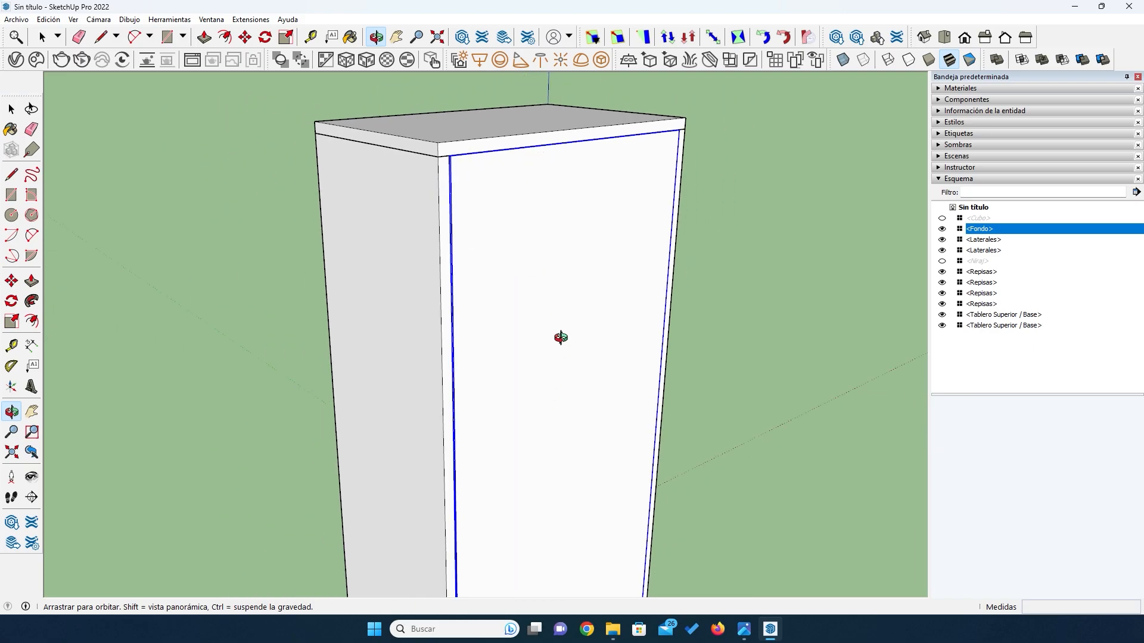
pyautogui.scroll(-3, 560, 337)
pyautogui.moveTo(519, 492); pyautogui.dragTo(487, 457)
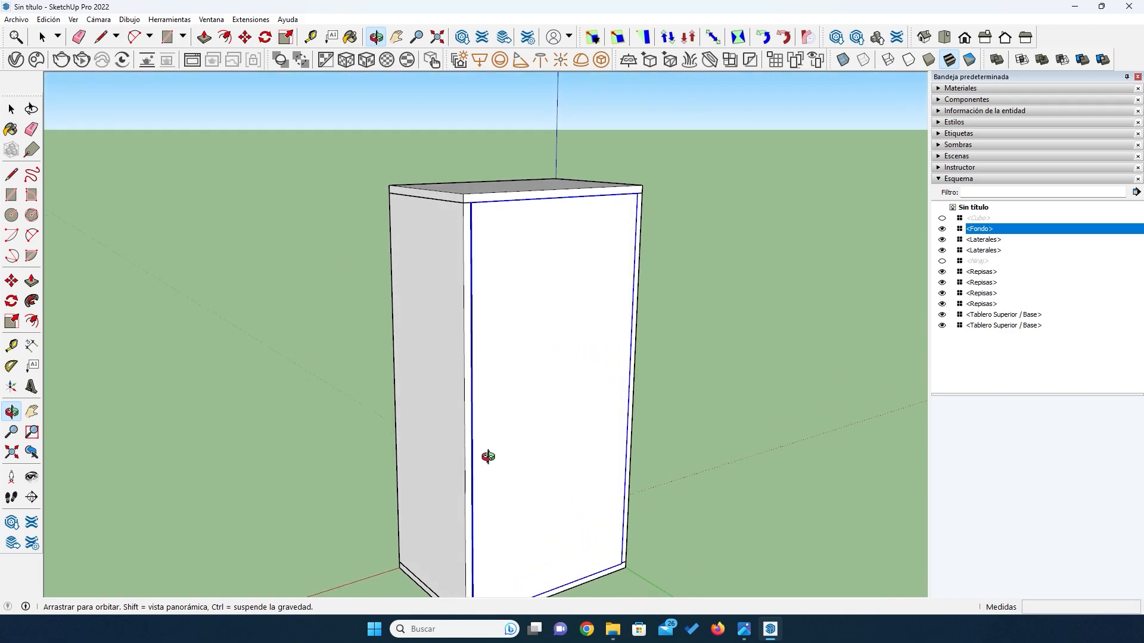
pyautogui.scroll(-2, 495, 444)
pyautogui.scroll(2, 513, 488)
pyautogui.scroll(-2, 506, 464)
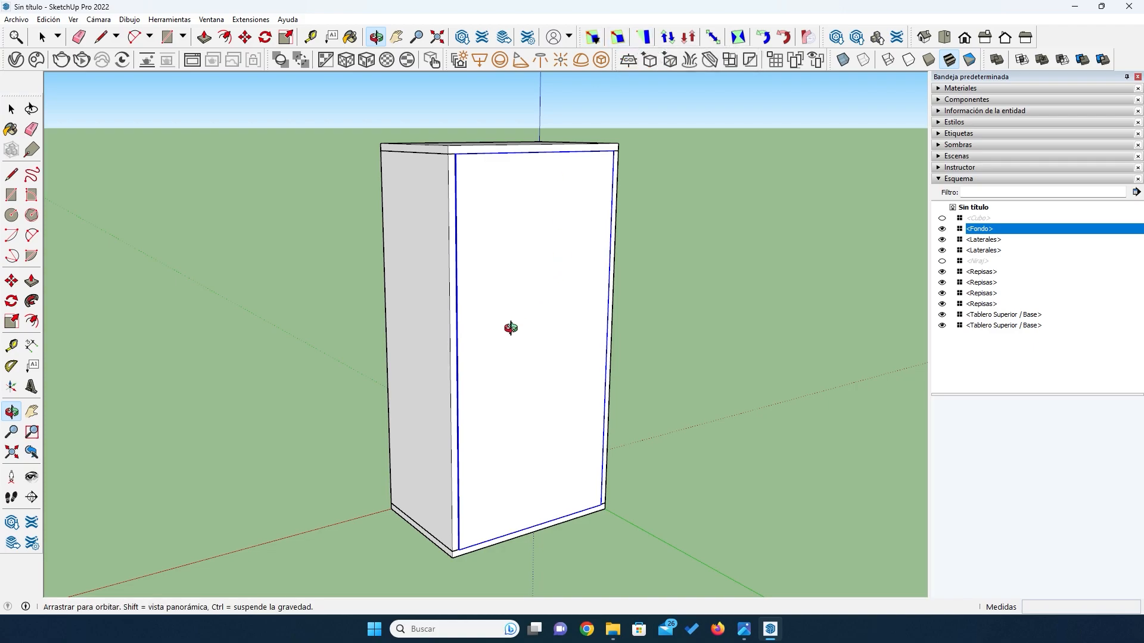
pyautogui.scroll(2, 510, 328)
pyautogui.scroll(1, 510, 327)
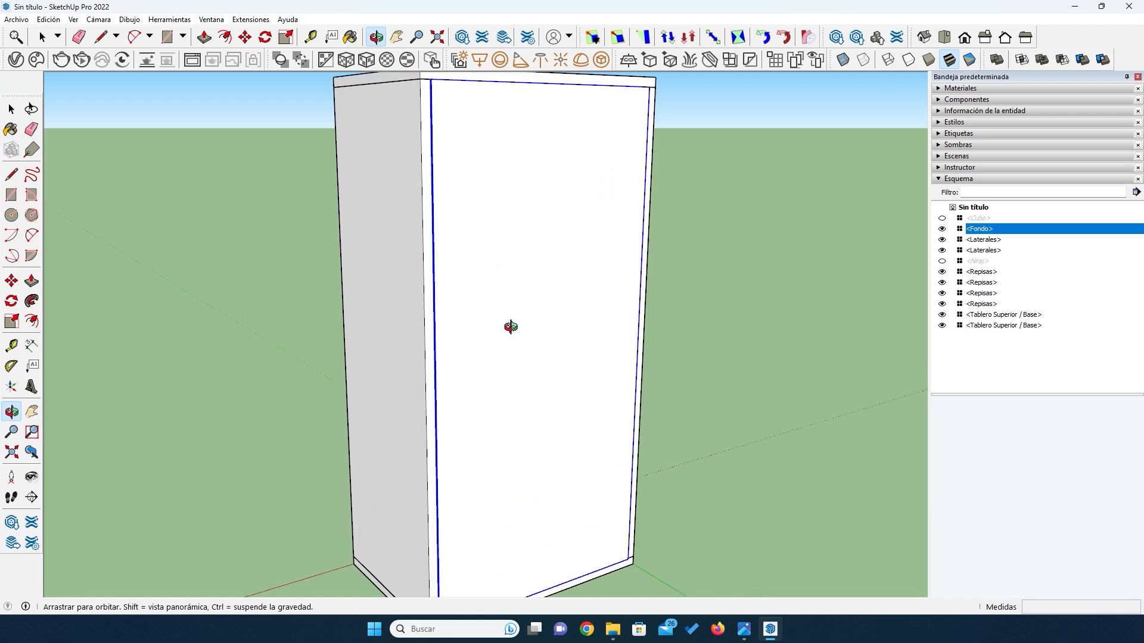
# - Try to widen the back panel by 7 mm from one side along the red axis with Box Scaling, entering 464 mm+7
pyautogui.press('space')
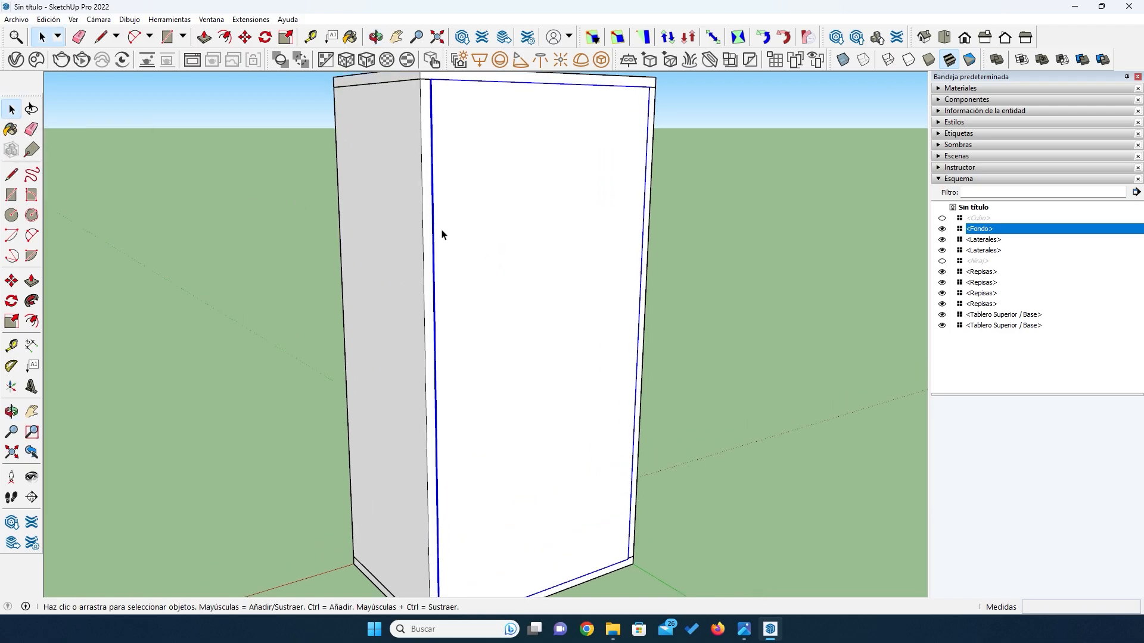
pyautogui.click(617, 37)
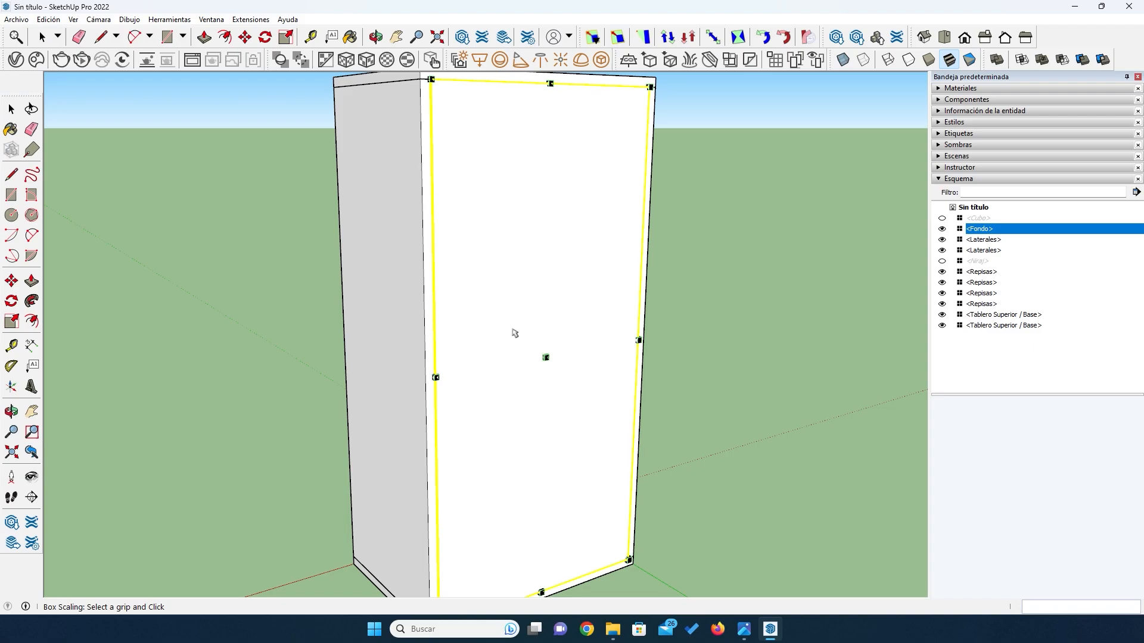
pyautogui.scroll(2, 501, 387)
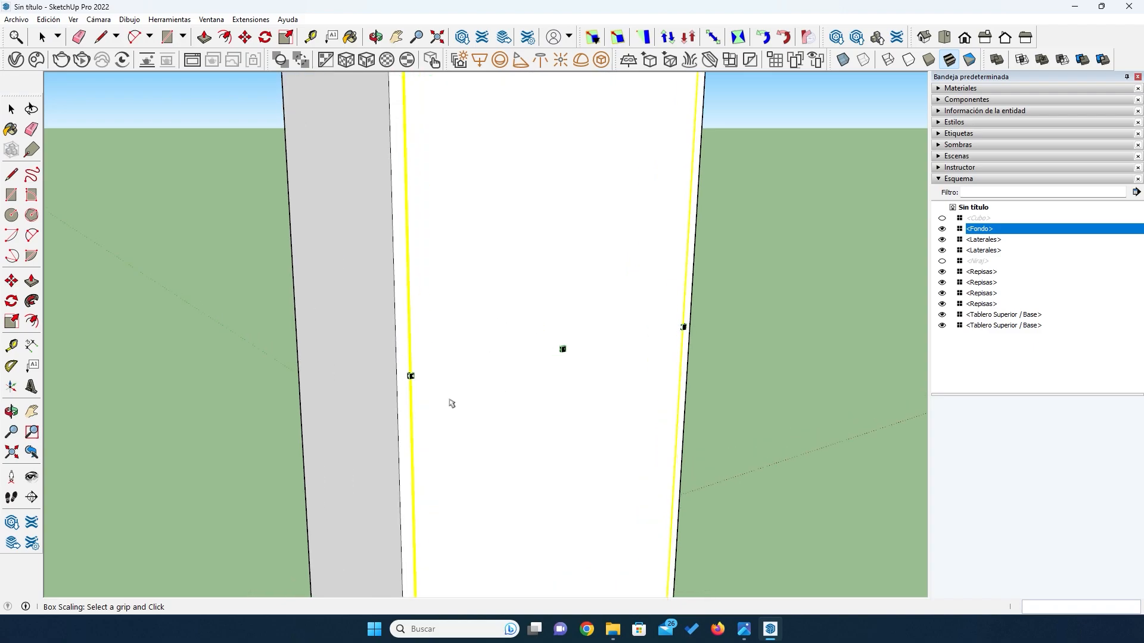
pyautogui.scroll(5, 430, 392)
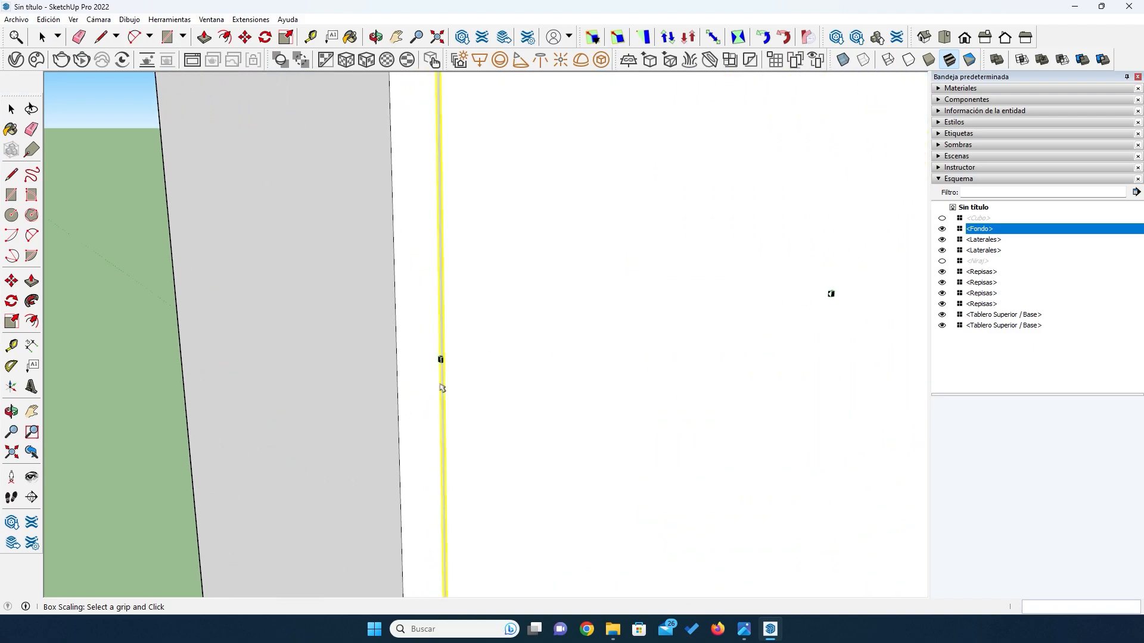
pyautogui.scroll(4, 428, 347)
pyautogui.click(504, 293)
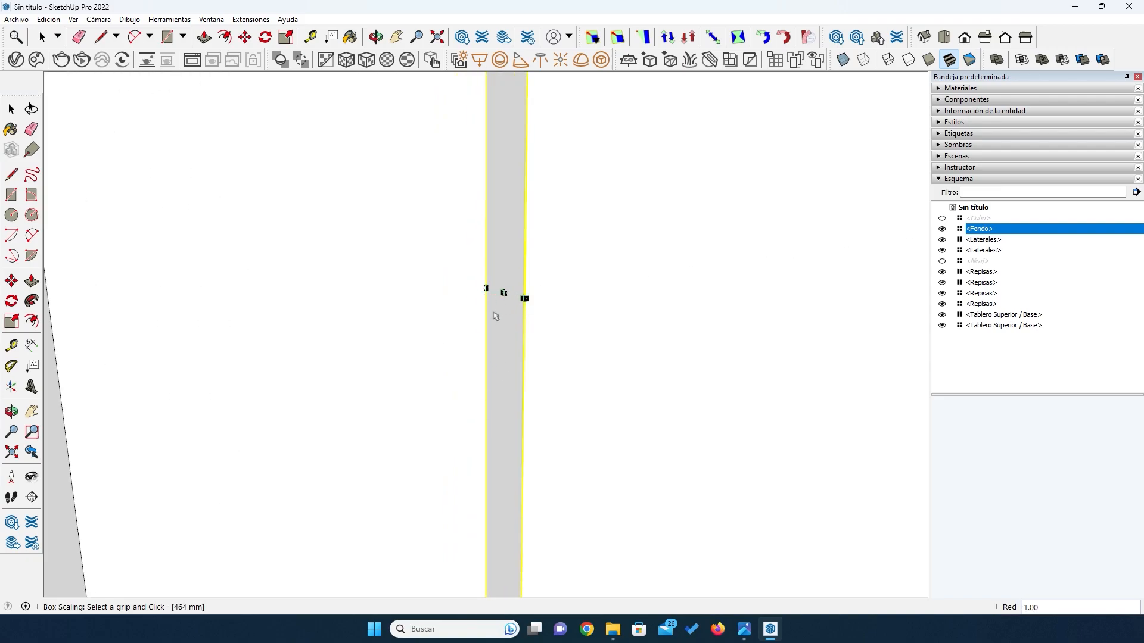
pyautogui.click(504, 292)
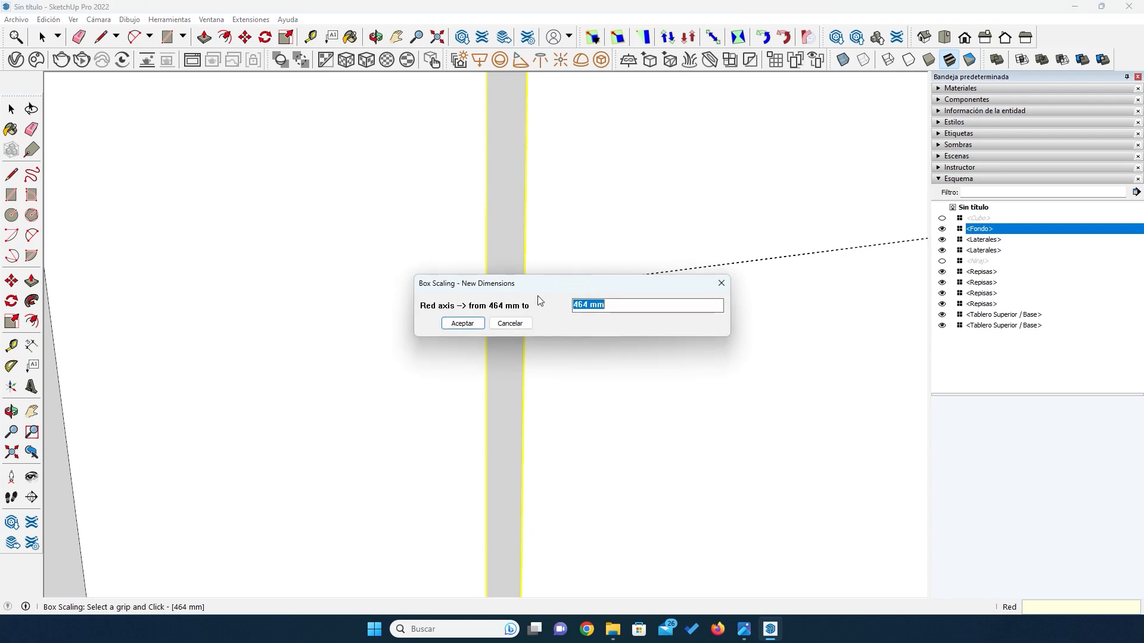
pyautogui.click(613, 304)
pyautogui.write('+7')
pyautogui.click(480, 323)
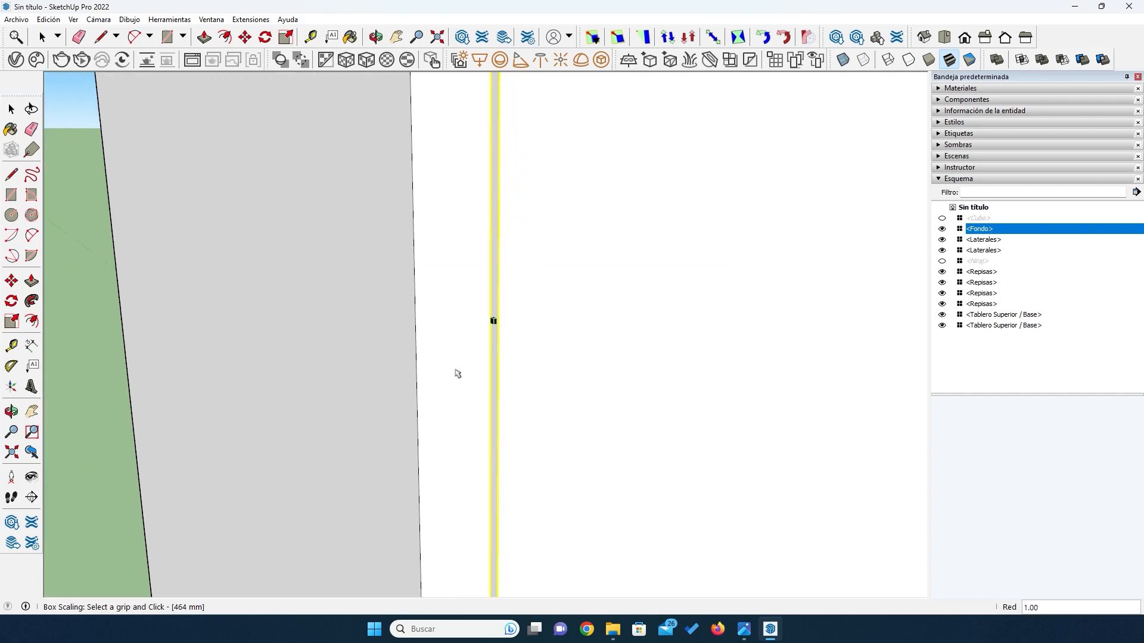
# - Widen the back panel symmetrically about its centre to 478 mm along the red axis with Box Scaling
pyautogui.scroll(-10, 457, 373)
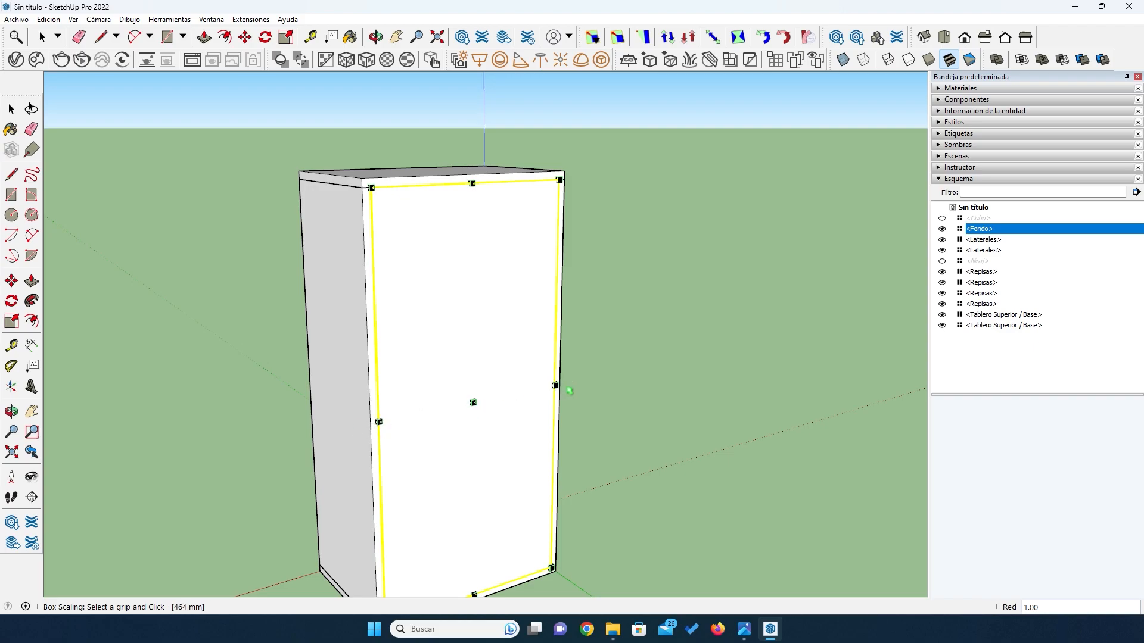
pyautogui.scroll(5, 420, 411)
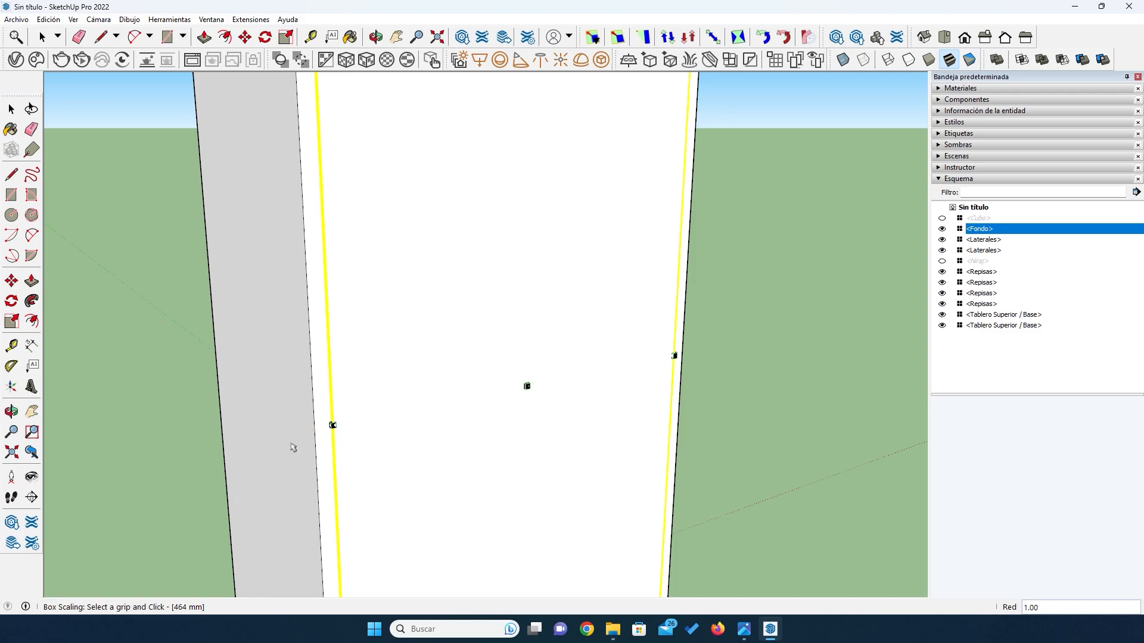
pyautogui.scroll(3, 293, 447)
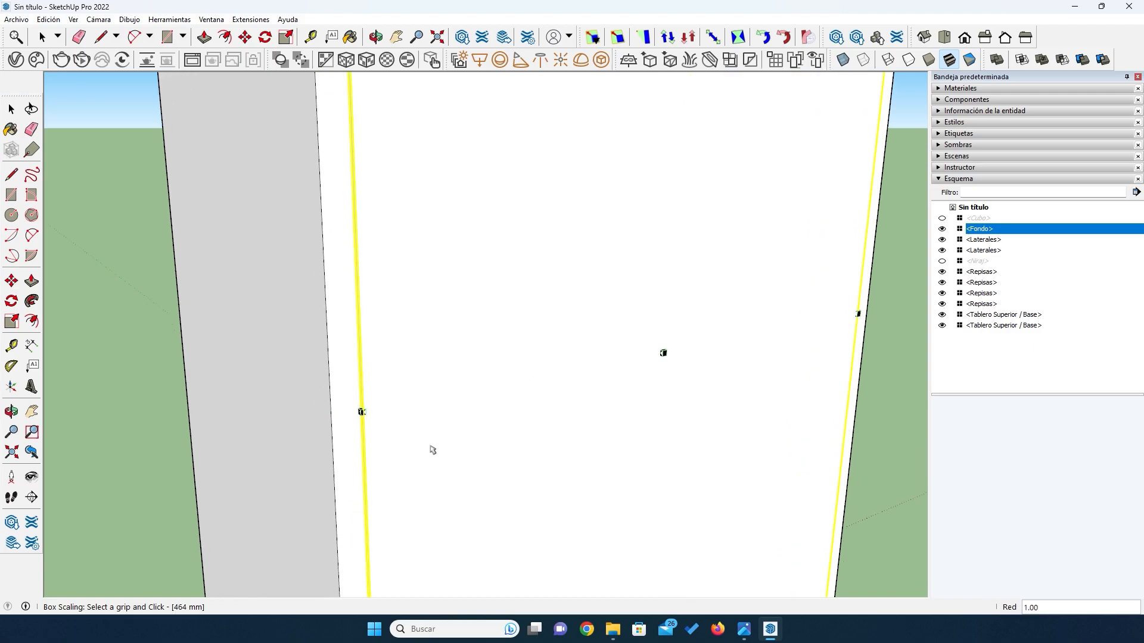
pyautogui.moveTo(404, 434); pyautogui.dragTo(451, 445, button='middle')
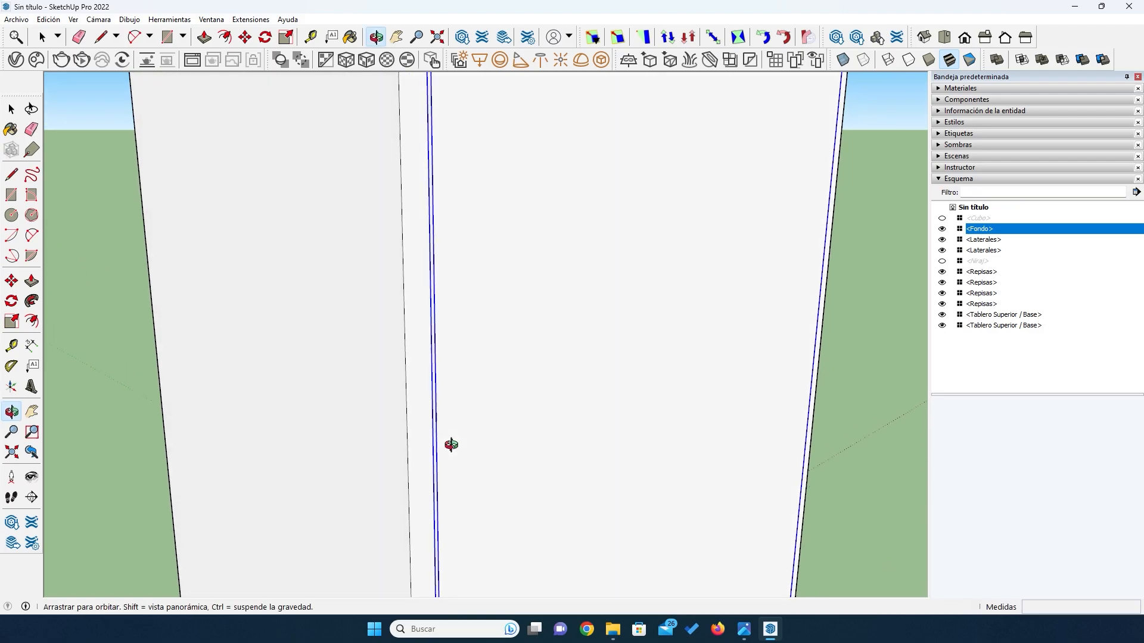
pyautogui.click(617, 37)
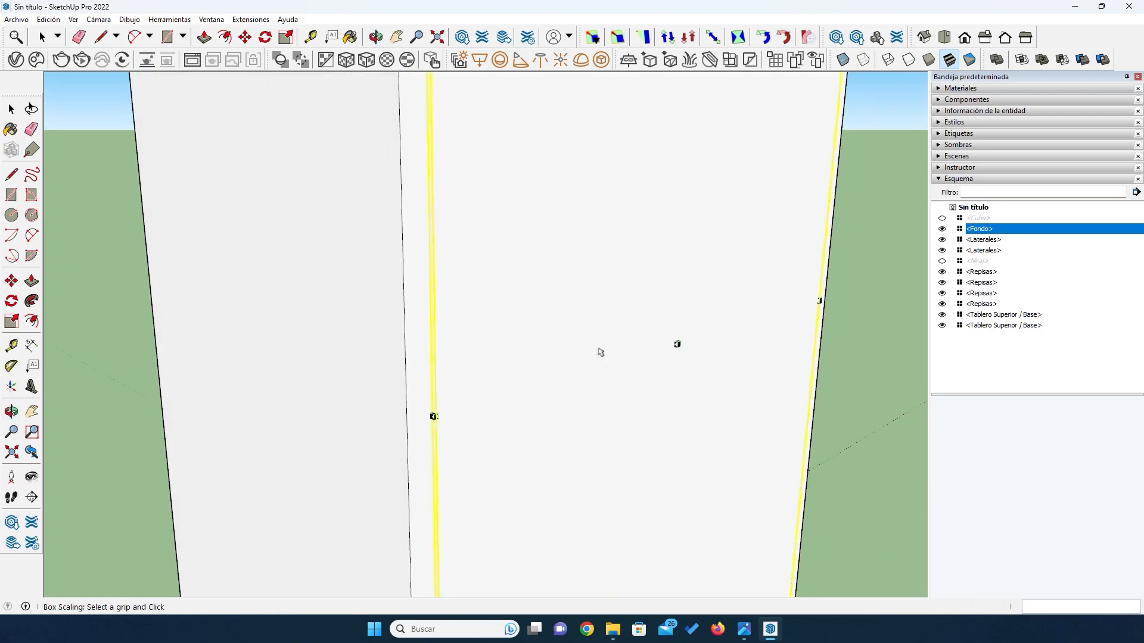
pyautogui.scroll(2, 420, 436)
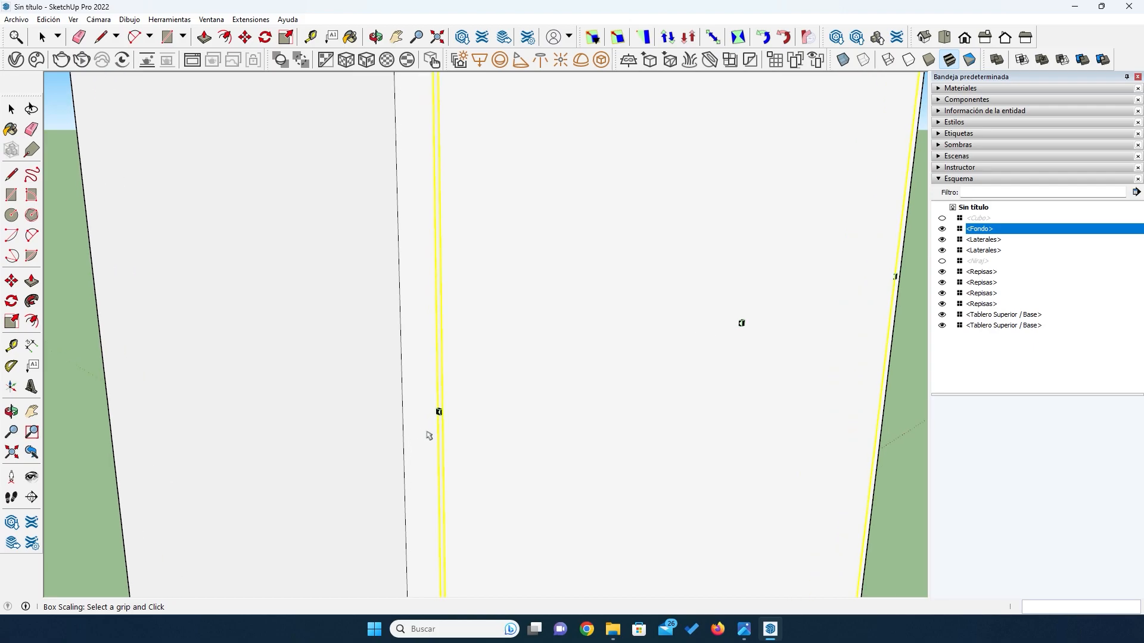
pyautogui.scroll(2, 429, 435)
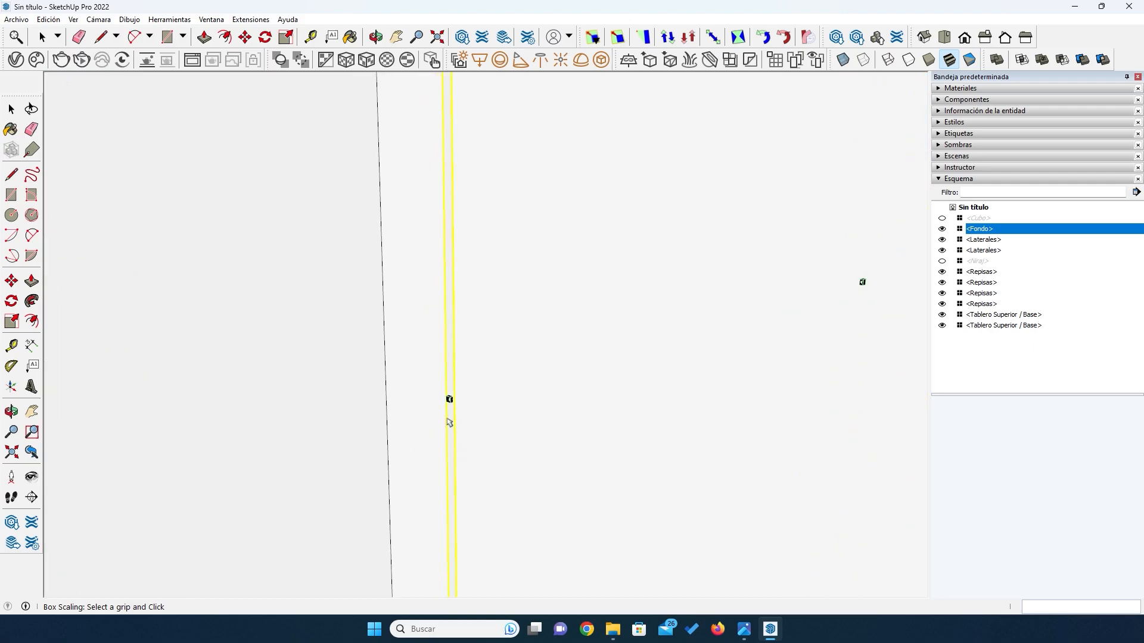
pyautogui.moveTo(385, 462); pyautogui.dragTo(467, 439, button='middle')
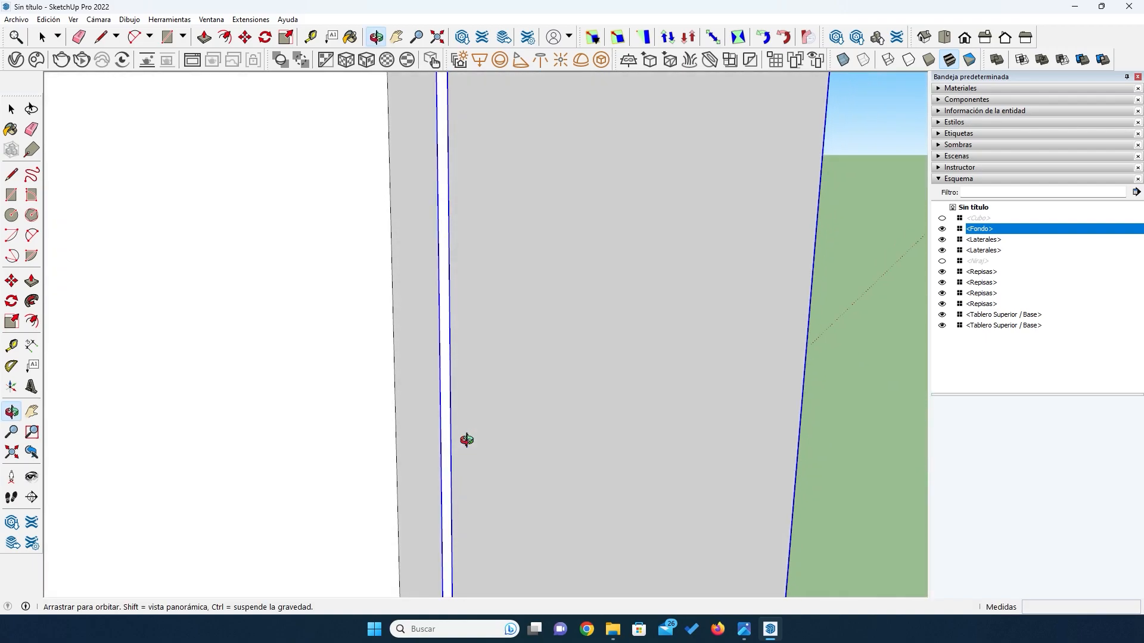
pyautogui.press('s')
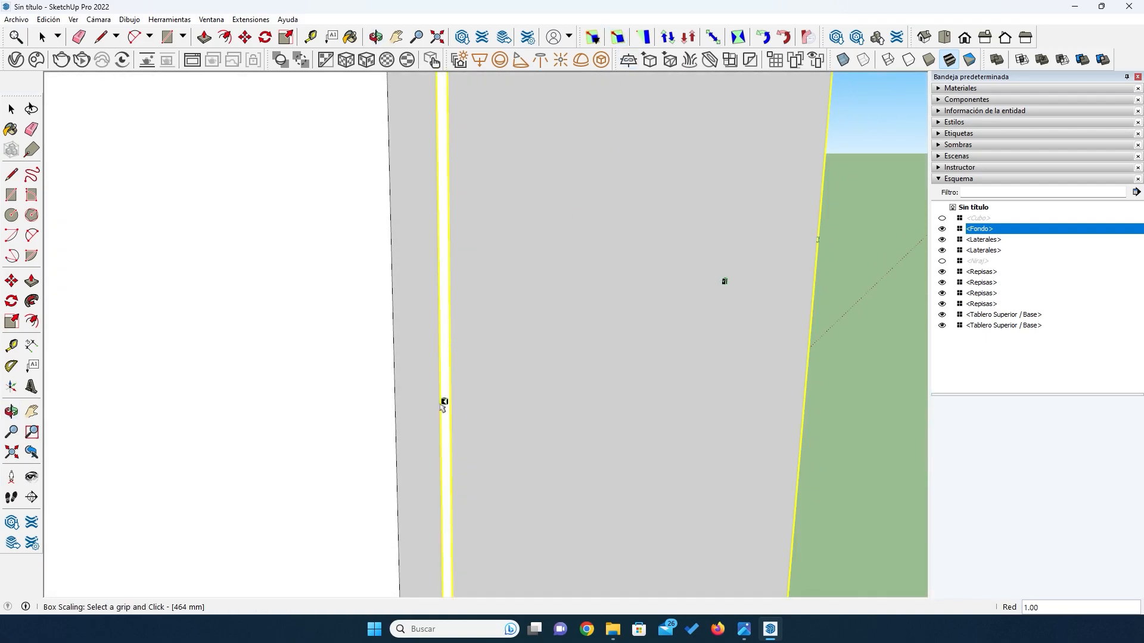
pyautogui.scroll(2, 444, 405)
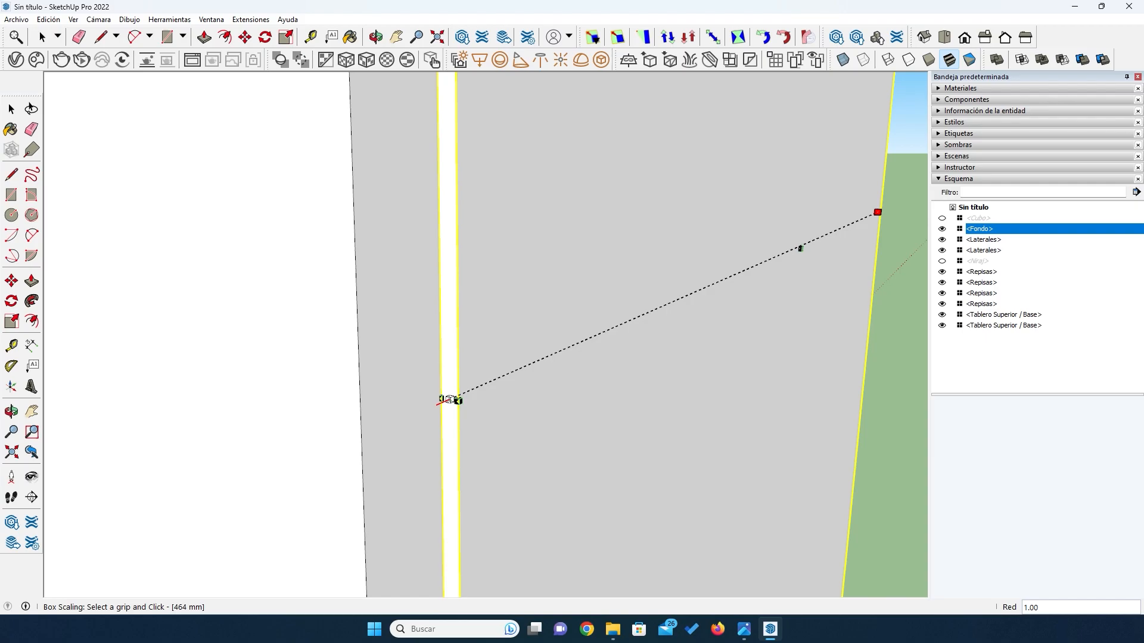
pyautogui.press('ctrl')
pyautogui.click(453, 399)
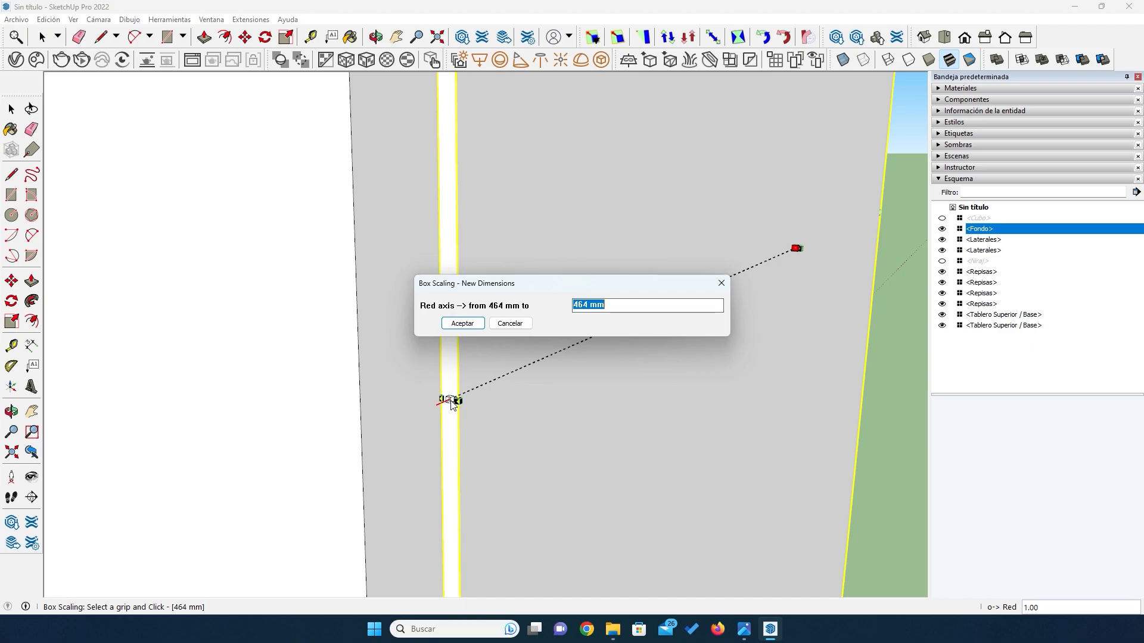
pyautogui.press('End')
pyautogui.click(455, 325)
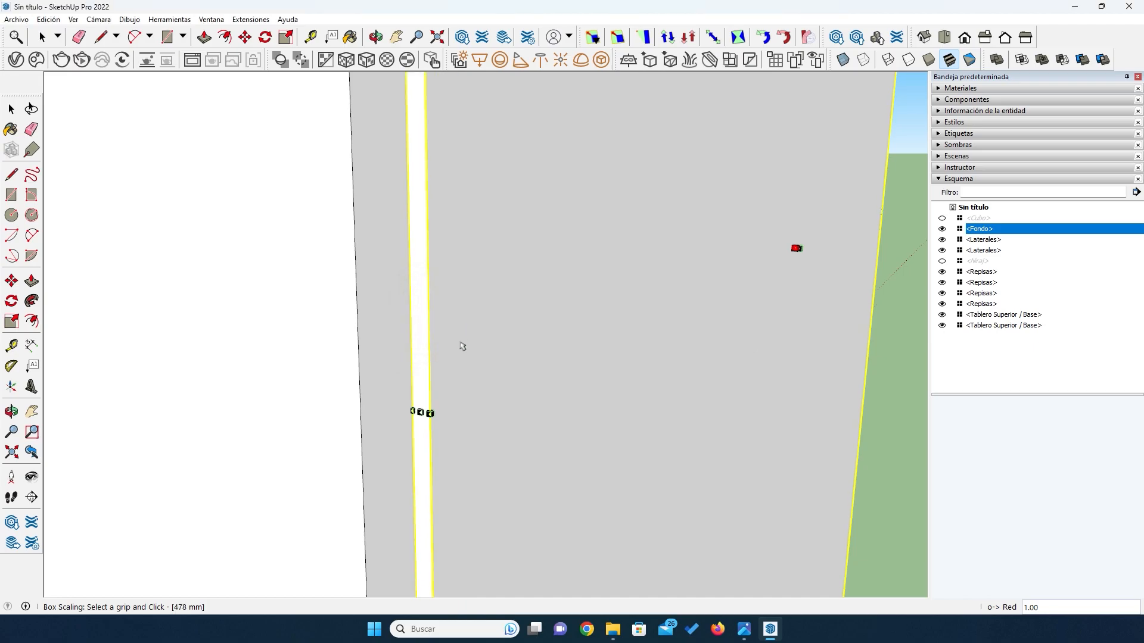
pyautogui.scroll(-4, 463, 344)
pyautogui.scroll(-5, 405, 491)
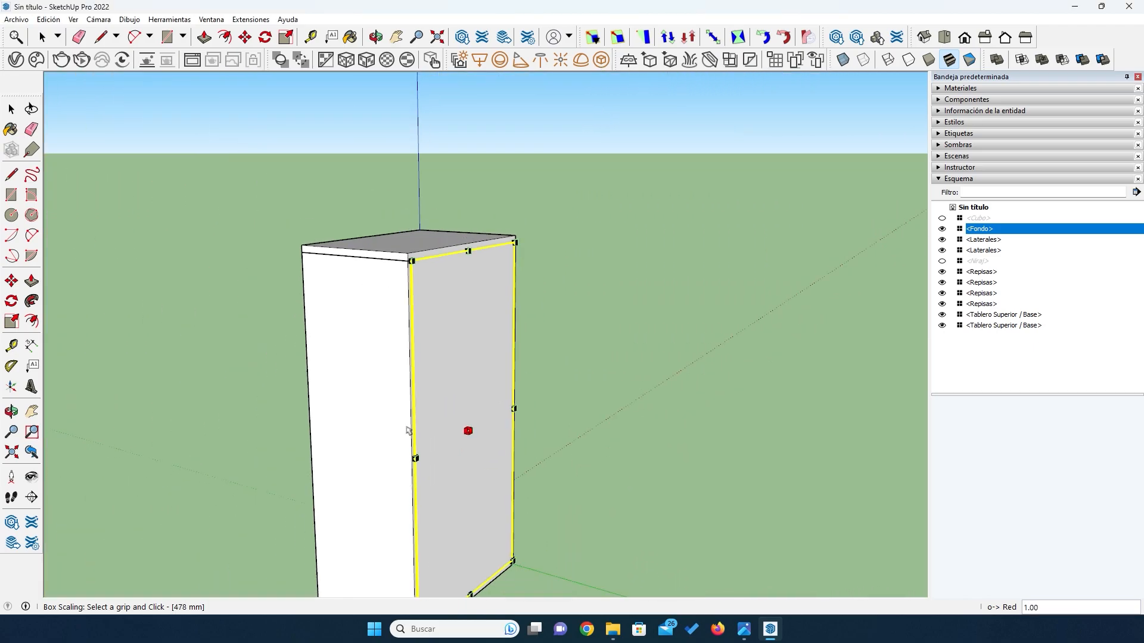
# - Hide the cabinet's top board, Tablero Superior / Base, to expose the upper edges of the back and side panels
pyautogui.moveTo(427, 262); pyautogui.dragTo(284, 302, button='middle')
pyautogui.scroll(4, 387, 254)
pyautogui.scroll(2, 395, 260)
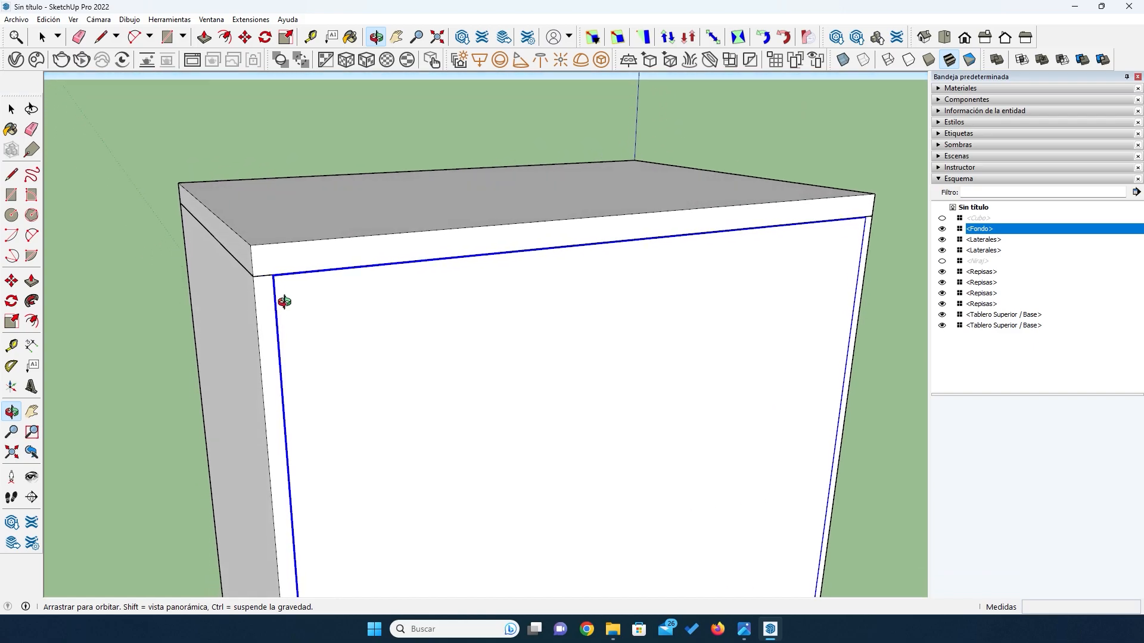
pyautogui.press('space')
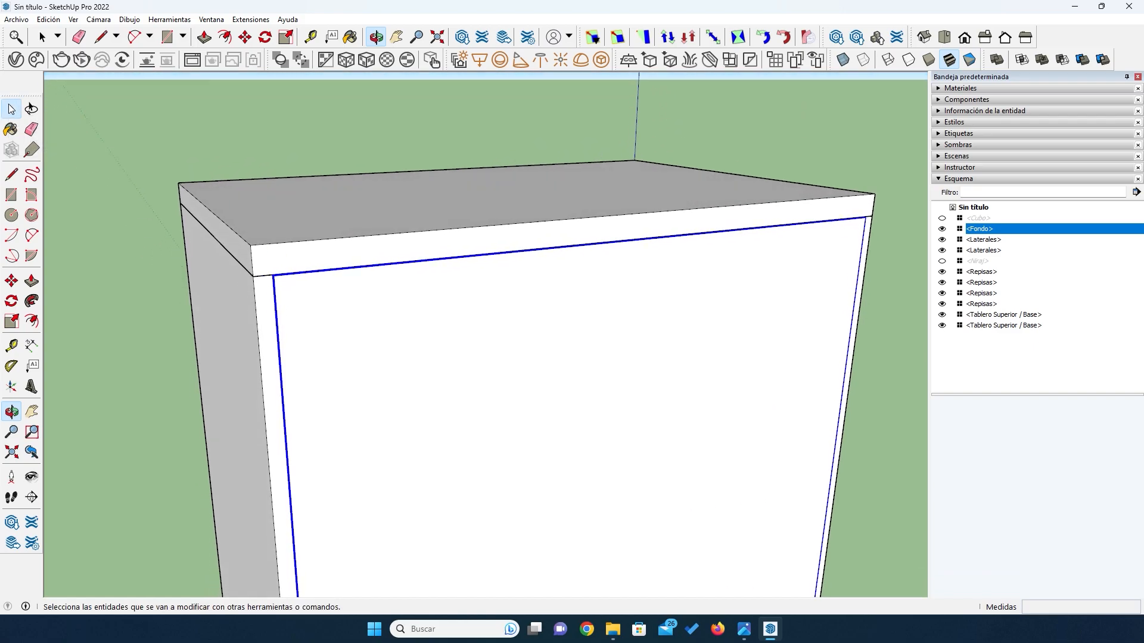
pyautogui.click(260, 251)
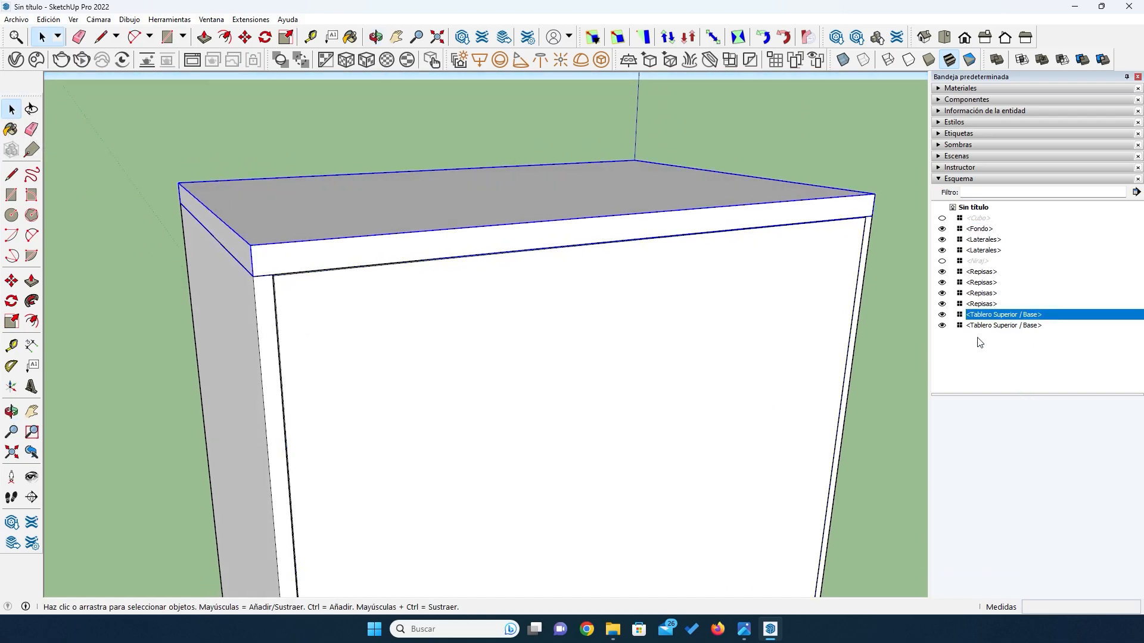
pyautogui.click(942, 314)
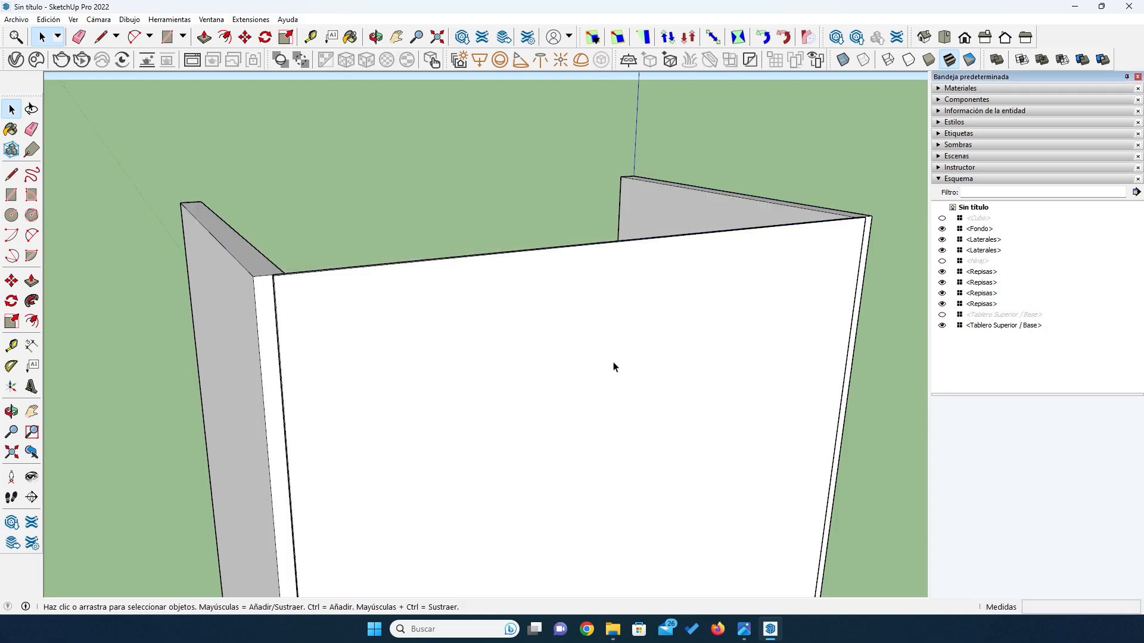
# - Measure the back panel's overlap on the side board at one upper corner with the Dimension tool, without keeping the dimension
pyautogui.press('o')
pyautogui.moveTo(536, 377); pyautogui.dragTo(396, 444)
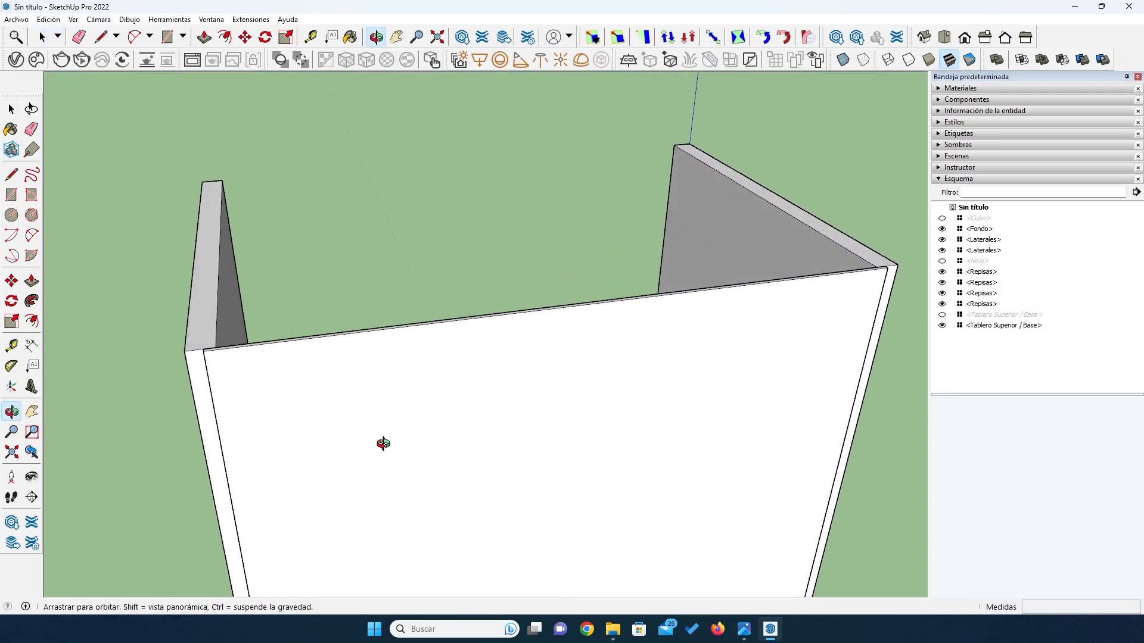
pyautogui.scroll(5, 234, 355)
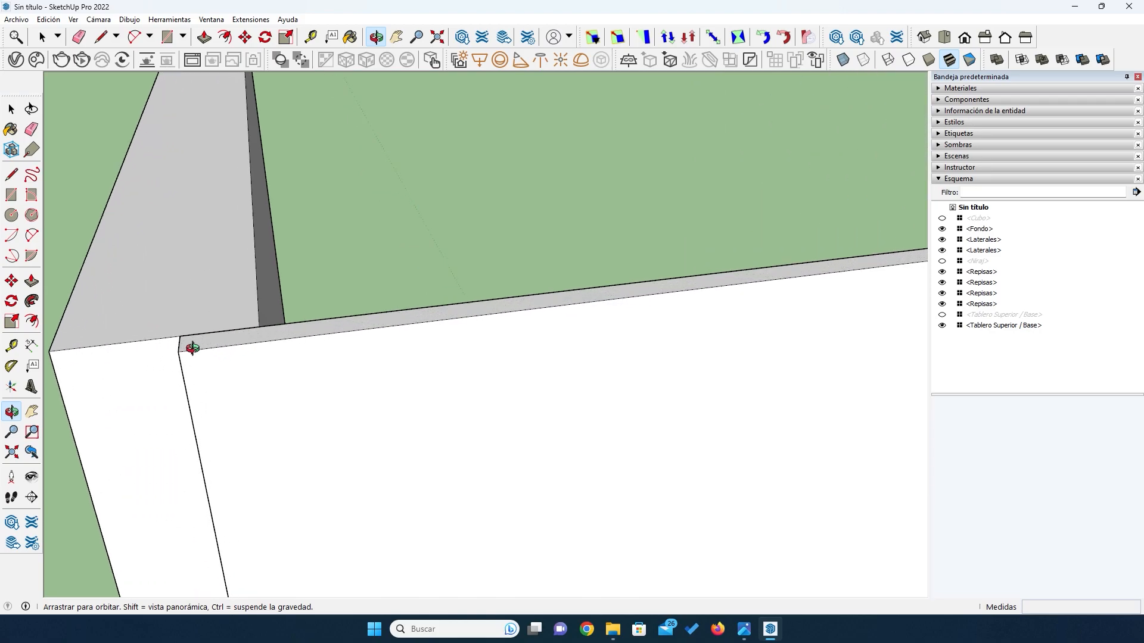
pyautogui.click(31, 345)
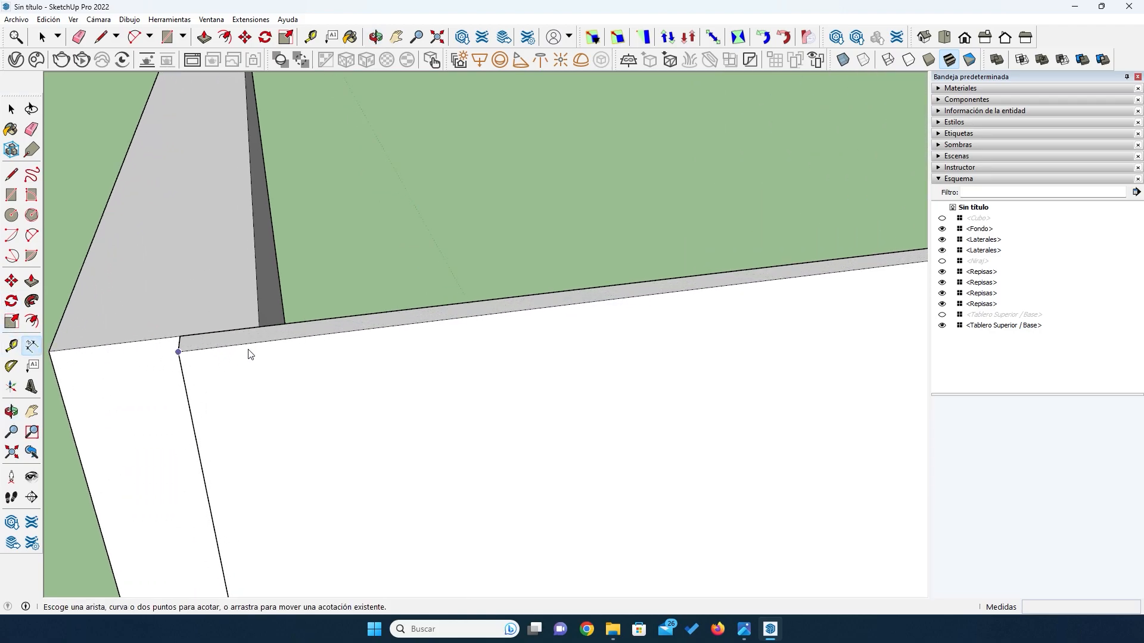
pyautogui.click(258, 327)
pyautogui.click(180, 337)
pyautogui.press('Escape')
# - Measure the back panel's overlap on the opposite side board at its upper corner with the Dimension tool, discarding the dimension
pyautogui.scroll(-3, 178, 305)
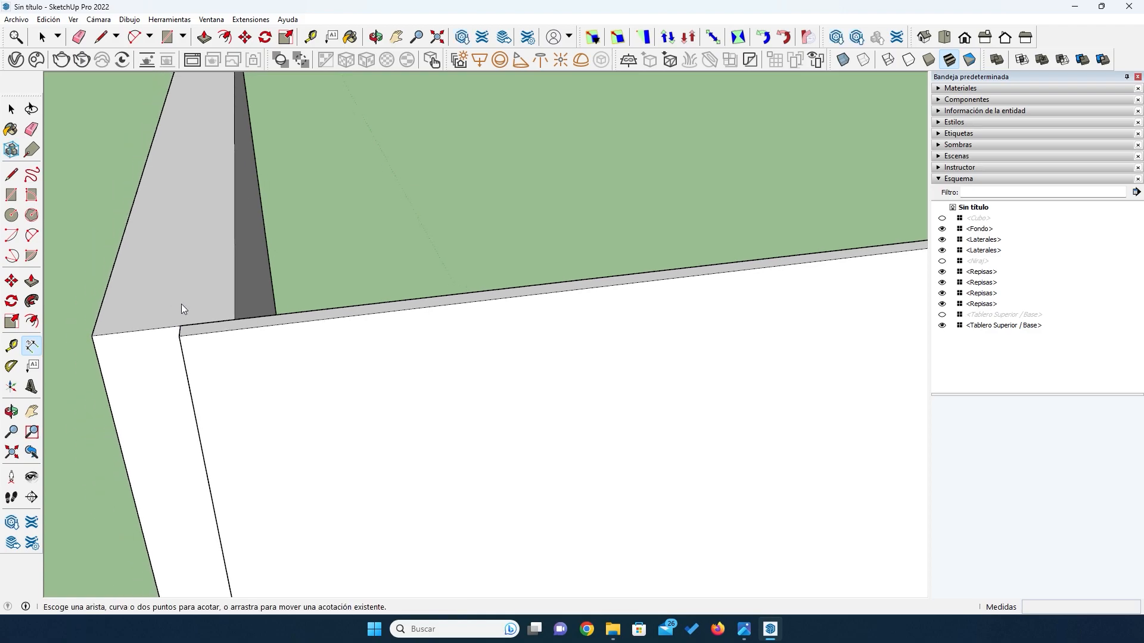
pyautogui.scroll(-4, 175, 306)
pyautogui.scroll(-6, 66, 393)
pyautogui.scroll(4, 442, 307)
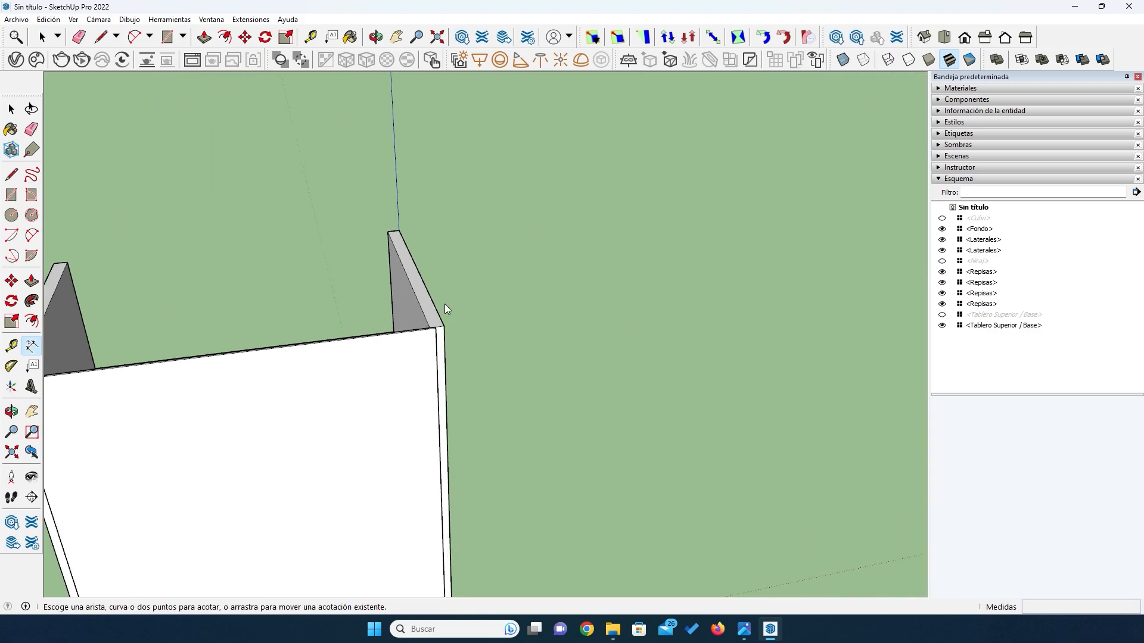
pyautogui.scroll(3, 413, 356)
pyautogui.scroll(-3, 425, 361)
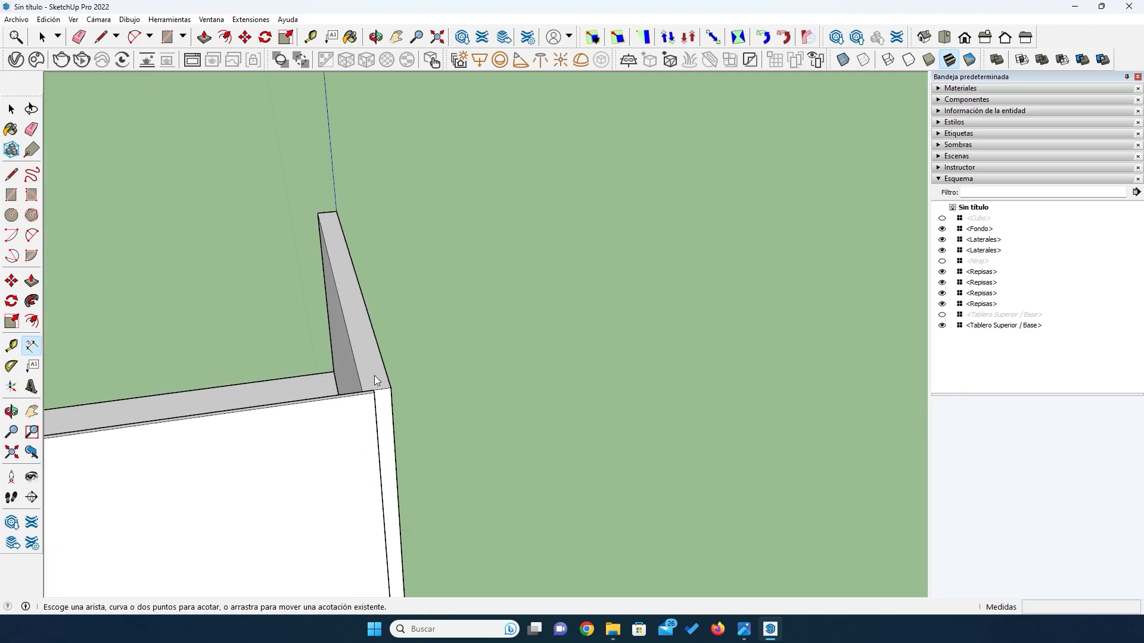
pyautogui.scroll(4, 365, 399)
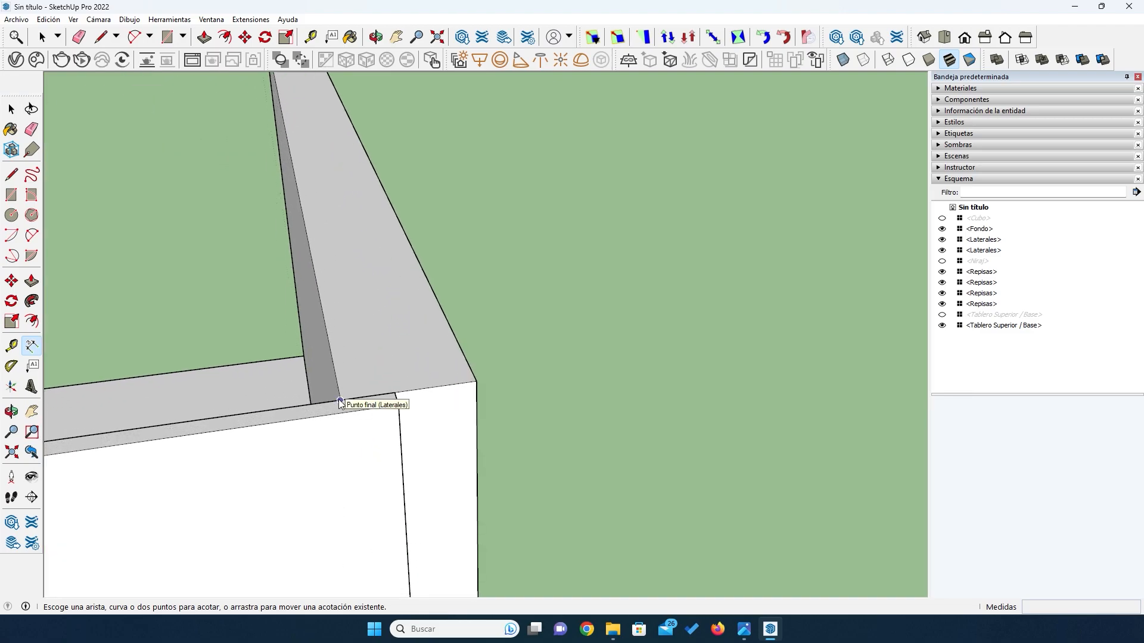
pyautogui.click(340, 400)
pyautogui.click(394, 393)
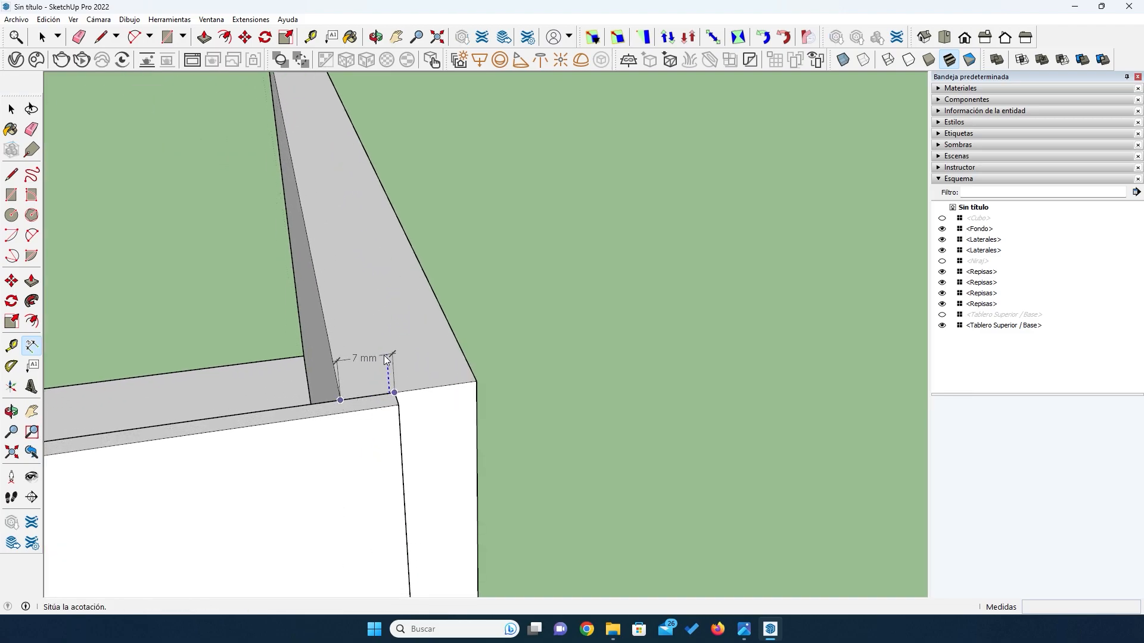
pyautogui.press('Escape')
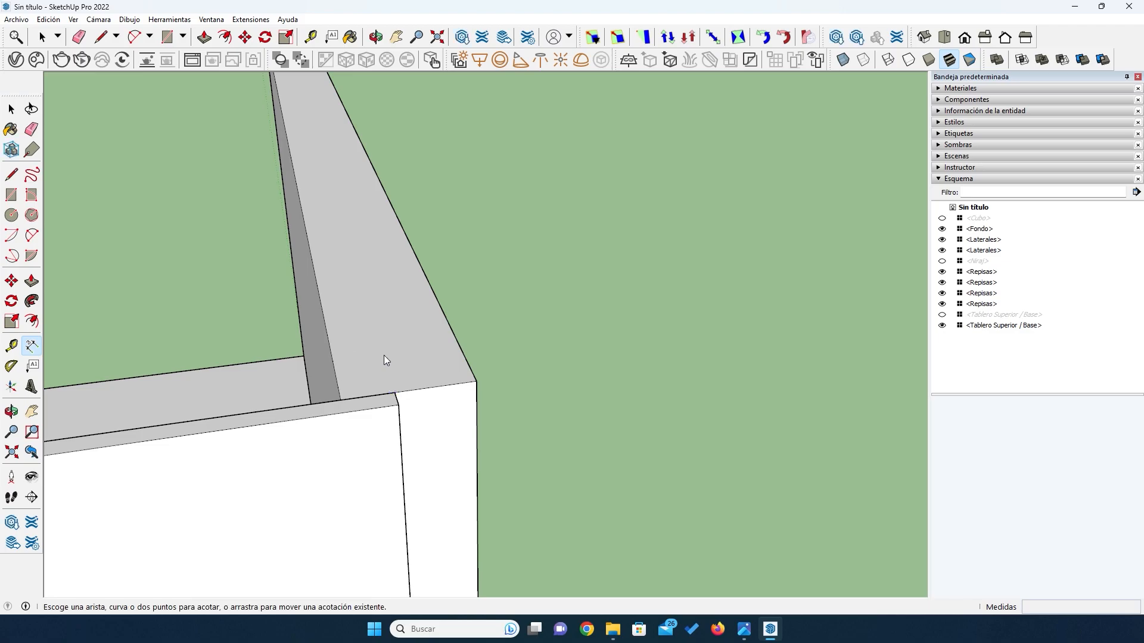
# - Select the back panel and examine how its lower edge sits against the base board
pyautogui.scroll(-8, 383, 355)
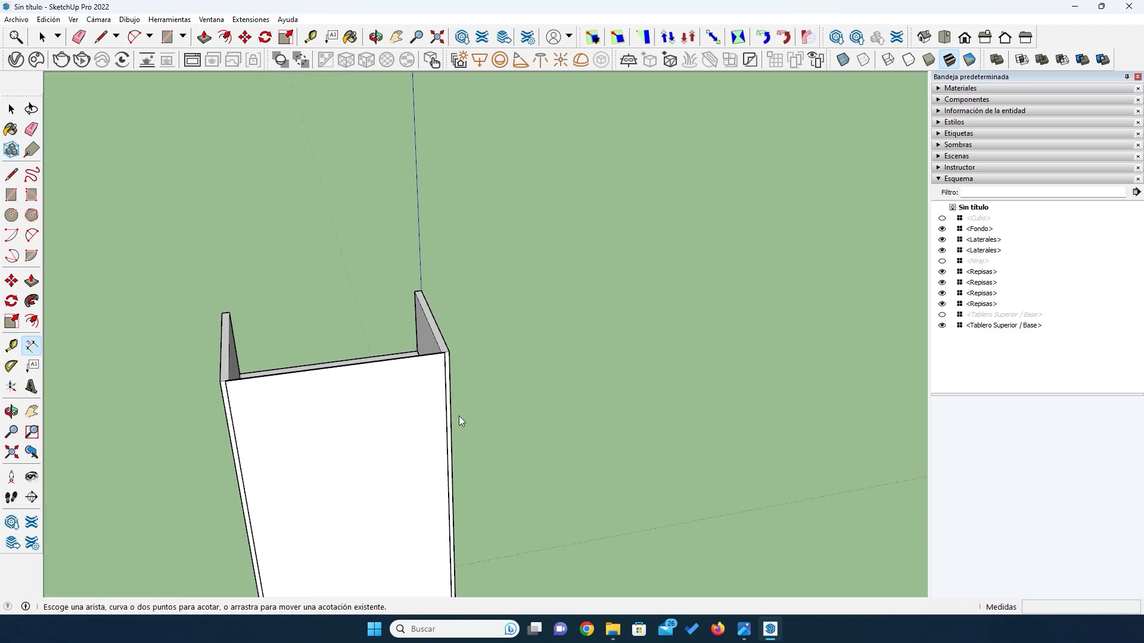
pyautogui.click(11, 110)
pyautogui.click(278, 435)
pyautogui.press('o')
pyautogui.moveTo(274, 429); pyautogui.dragTo(275, 439)
pyautogui.moveTo(289, 500); pyautogui.dragTo(277, 368)
pyautogui.scroll(4, 277, 368)
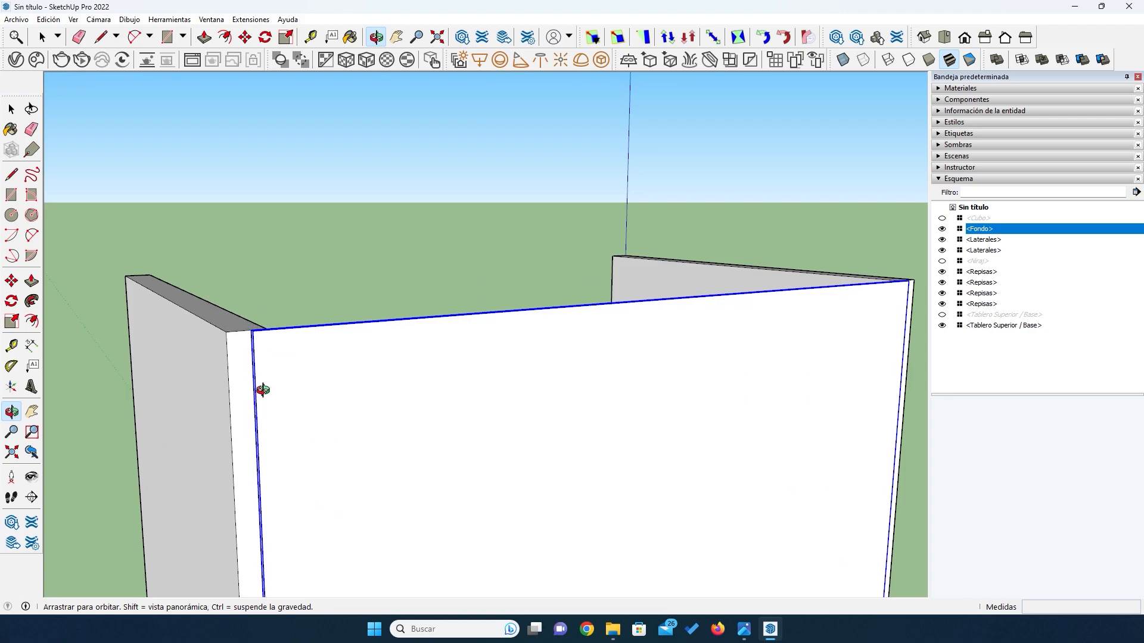
pyautogui.scroll(-8, 330, 327)
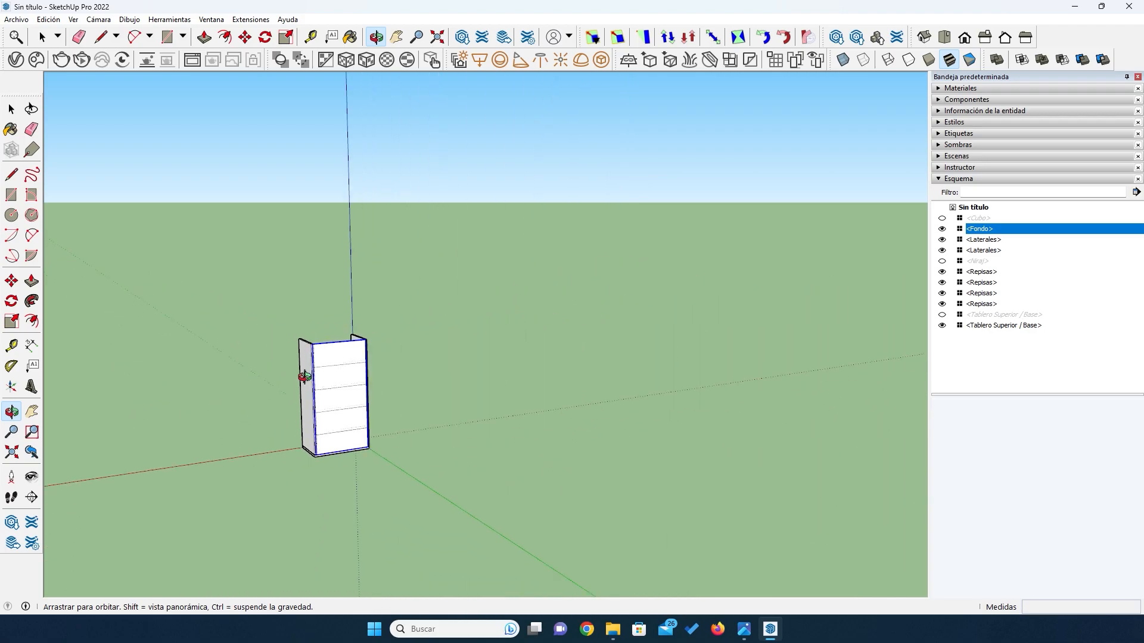
pyautogui.scroll(10, 334, 446)
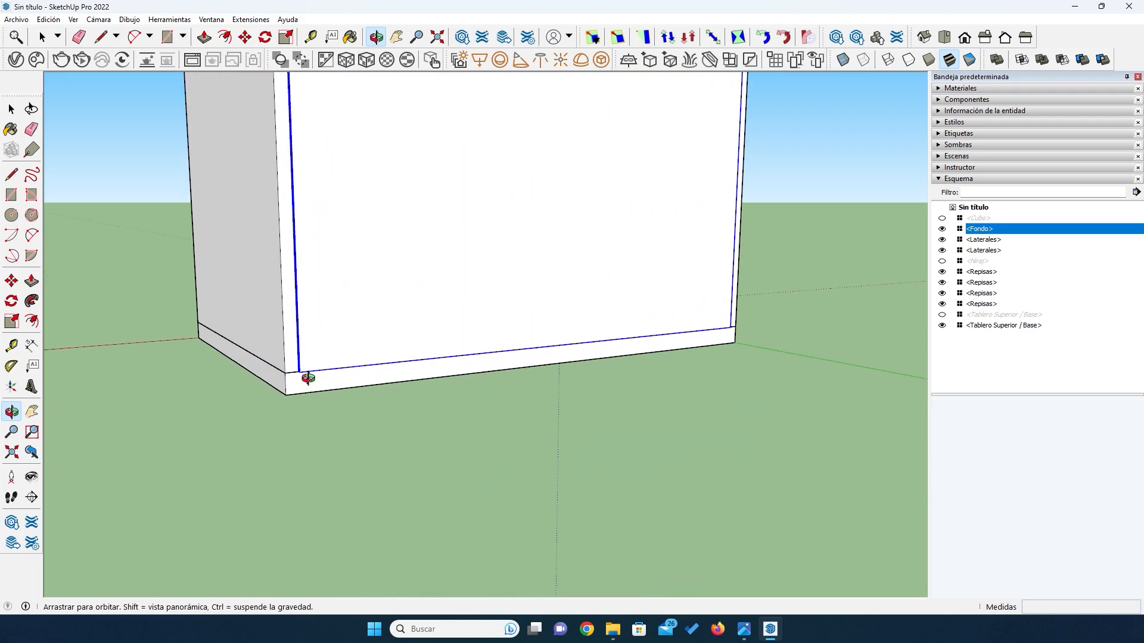
pyautogui.moveTo(307, 376); pyautogui.dragTo(279, 466)
pyautogui.scroll(2, 311, 288)
pyautogui.scroll(-2, 312, 288)
pyautogui.scroll(-4, 282, 477)
pyautogui.scroll(-4, 281, 477)
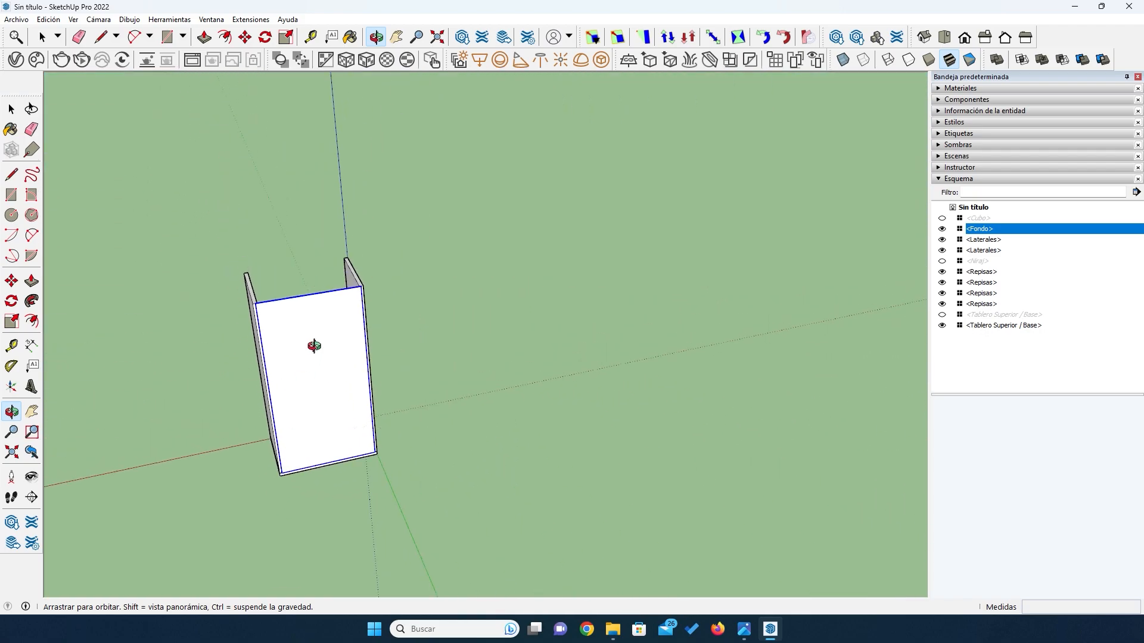
# - Increase the back panel's height symmetrically about its centre along the blue axis with Box Scaling, entering 964 mm+14
pyautogui.moveTo(313, 339); pyautogui.dragTo(327, 413)
pyautogui.scroll(6, 296, 321)
pyautogui.scroll(5, 294, 321)
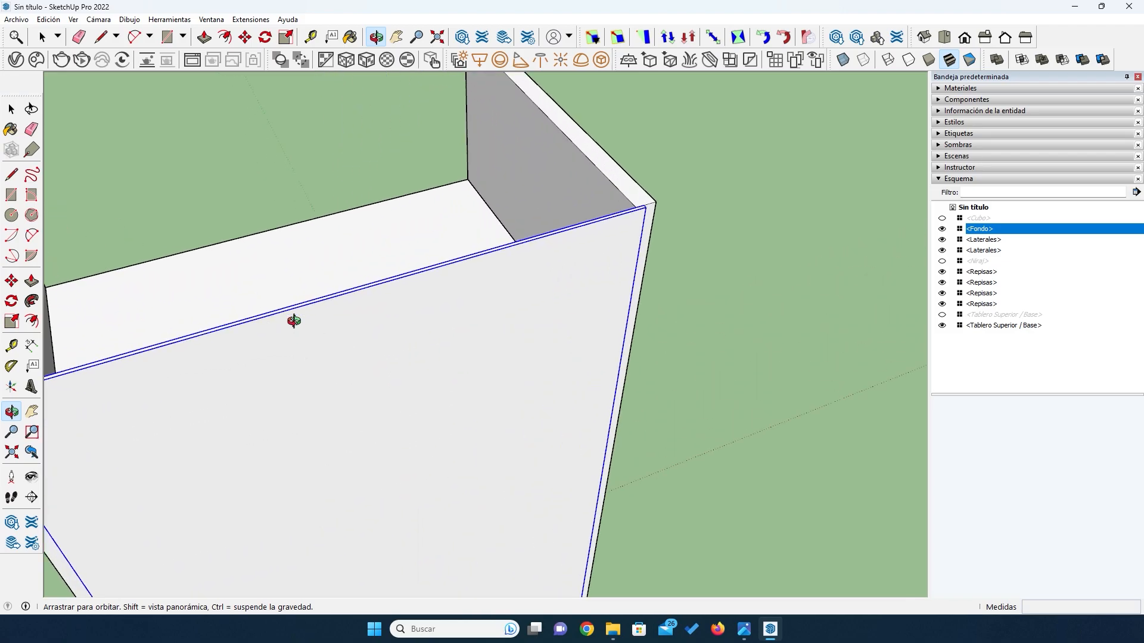
pyautogui.scroll(2, 334, 339)
pyautogui.press('s')
pyautogui.scroll(3, 383, 362)
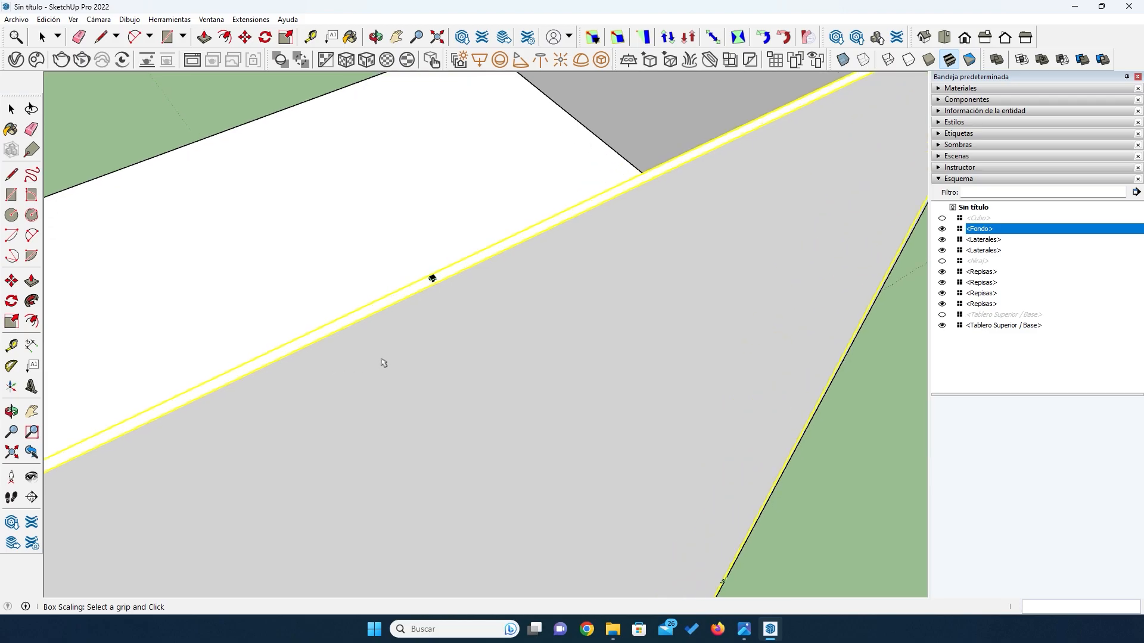
pyautogui.scroll(4, 434, 271)
pyautogui.click(465, 264)
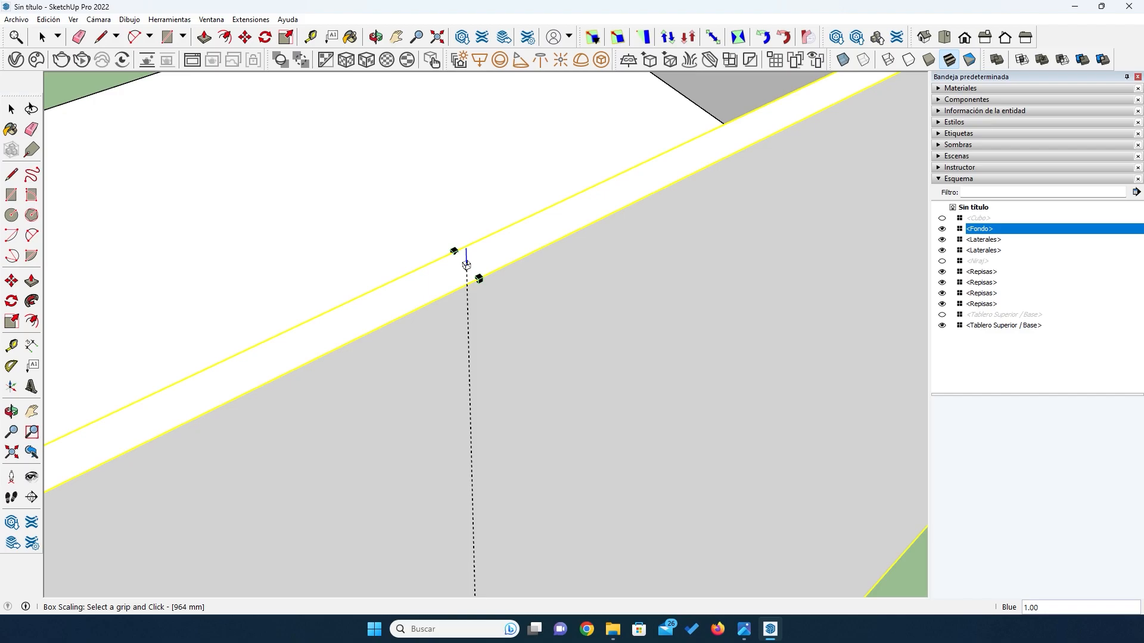
pyautogui.press('ctrl')
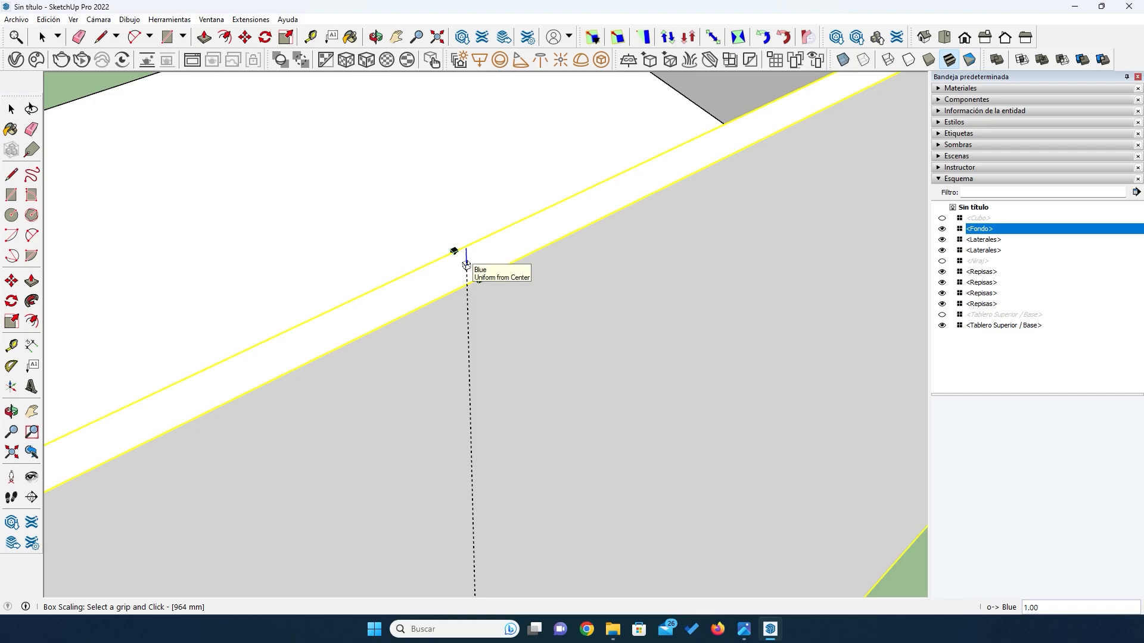
pyautogui.doubleClick(466, 264)
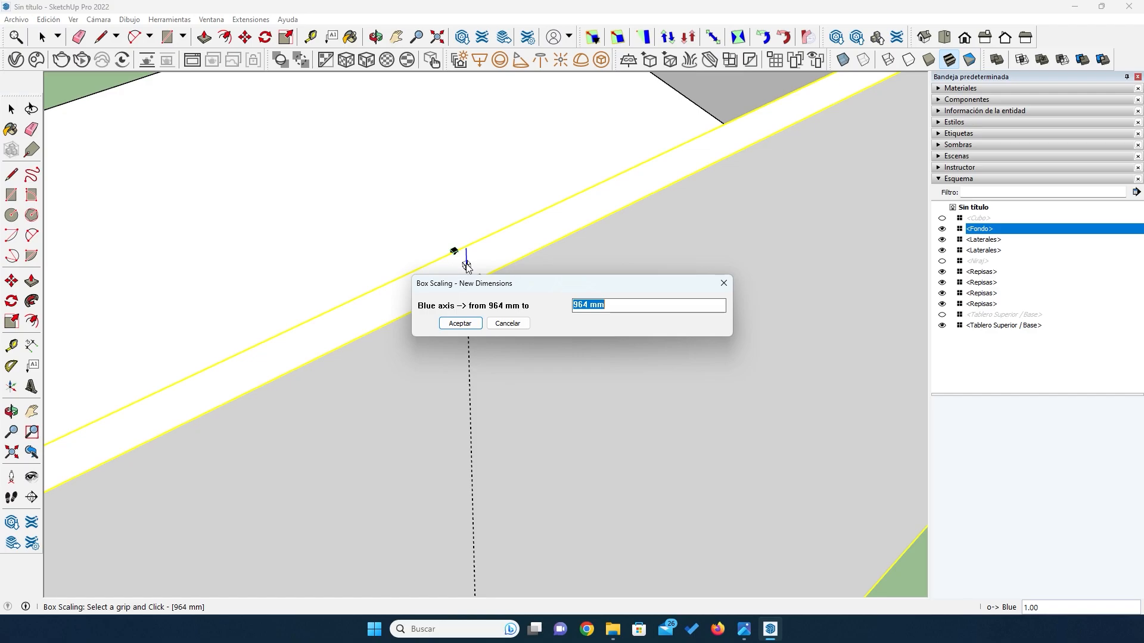
pyautogui.press('End')
pyautogui.click(458, 326)
# - Try to dimension how far the back panel rises above the side board, and delete the misplaced 10 mm dimension
pyautogui.moveTo(454, 340); pyautogui.dragTo(401, 427, button='middle')
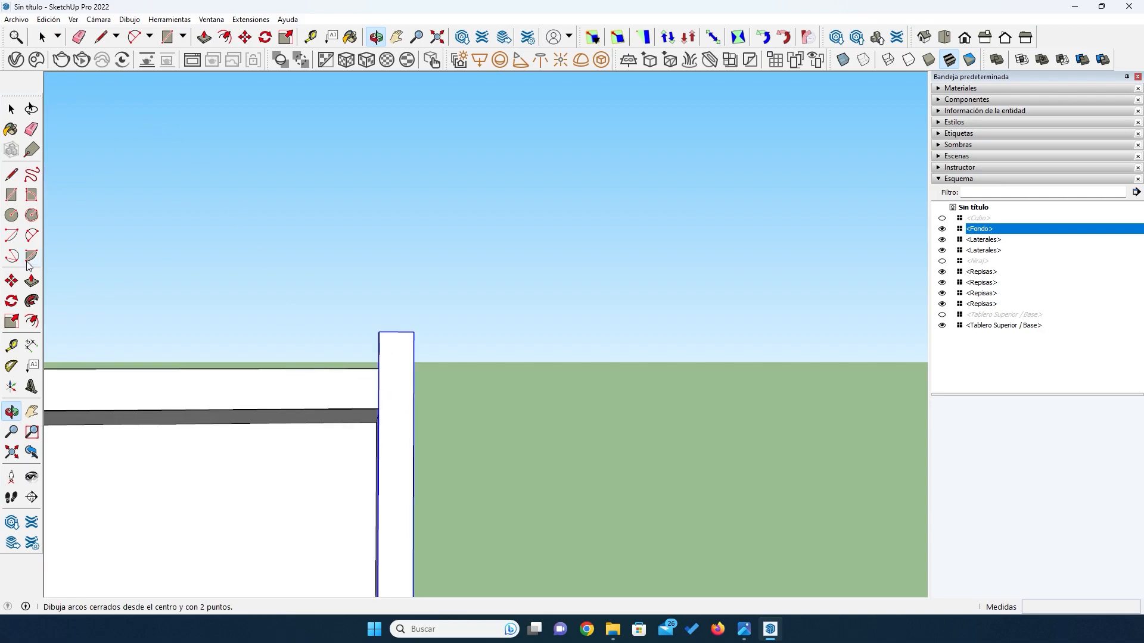
pyautogui.click(31, 346)
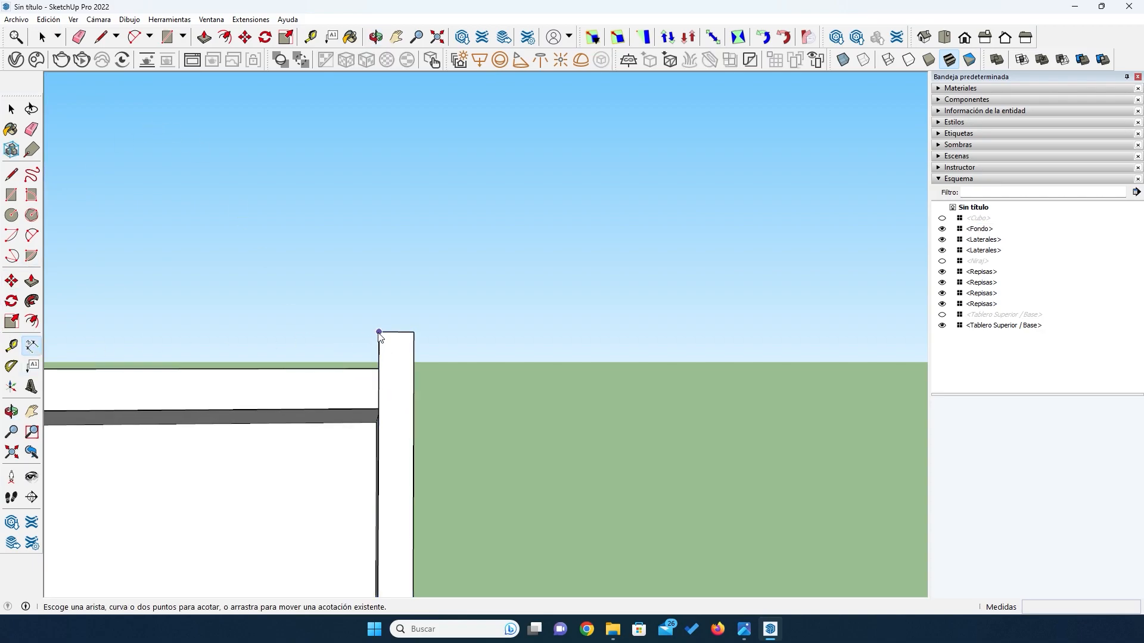
pyautogui.click(378, 332)
pyautogui.click(379, 408)
pyautogui.click(323, 402)
pyautogui.moveTo(326, 385); pyautogui.dragTo(359, 408, button='middle')
pyautogui.click(11, 110)
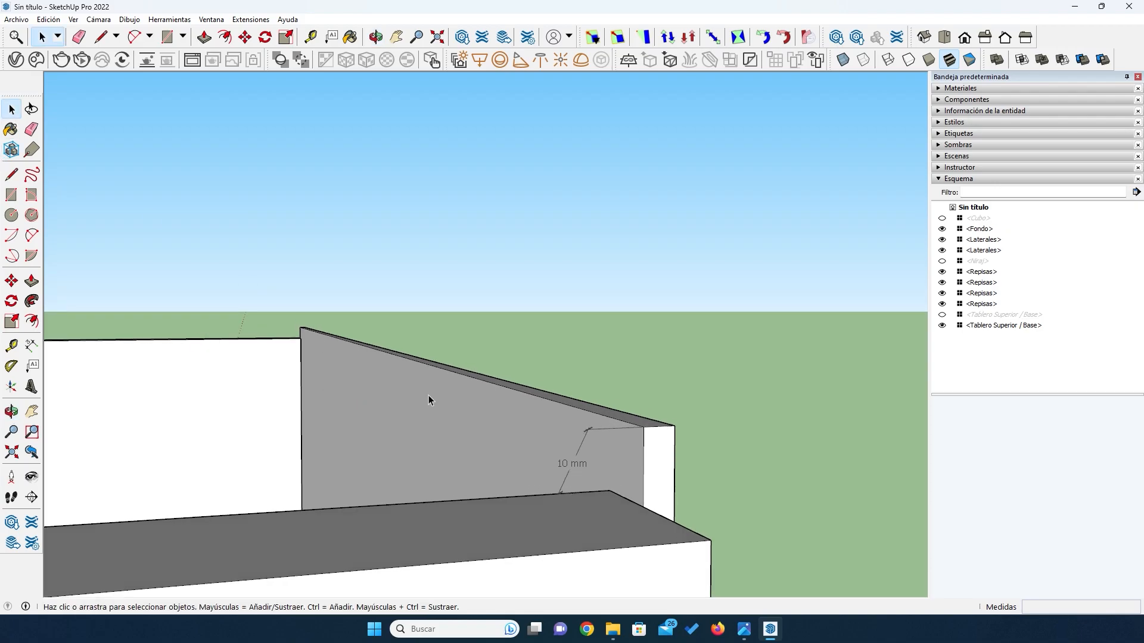
pyautogui.click(570, 467)
pyautogui.press('Delete')
# - Measure the back panel's vertical rise above the side board along its edge with the Dimension tool
pyautogui.click(32, 345)
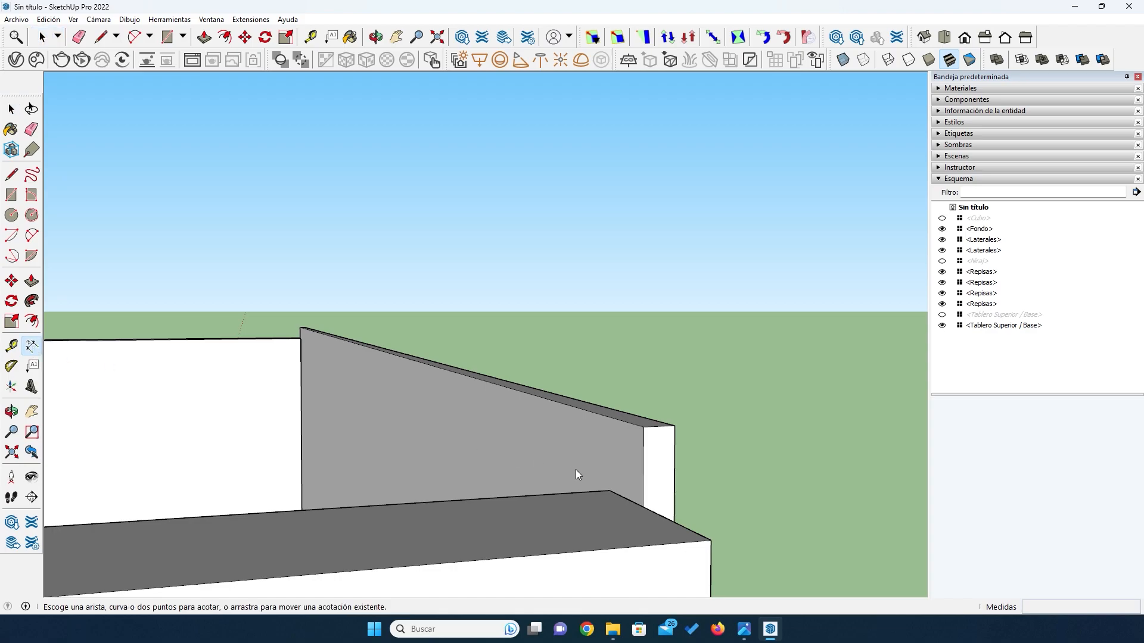
pyautogui.click(642, 507)
pyautogui.click(643, 427)
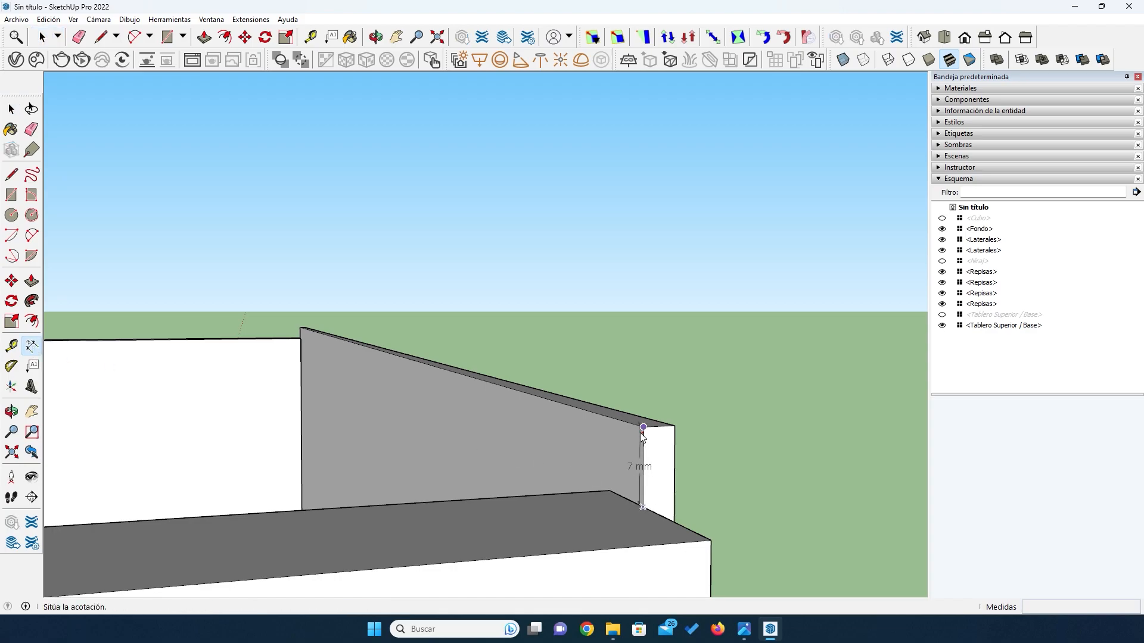
pyautogui.click(625, 433)
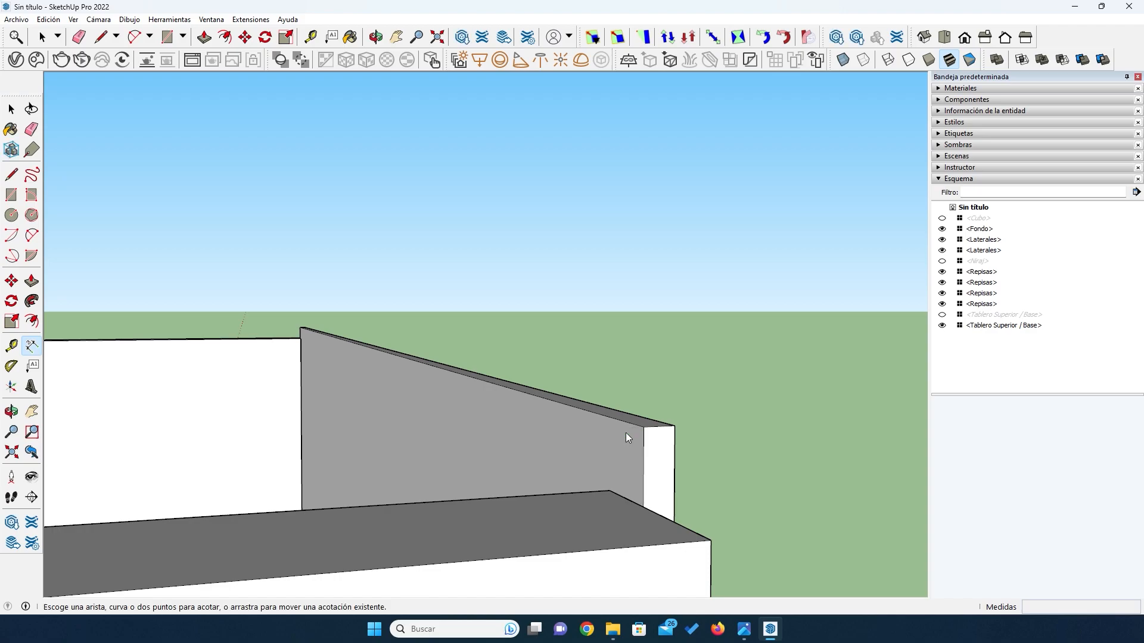
# - Examine how the enlarged back panel overlaps the base board at the lower corner and the side board at the upper corner
pyautogui.scroll(-6, 493, 418)
pyautogui.moveTo(476, 423); pyautogui.dragTo(218, 561, button='middle')
pyautogui.scroll(10, 219, 561)
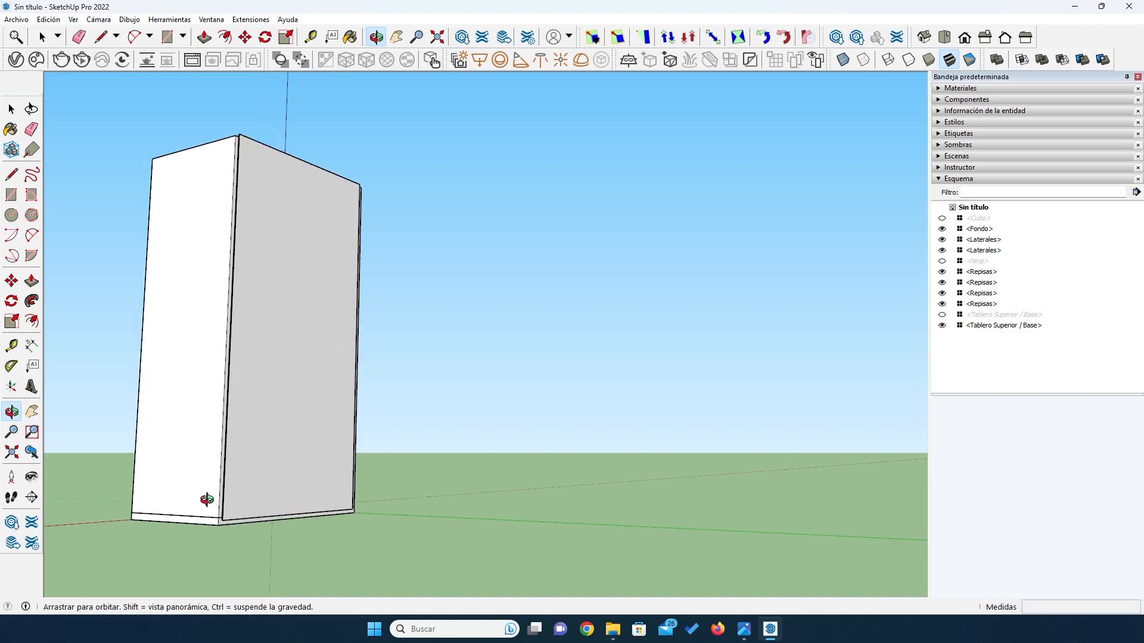
pyautogui.moveTo(232, 506); pyautogui.dragTo(240, 519, button='middle')
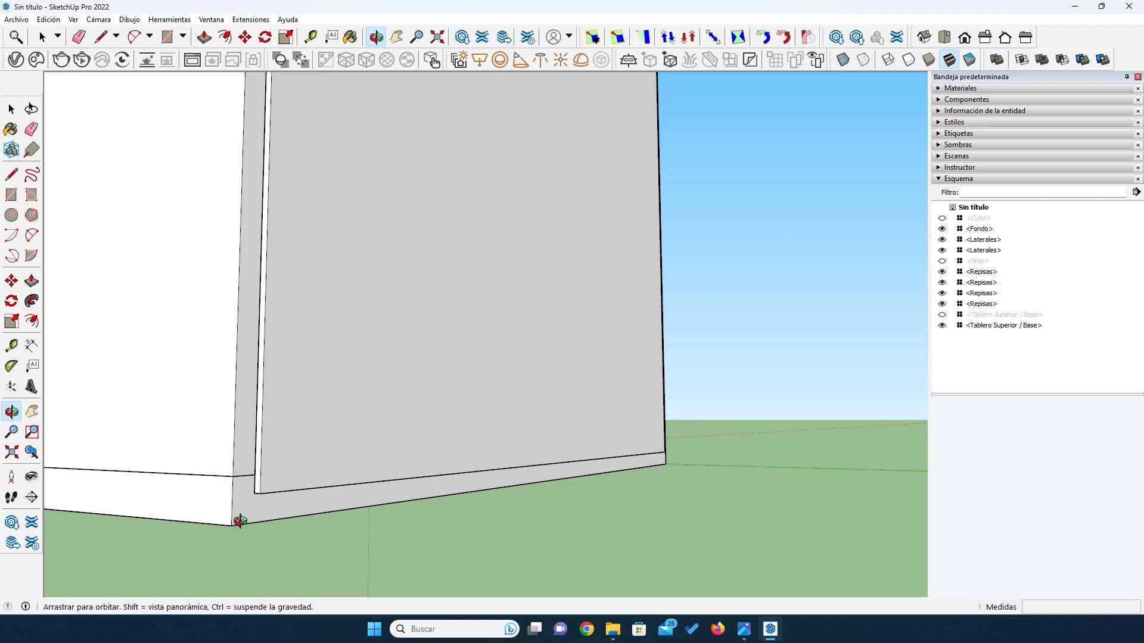
pyautogui.scroll(-10, 240, 521)
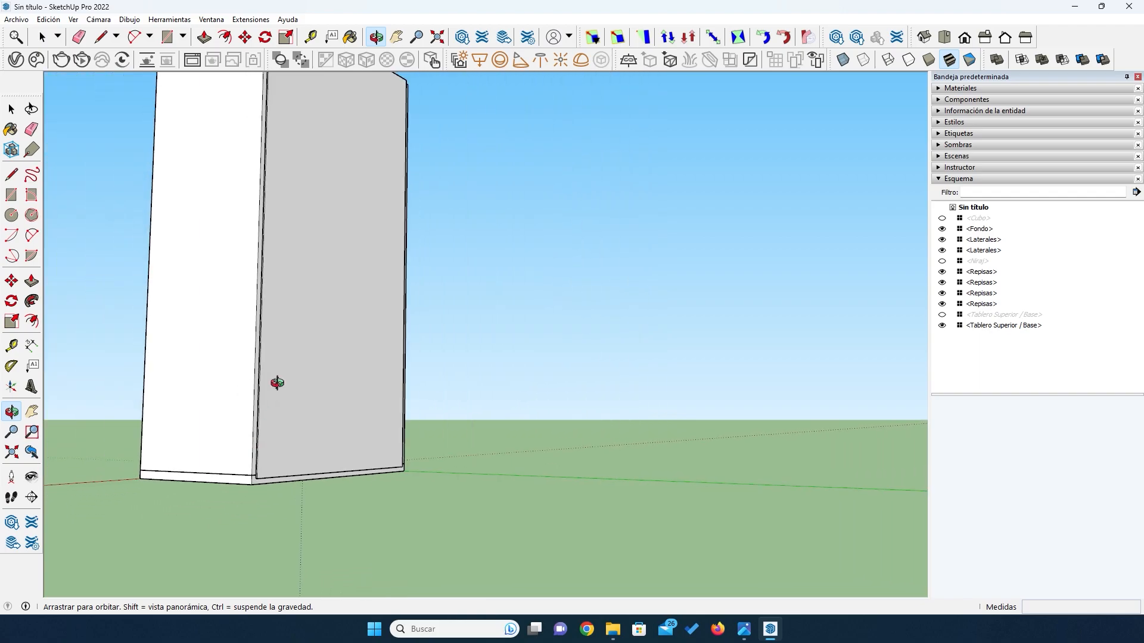
pyautogui.moveTo(293, 283); pyautogui.dragTo(383, 294)
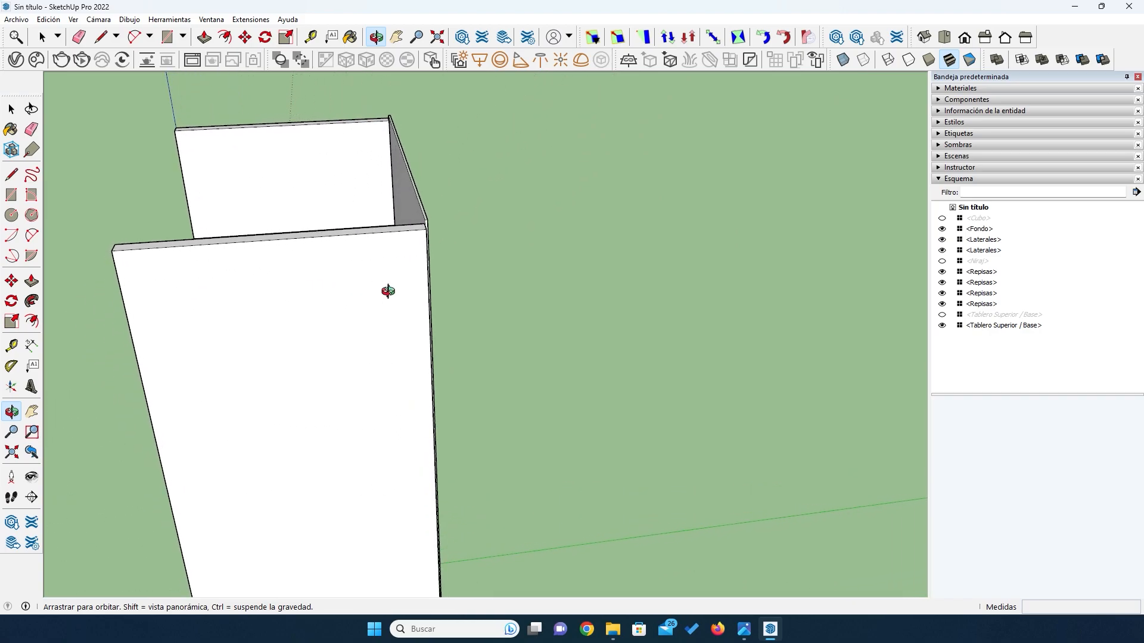
pyautogui.scroll(5, 397, 200)
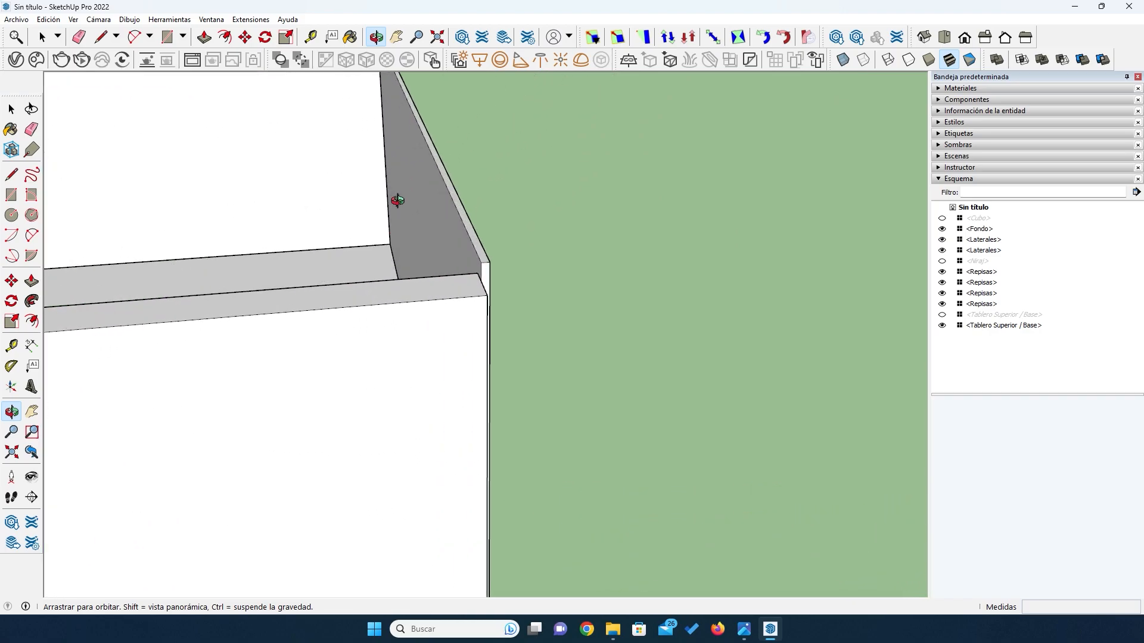
# - Show the hidden top board and open it for editing, with its end face at the rear corner in view
pyautogui.click(941, 316)
pyautogui.moveTo(381, 396); pyautogui.dragTo(538, 286)
pyautogui.click(12, 109)
pyautogui.click(532, 240)
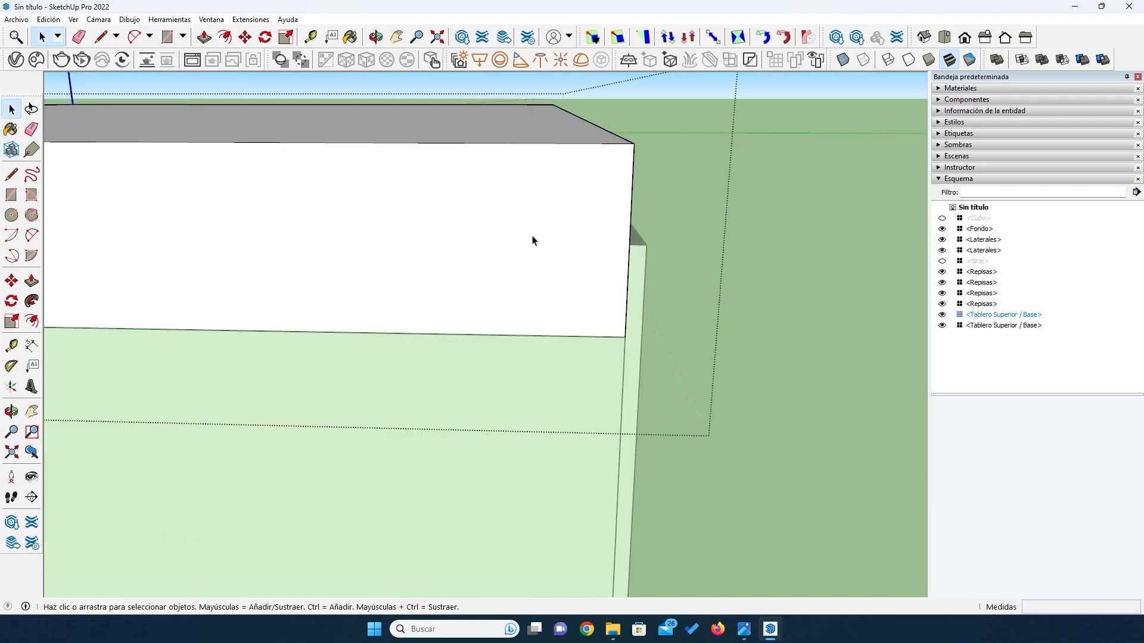
# - Place guides on the top board's end face 18 mm and 22 mm from its rear edge and 8 mm above its lower edge
pyautogui.click(12, 345)
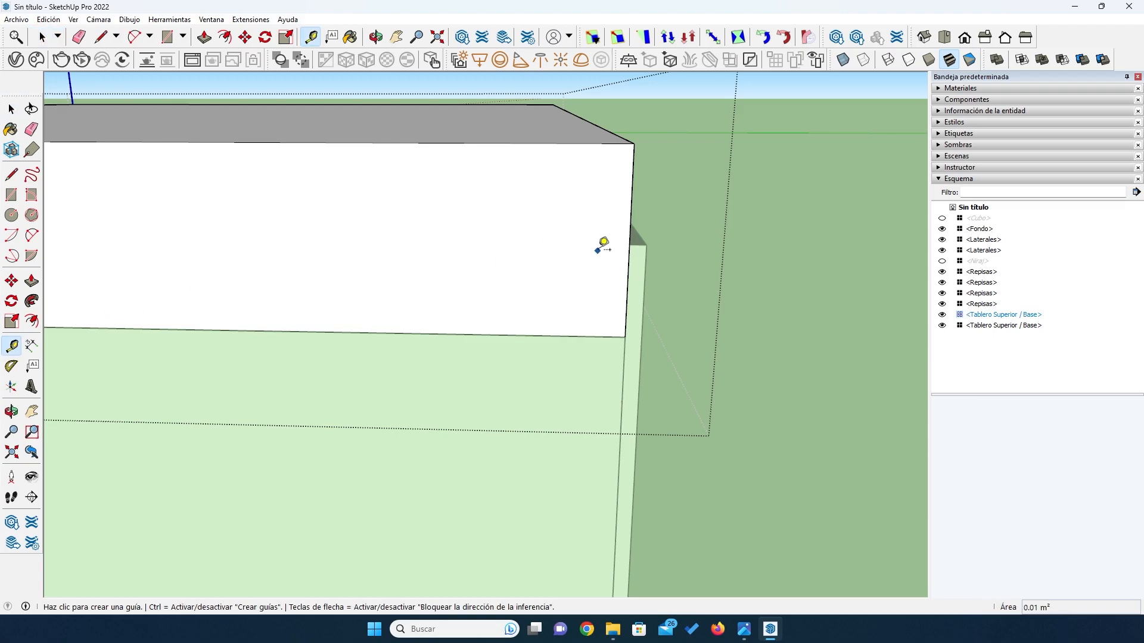
pyautogui.click(630, 241)
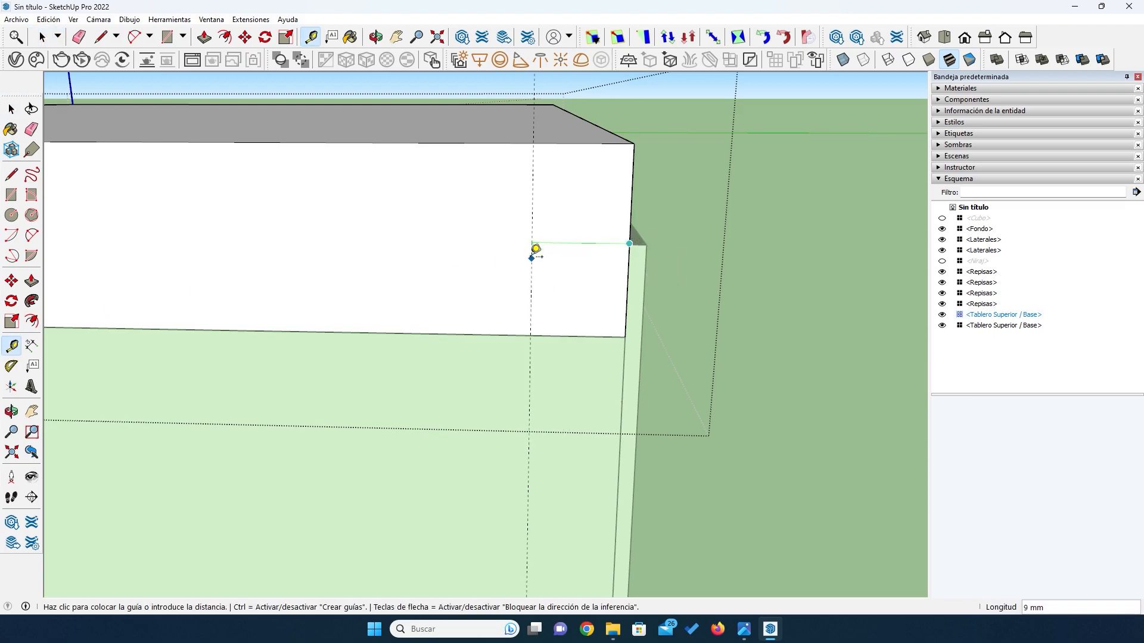
pyautogui.press('Return')
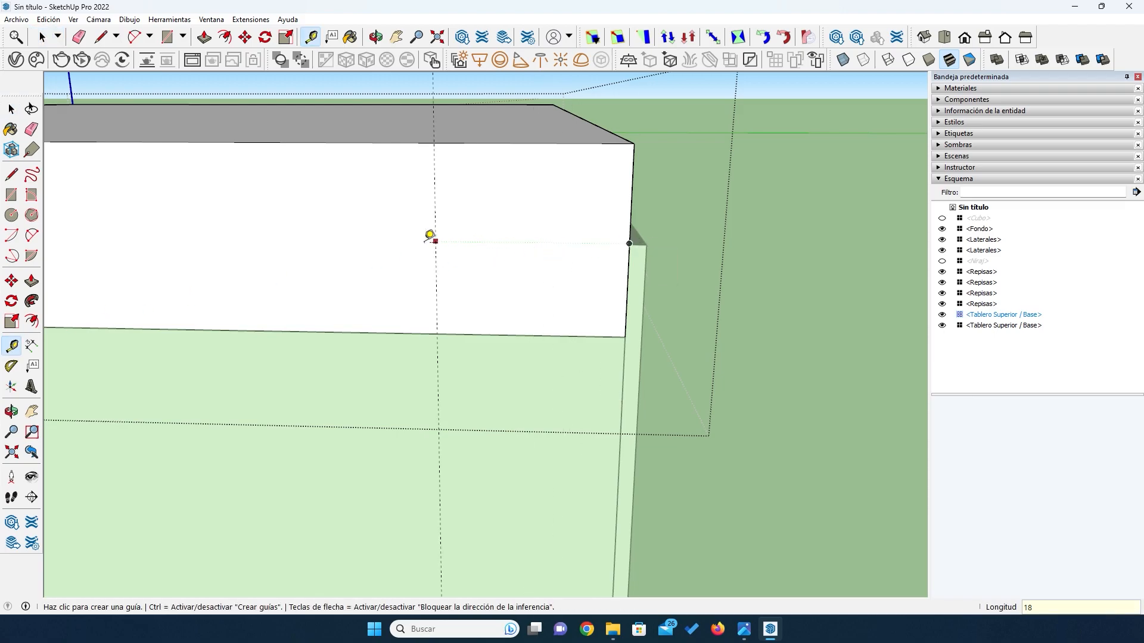
pyautogui.click(630, 241)
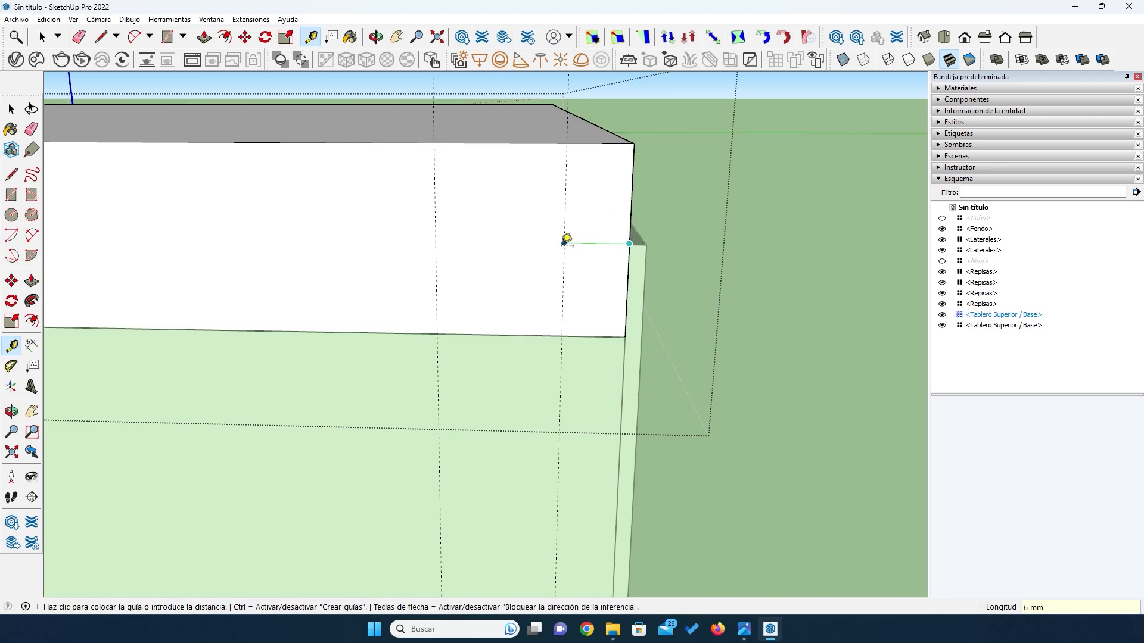
pyautogui.write('22')
pyautogui.press('Return')
pyautogui.click(419, 333)
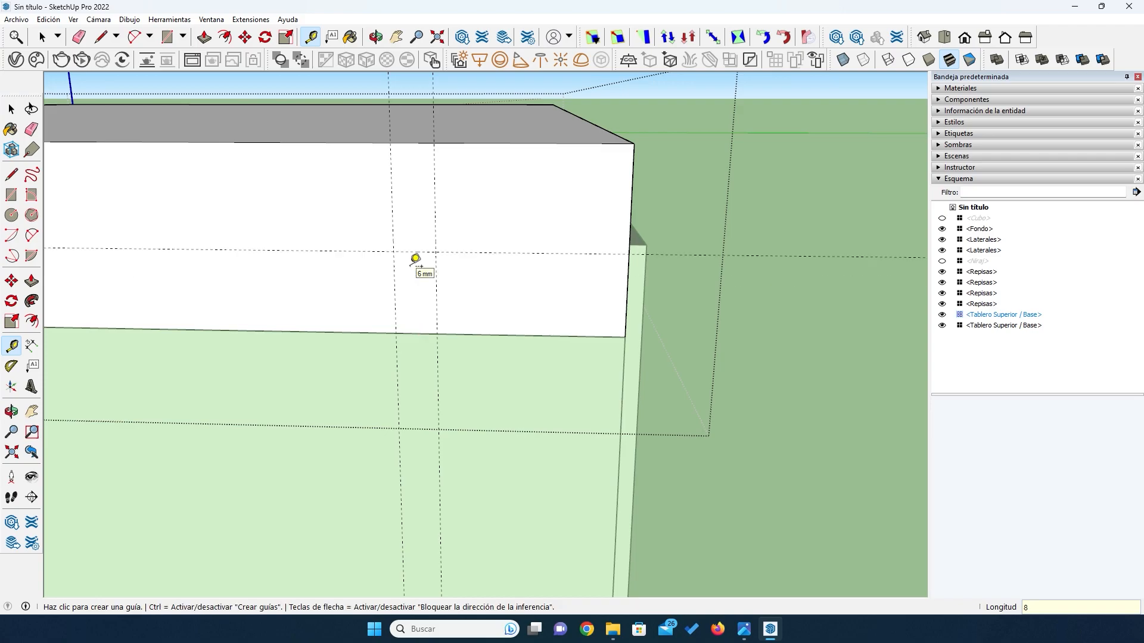
# - Draw an 8 × 4 mm rectangle between the guides at the lower edge and cut it through the board's length with Push/Pull
pyautogui.click(11, 195)
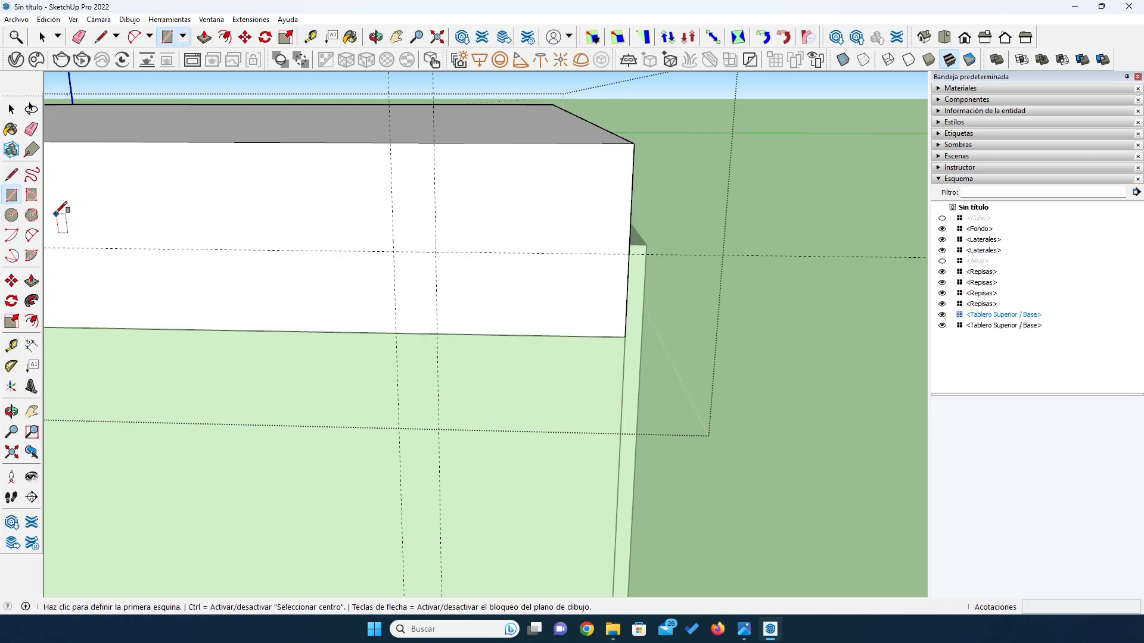
pyautogui.click(392, 250)
pyautogui.click(437, 333)
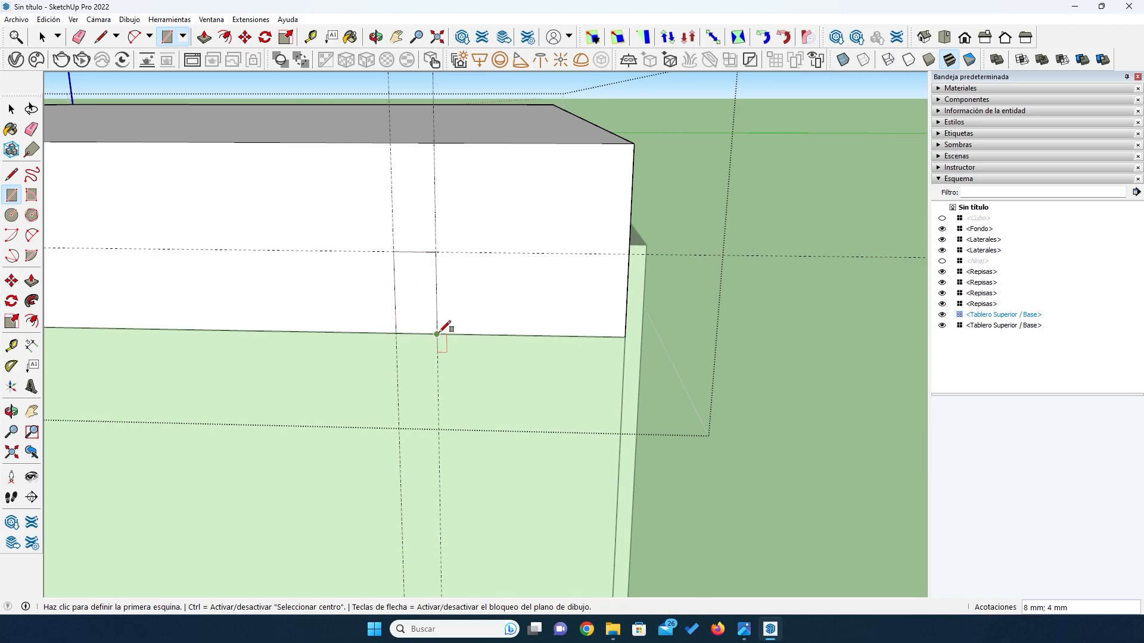
pyautogui.click(31, 282)
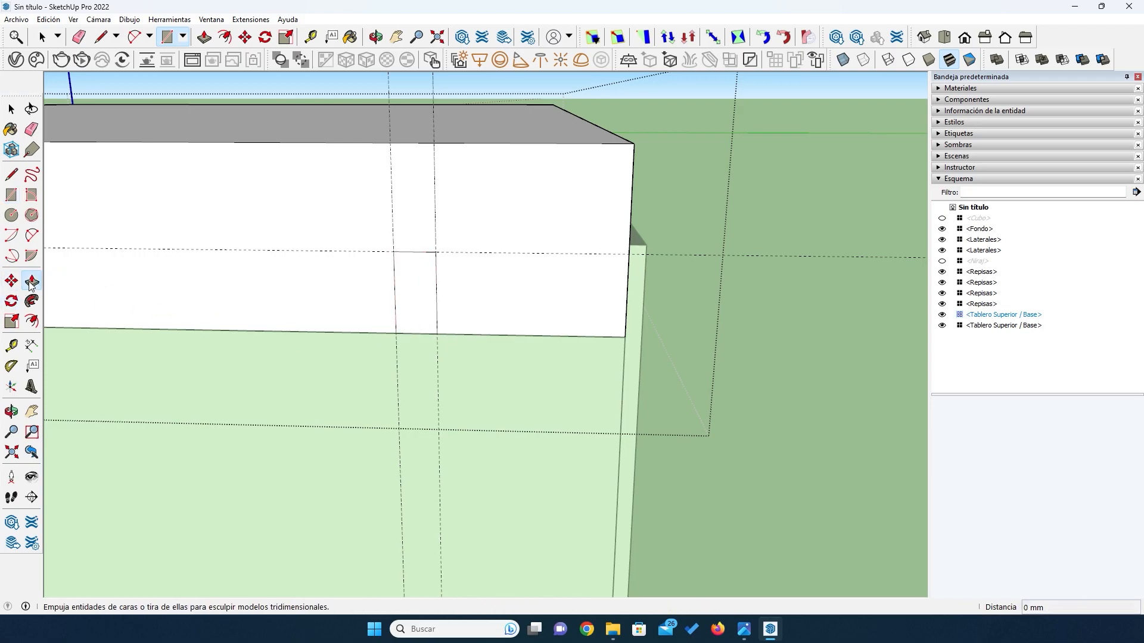
pyautogui.click(409, 314)
pyautogui.click(411, 287)
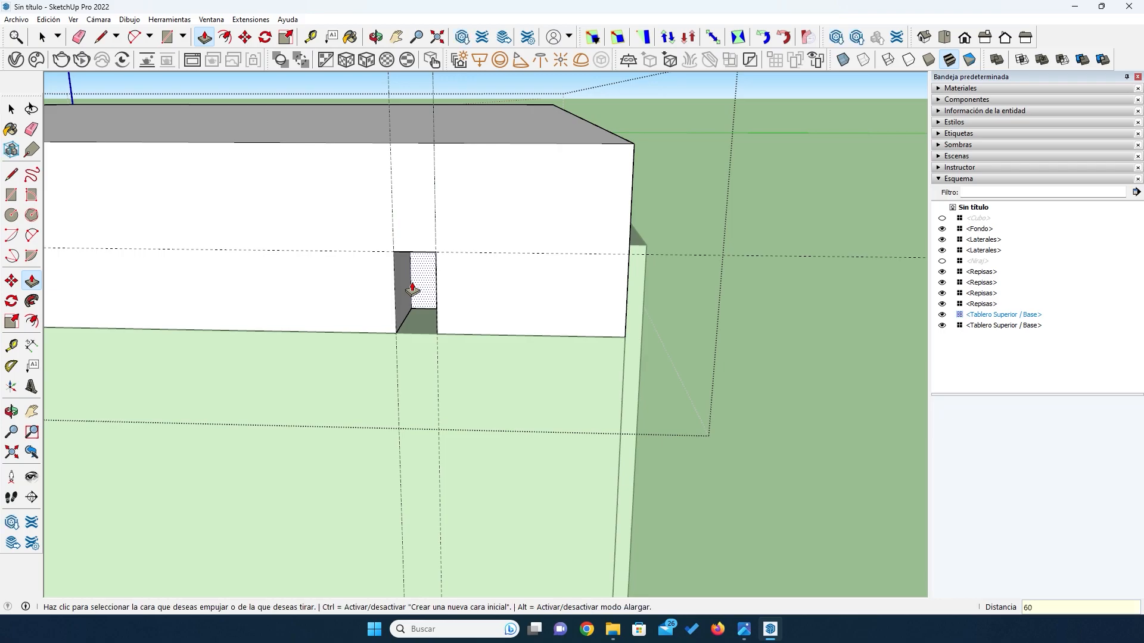
pyautogui.click(412, 288)
# - Erase the guides around the top board's groove and finish editing the component
pyautogui.moveTo(412, 288); pyautogui.dragTo(364, 332, button='middle')
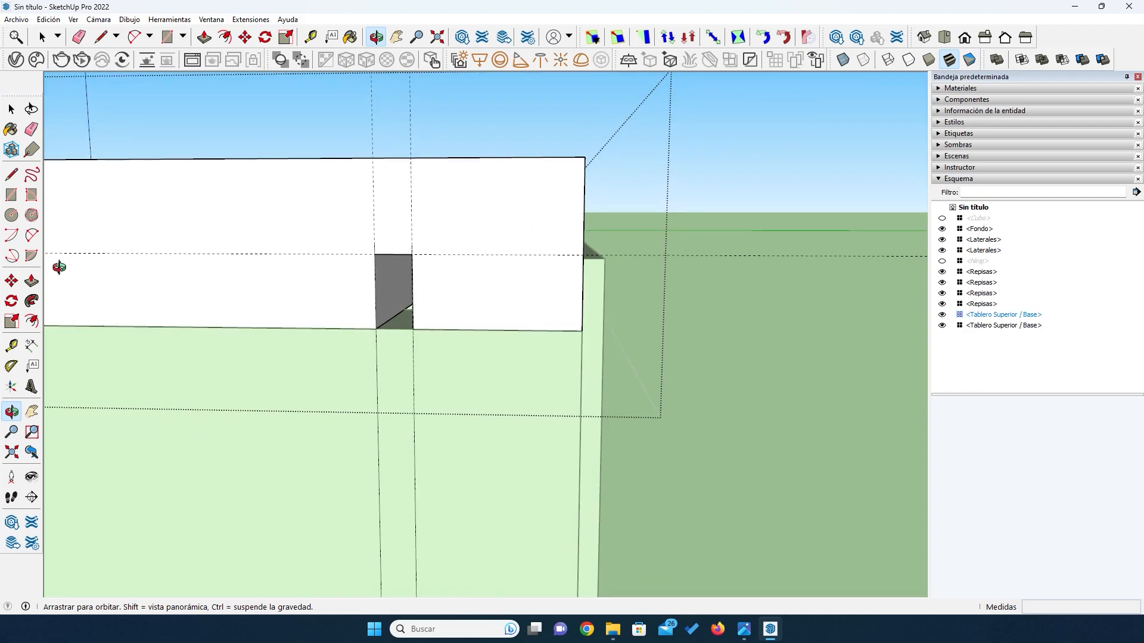
pyautogui.click(31, 129)
pyautogui.moveTo(360, 109); pyautogui.dragTo(430, 109)
pyautogui.scroll(-3, 718, 269)
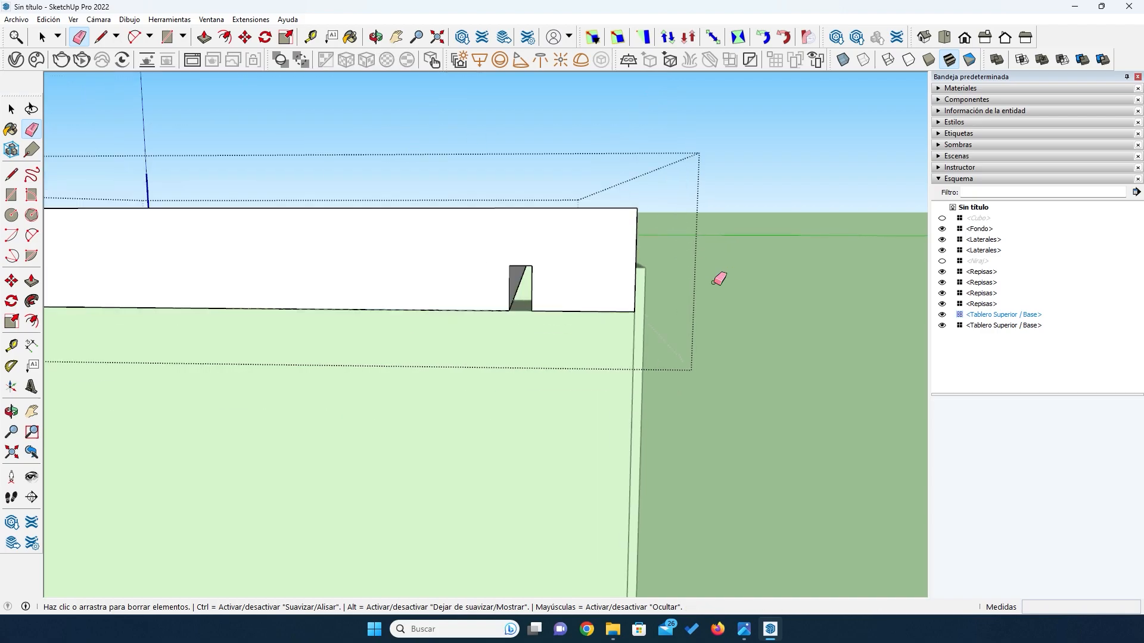
pyautogui.click(11, 109)
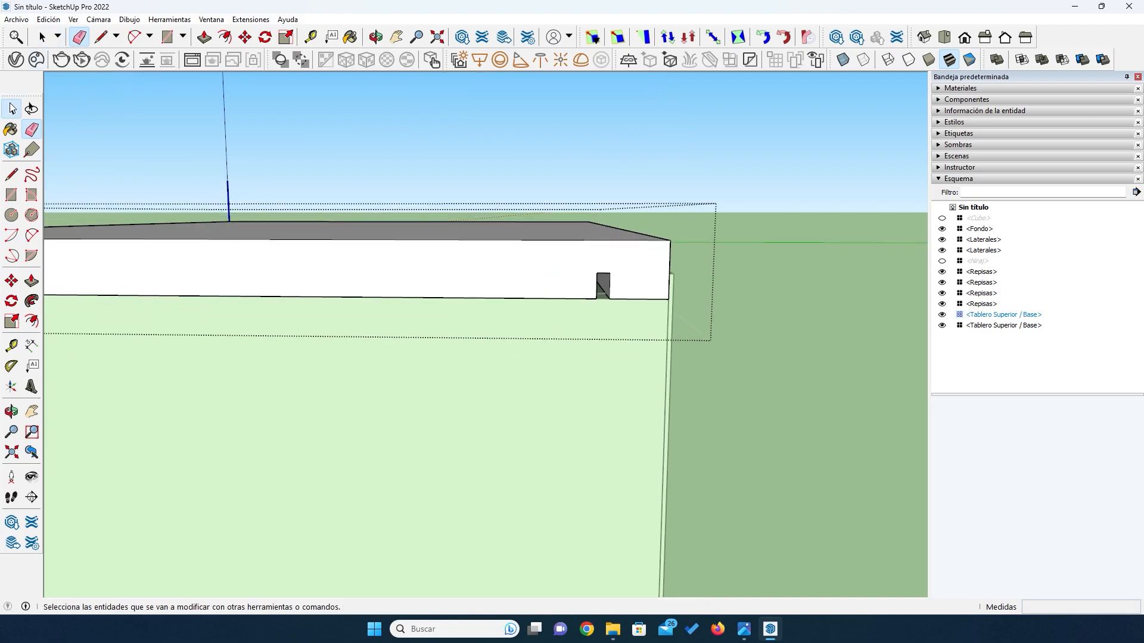
pyautogui.click(742, 311)
pyautogui.scroll(-5, 742, 309)
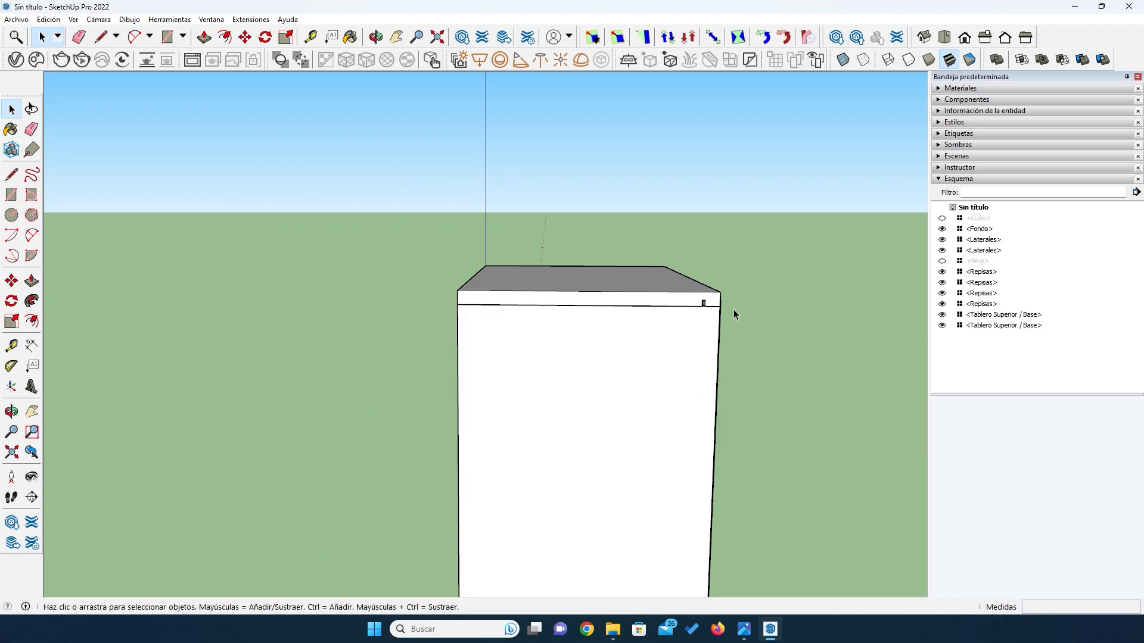
# - Examine the grooves in the ends of the top and base boards and view the whole cabinet from the front
pyautogui.moveTo(704, 377); pyautogui.dragTo(633, 410, button='middle')
pyautogui.scroll(10, 633, 410)
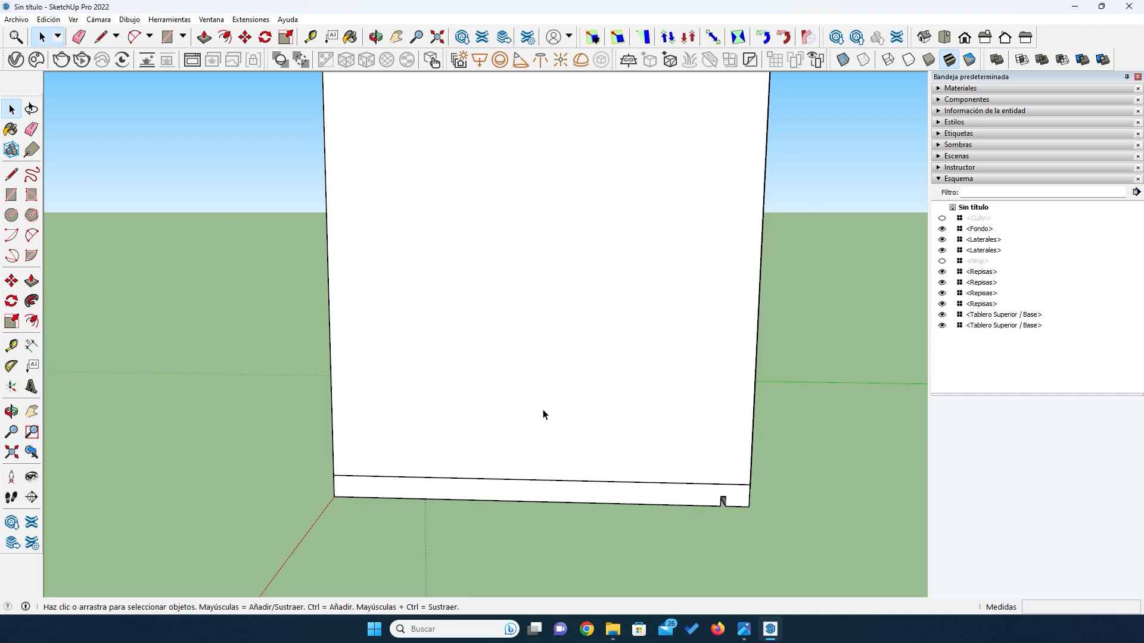
pyautogui.moveTo(526, 524); pyautogui.dragTo(460, 449, button='middle')
pyautogui.scroll(-10, 567, 375)
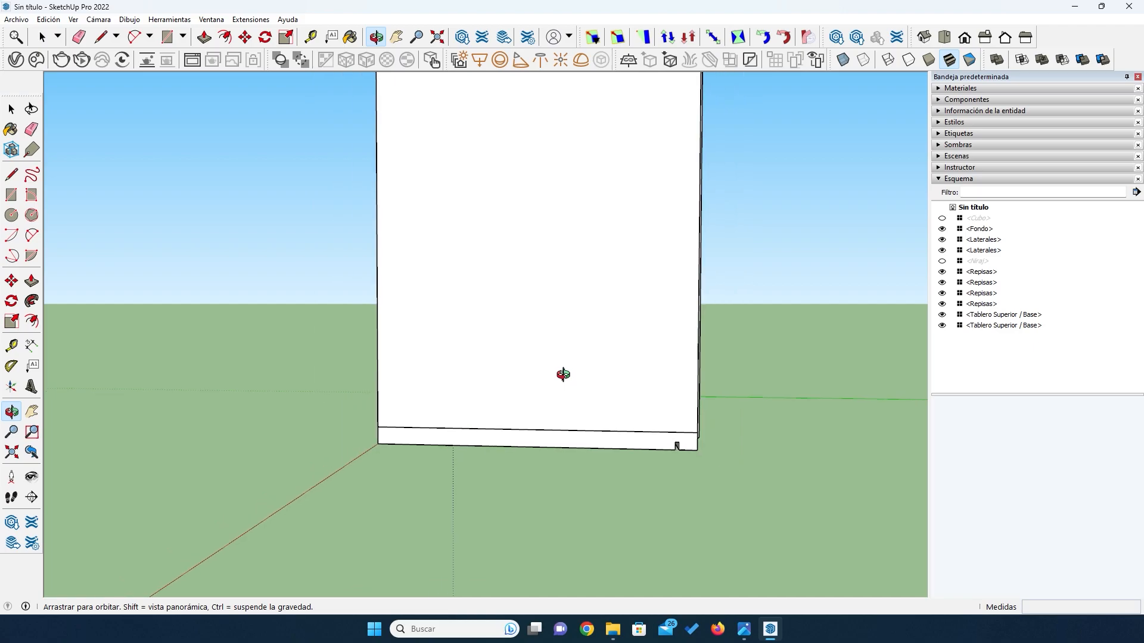
pyautogui.scroll(8, 577, 189)
pyautogui.scroll(3, 530, 174)
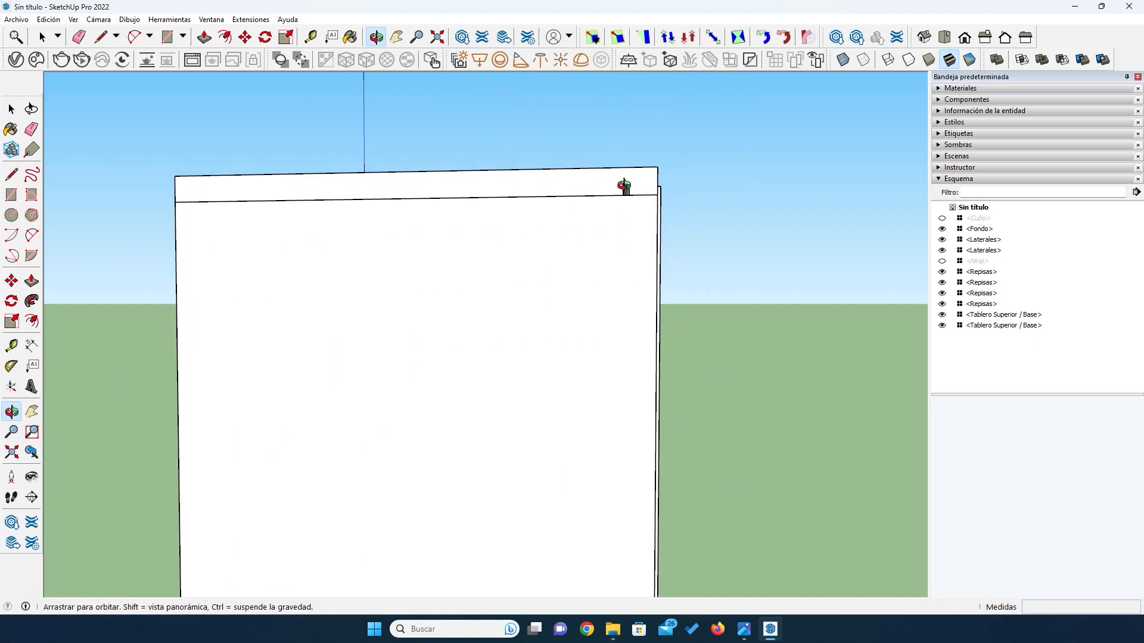
pyautogui.scroll(-6, 620, 217)
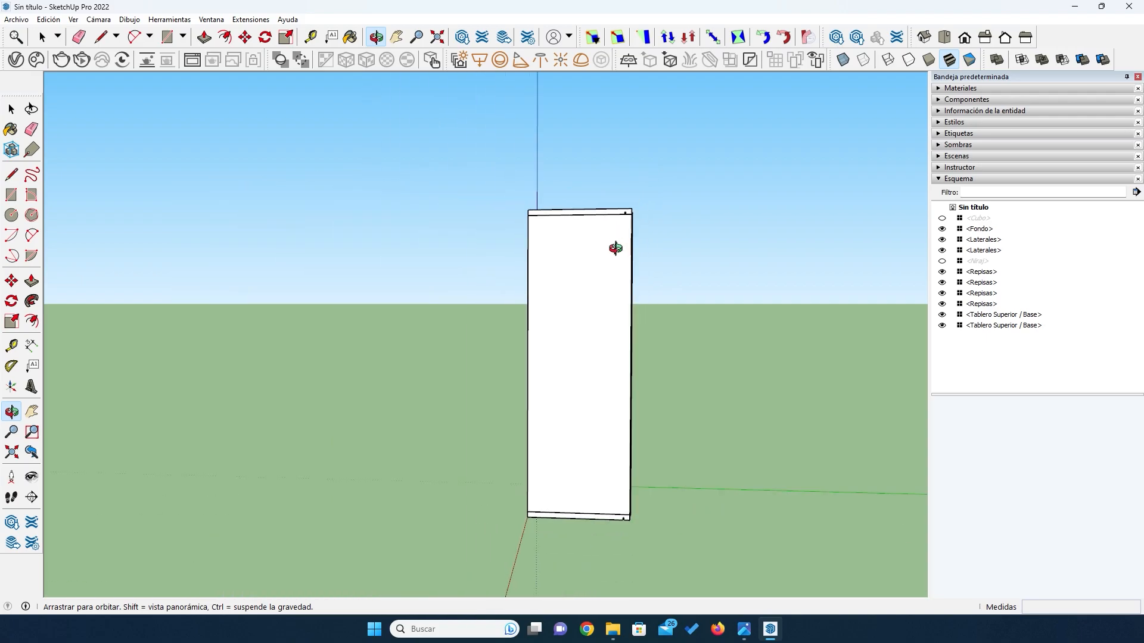
pyautogui.moveTo(553, 482); pyautogui.dragTo(628, 490)
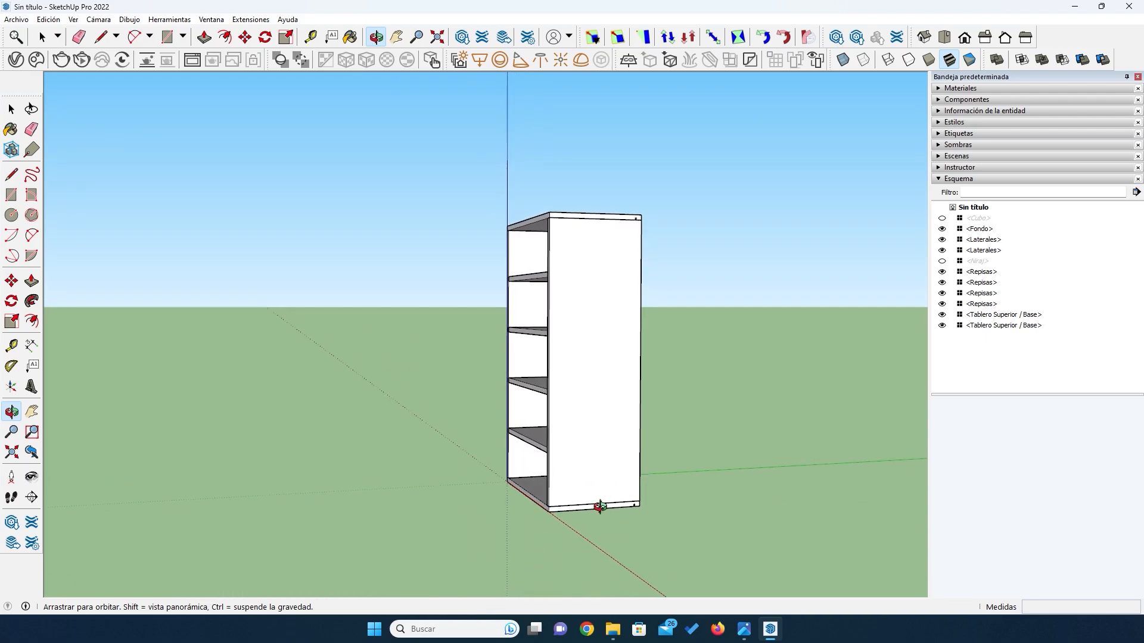
pyautogui.scroll(2, 596, 501)
pyautogui.moveTo(520, 465); pyautogui.dragTo(507, 446)
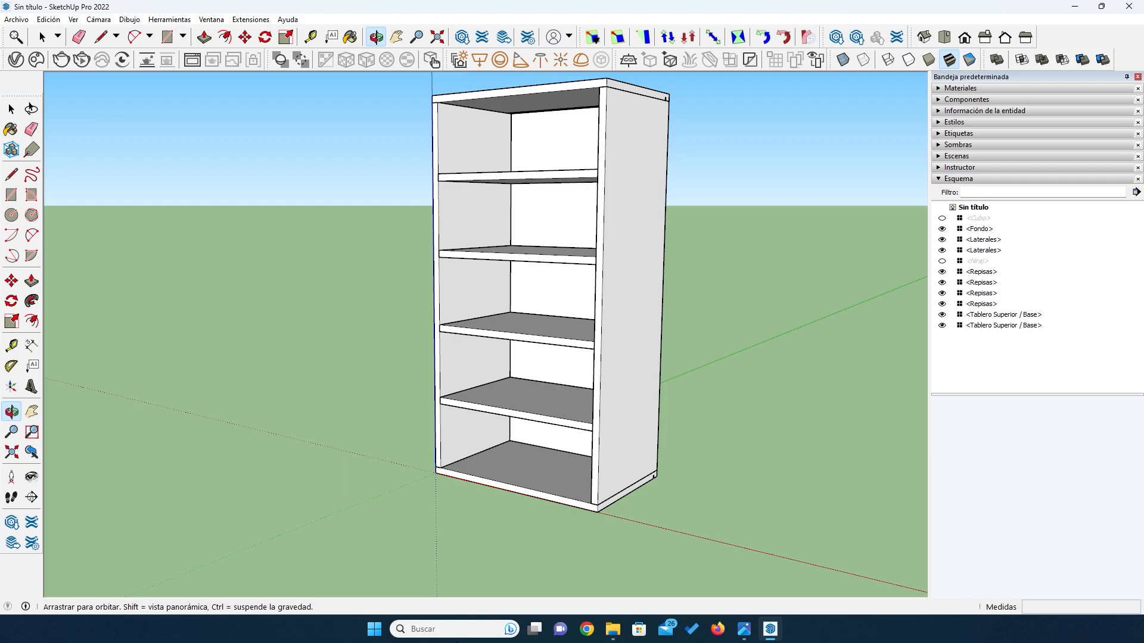
# - Flip the base board along the component's blue axis so its groove faces the inside of the cabinet
pyautogui.scroll(3, 695, 472)
pyautogui.press('space')
pyautogui.click(606, 480)
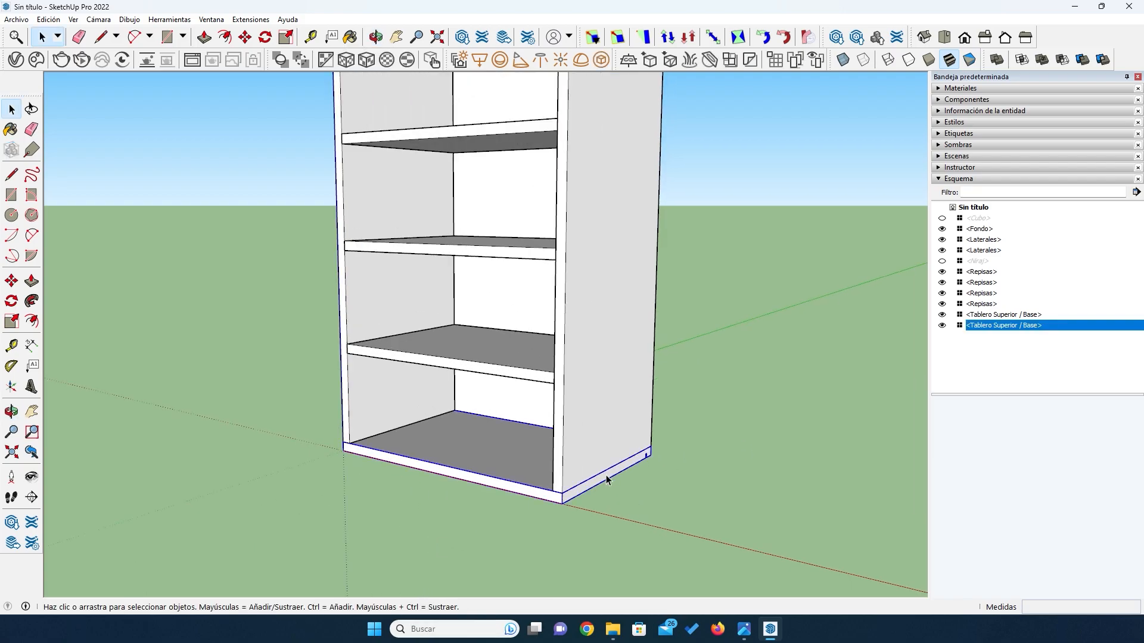
pyautogui.rightClick(607, 480)
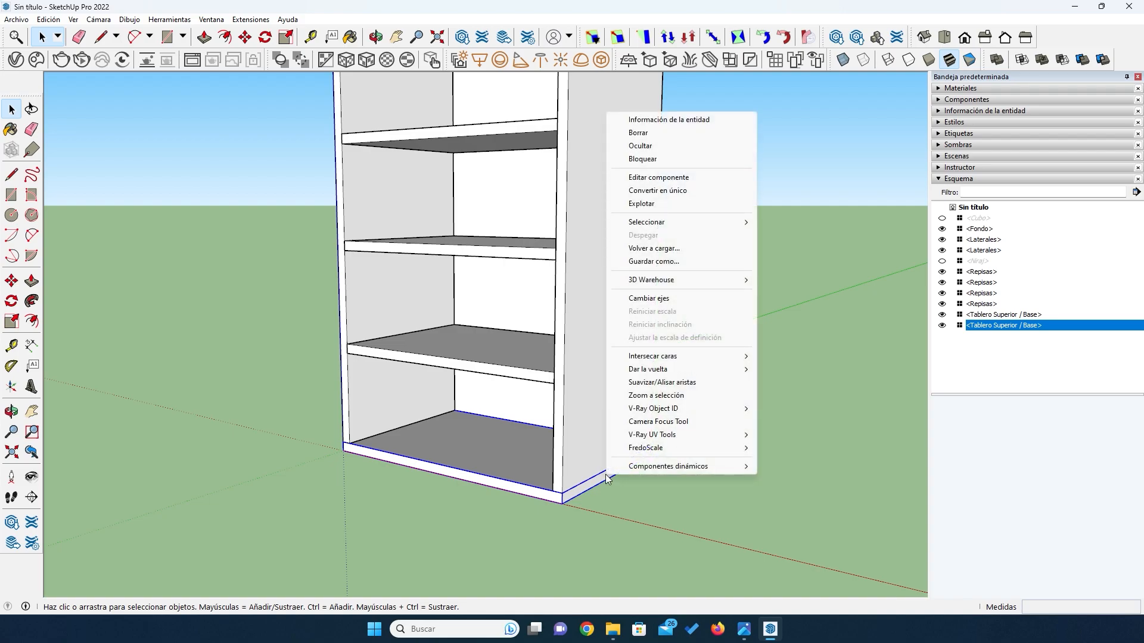
pyautogui.moveTo(658, 375)
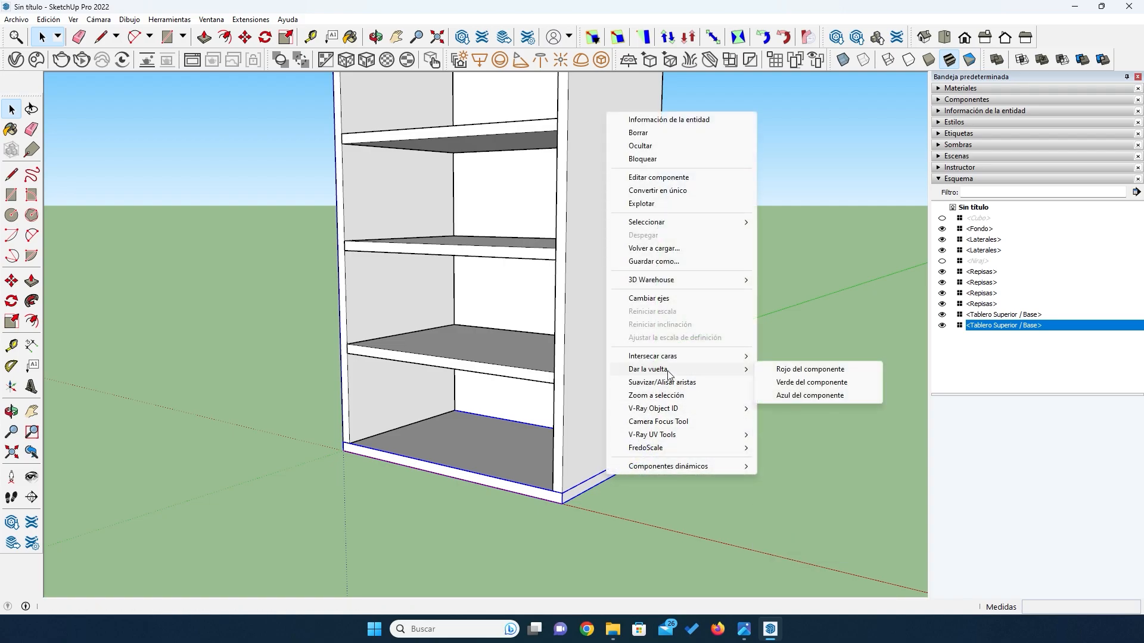
pyautogui.click(788, 396)
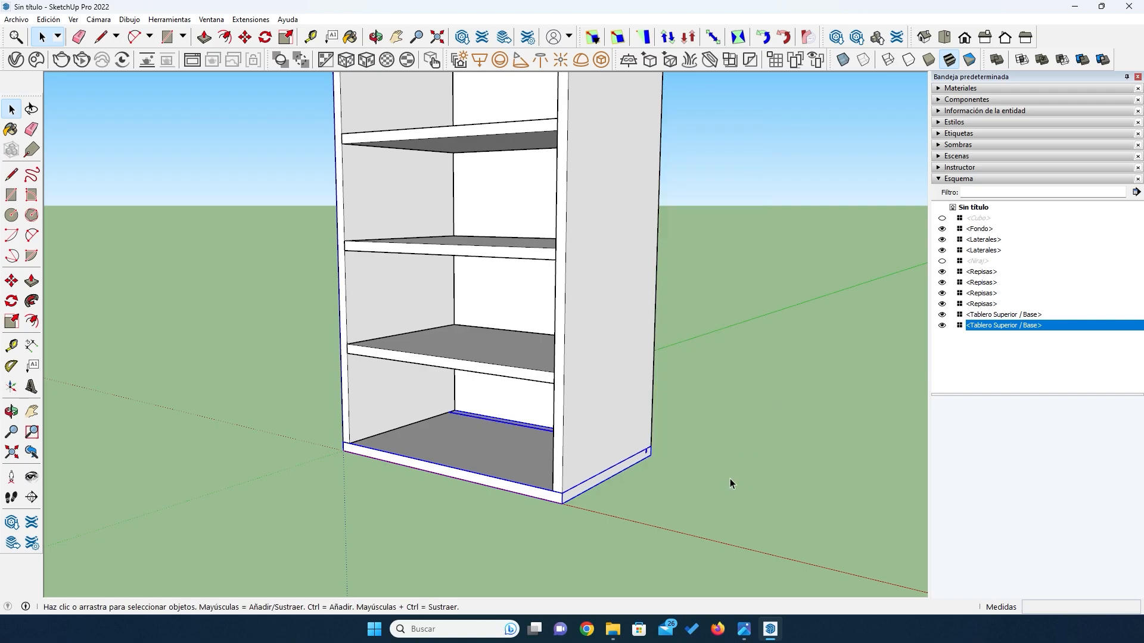
# - Hide the top board to expose the upper ends of the side boards
pyautogui.moveTo(613, 472); pyautogui.dragTo(502, 367, button='middle')
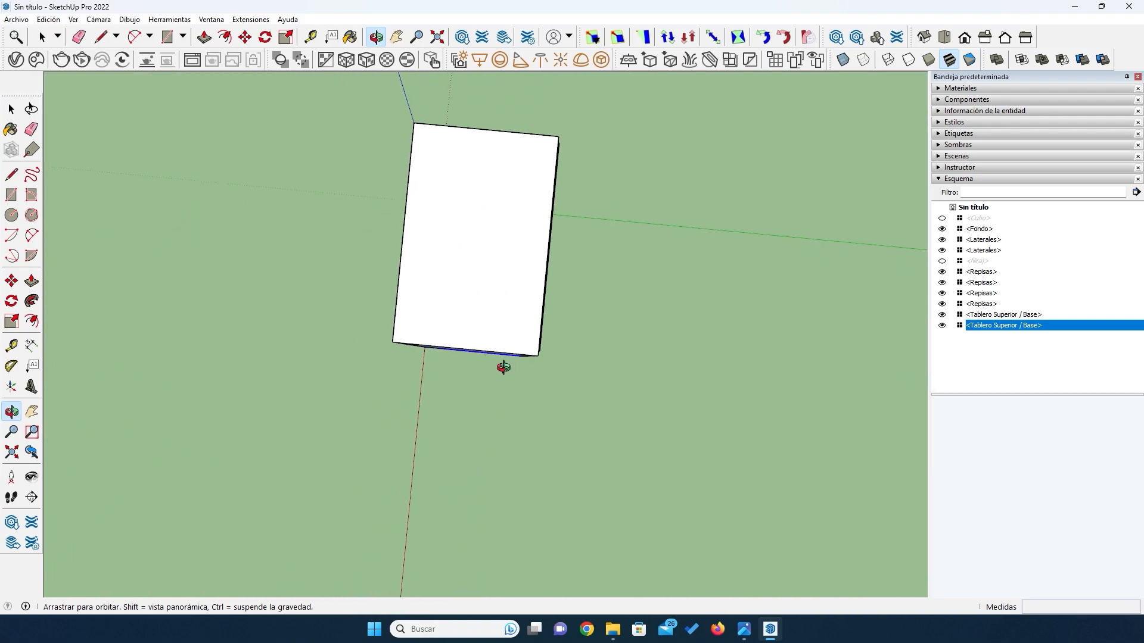
pyautogui.scroll(3, 505, 237)
pyautogui.press('space')
pyautogui.click(502, 245)
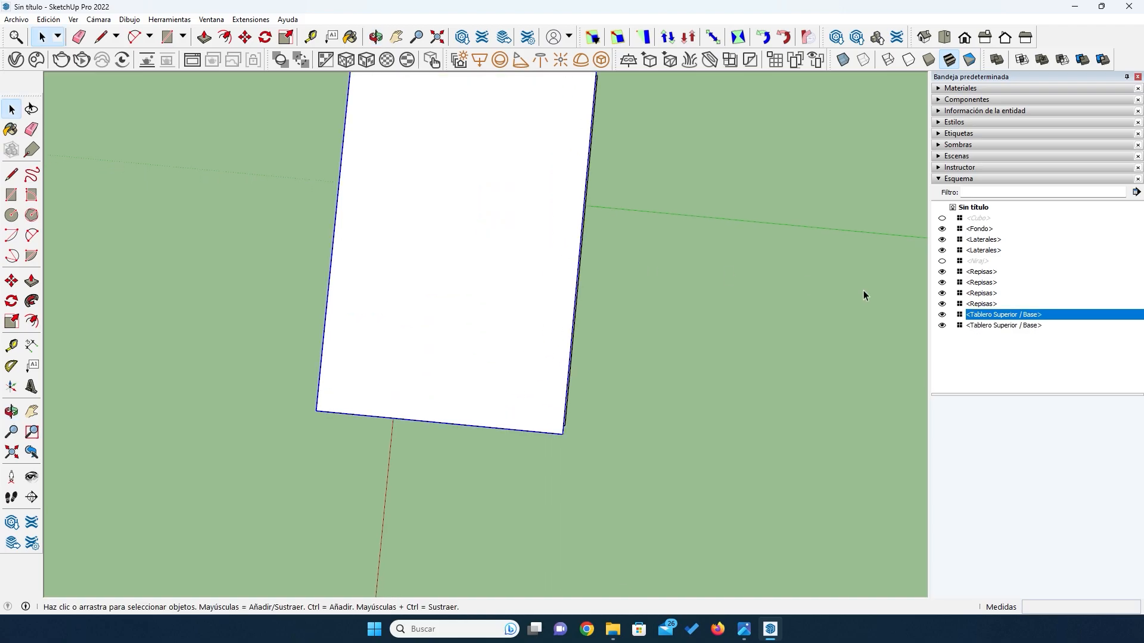
pyautogui.click(942, 315)
pyautogui.scroll(3, 570, 453)
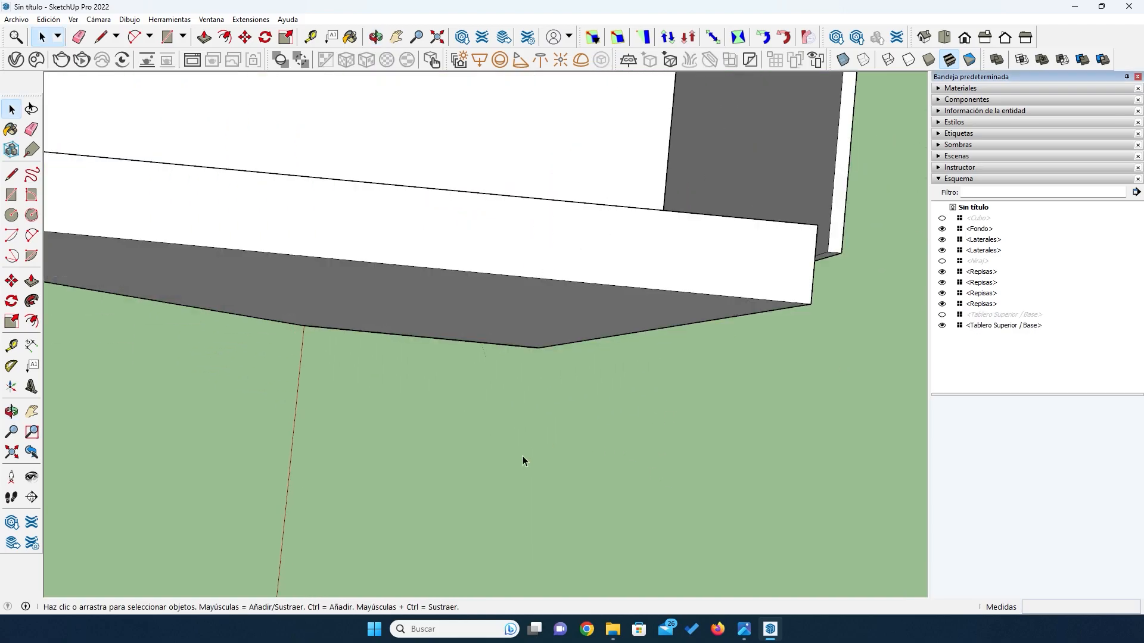
pyautogui.scroll(-1, 549, 326)
# - Open the near side board for editing, with its upper end face at the rear corner in view
pyautogui.click(628, 298)
pyautogui.press('o')
pyautogui.moveTo(649, 272); pyautogui.dragTo(520, 252)
pyautogui.moveTo(573, 302); pyautogui.dragTo(440, 452)
pyautogui.click(11, 109)
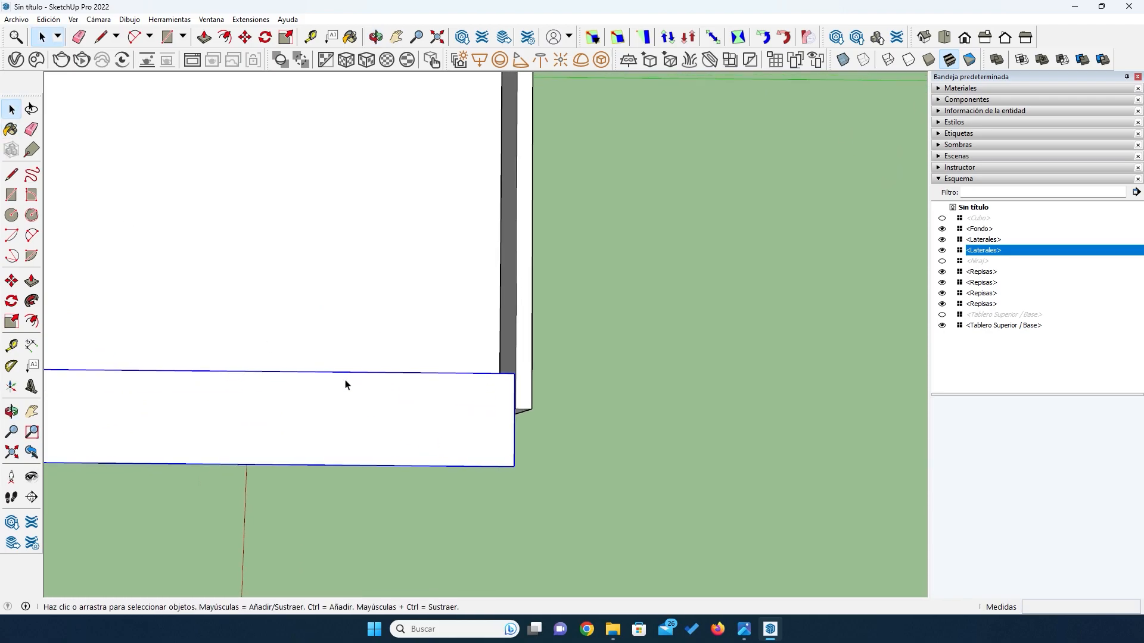
pyautogui.doubleClick(459, 441)
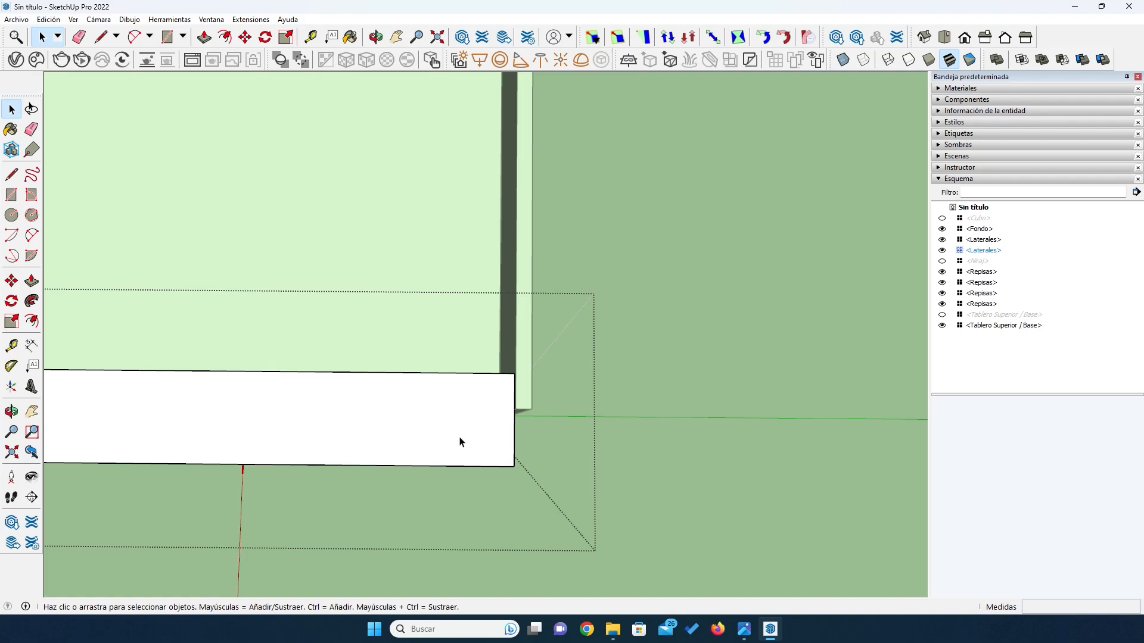
# - Place guides on the side board's upper end face 18 mm and 22 mm from its rear edge and 8 mm from its inner edge
pyautogui.click(11, 346)
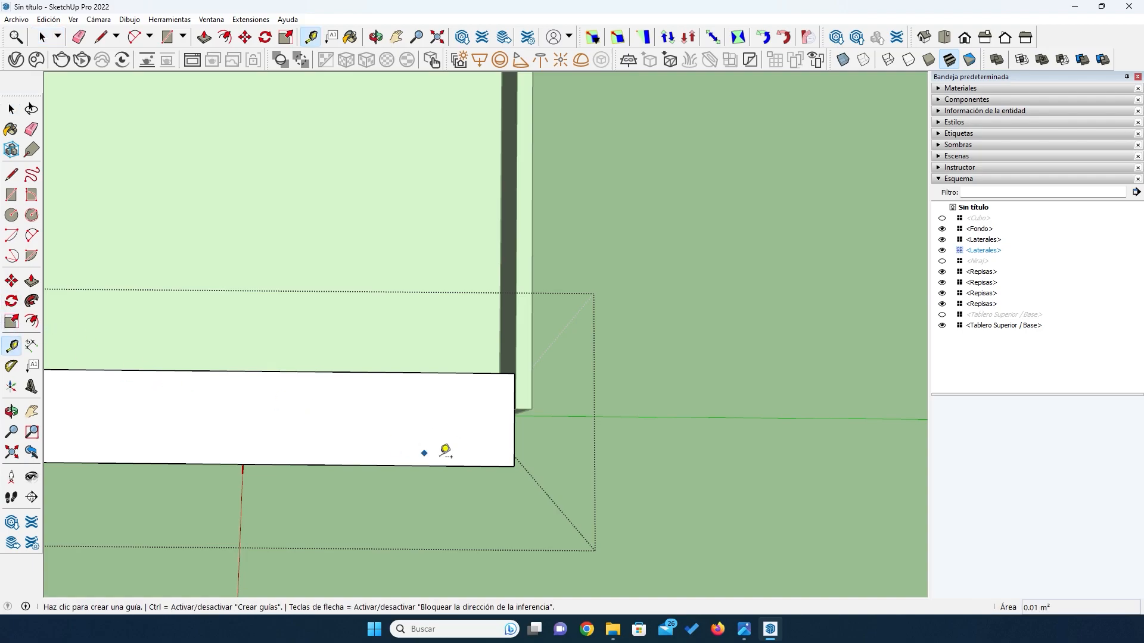
pyautogui.click(514, 431)
pyautogui.press('Return')
pyautogui.click(514, 420)
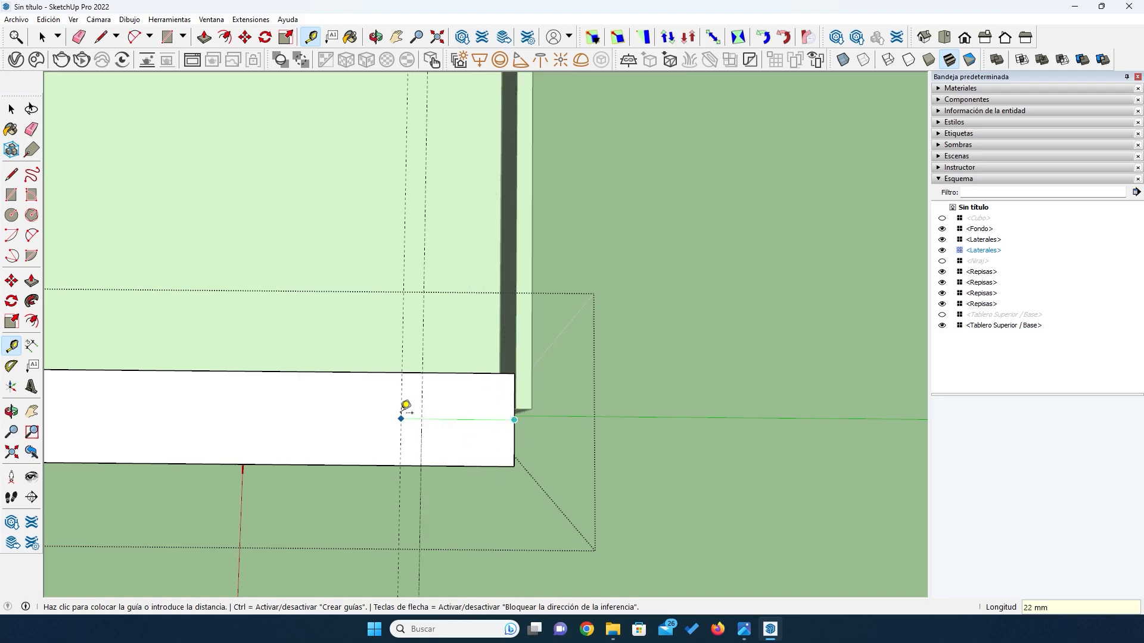
pyautogui.write('22')
pyautogui.click(382, 373)
pyautogui.write('8')
pyautogui.press('Return')
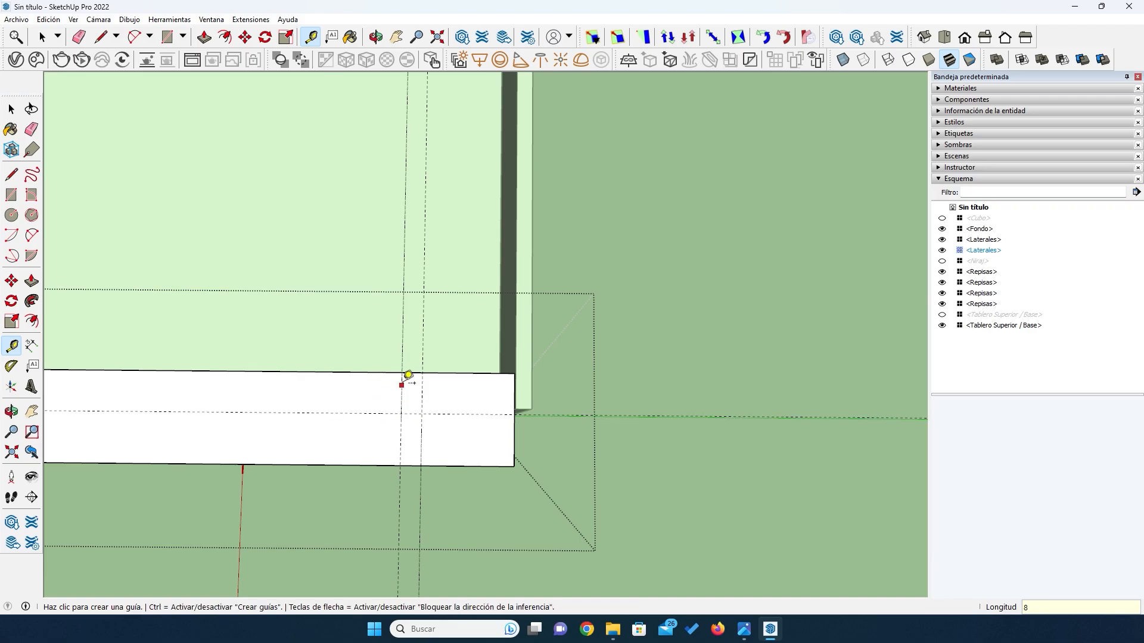
# - Draw a 4 mm wide groove rectangle on the side board's upper end face, from the inner edge to the 8 mm guide
pyautogui.click(11, 195)
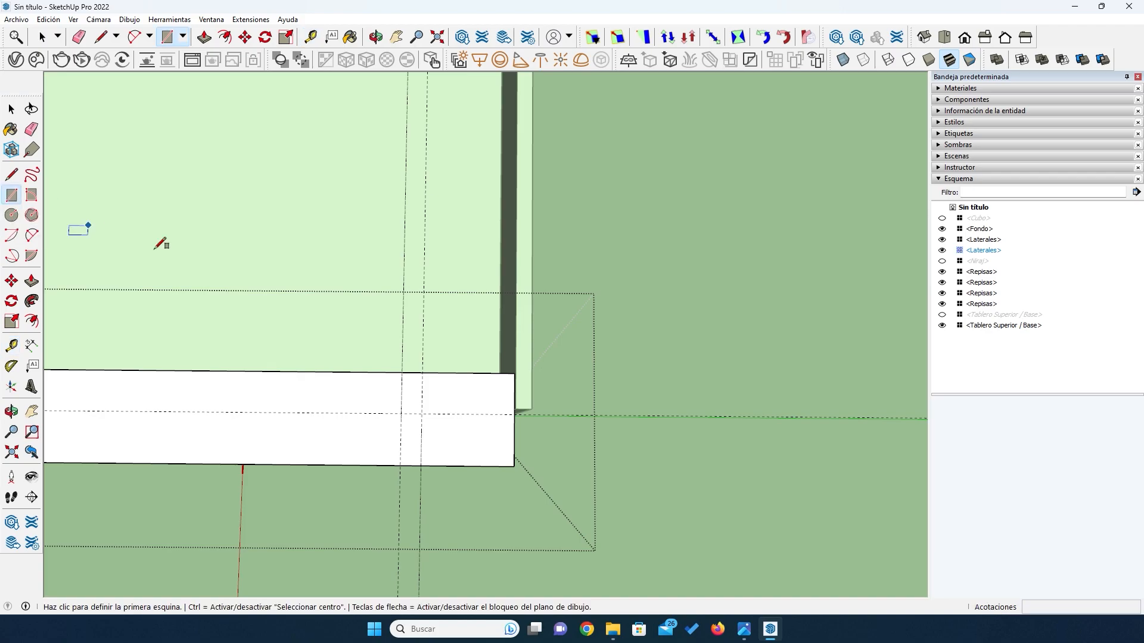
pyautogui.click(401, 373)
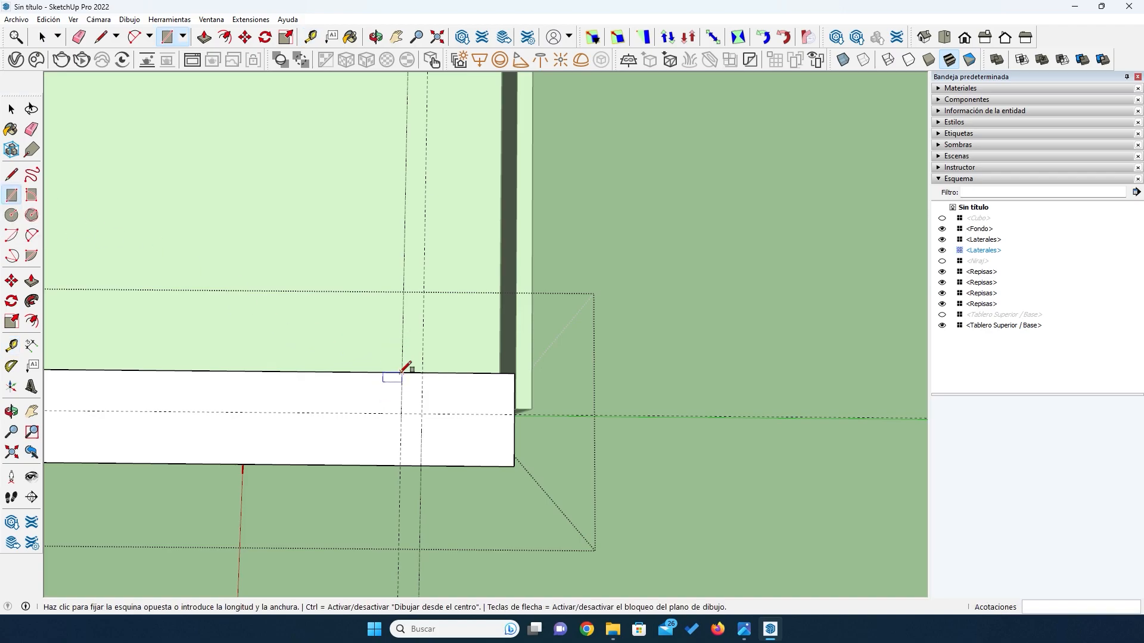
pyautogui.click(422, 413)
# - Push the groove rectangle down through the full length of the side board
pyautogui.click(32, 281)
pyautogui.click(408, 390)
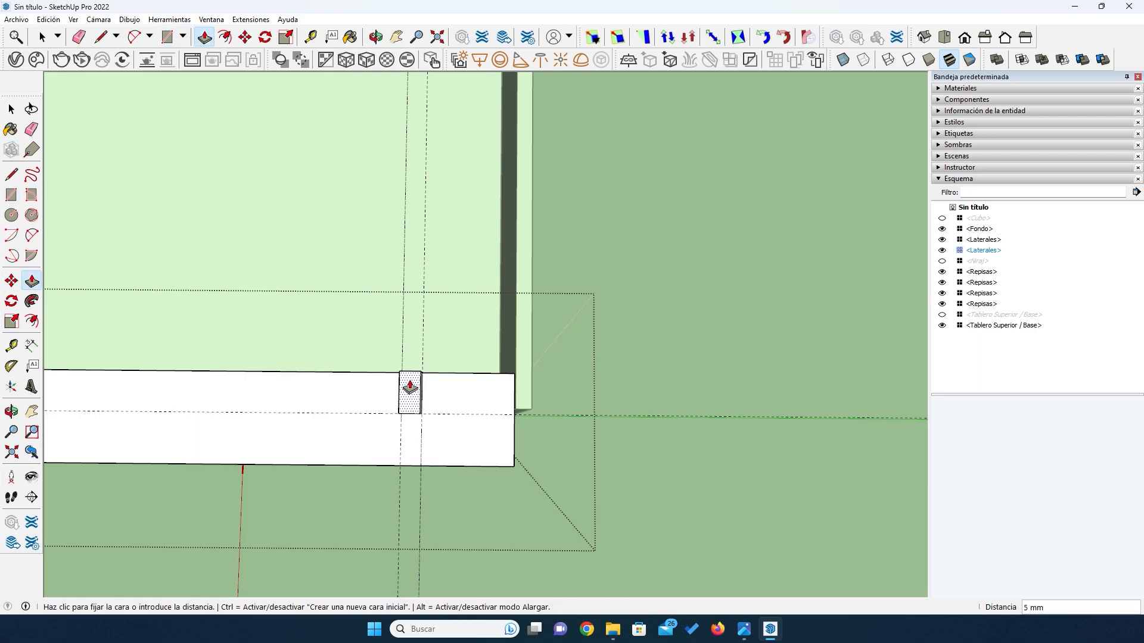
pyautogui.click(414, 403)
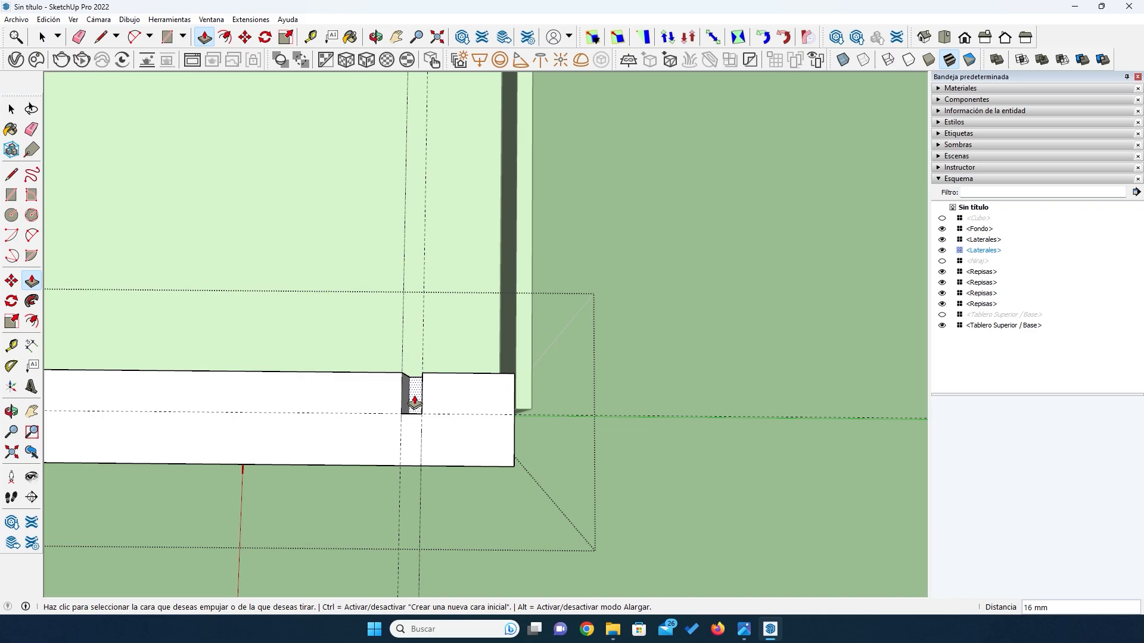
pyautogui.click(415, 402)
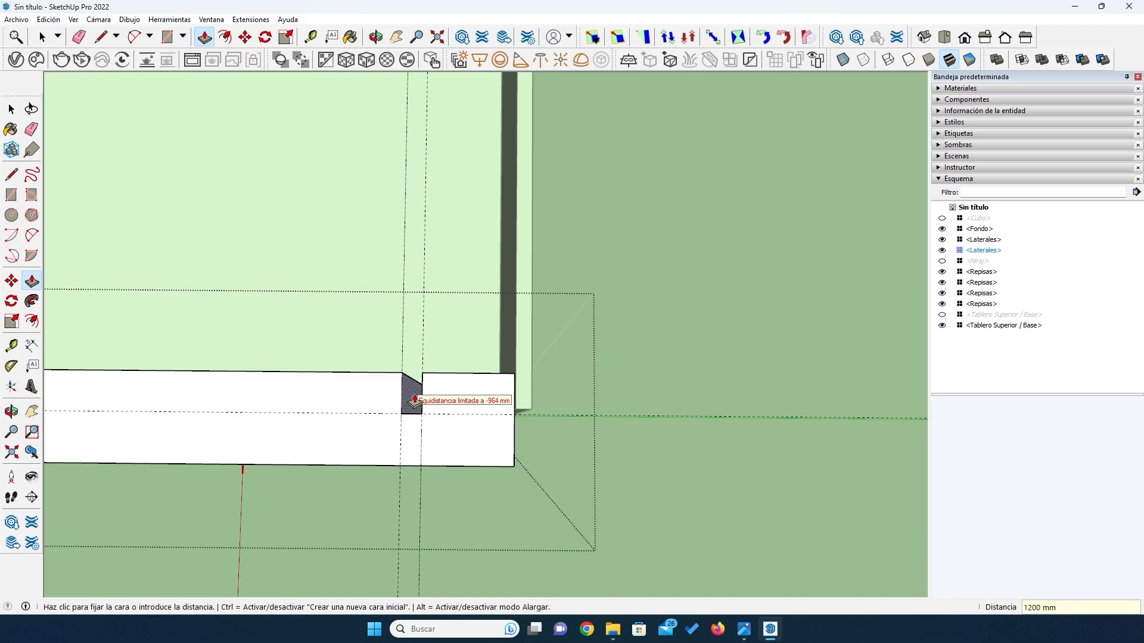
# - Erase the construction guides around the side board's groove and close the component for editing
pyautogui.moveTo(401, 388)
pyautogui.mouseDown(button='middle')
pyautogui.moveTo(395, 365)
pyautogui.moveTo(421, 383)
pyautogui.moveTo(548, 365)
pyautogui.moveTo(450, 373)
pyautogui.moveTo(417, 354)
pyautogui.mouseUp(button='middle')
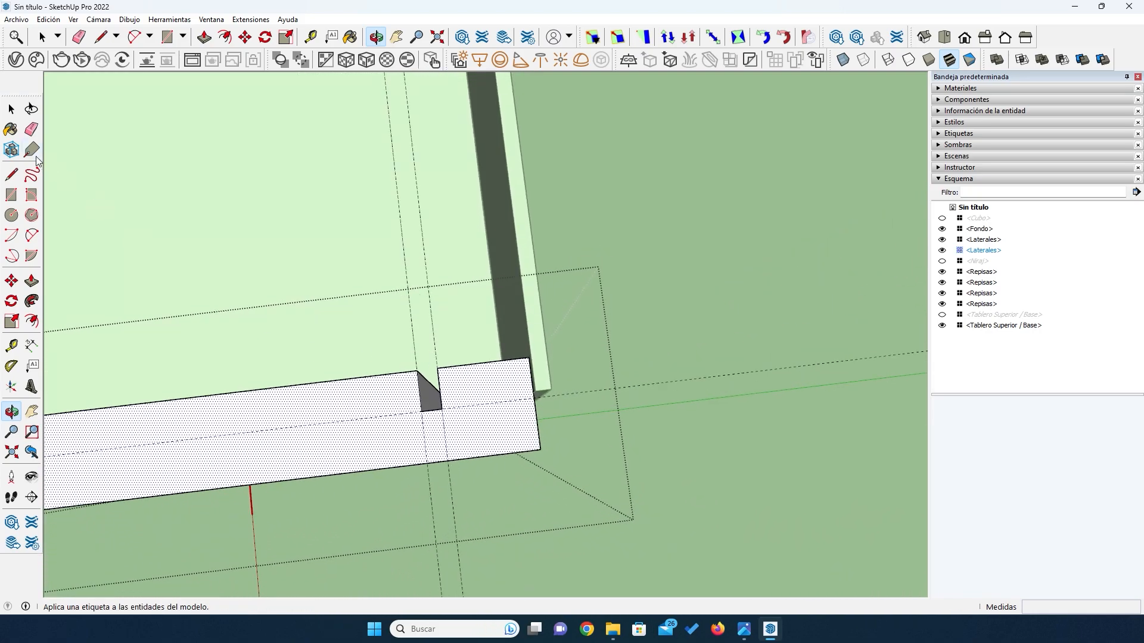
pyautogui.click(30, 130)
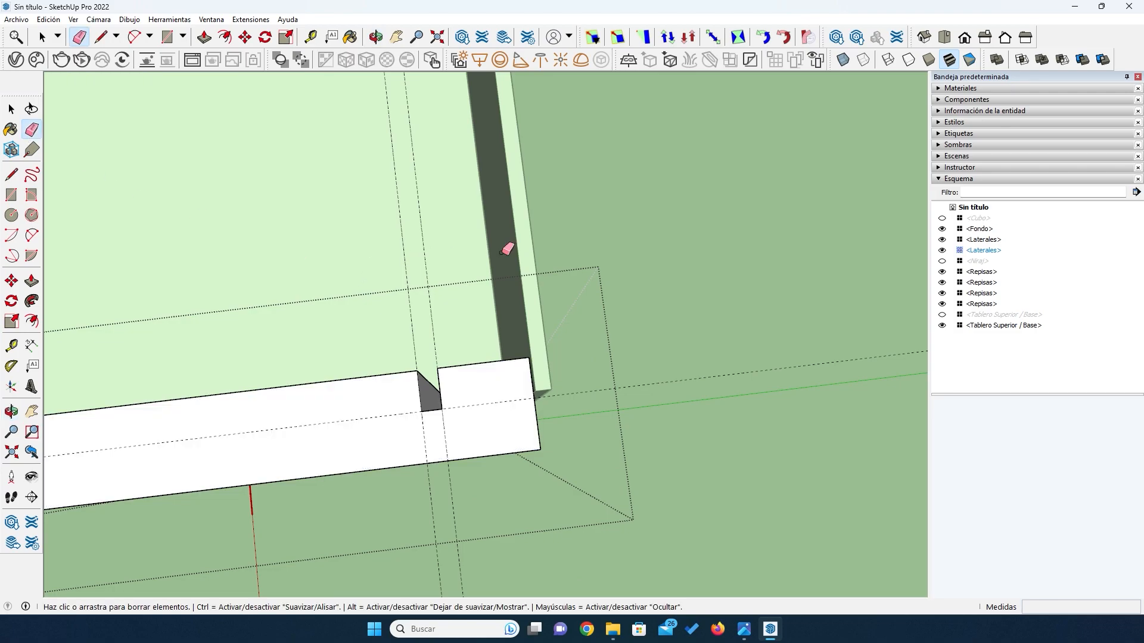
pyautogui.moveTo(396, 234); pyautogui.dragTo(463, 232)
pyautogui.click(695, 371)
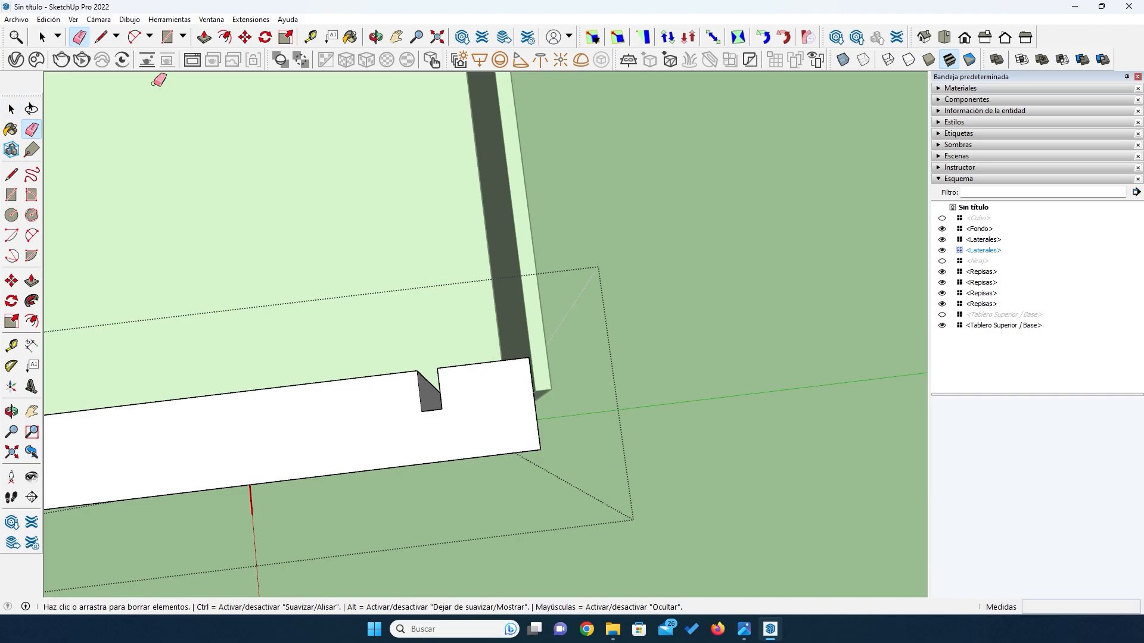
pyautogui.press('space')
pyautogui.click(665, 295)
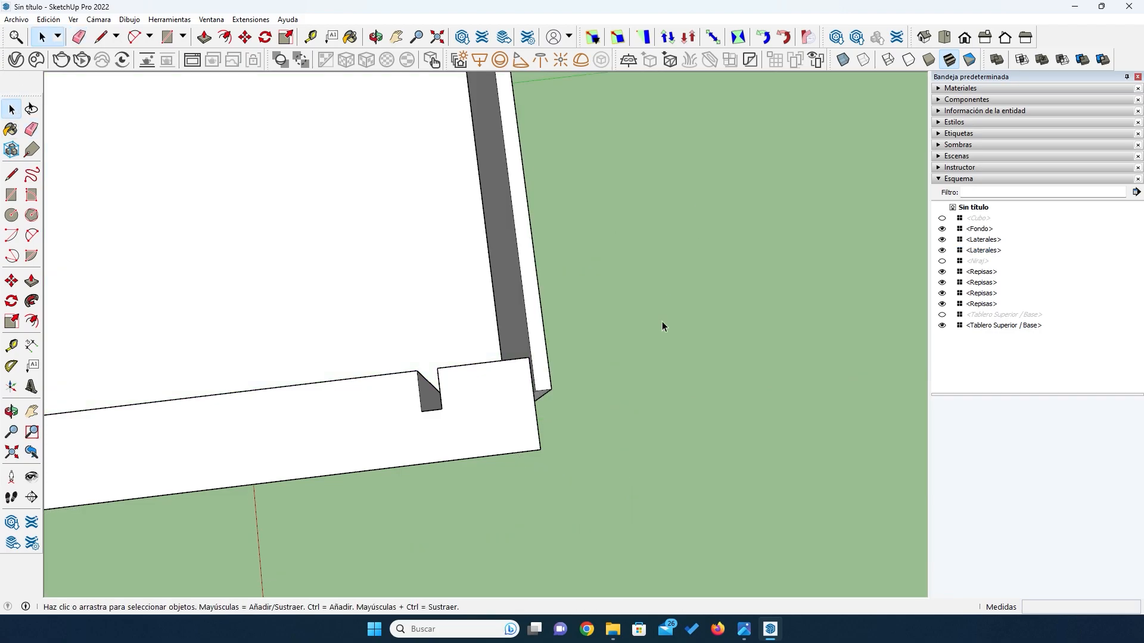
# - Inspect the base board from underneath, briefly hiding it and showing it again
pyautogui.press('o')
pyautogui.moveTo(475, 467); pyautogui.dragTo(337, 346)
pyautogui.press('space')
pyautogui.click(334, 344)
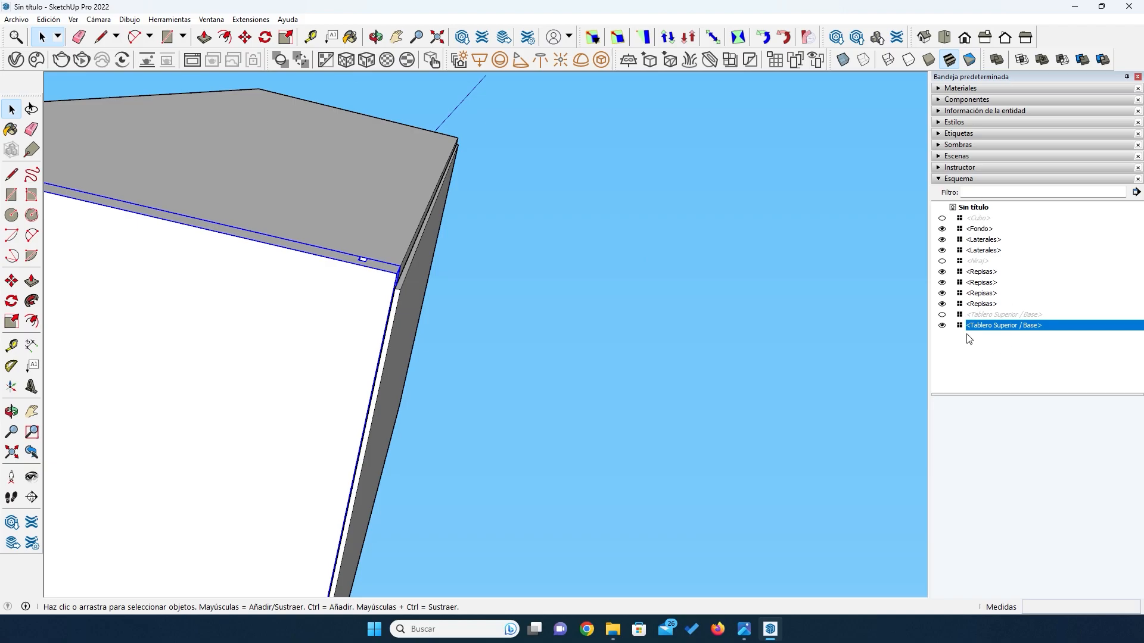
pyautogui.click(942, 326)
pyautogui.click(942, 326)
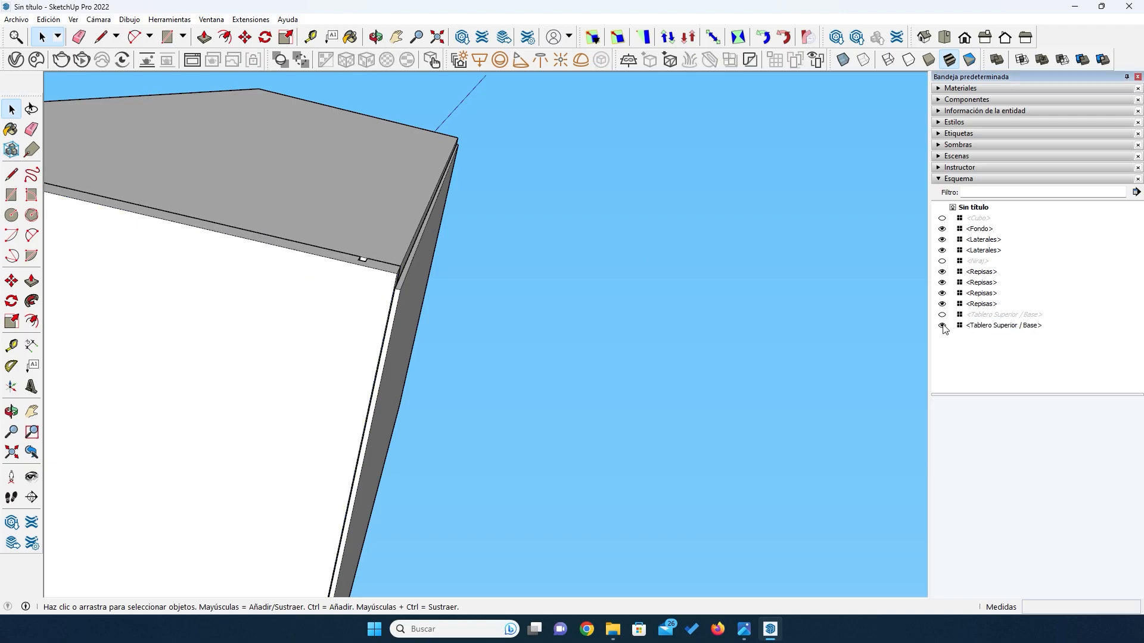
# - Compare which way the grooves face at the upper ends of the two side boards
pyautogui.moveTo(520, 250)
pyautogui.mouseDown(button='middle')
pyautogui.moveTo(511, 232)
pyautogui.moveTo(388, 314)
pyautogui.moveTo(363, 383)
pyautogui.moveTo(306, 456)
pyautogui.moveTo(335, 260)
pyautogui.moveTo(464, 321)
pyautogui.moveTo(283, 347)
pyautogui.moveTo(611, 352)
pyautogui.mouseUp(button='middle')
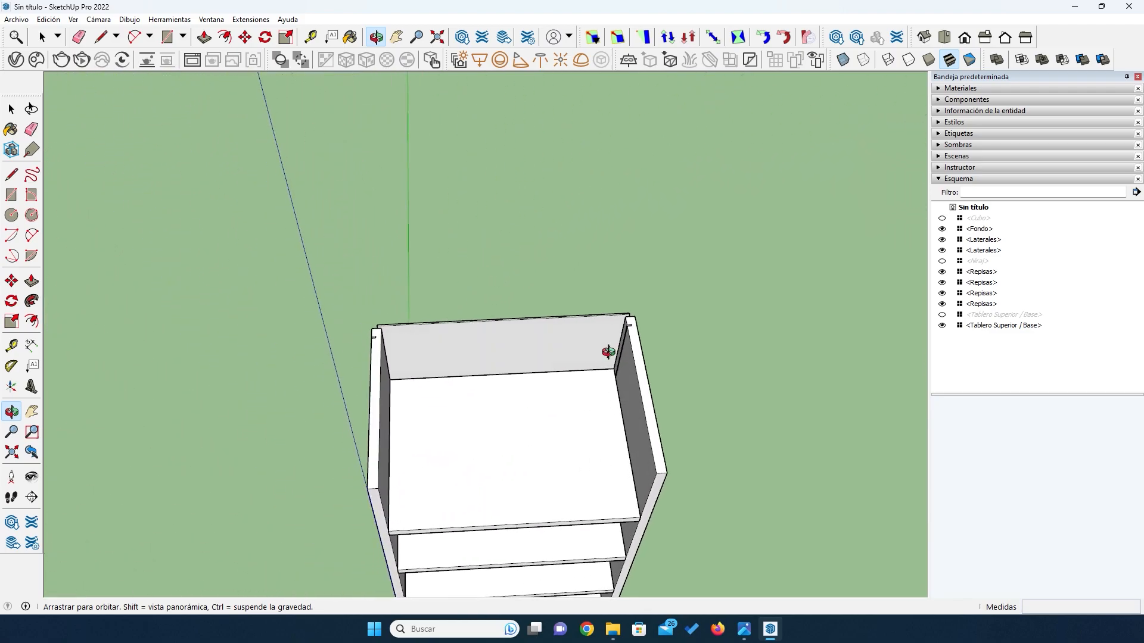
pyautogui.scroll(3, 634, 350)
pyautogui.press('space')
pyautogui.click(633, 353)
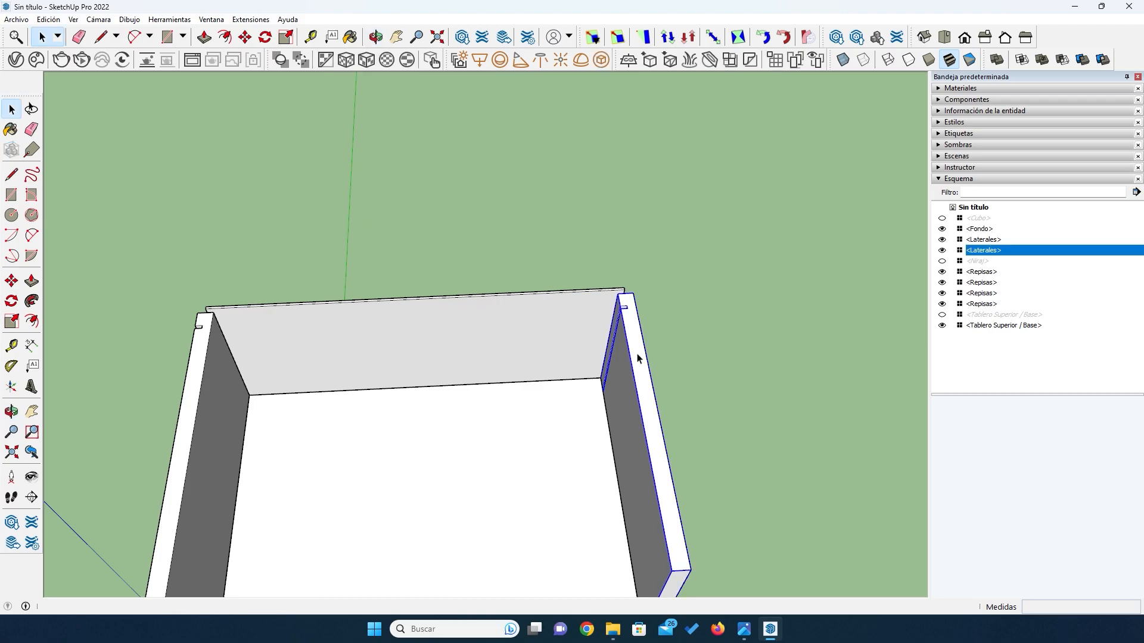
pyautogui.click(207, 354)
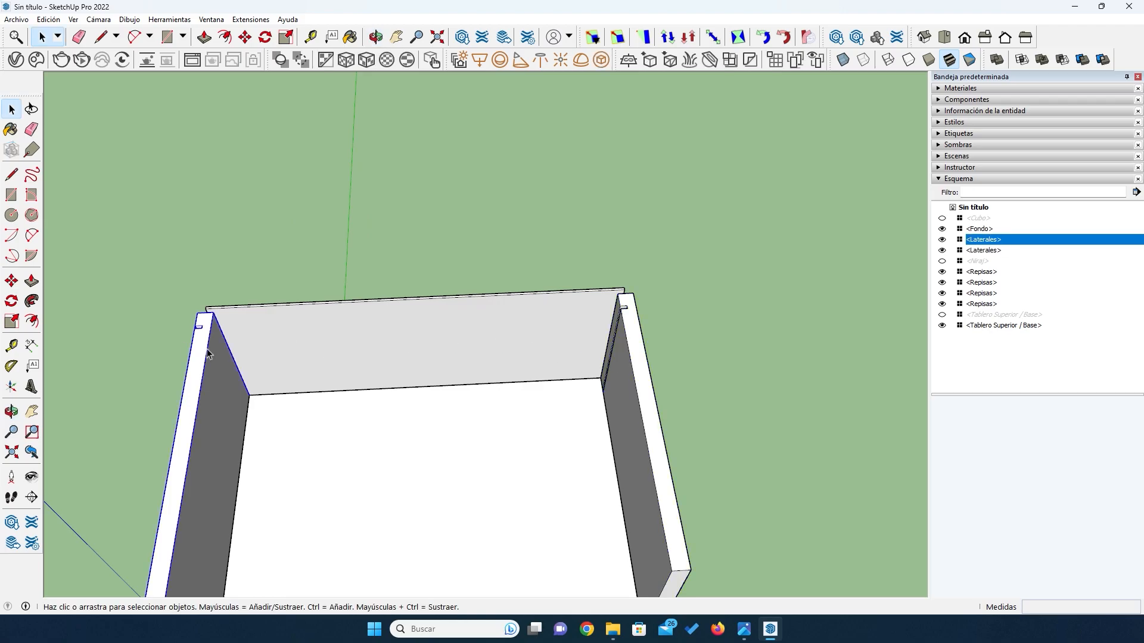
pyautogui.click(627, 341)
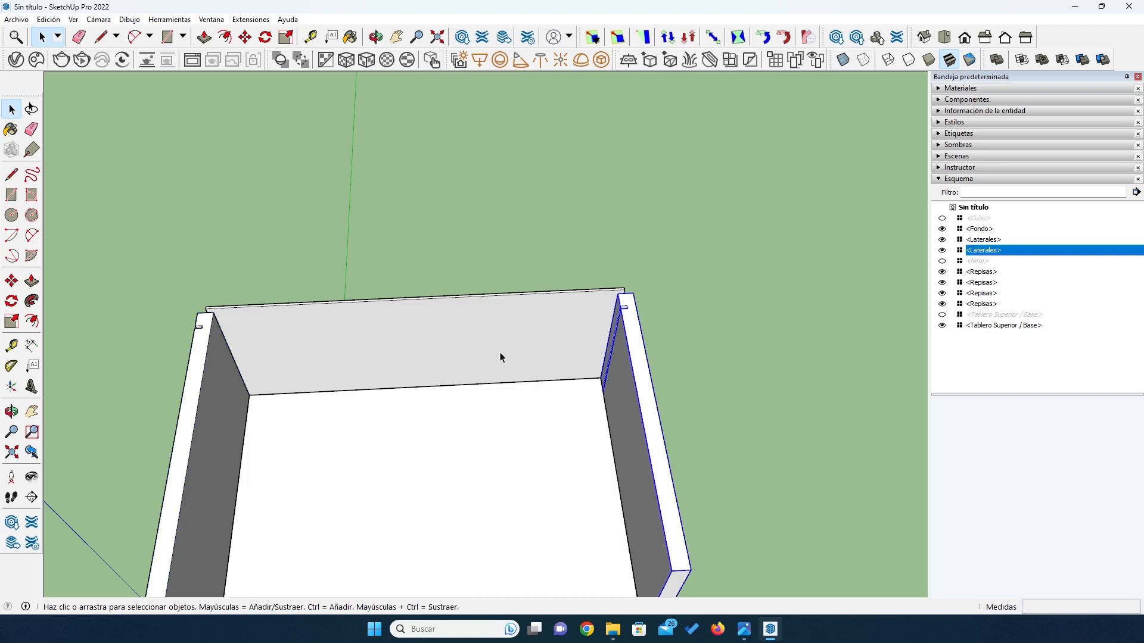
# - Flip the other side board along the component's red axis so its groove faces the inside of the cabinet
pyautogui.click(207, 356)
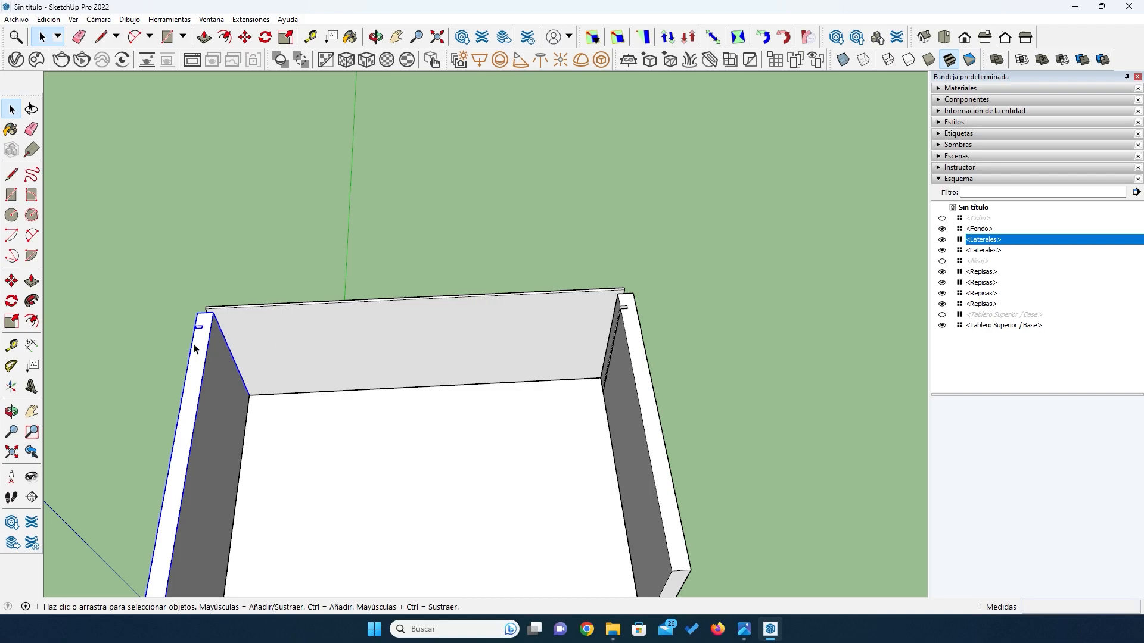
pyautogui.scroll(-5, 278, 360)
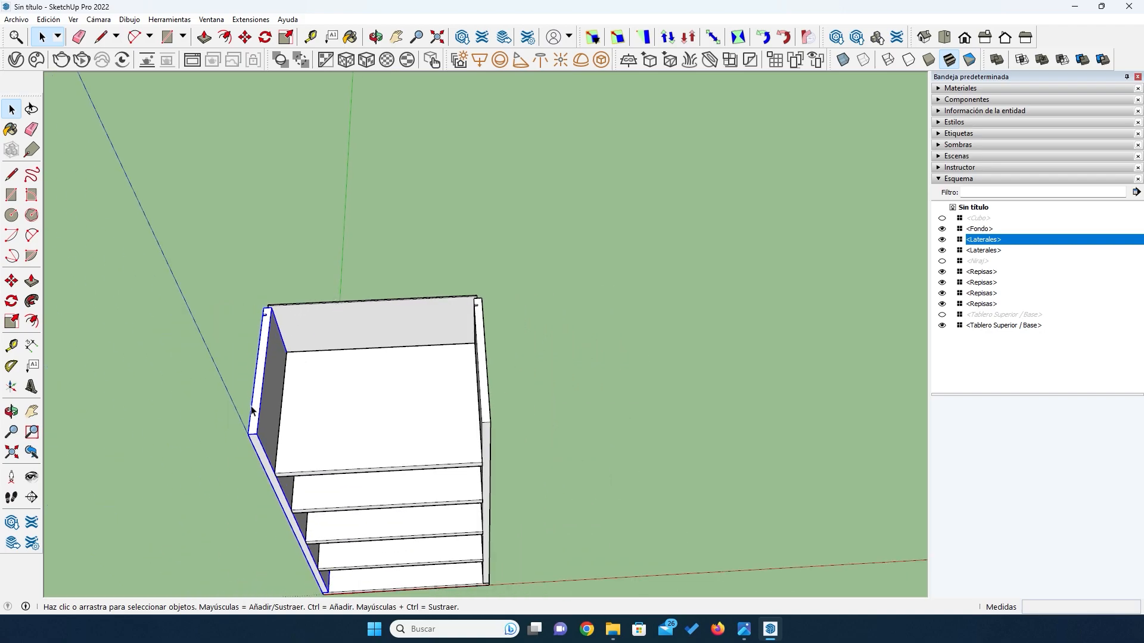
pyautogui.moveTo(173, 444); pyautogui.dragTo(287, 469, button='middle')
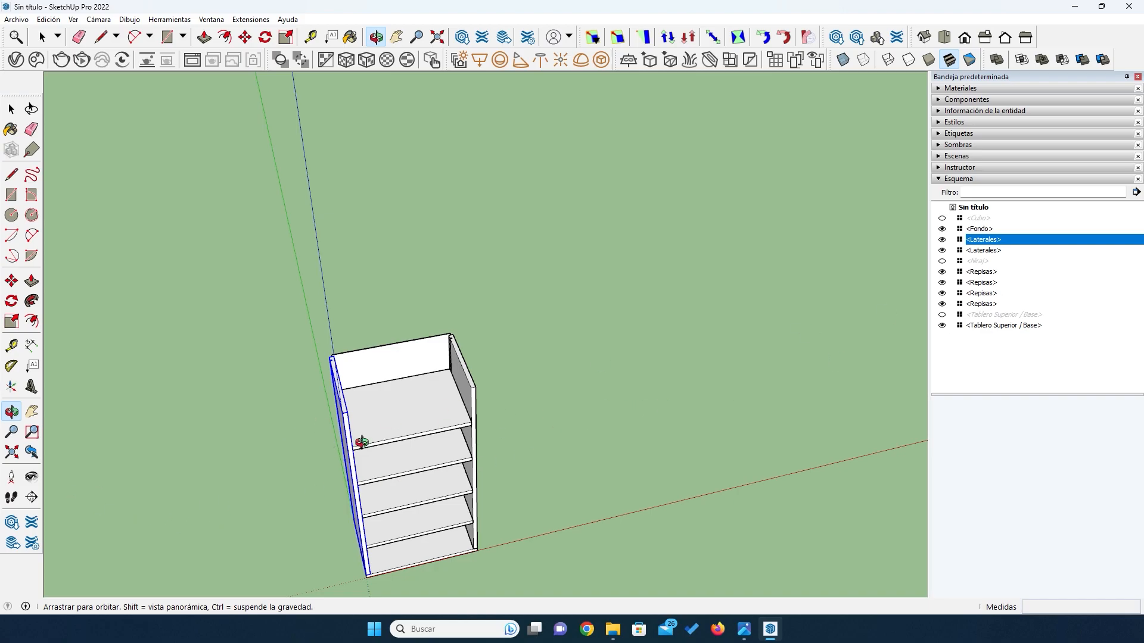
pyautogui.moveTo(220, 467); pyautogui.dragTo(441, 427, button='middle')
pyautogui.scroll(2, 446, 475)
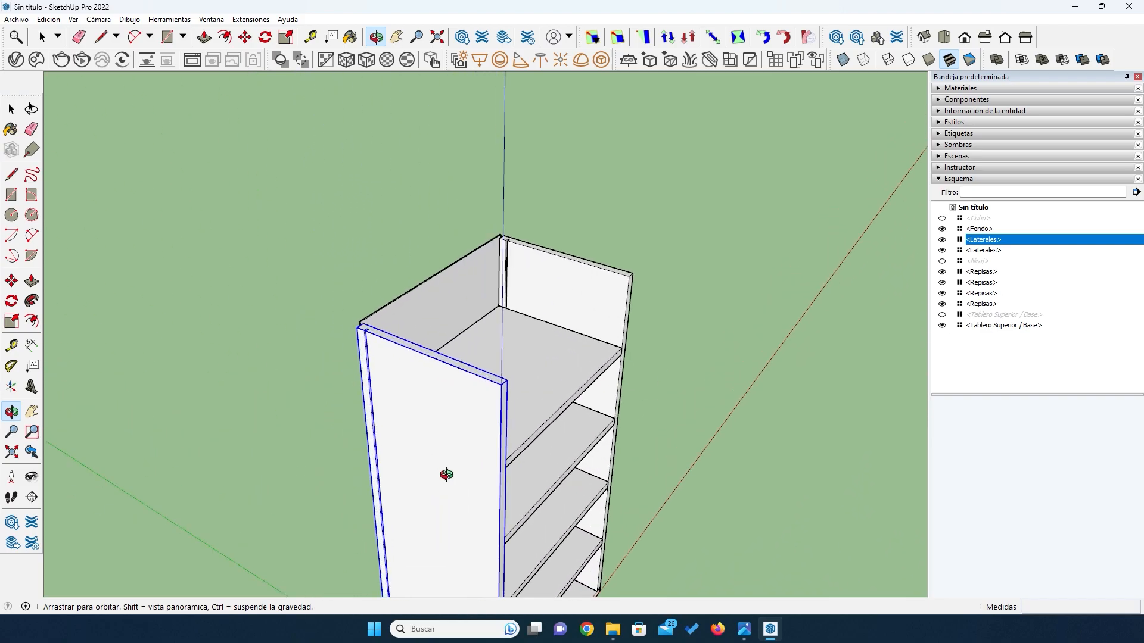
pyautogui.press('space')
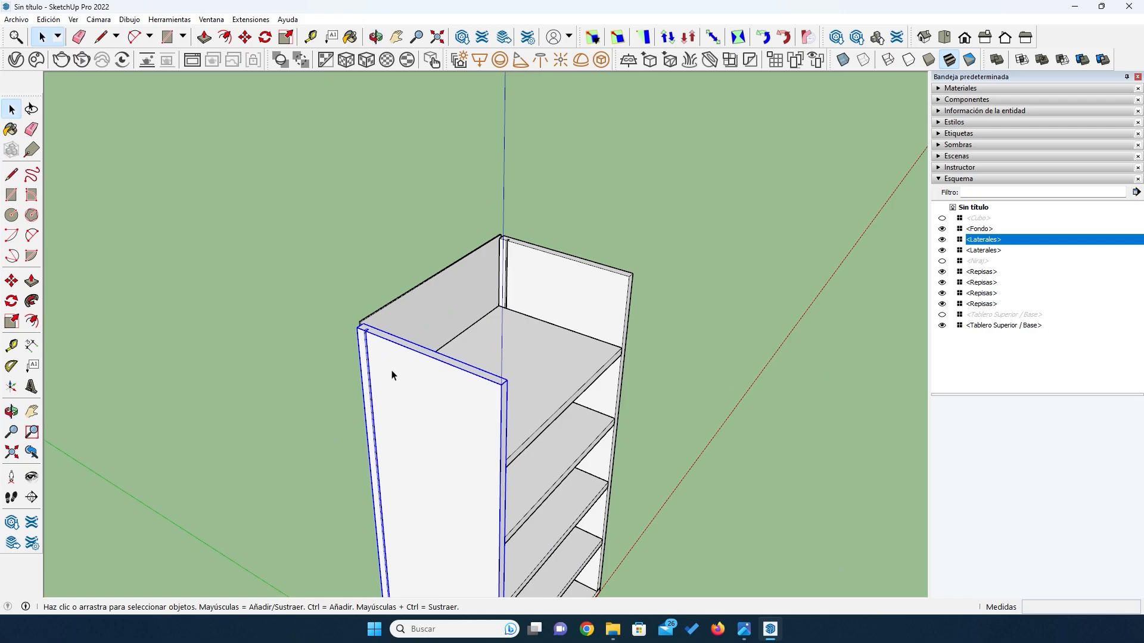
pyautogui.rightClick(392, 375)
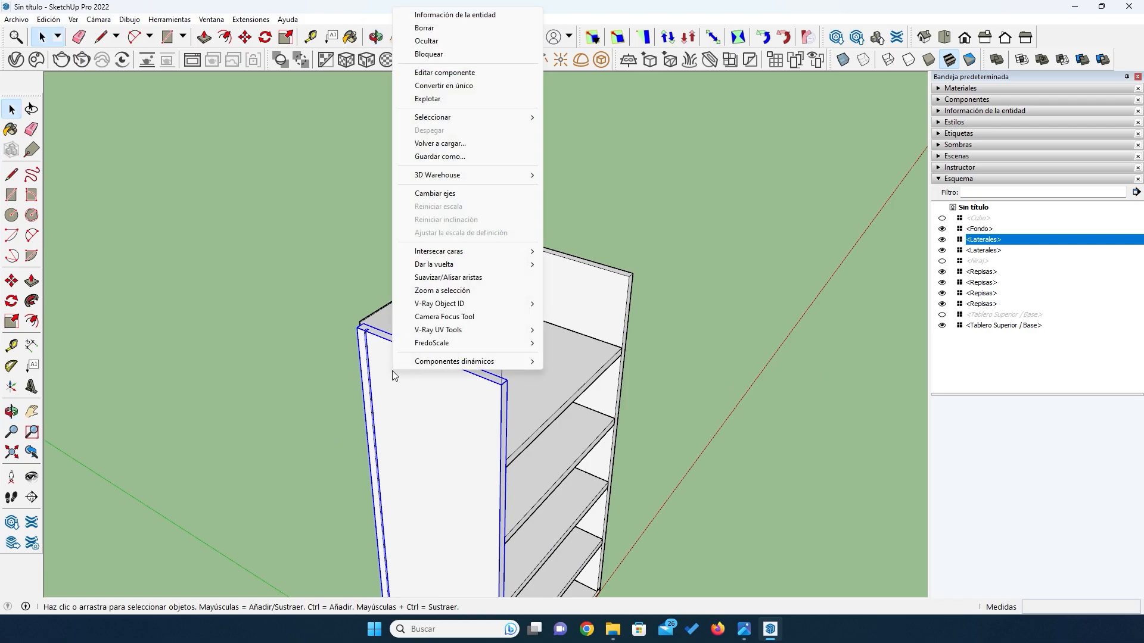
pyautogui.moveTo(448, 264)
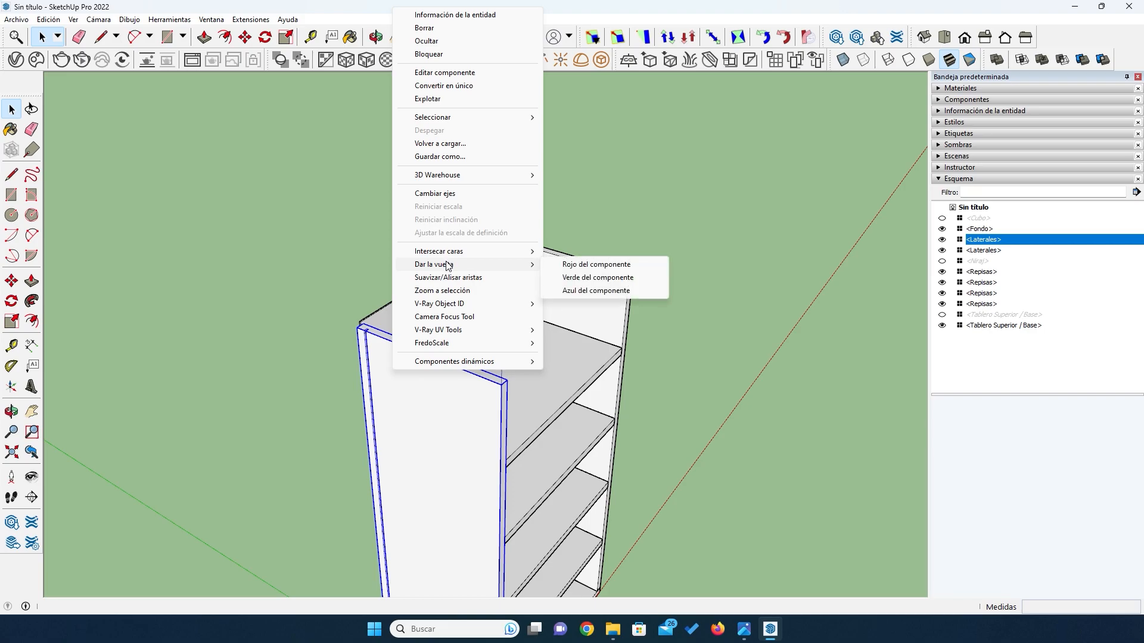
pyautogui.click(573, 265)
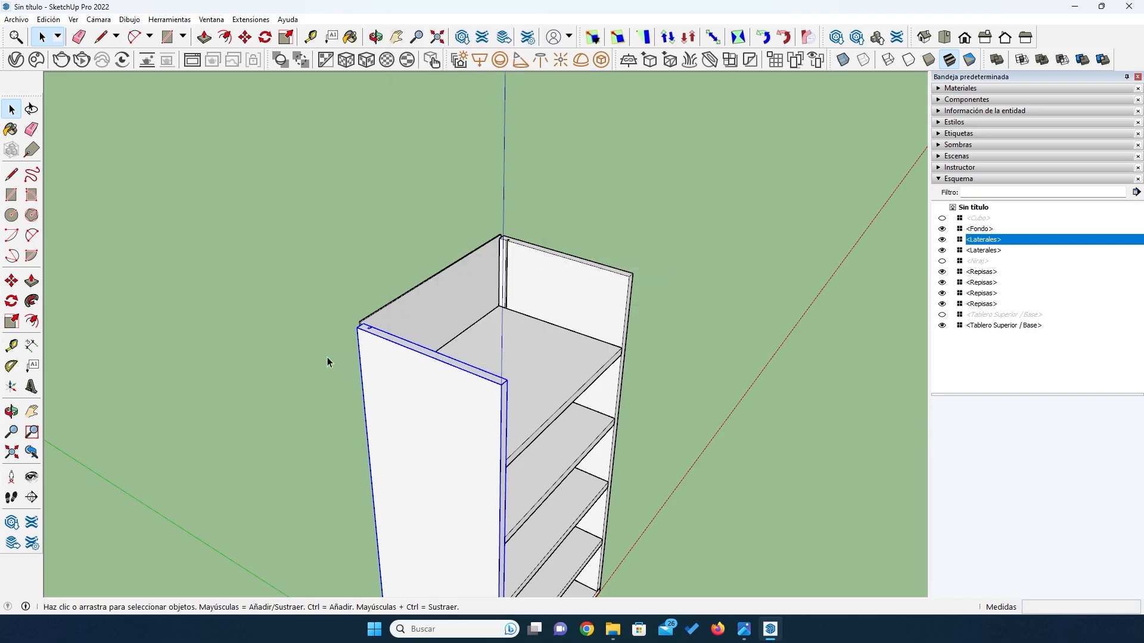
# - Examine the groove at the upper rear corner of the flipped side board
pyautogui.moveTo(327, 358); pyautogui.dragTo(223, 379, button='middle')
pyautogui.scroll(6, 317, 420)
pyautogui.scroll(3, 452, 369)
pyautogui.moveTo(508, 349); pyautogui.dragTo(509, 396, button='middle')
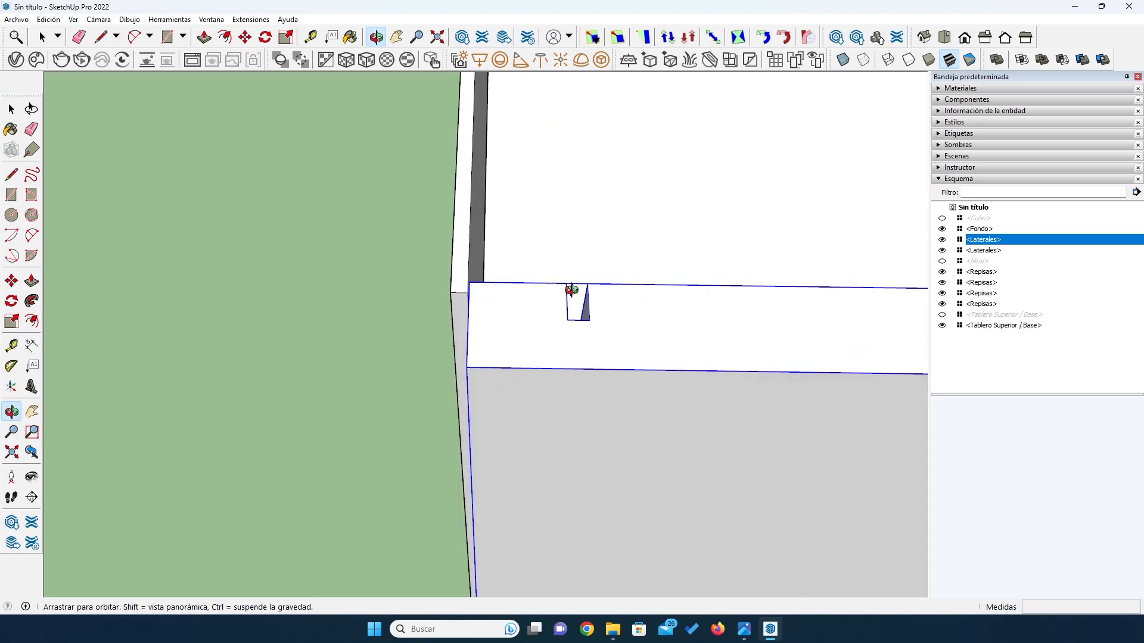
pyautogui.scroll(-10, 409, 340)
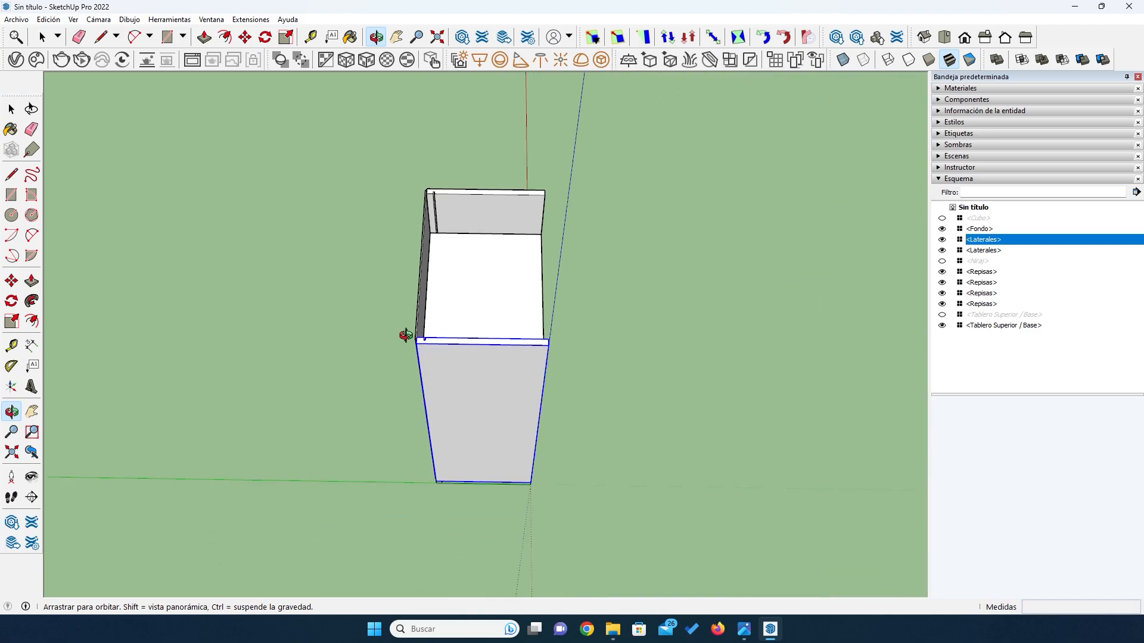
# - Move the back panel 21 mm toward the cabinet's front so it sits in the side boards' grooves
pyautogui.scroll(8, 422, 342)
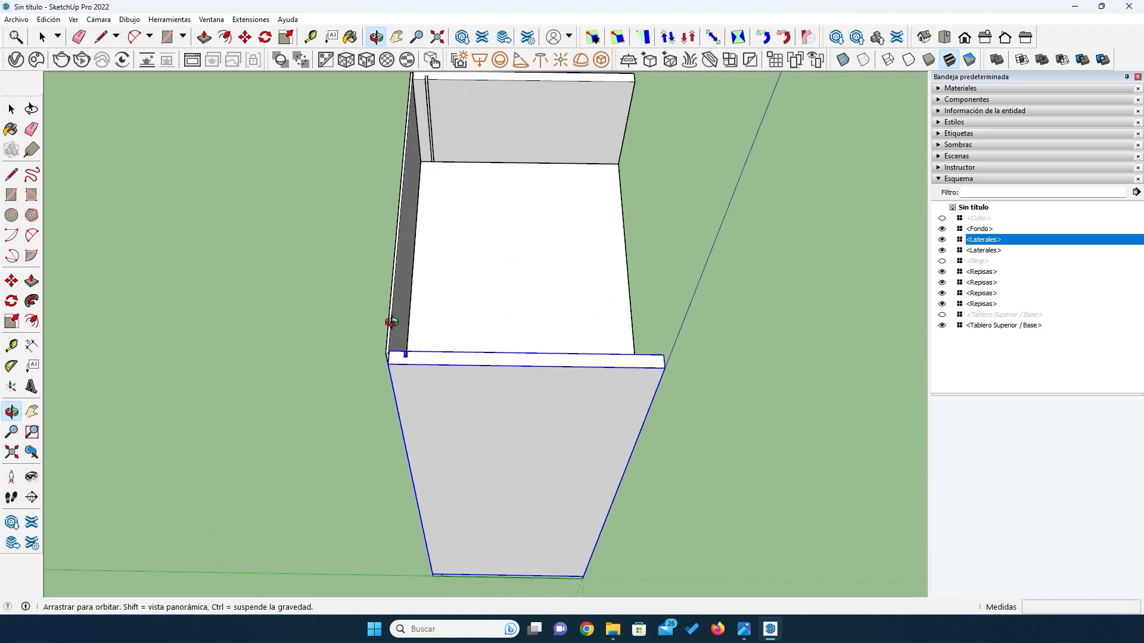
pyautogui.moveTo(418, 327); pyautogui.dragTo(197, 347)
pyautogui.click(12, 111)
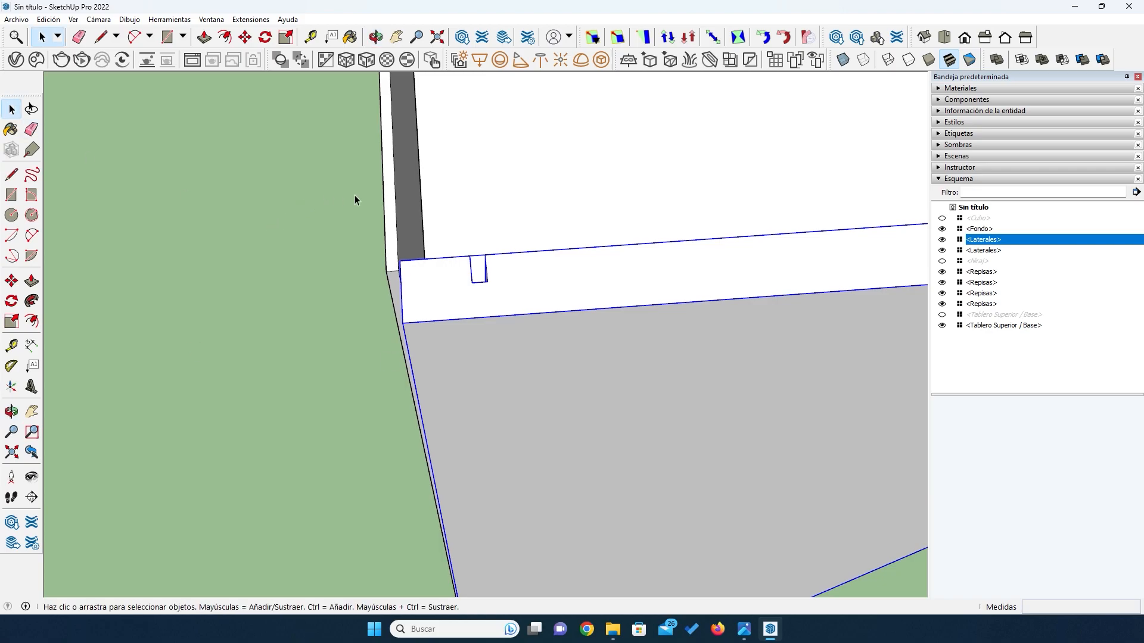
pyautogui.click(390, 213)
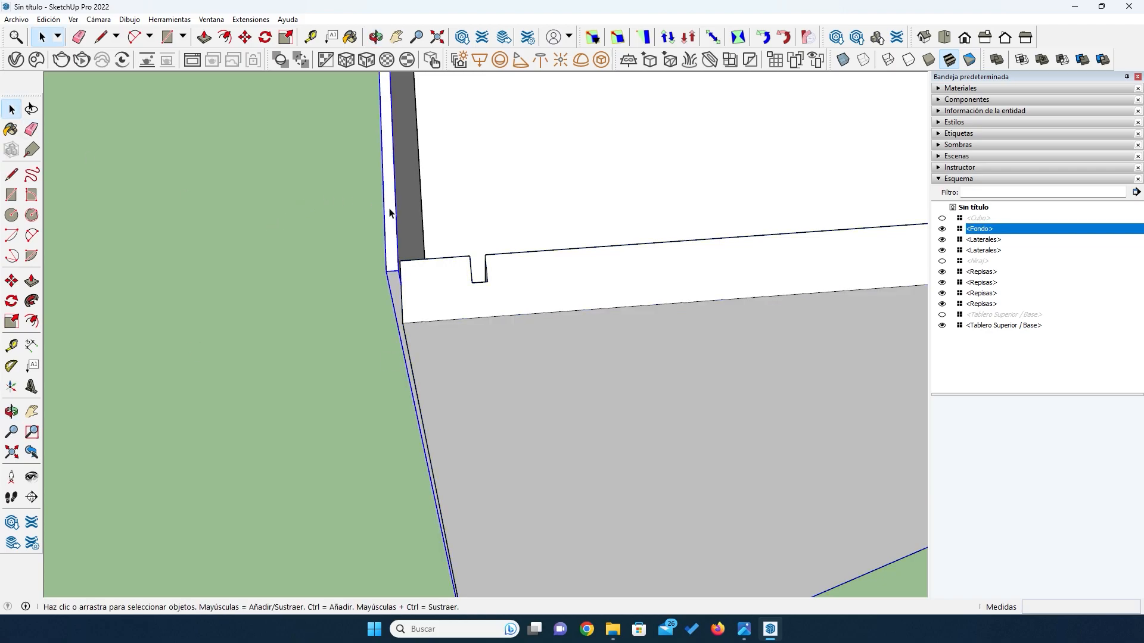
pyautogui.click(11, 280)
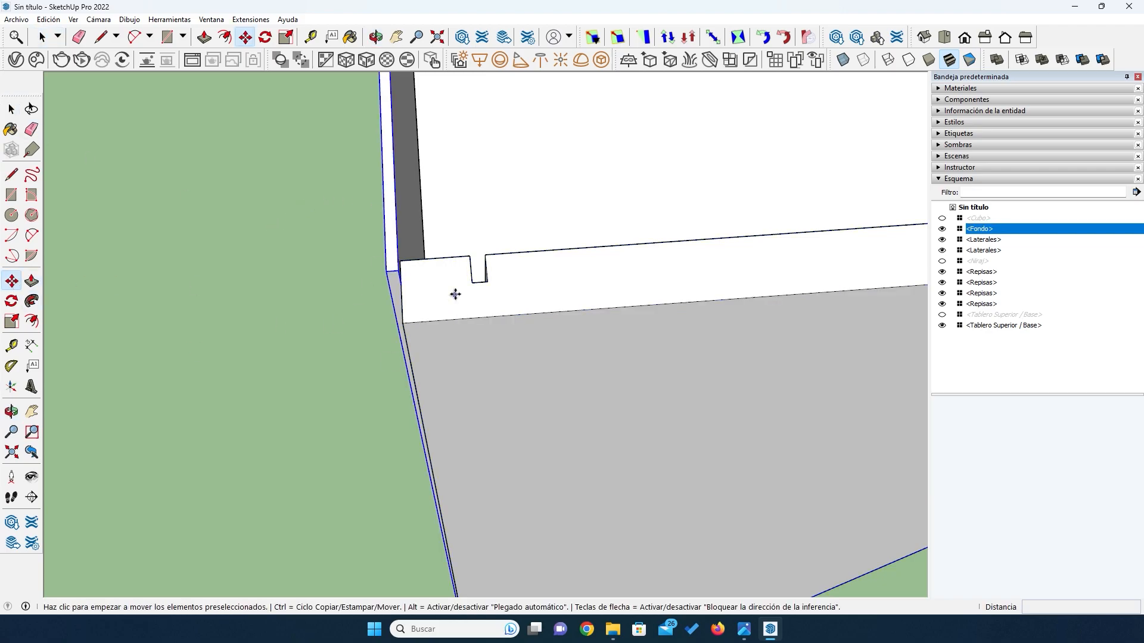
pyautogui.click(399, 270)
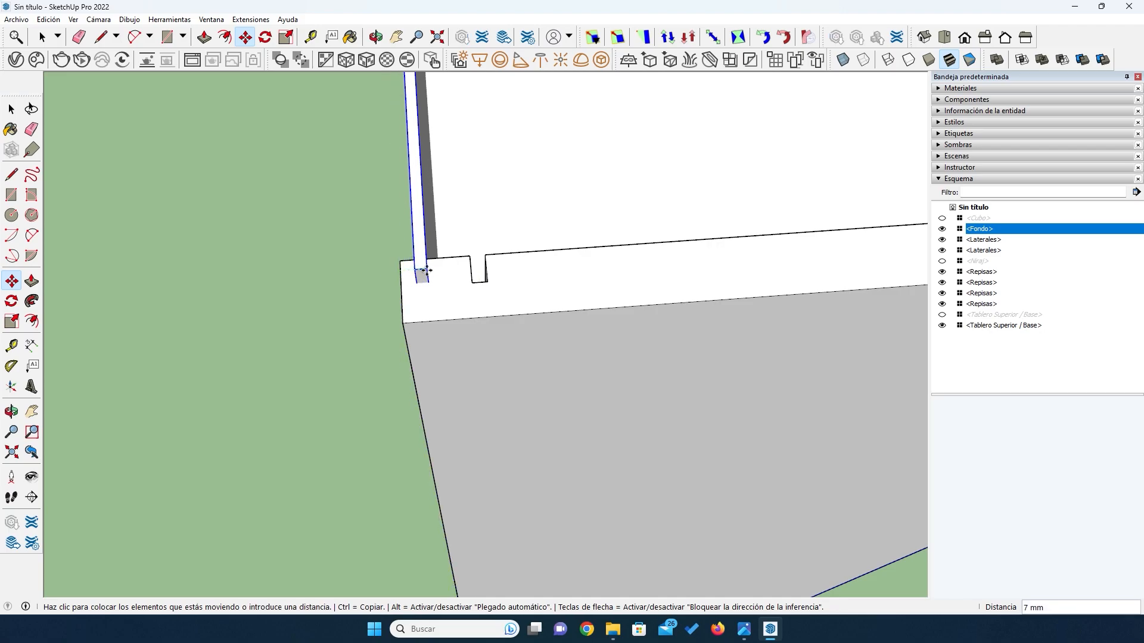
pyautogui.click(427, 271)
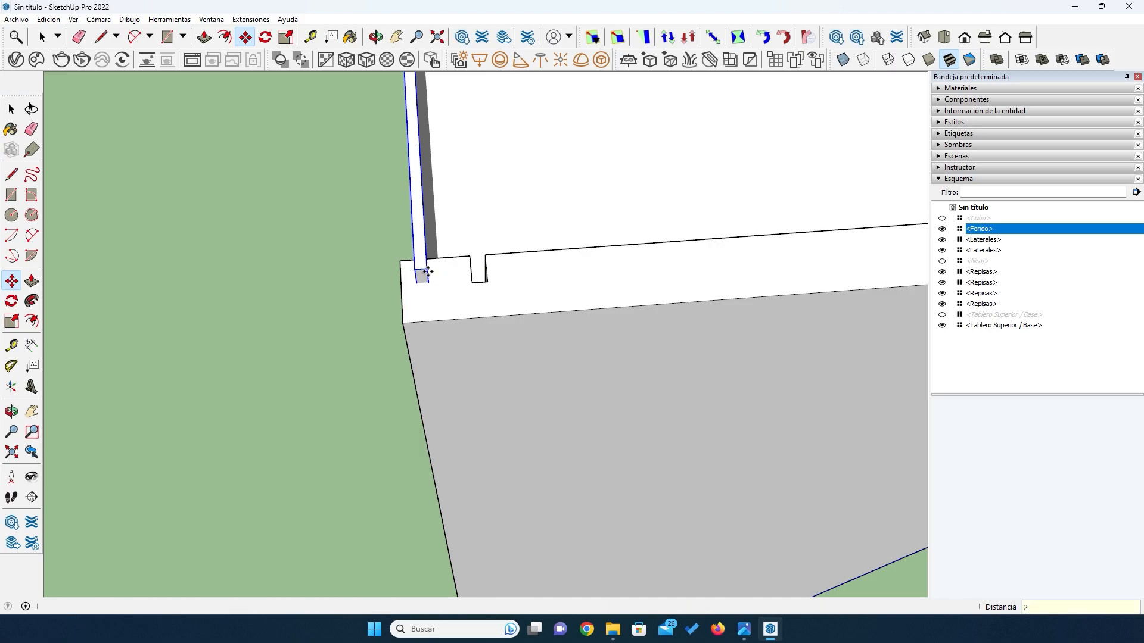
pyautogui.press('Return')
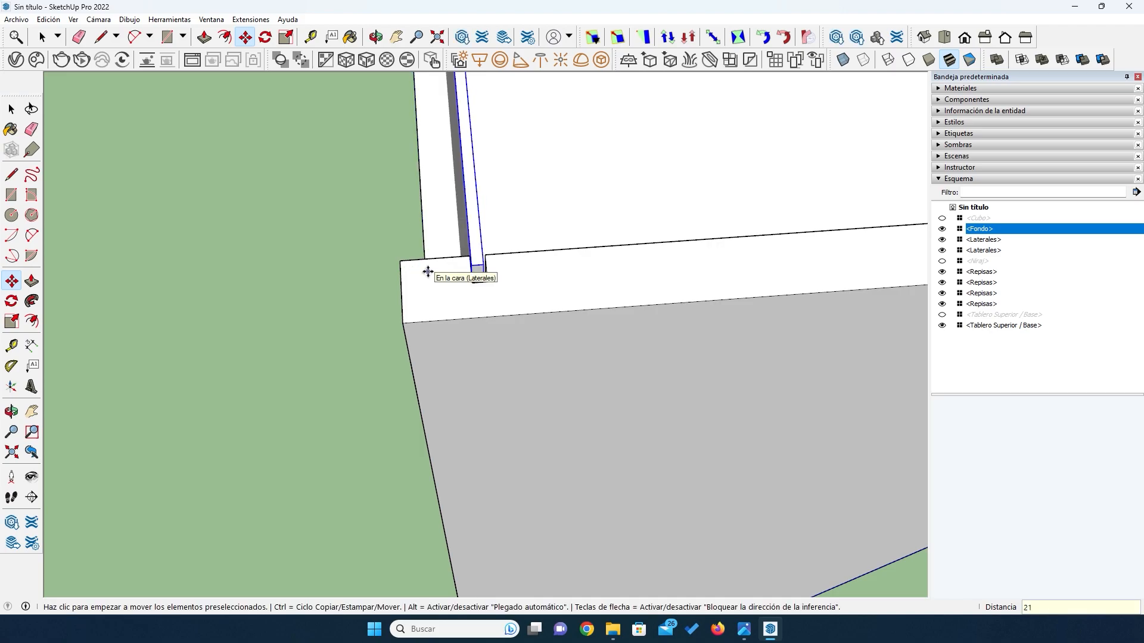
# - Show the hidden top board and view the closed cabinet from behind
pyautogui.moveTo(416, 327); pyautogui.dragTo(387, 314, button='middle')
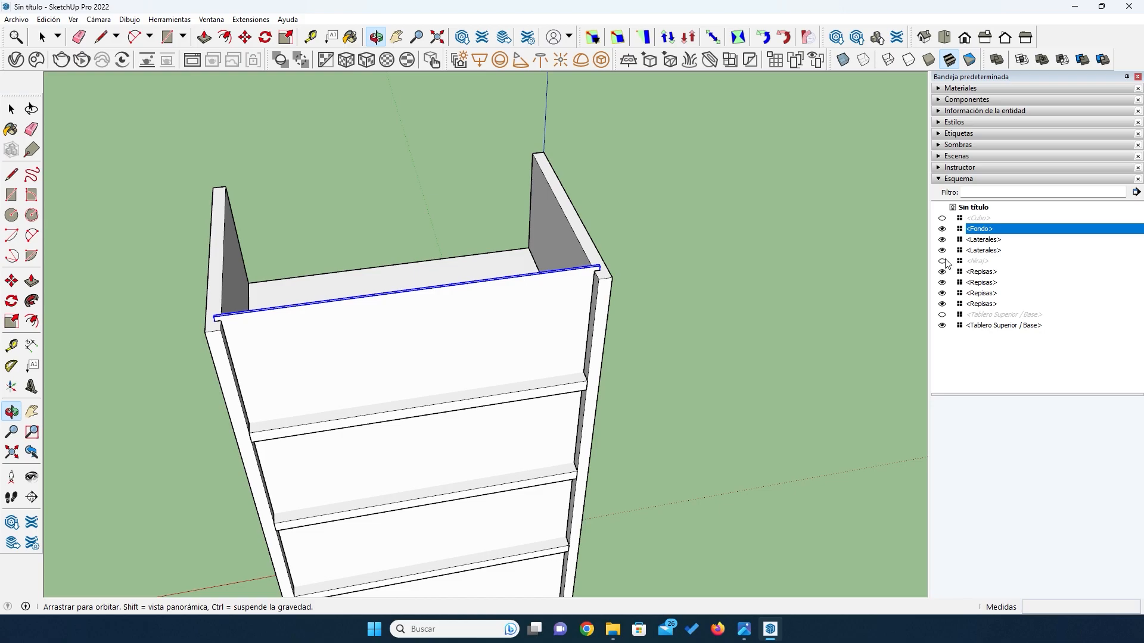
pyautogui.click(942, 315)
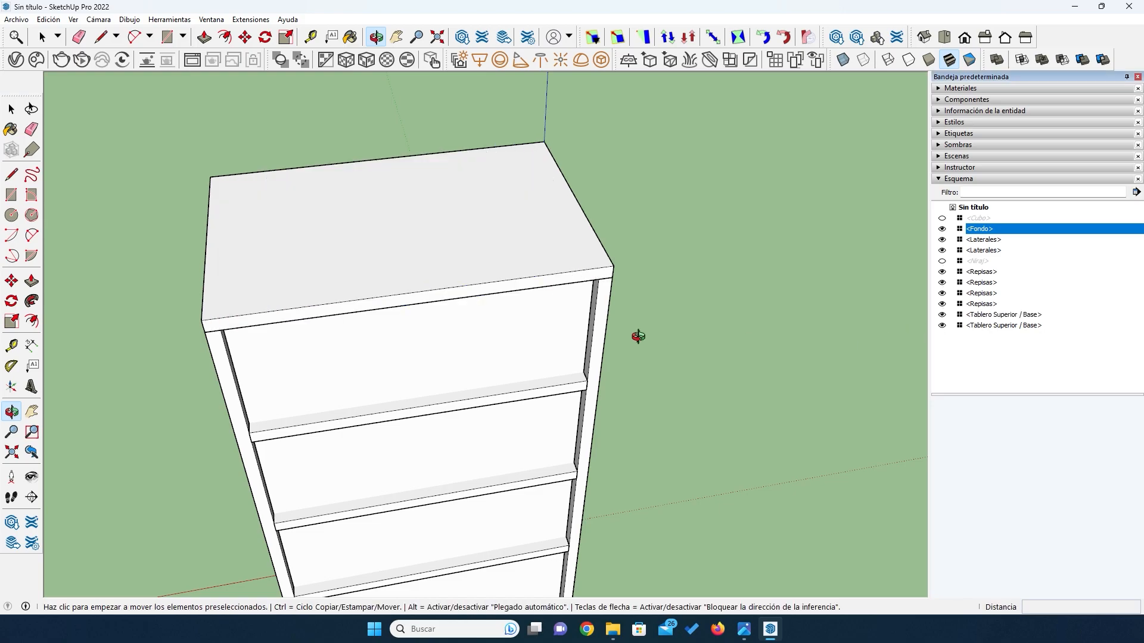
pyautogui.scroll(3, 425, 393)
pyautogui.scroll(-5, 395, 405)
pyautogui.moveTo(373, 436); pyautogui.dragTo(552, 391, button='middle')
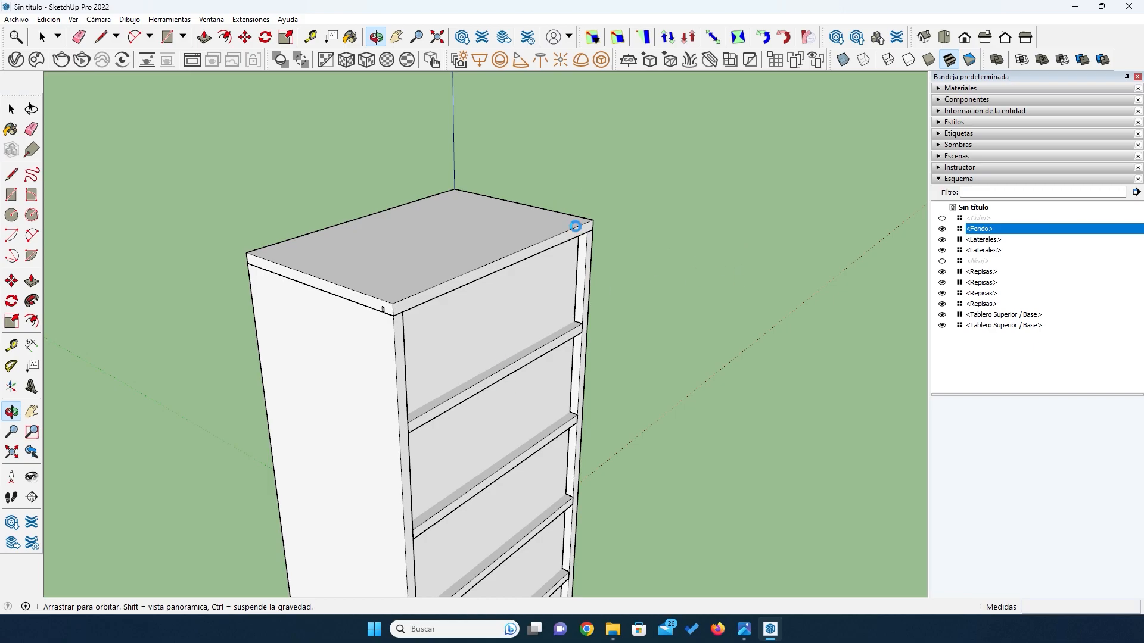
# - Hide the cabinet's top board to expose the upper edges of the side boards and back panel
pyautogui.press('space')
pyautogui.click(439, 272)
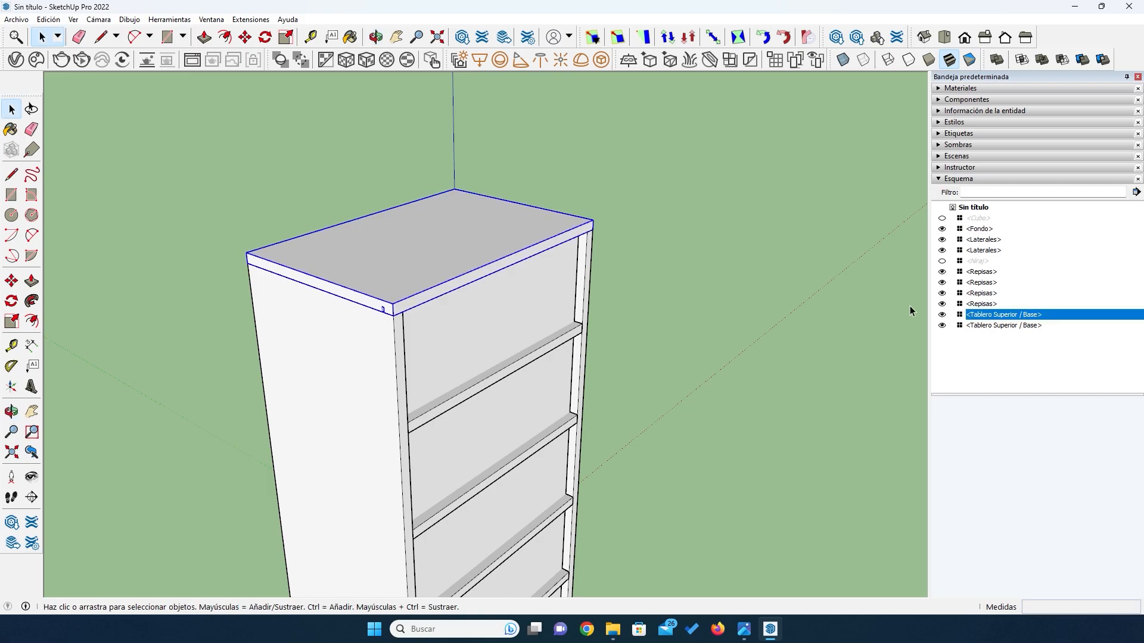
pyautogui.click(941, 315)
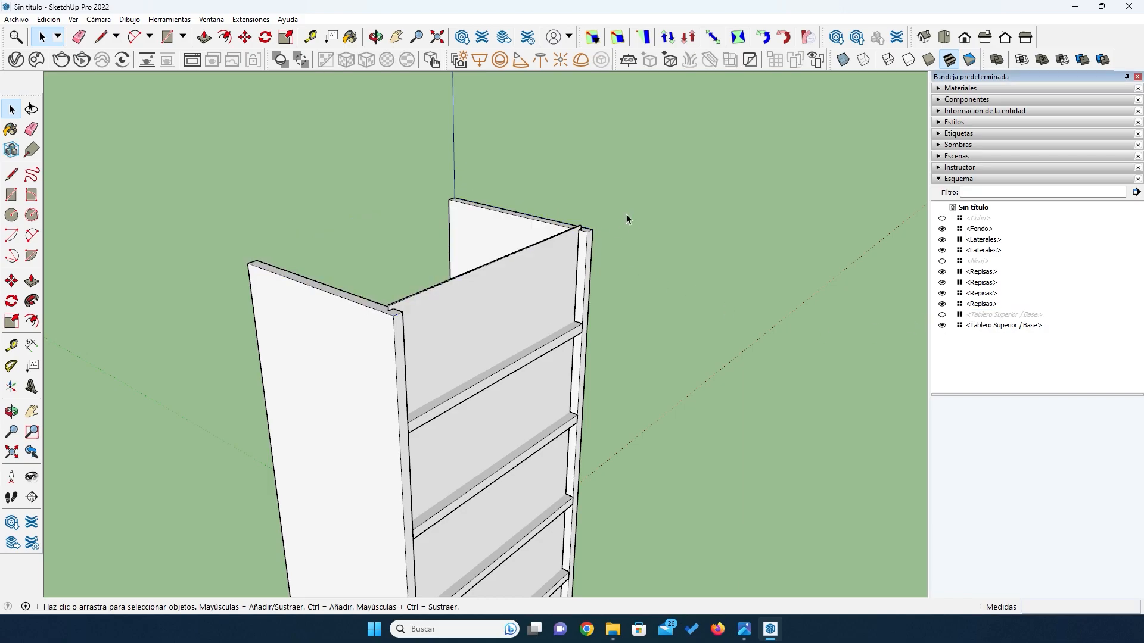
# - Measure the distance from a side board's rear edge to the front face of the back panel
pyautogui.moveTo(529, 250); pyautogui.dragTo(602, 434, button='middle')
pyautogui.scroll(8, 601, 366)
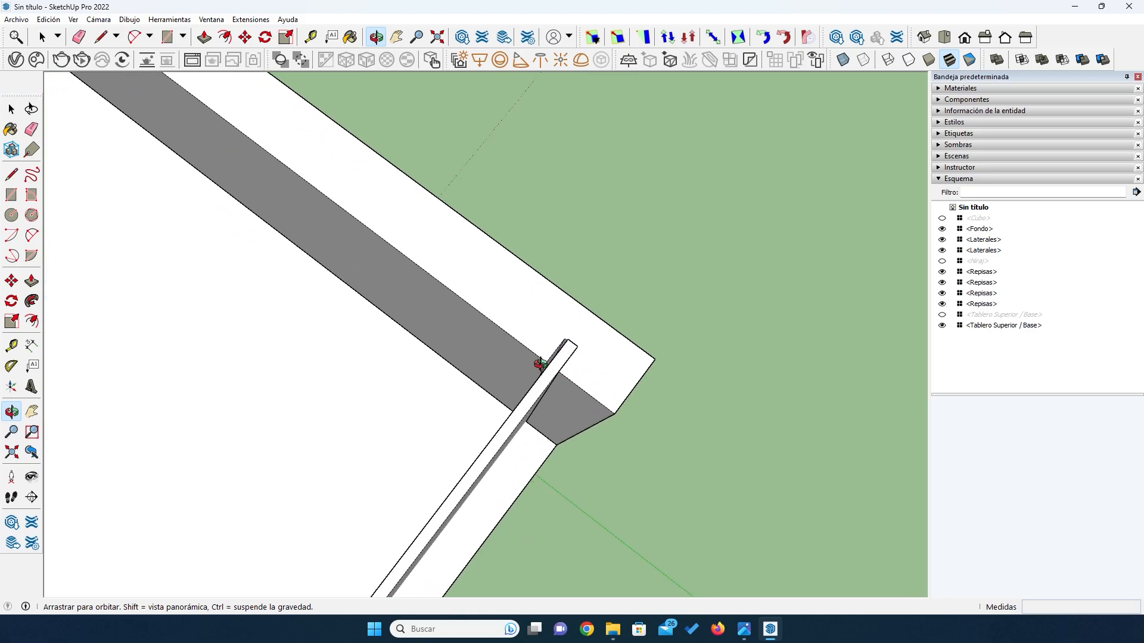
pyautogui.scroll(2, 540, 364)
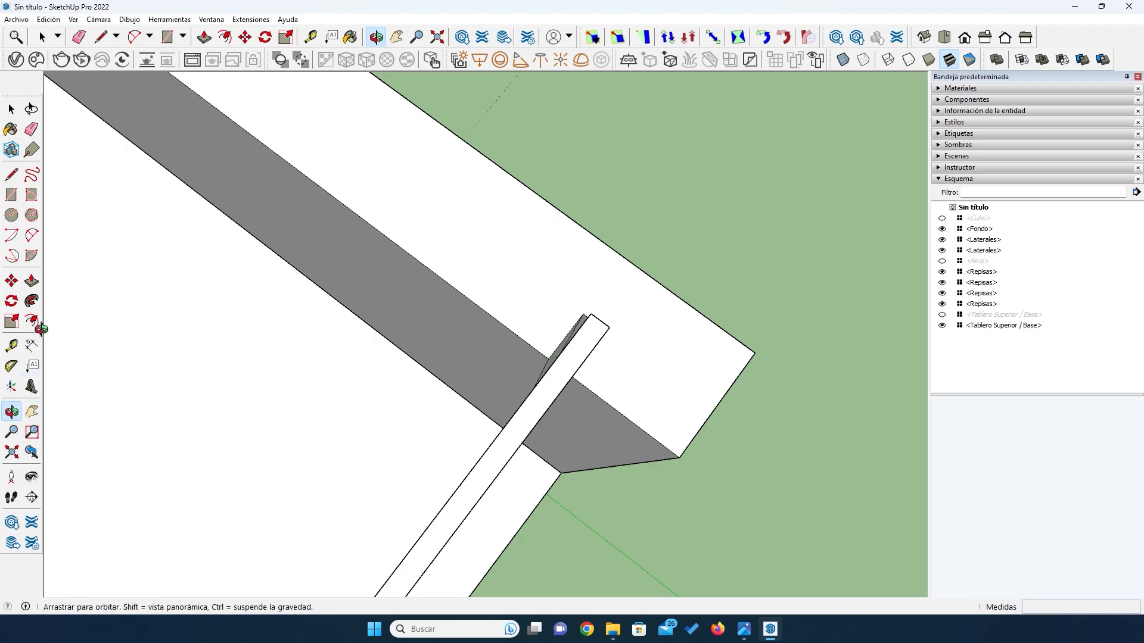
pyautogui.click(31, 344)
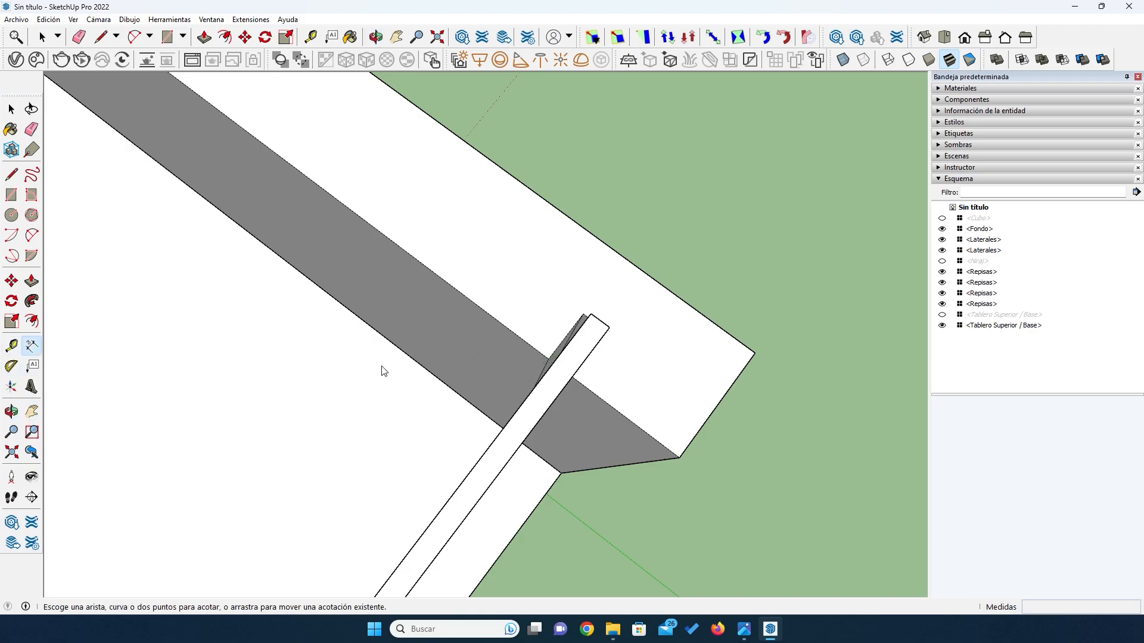
pyautogui.click(679, 457)
pyautogui.click(548, 360)
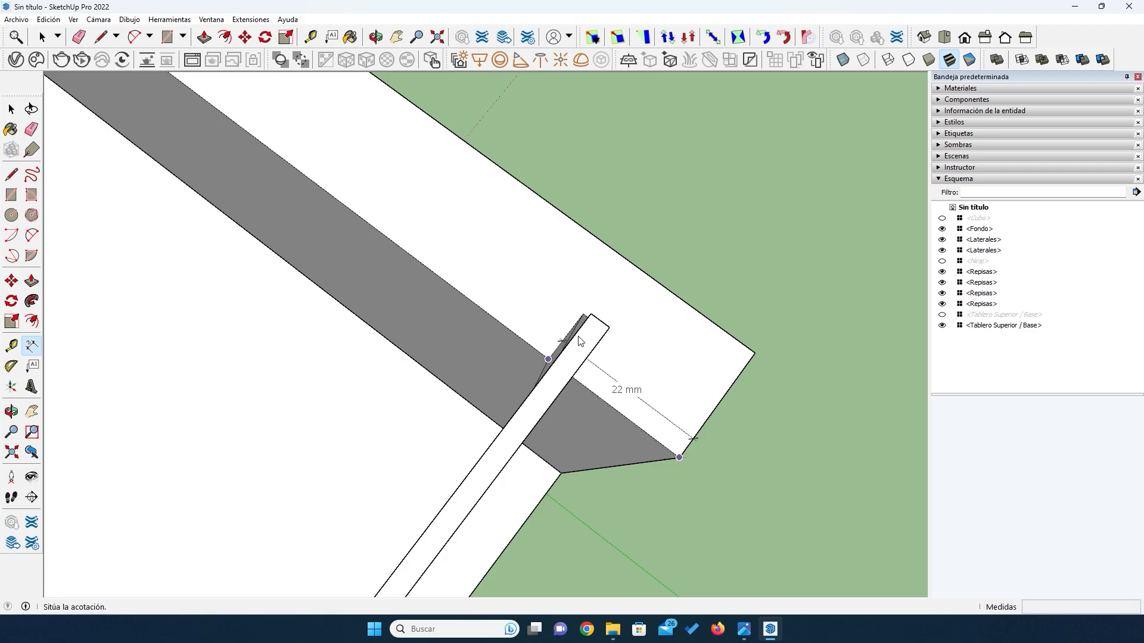
pyautogui.press('Escape')
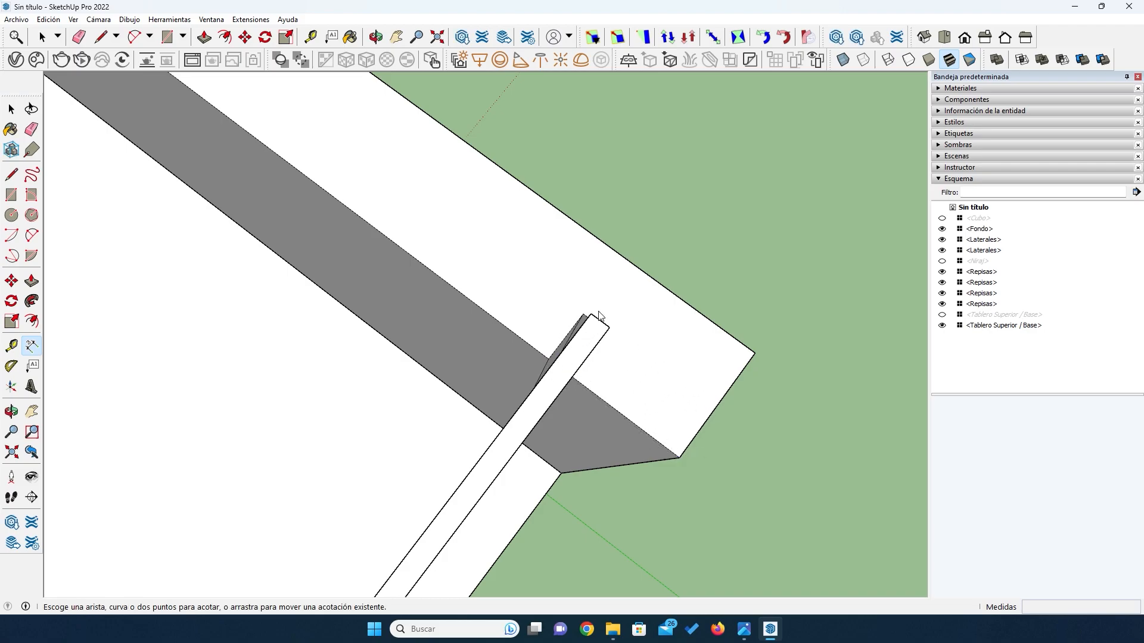
# - Shorten the depth of all four shelves by 22 mm from the rear with box scaling, keeping their front edges in place
pyautogui.moveTo(408, 462); pyautogui.dragTo(739, 373, button='middle')
pyautogui.scroll(-4, 702, 378)
pyautogui.moveTo(517, 442); pyautogui.dragTo(400, 299)
pyautogui.scroll(-5, 399, 299)
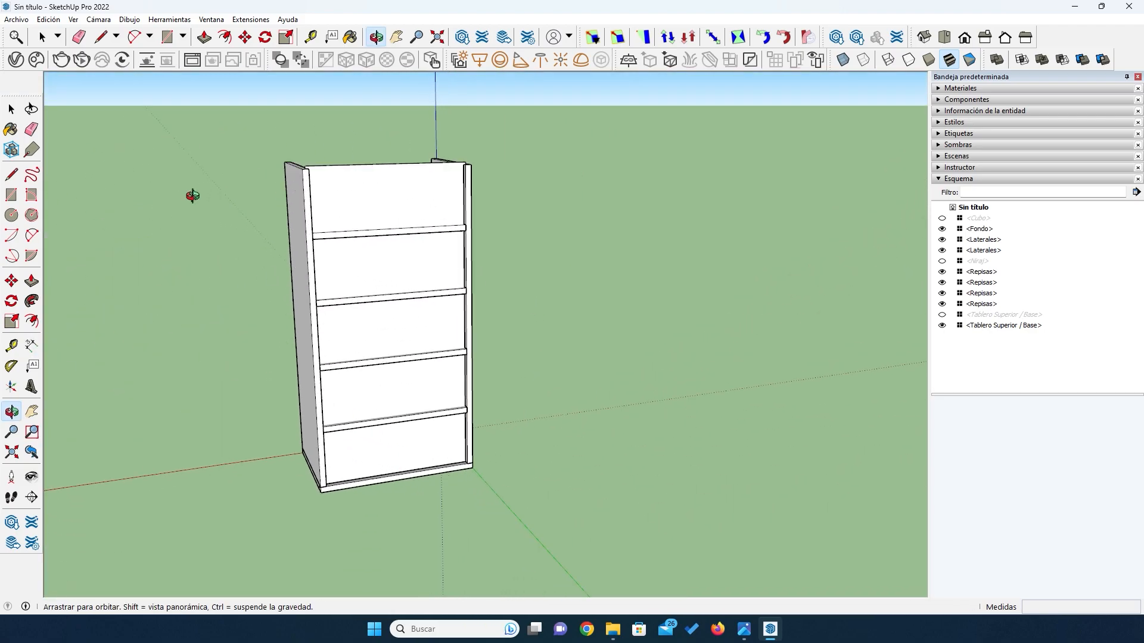
pyautogui.click(11, 109)
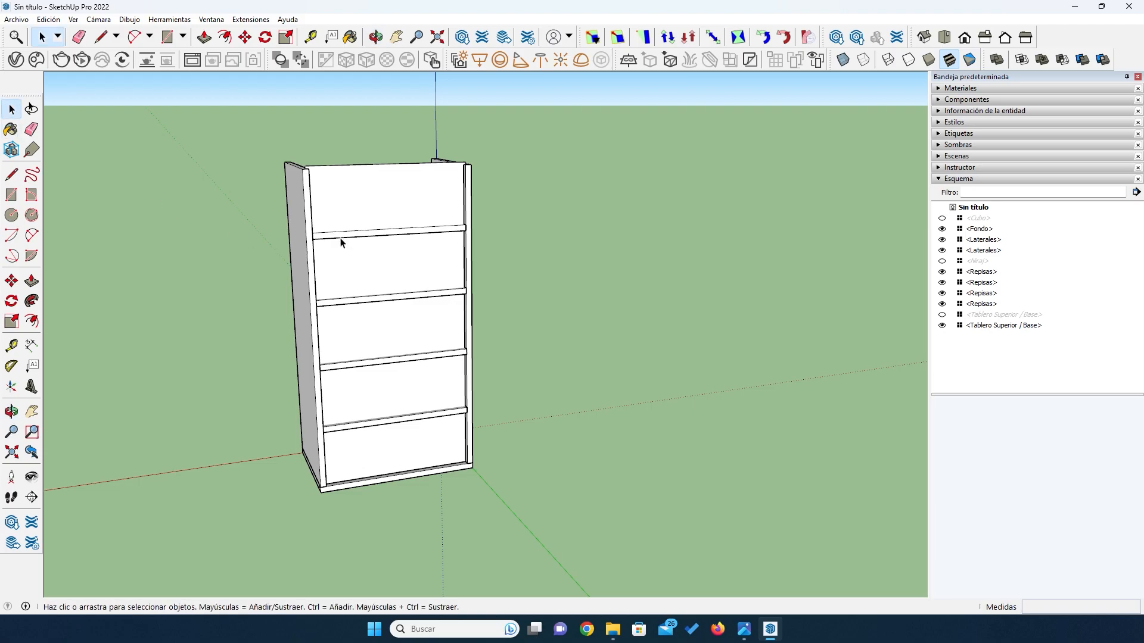
pyautogui.click(341, 240)
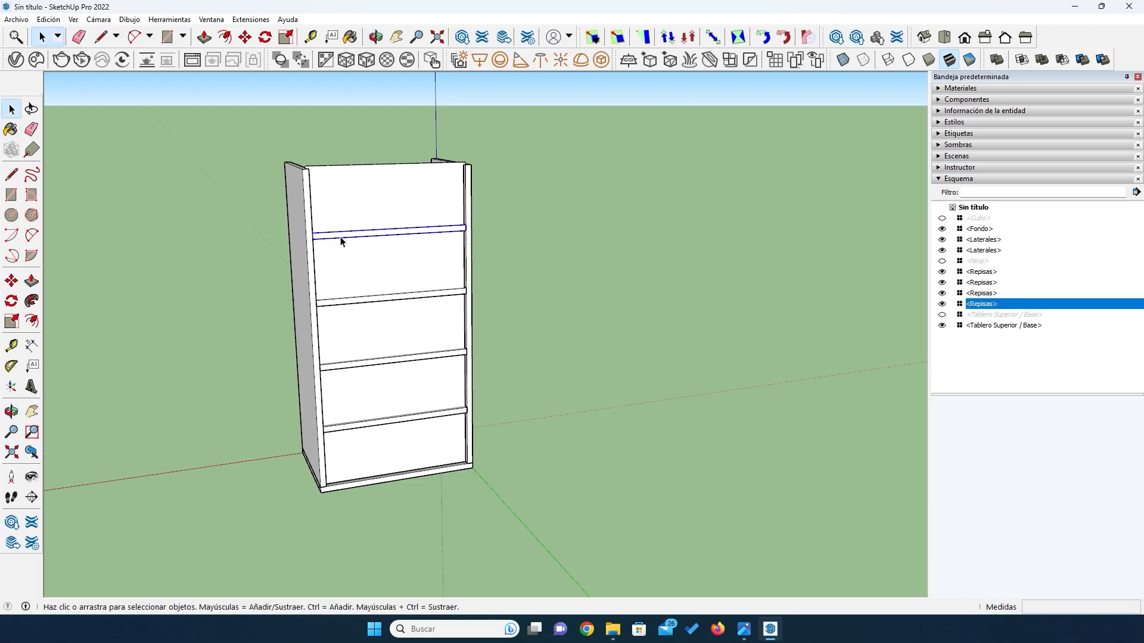
pyautogui.keyDown('shift'); pyautogui.click(381, 297); pyautogui.keyUp('shift')
pyautogui.keyDown('shift'); pyautogui.click(405, 360); pyautogui.keyUp('shift')
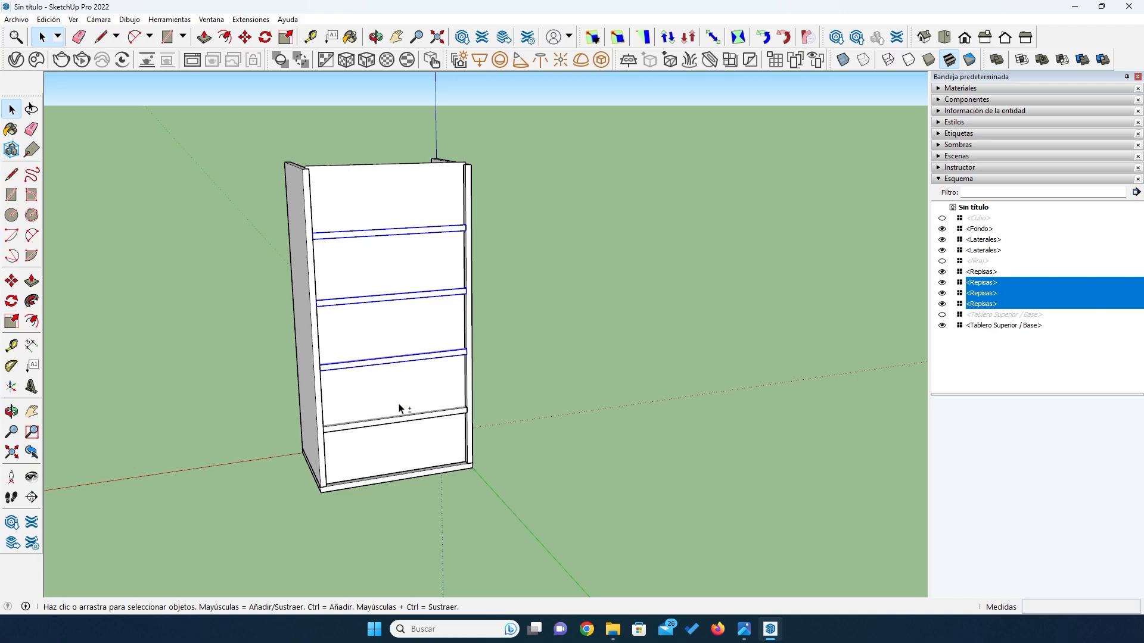
pyautogui.keyDown('shift'); pyautogui.click(397, 422); pyautogui.keyUp('shift')
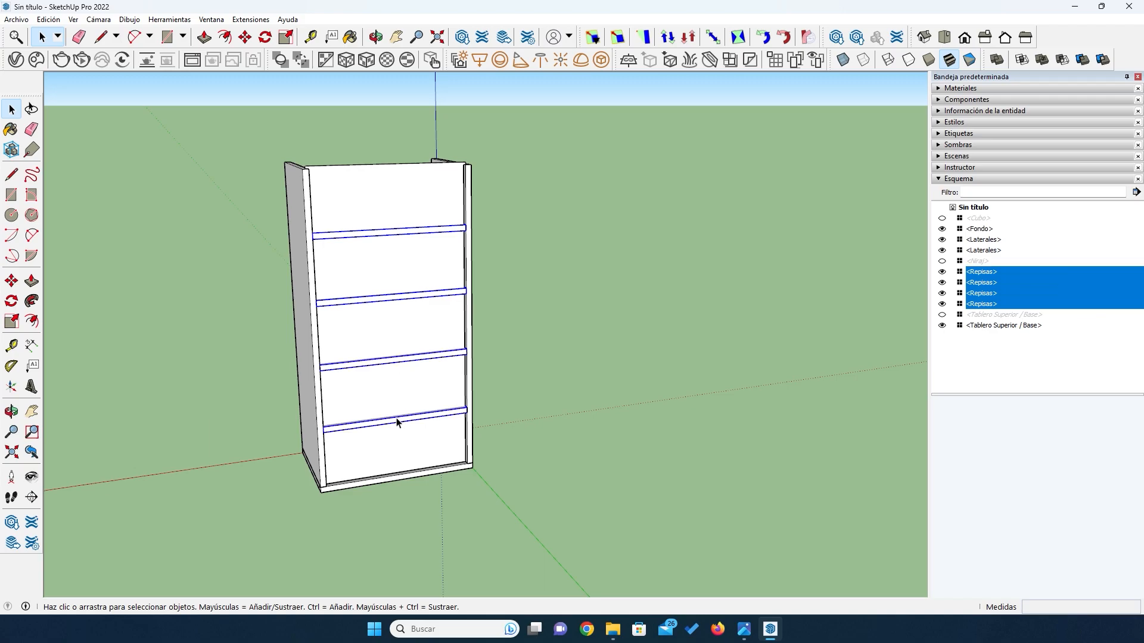
pyautogui.press('s')
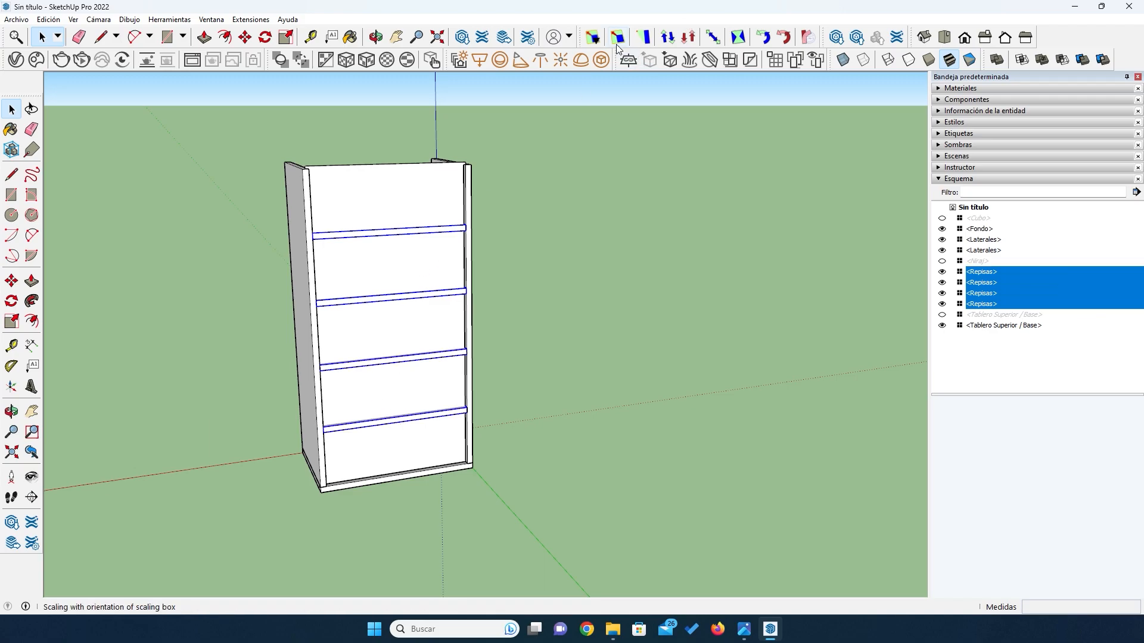
pyautogui.click(394, 328)
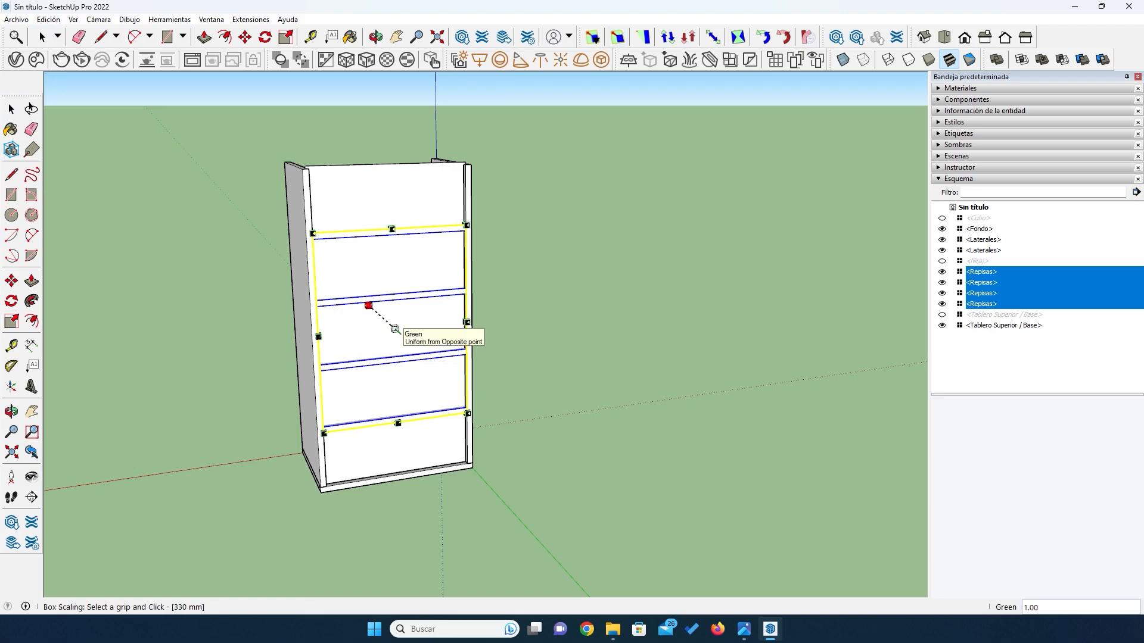
pyautogui.click(394, 328)
pyautogui.press('Right')
pyautogui.write('-')
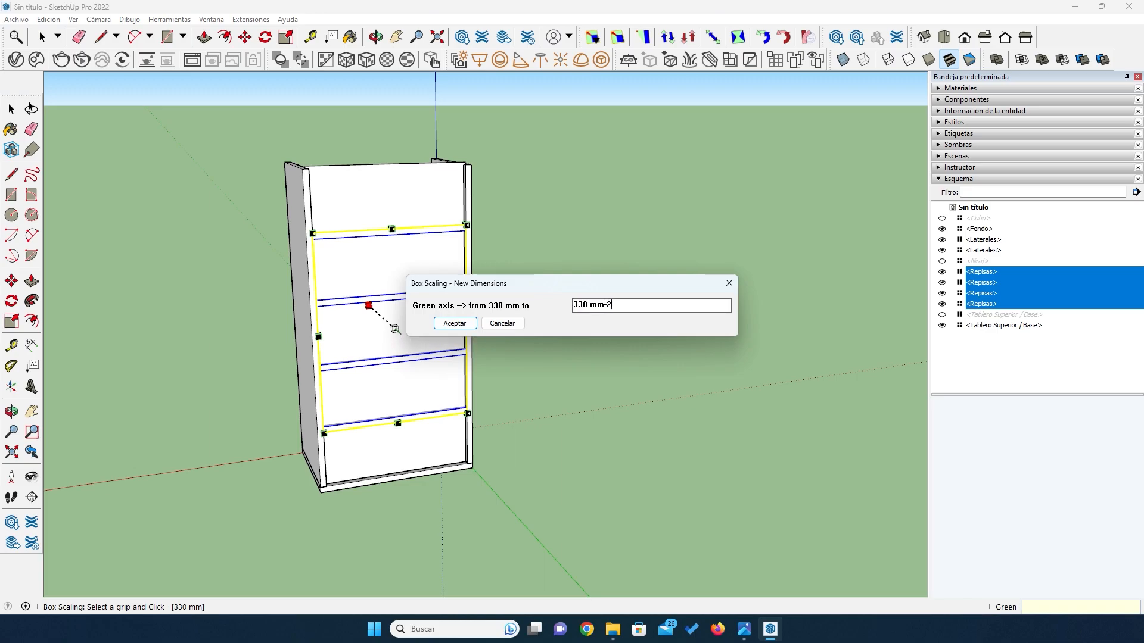
pyautogui.press('Return')
pyautogui.press('space')
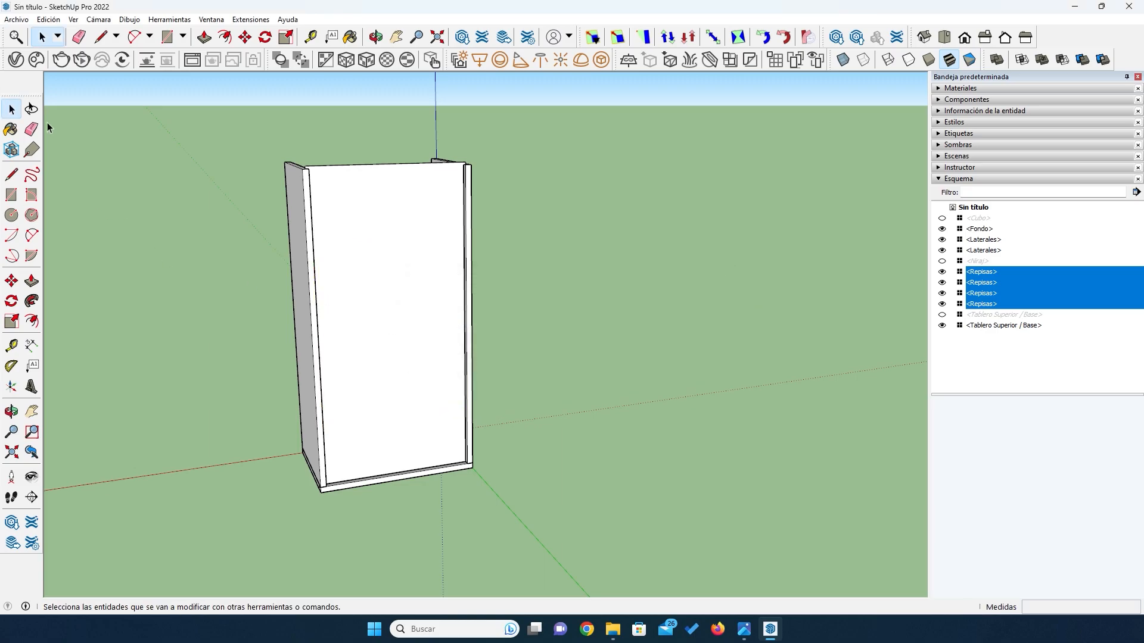
pyautogui.click(202, 242)
# - Examine from the front how the shortened shelves meet the back panel and side boards
pyautogui.moveTo(201, 241); pyautogui.dragTo(542, 383, button='middle')
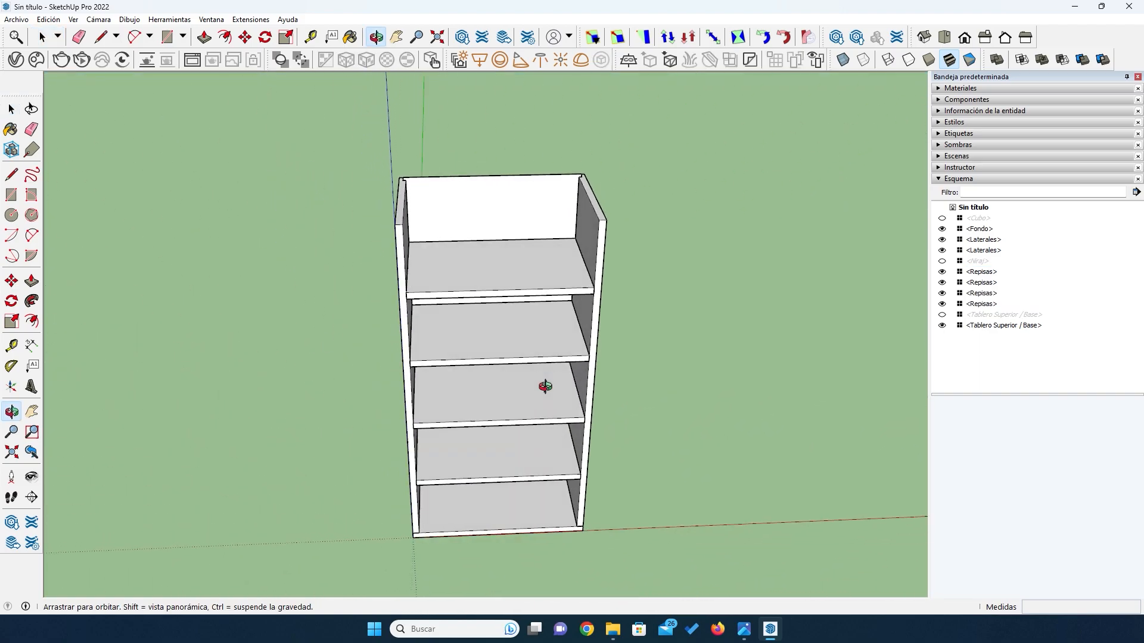
pyautogui.scroll(3, 502, 256)
pyautogui.scroll(3, 503, 256)
pyautogui.moveTo(502, 256); pyautogui.dragTo(404, 312, button='middle')
pyautogui.scroll(3, 399, 303)
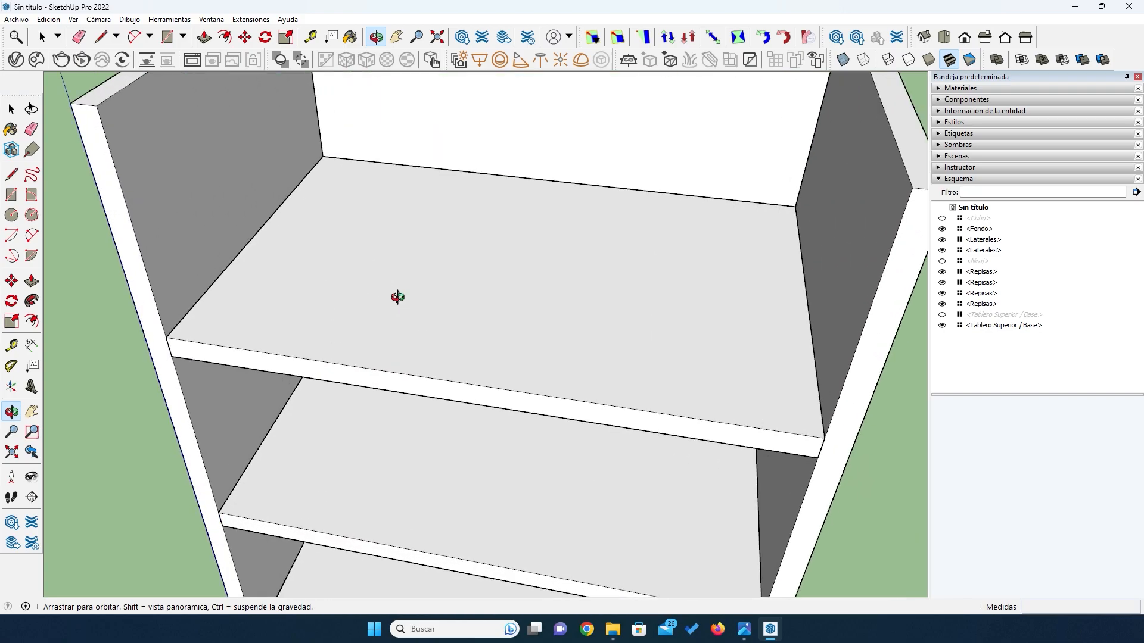
pyautogui.scroll(-5, 397, 296)
pyautogui.moveTo(378, 298); pyautogui.dragTo(462, 284)
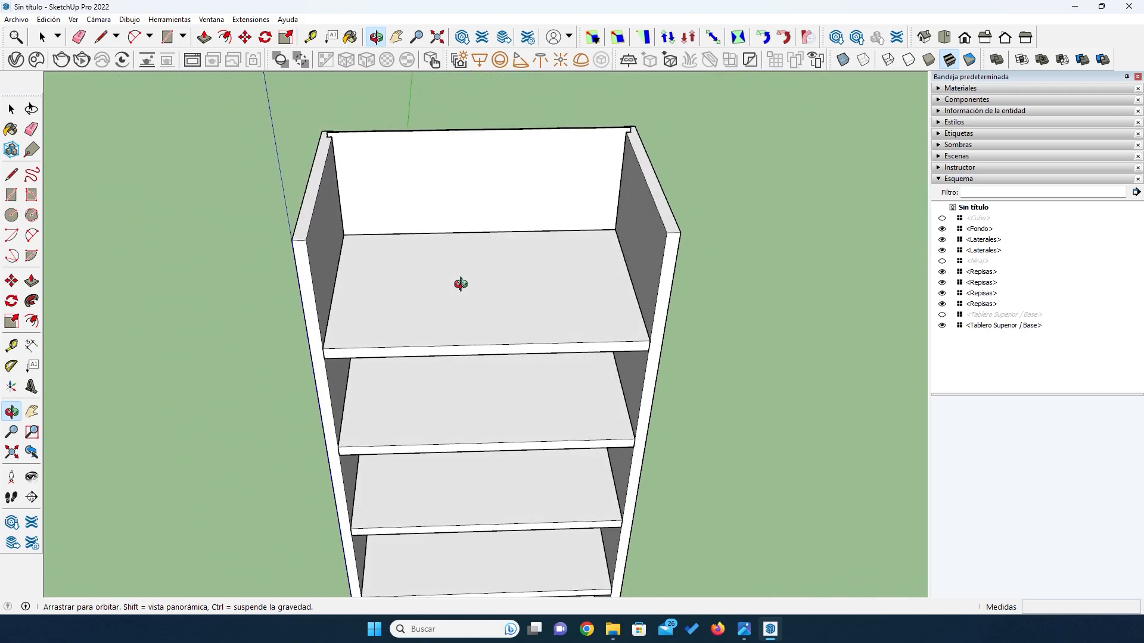
# - Show the hidden top board and view the complete cabinet body from the front corner
pyautogui.click(941, 314)
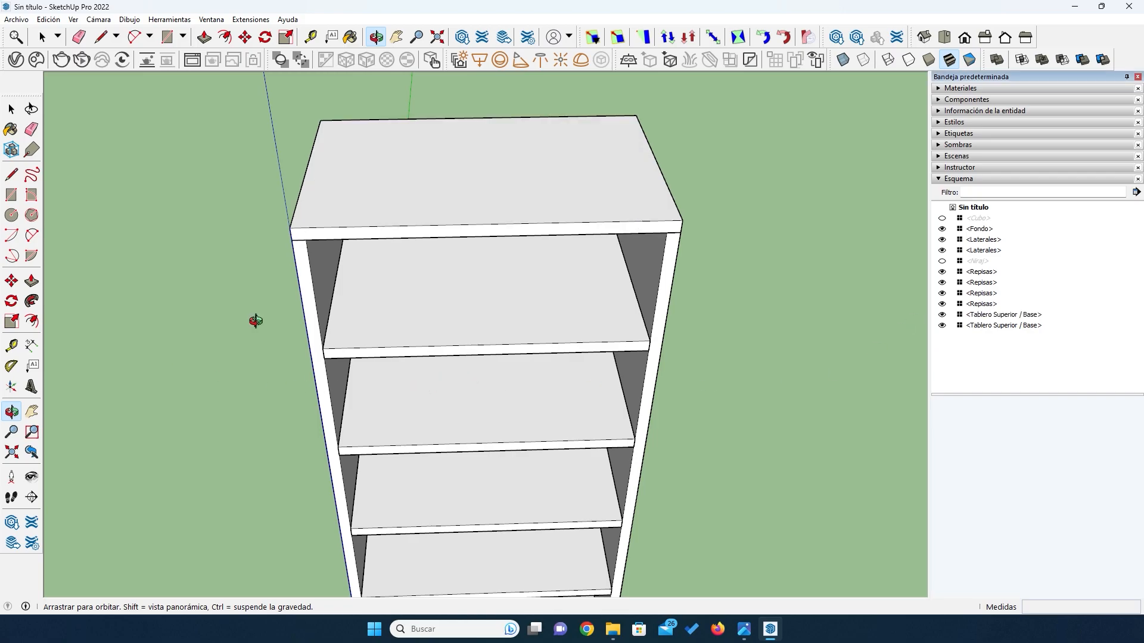
pyautogui.moveTo(236, 374); pyautogui.dragTo(450, 219)
pyautogui.scroll(-3, 417, 256)
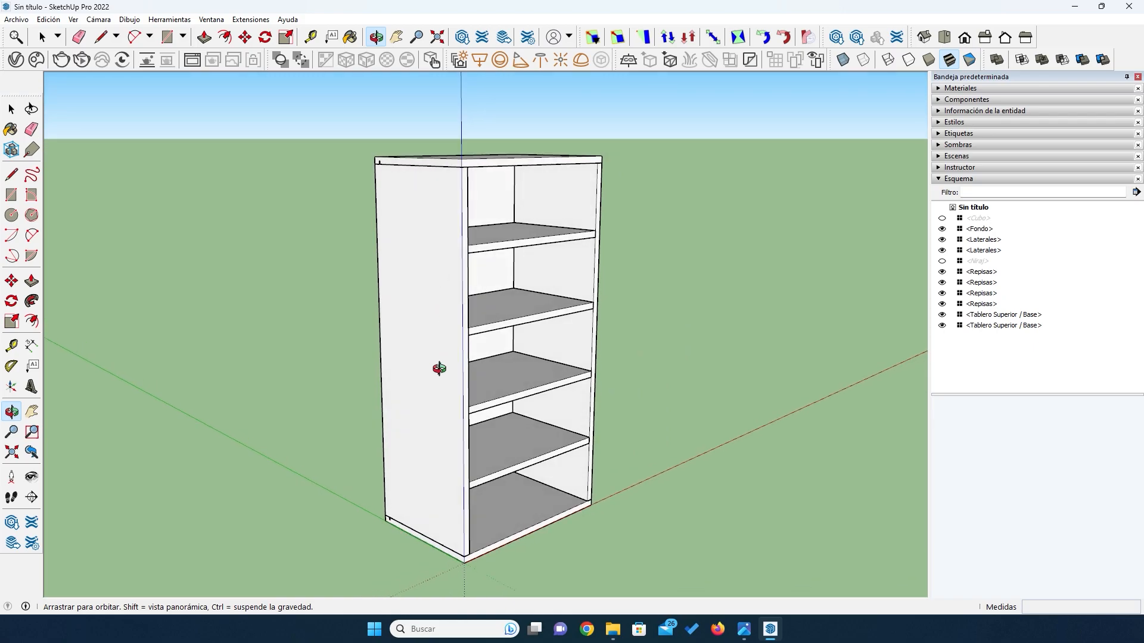
pyautogui.moveTo(429, 378); pyautogui.dragTo(467, 442)
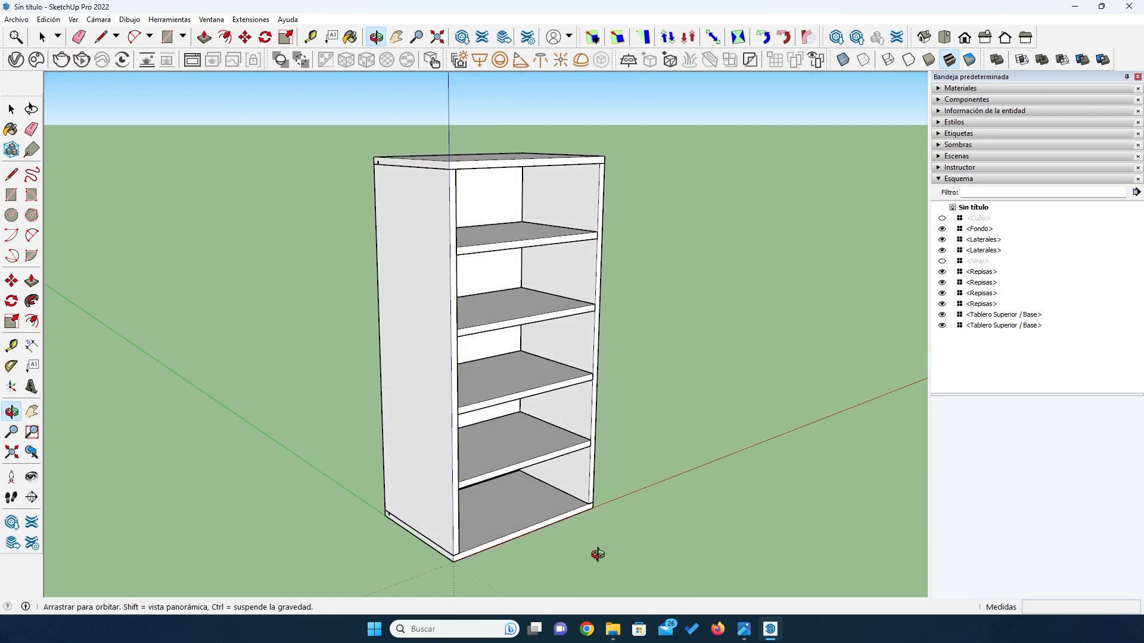
# - Switch to the image viewer and bring up the reference picture of the closed cabinet with its overall dimensions
pyautogui.click(744, 629)
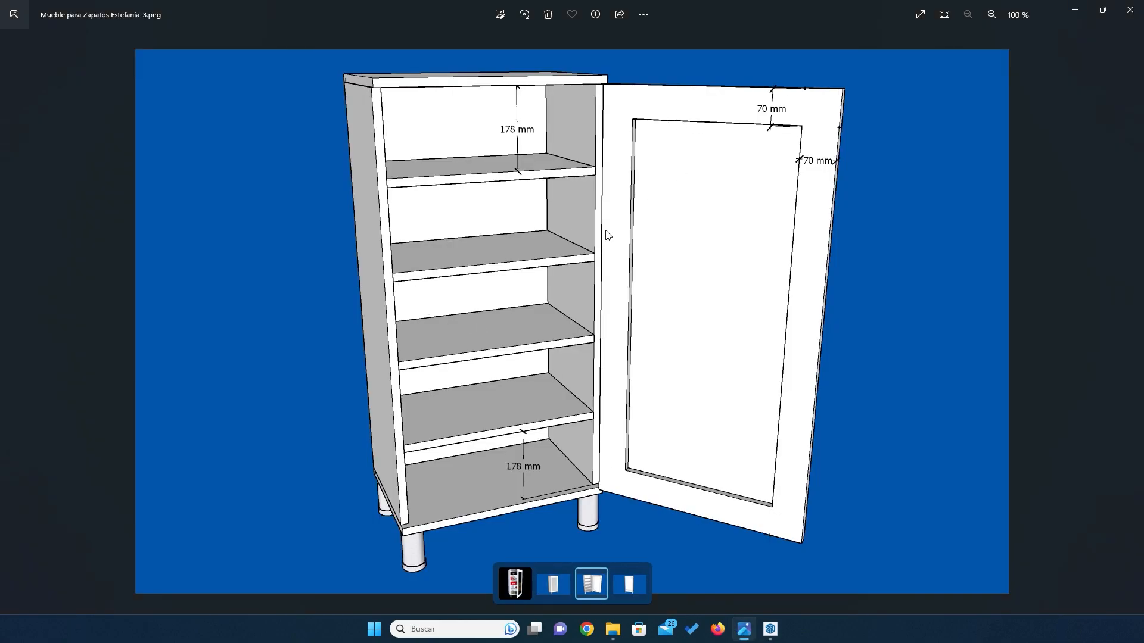
pyautogui.press('Left')
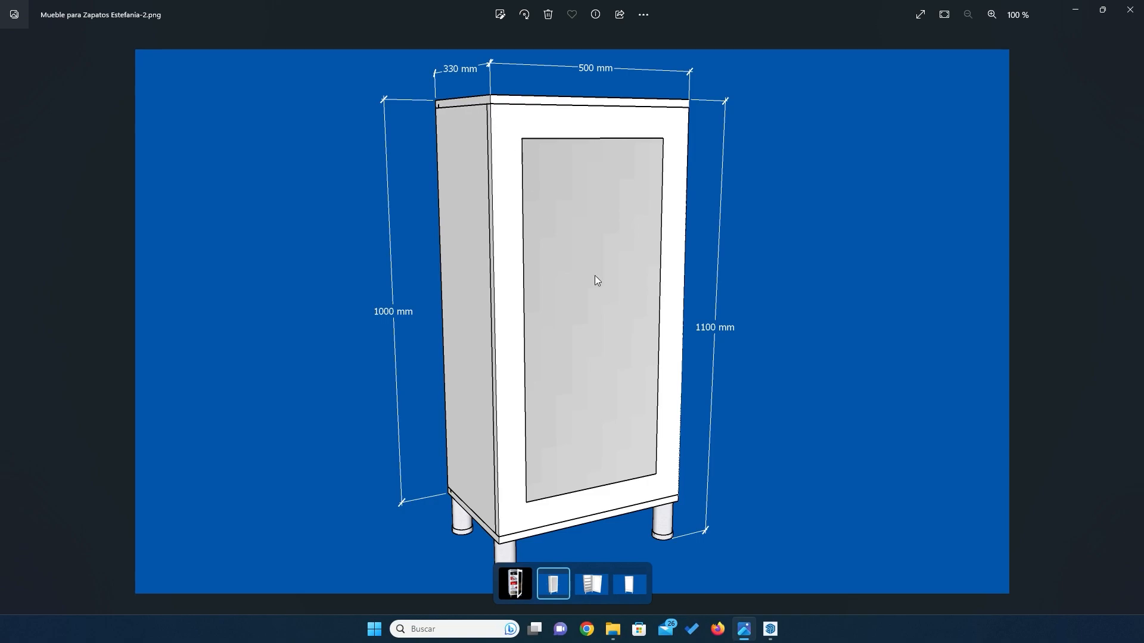
# - Switch back to SketchUp and view the open cabinet body from the front
pyautogui.moveTo(749, 633)
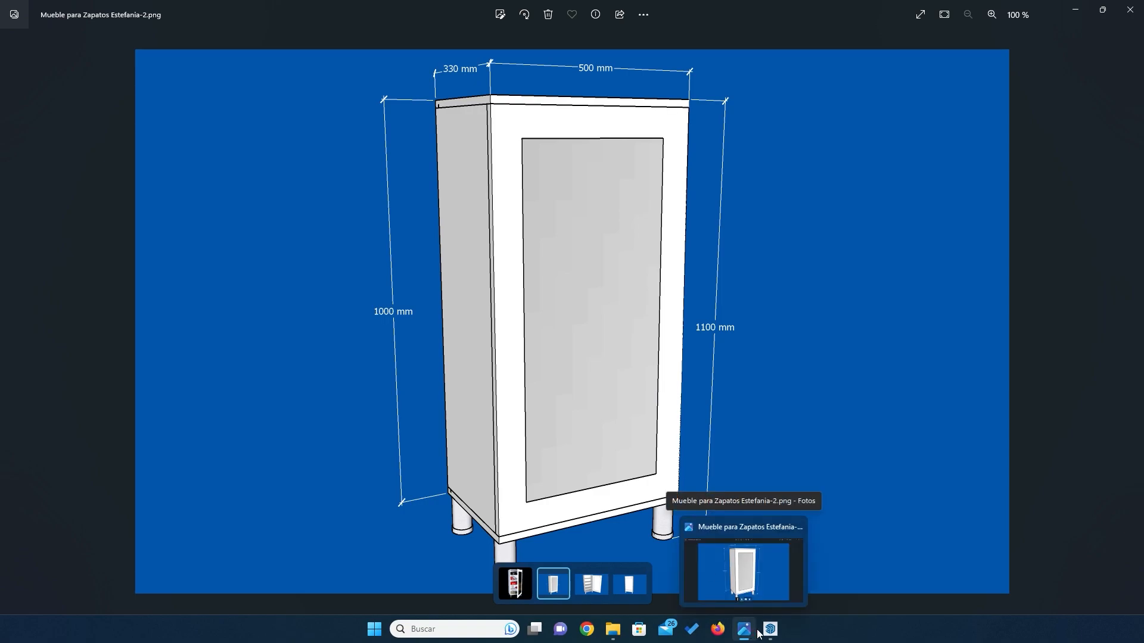
pyautogui.click(770, 630)
pyautogui.moveTo(501, 309); pyautogui.dragTo(442, 308)
pyautogui.scroll(2, 477, 331)
pyautogui.scroll(-5, 473, 335)
pyautogui.scroll(3, 441, 301)
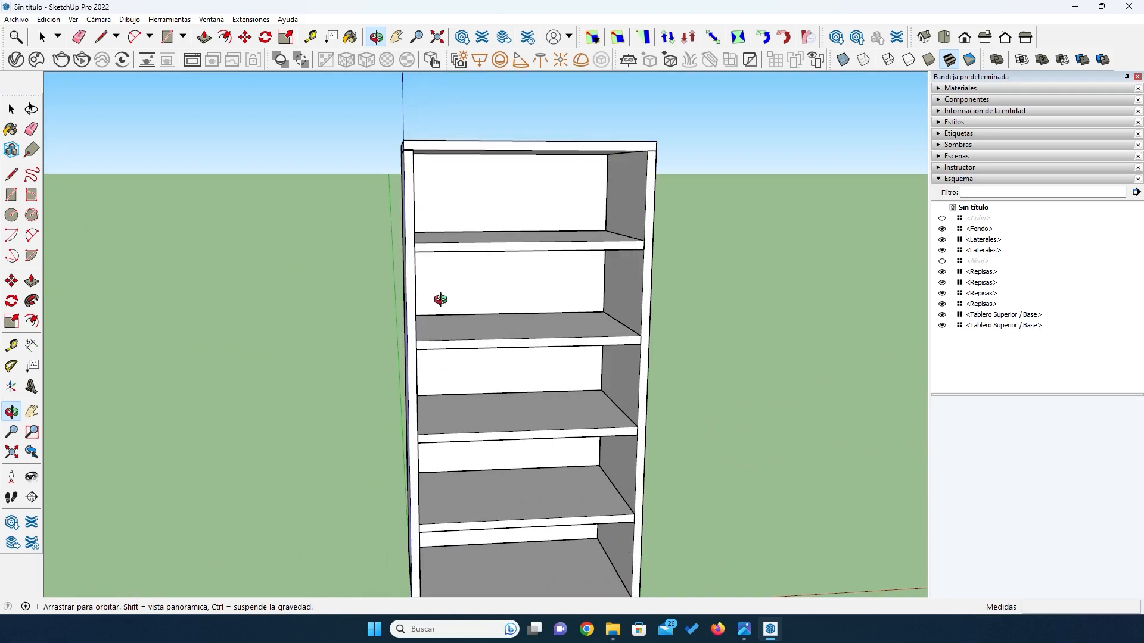
pyautogui.scroll(-2, 441, 299)
# - Draw a 964 × 500 mm rectangle across the cabinet front, from the underside of the top board to the upper edge of the base
pyautogui.click(10, 195)
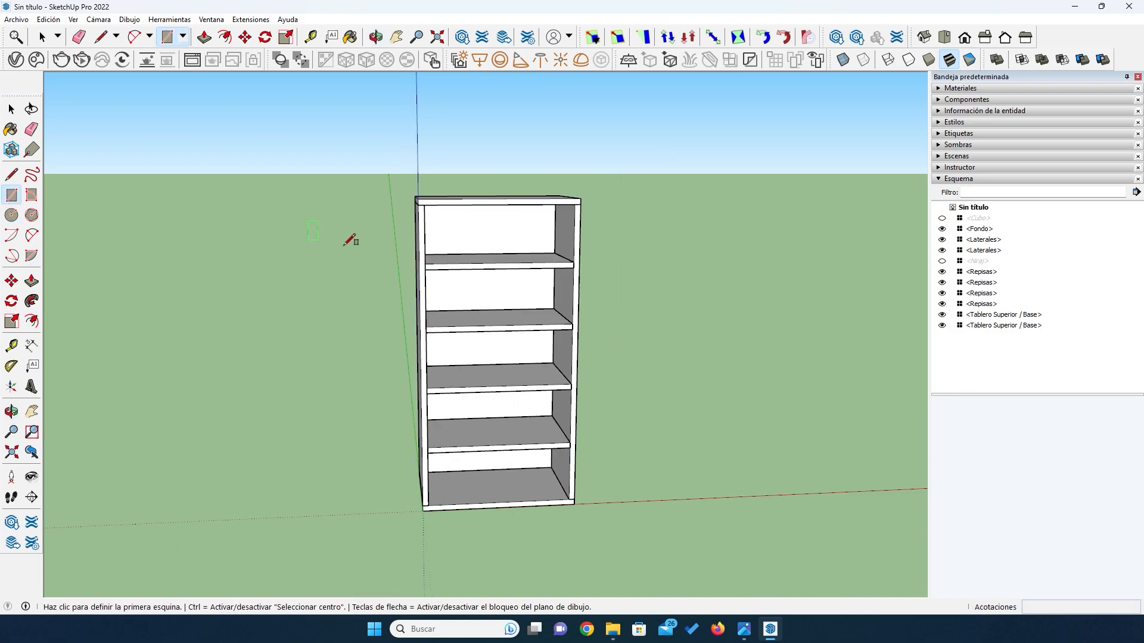
pyautogui.scroll(3, 421, 205)
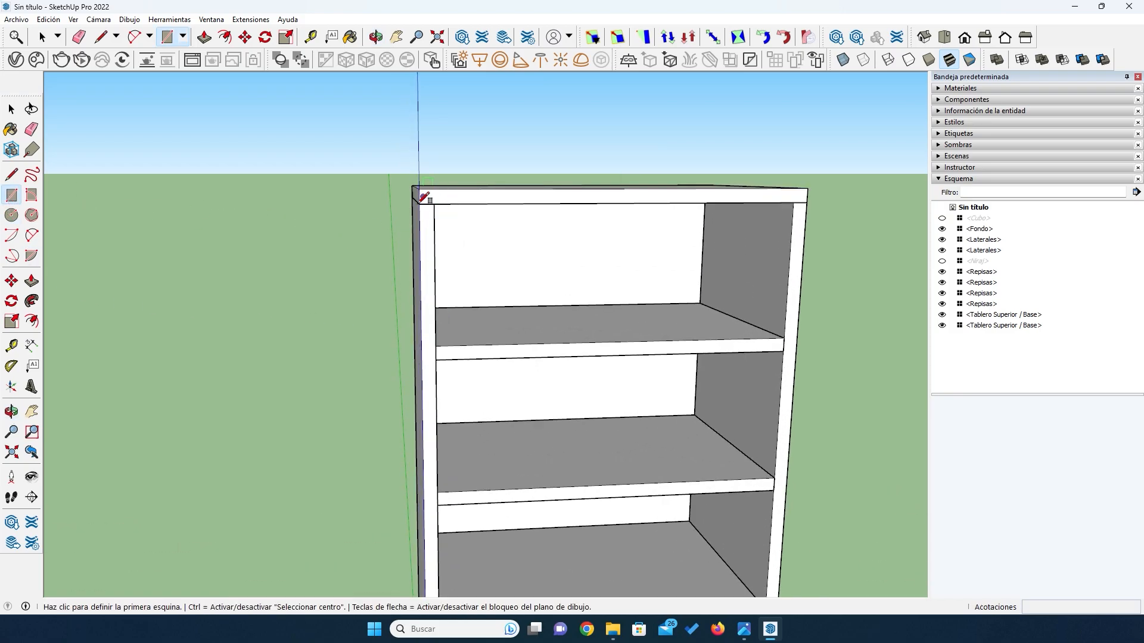
pyautogui.scroll(4, 421, 203)
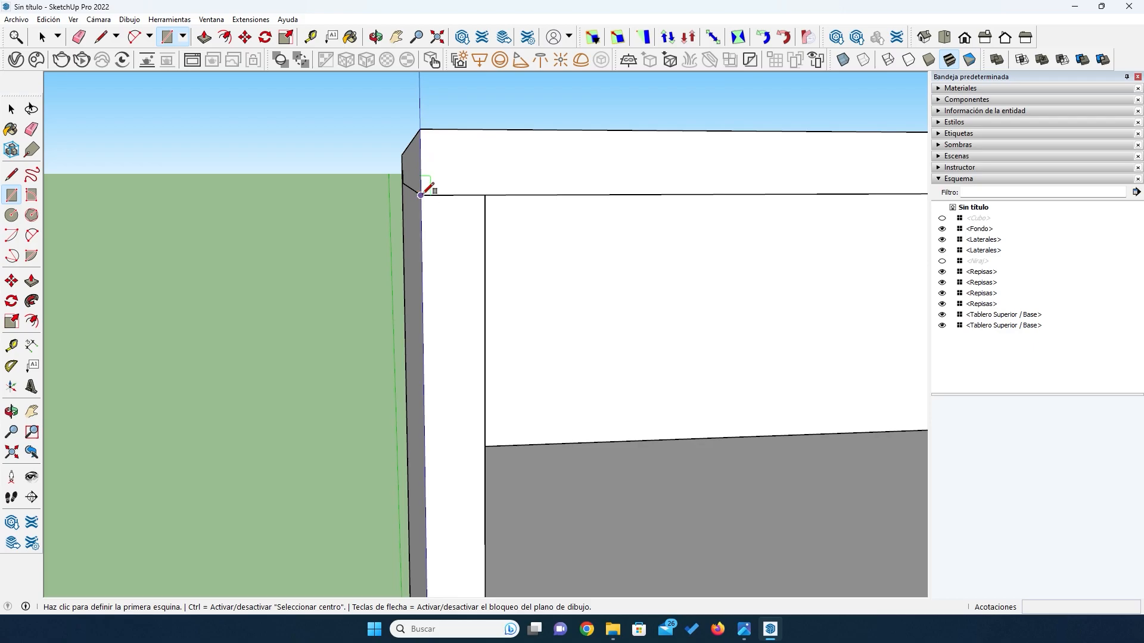
pyautogui.click(421, 194)
pyautogui.scroll(-6, 422, 194)
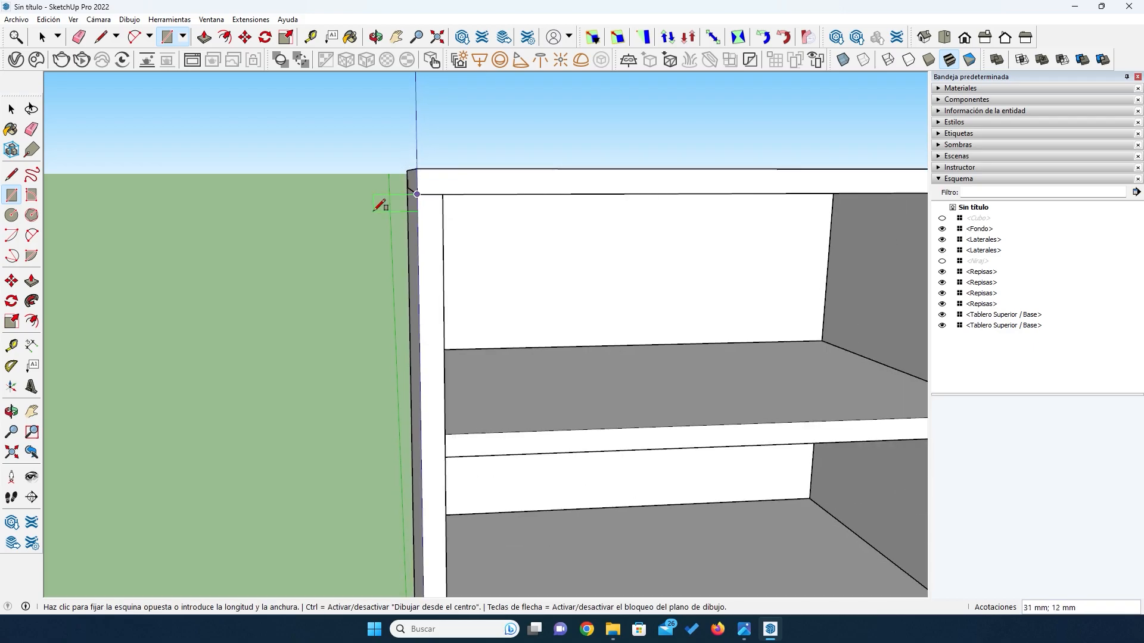
pyautogui.scroll(-2, 462, 526)
pyautogui.scroll(6, 585, 498)
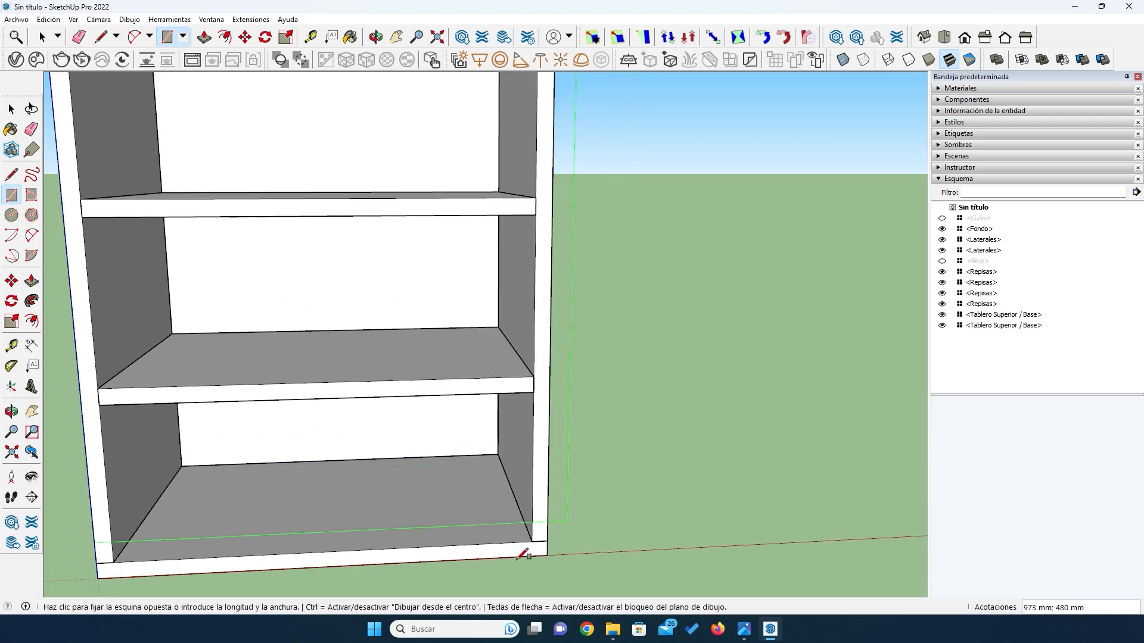
pyautogui.click(547, 541)
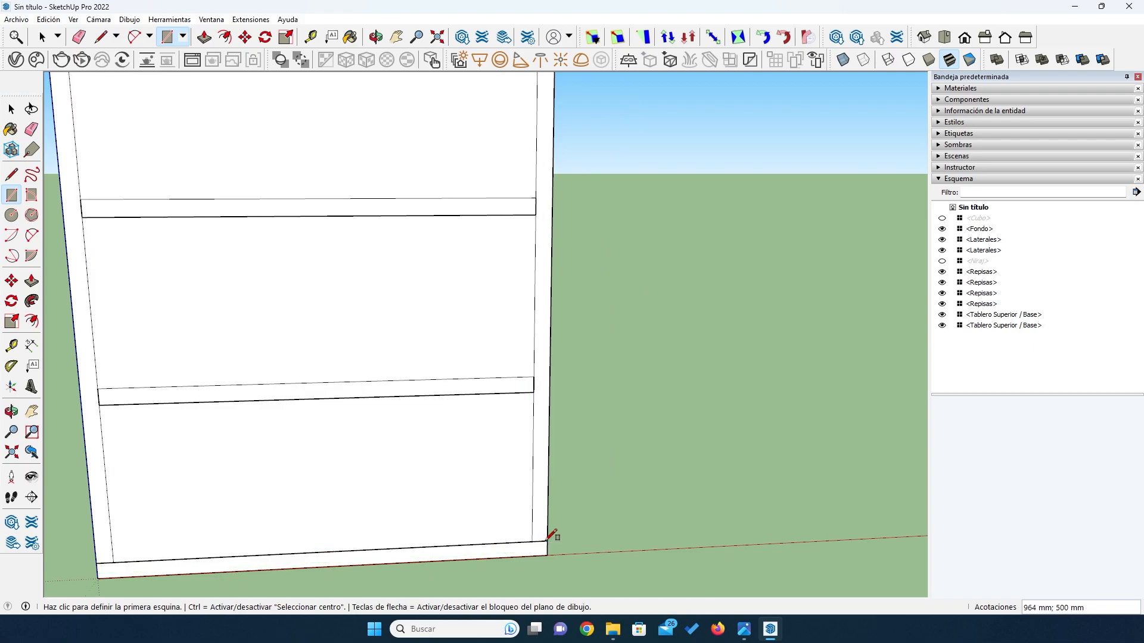
# - Extrude the front rectangle 18 mm outward with Push/Pull to form the door panel
pyautogui.press('space')
pyautogui.press('p')
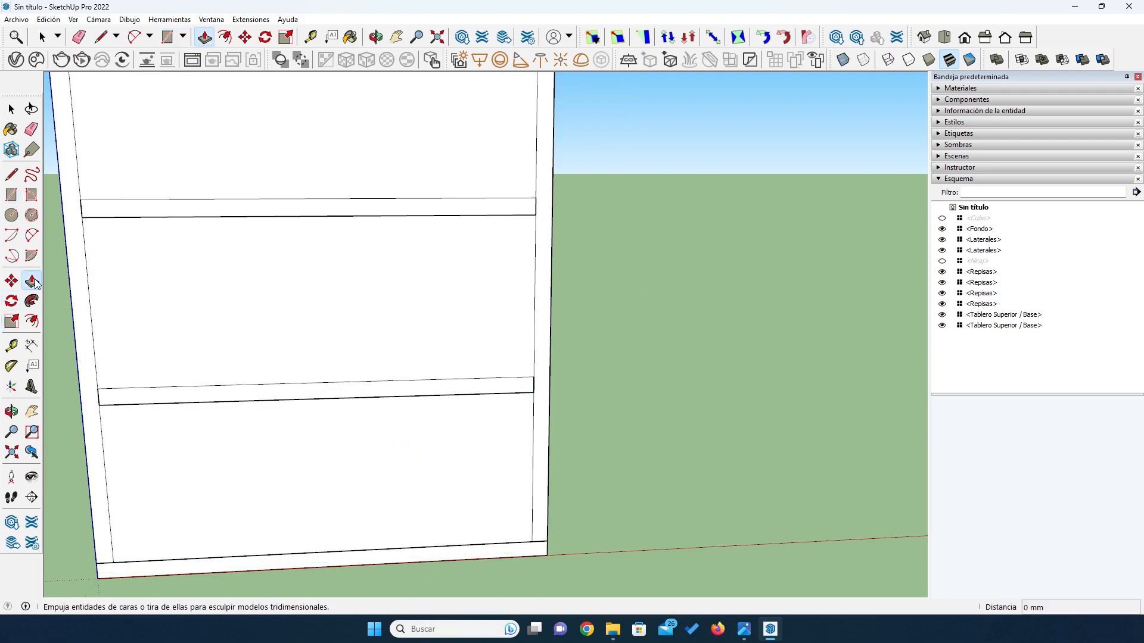
pyautogui.click(335, 300)
pyautogui.click(332, 306)
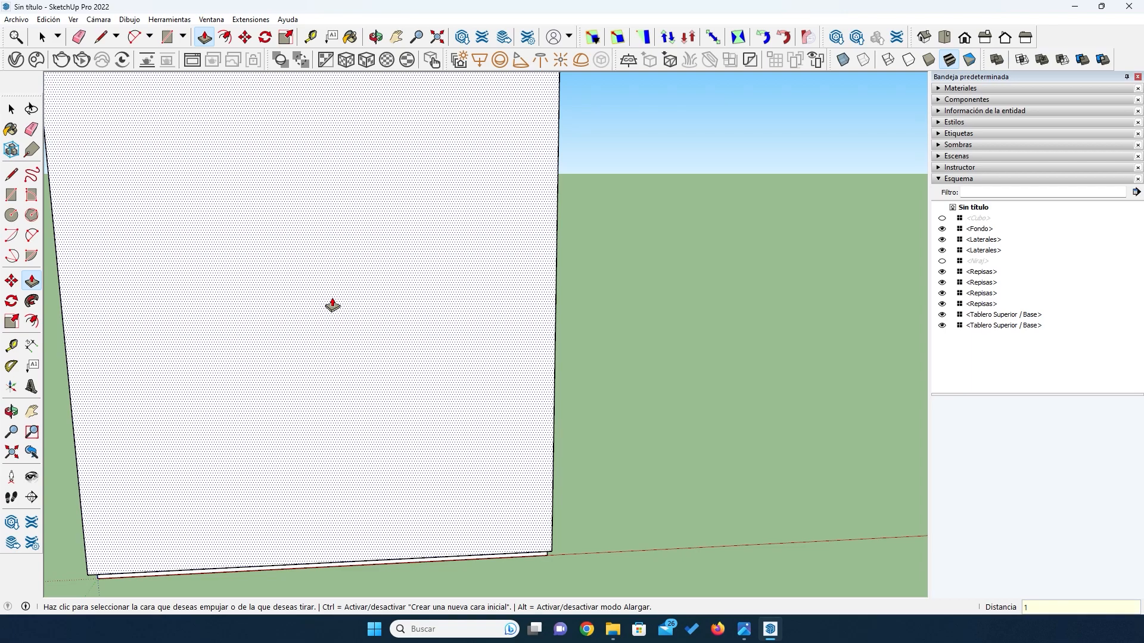
# - Turn the complete door panel into a component named Puerta
pyautogui.press('space')
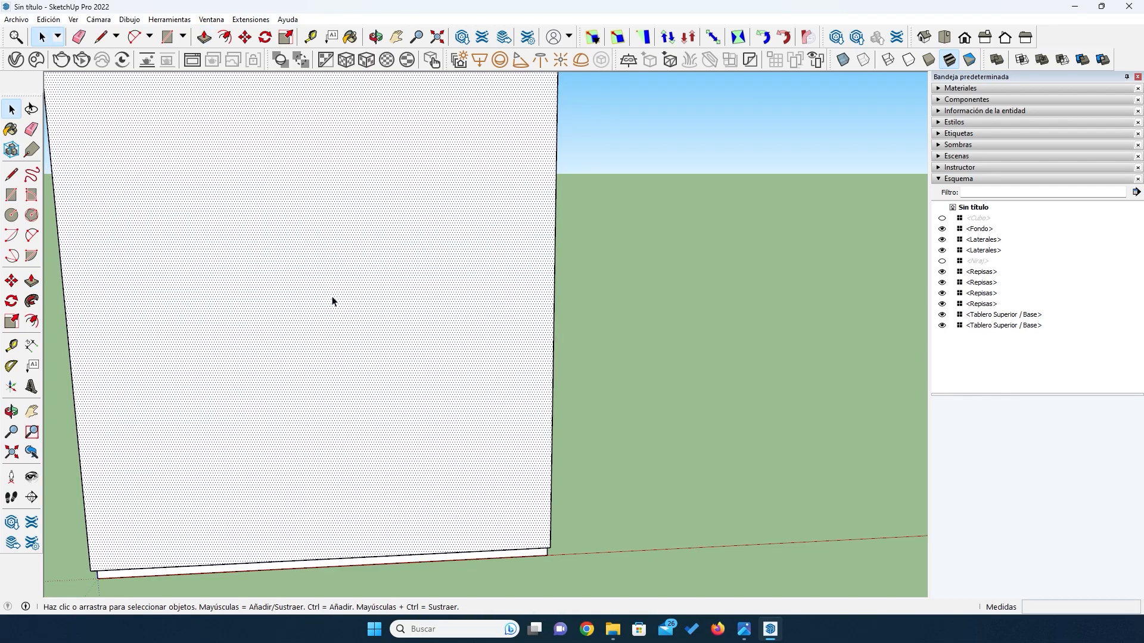
pyautogui.rightClick(332, 300)
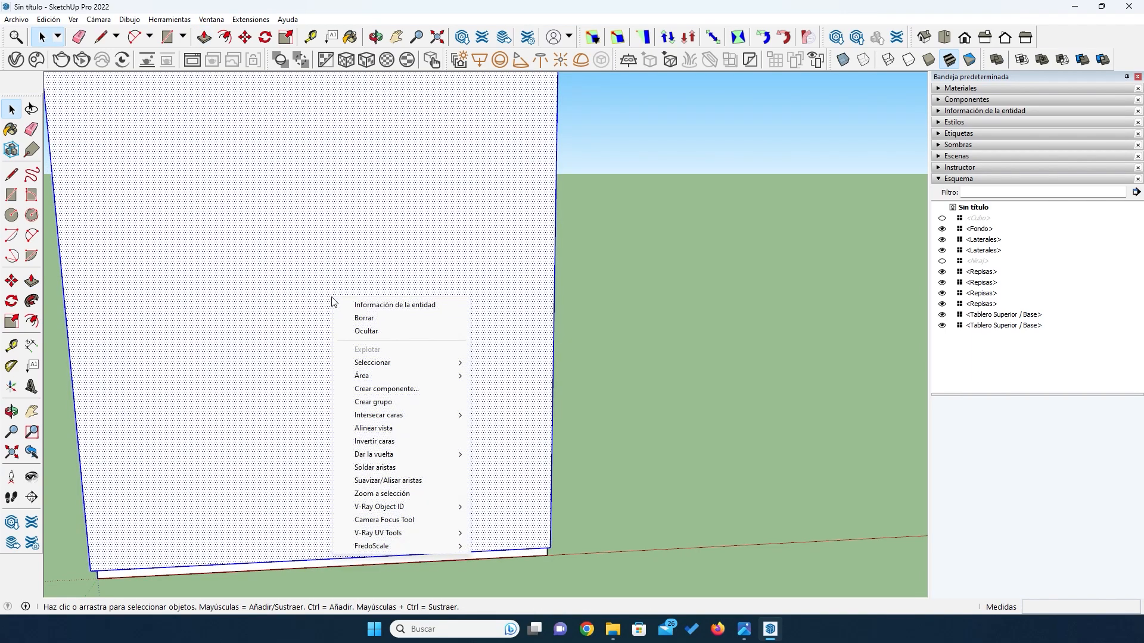
pyautogui.click(372, 389)
pyautogui.write('Puerta')
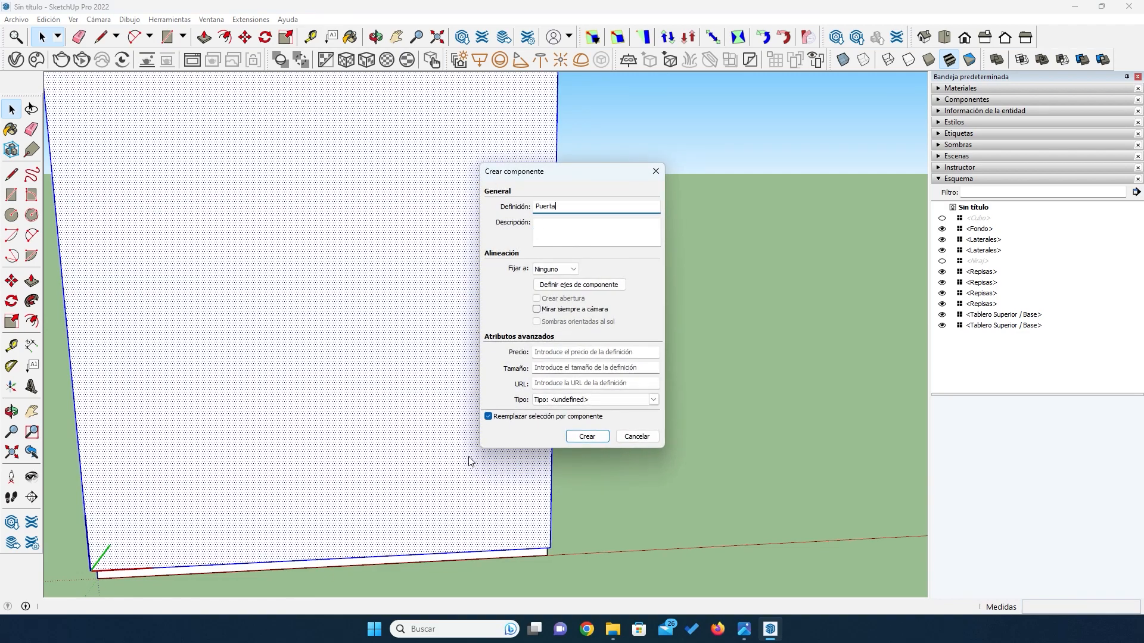
pyautogui.click(590, 439)
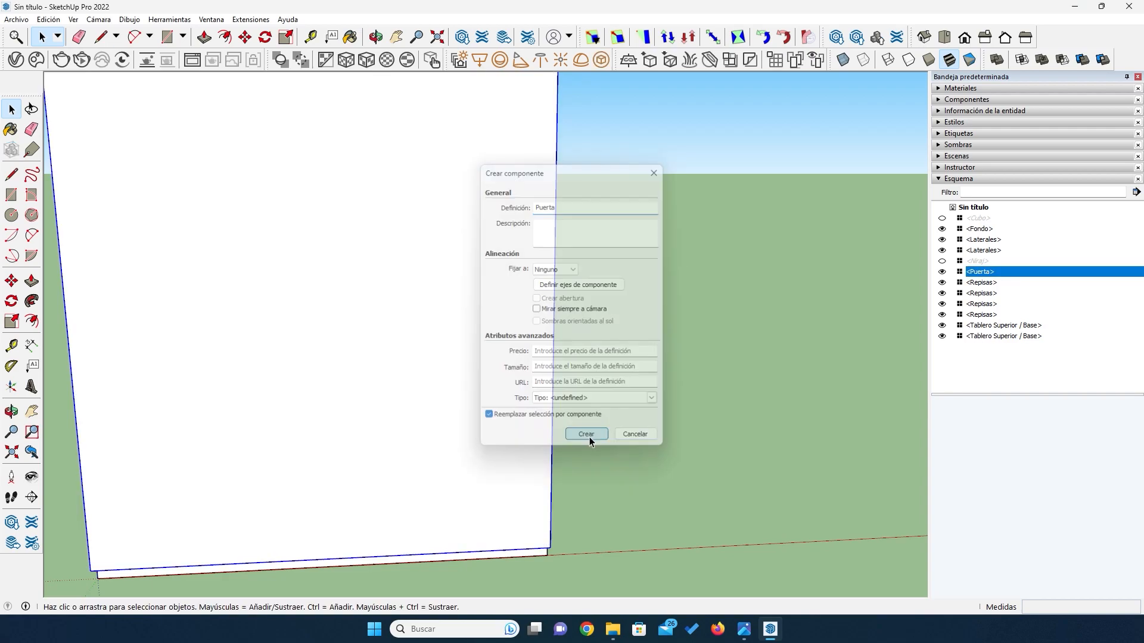
# - Move the door component back 18 mm so its outer face is flush with the front of the top board
pyautogui.press('o')
pyautogui.moveTo(400, 386); pyautogui.dragTo(419, 367)
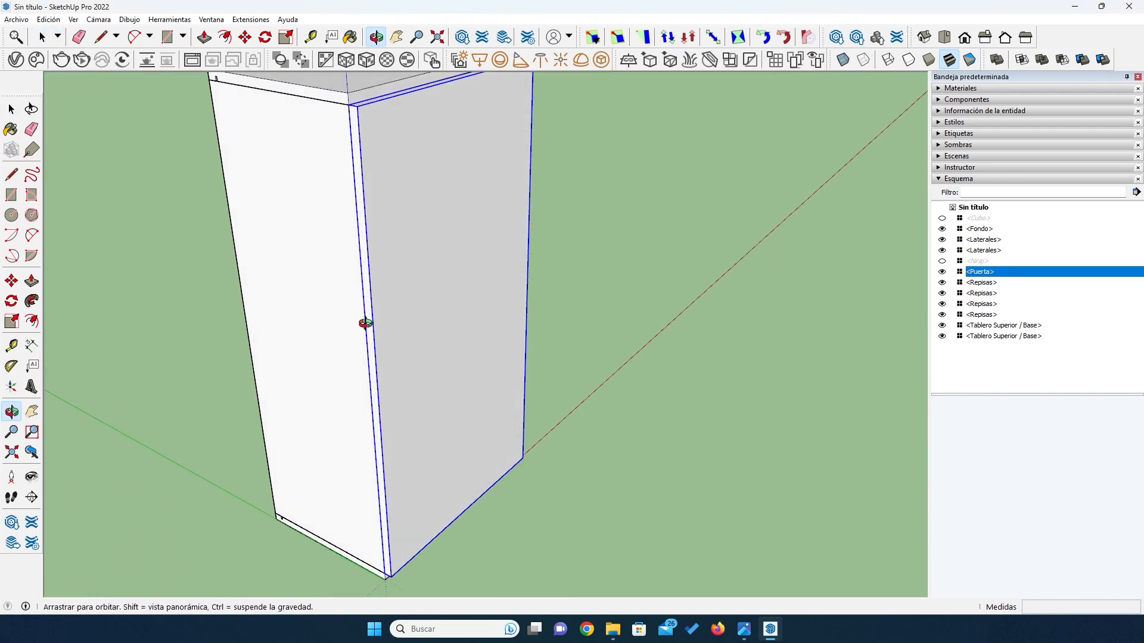
pyautogui.scroll(-3, 365, 324)
pyautogui.moveTo(343, 313); pyautogui.dragTo(503, 237)
pyautogui.scroll(2, 423, 209)
pyautogui.scroll(1, 424, 209)
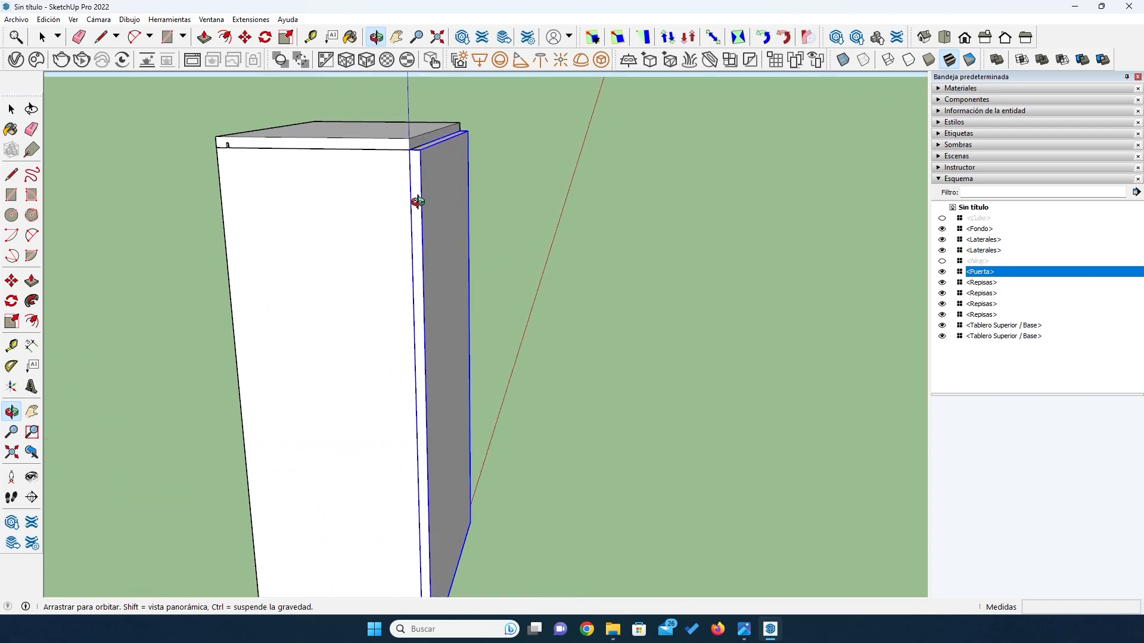
pyautogui.scroll(2, 402, 127)
pyautogui.moveTo(360, 163); pyautogui.dragTo(408, 181)
pyautogui.click(11, 281)
pyautogui.click(459, 151)
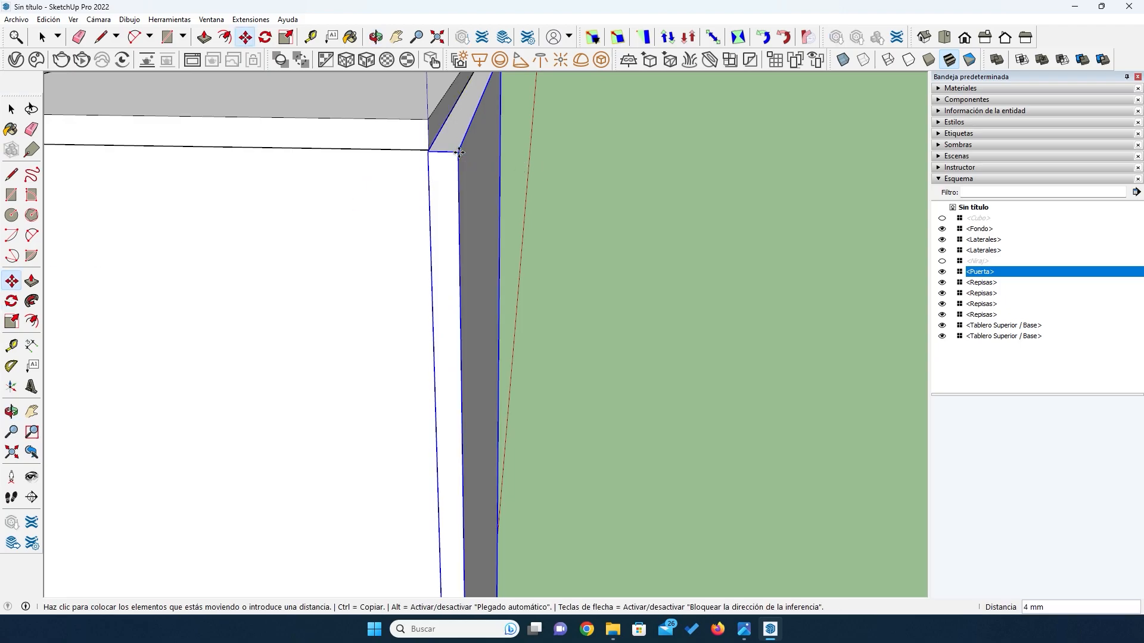
pyautogui.click(428, 151)
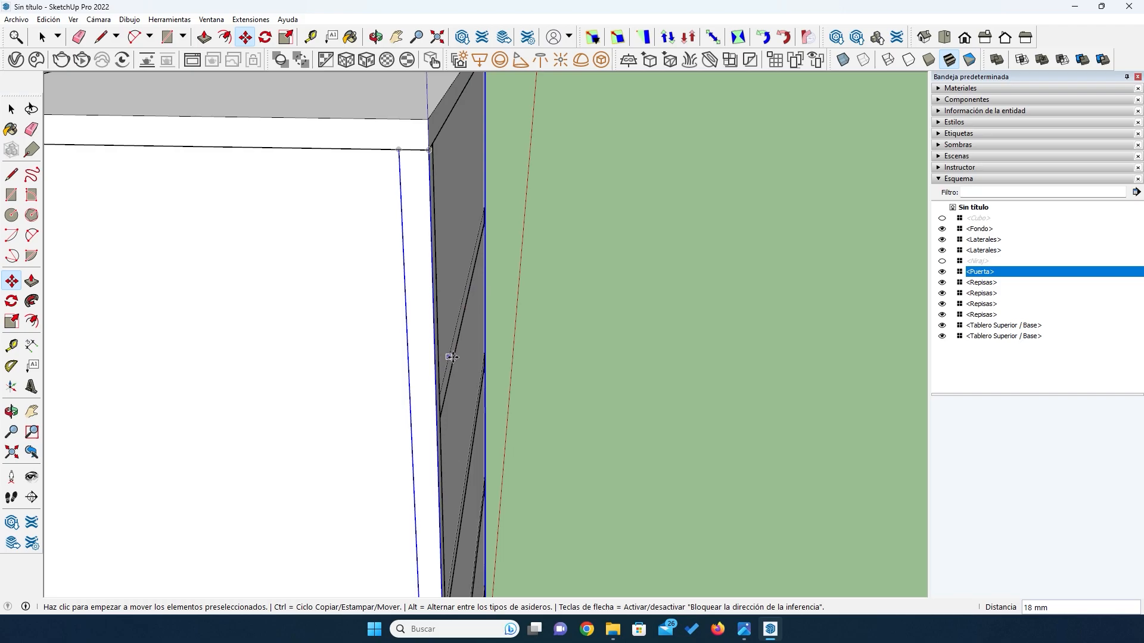
pyautogui.press('space')
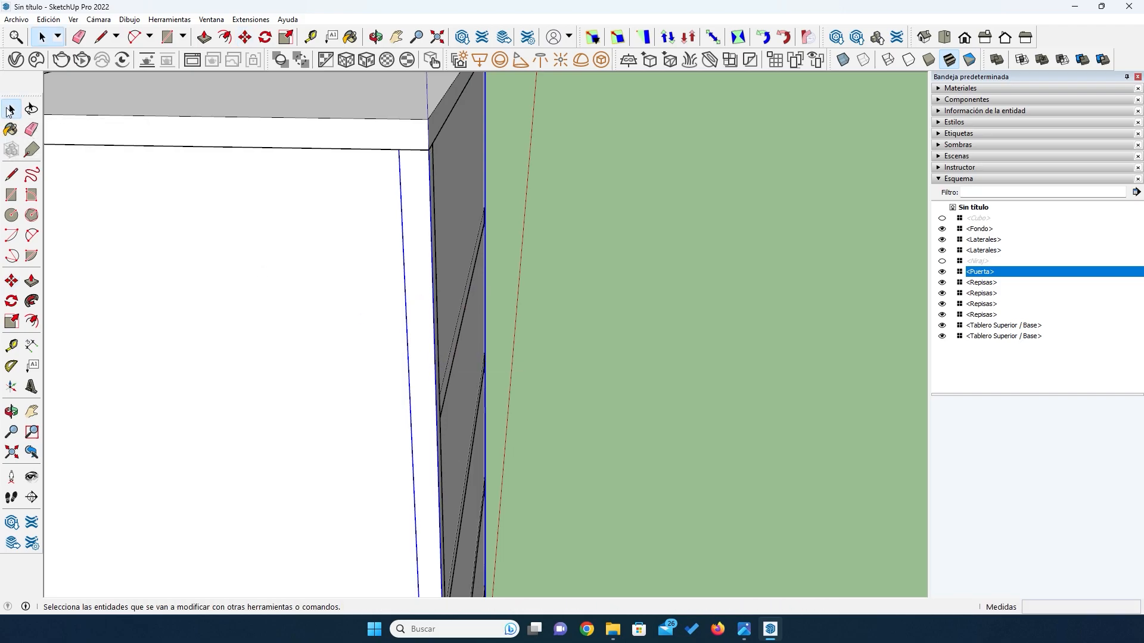
# - Hide the Puerta component to expose the cabinet's side boards and shelves
pyautogui.scroll(-2, 286, 332)
pyautogui.press('o')
pyautogui.moveTo(273, 357); pyautogui.dragTo(199, 299)
pyautogui.click(10, 111)
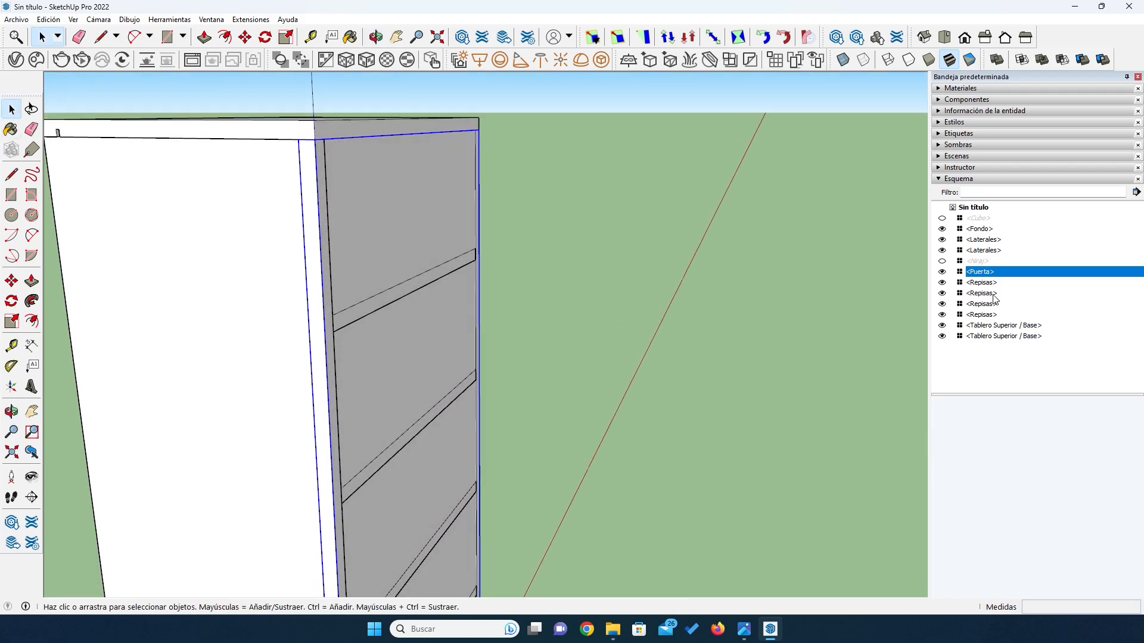
pyautogui.click(942, 272)
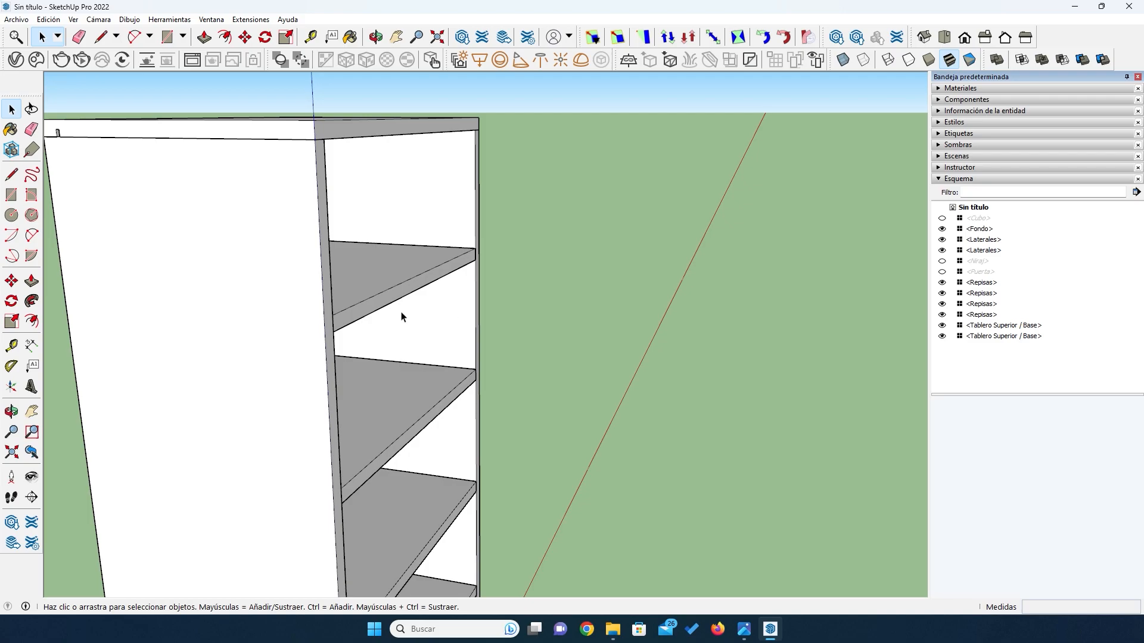
# - Shorten the depth of both side boards and all four shelves by 18 mm from the front with box scaling
pyautogui.press('o')
pyautogui.moveTo(319, 301)
pyautogui.mouseDown()
pyautogui.moveTo(242, 268)
pyautogui.moveTo(304, 301)
pyautogui.mouseUp()
pyautogui.moveTo(413, 332); pyautogui.dragTo(296, 325)
pyautogui.click(11, 109)
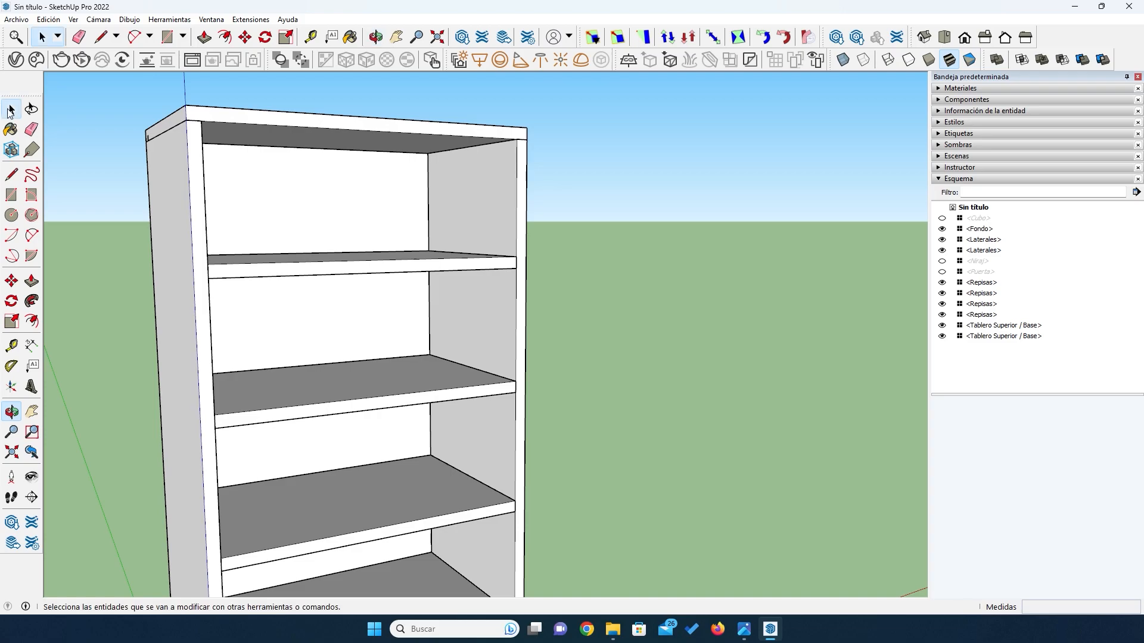
pyautogui.click(200, 240)
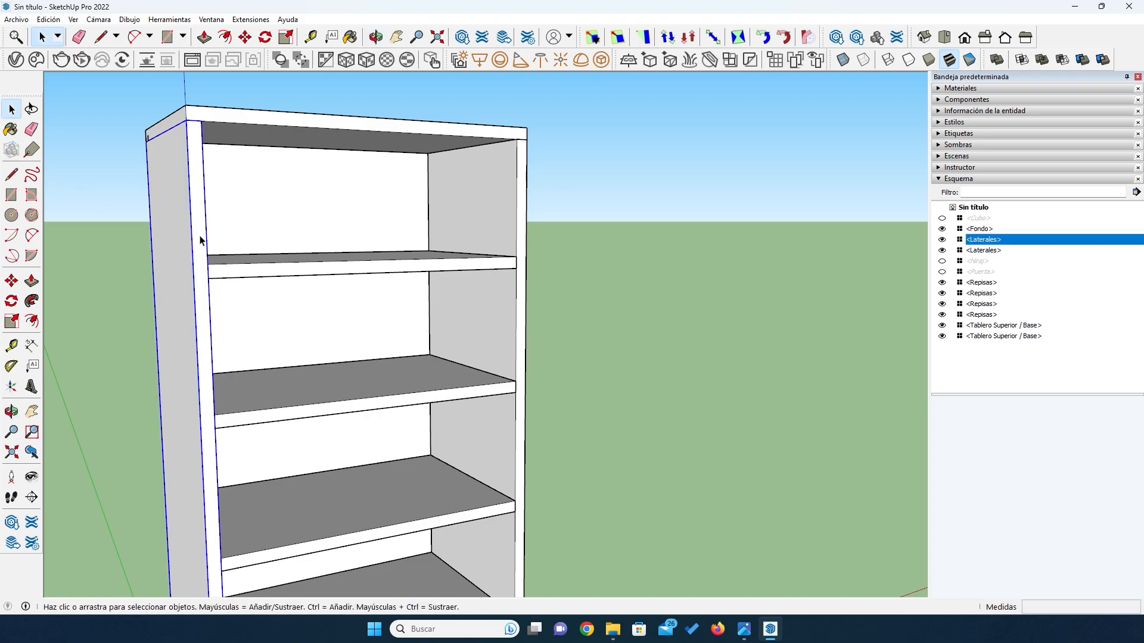
pyautogui.keyDown('shift'); pyautogui.click(265, 277); pyautogui.keyUp('shift')
pyautogui.keyDown('shift'); pyautogui.click(517, 237); pyautogui.keyUp('shift')
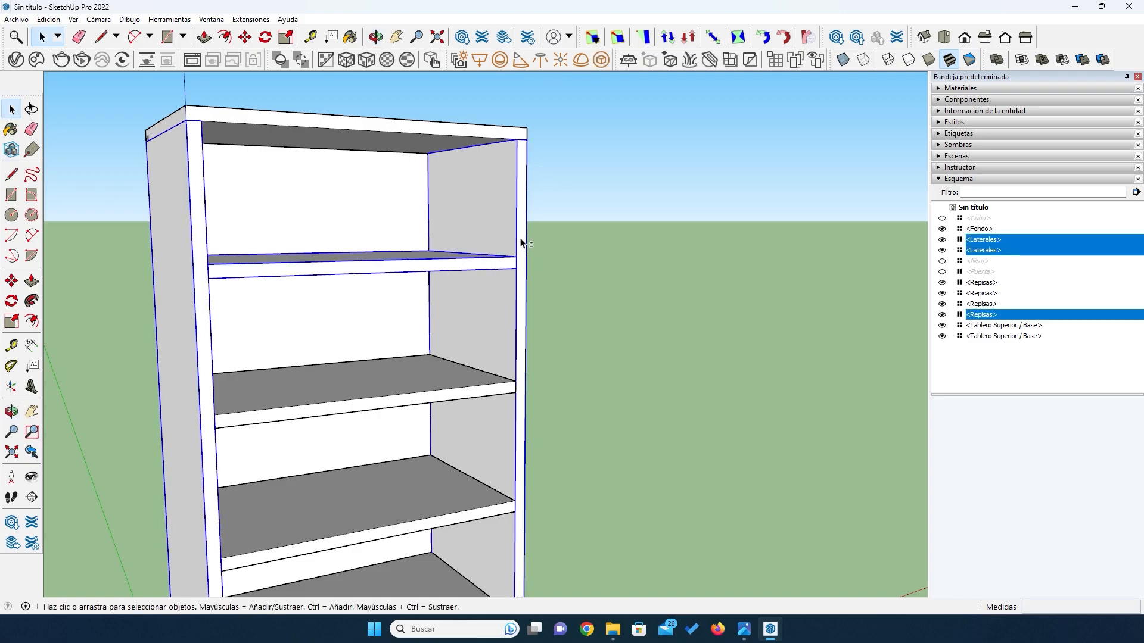
pyautogui.keyDown('shift'); pyautogui.click(408, 399); pyautogui.keyUp('shift')
pyautogui.scroll(-5, 329, 433)
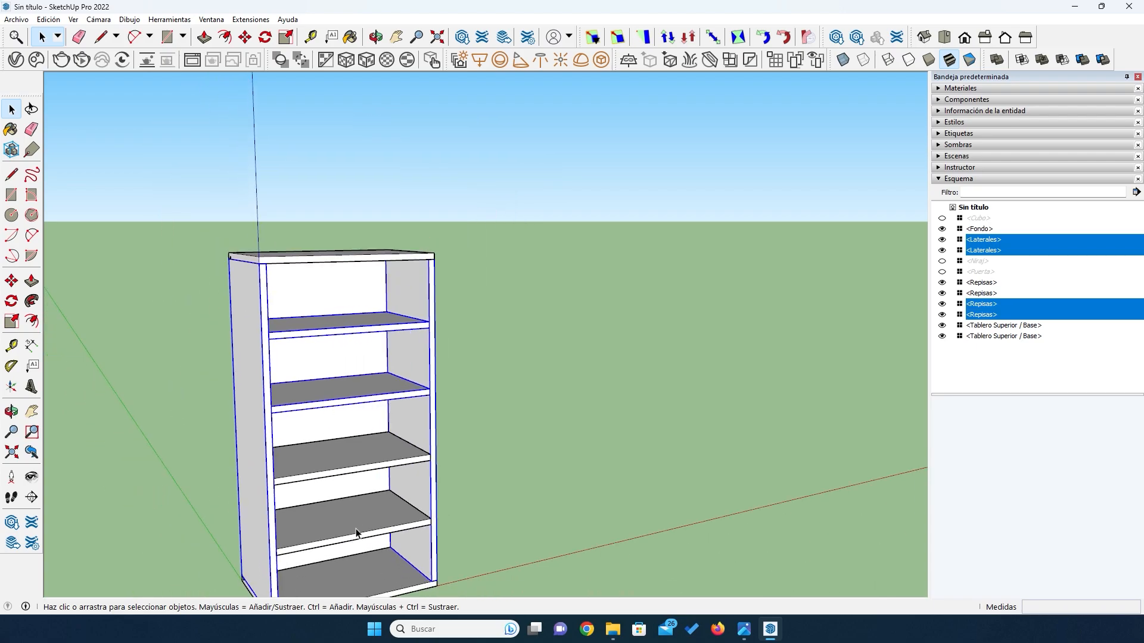
pyautogui.scroll(-3, 356, 532)
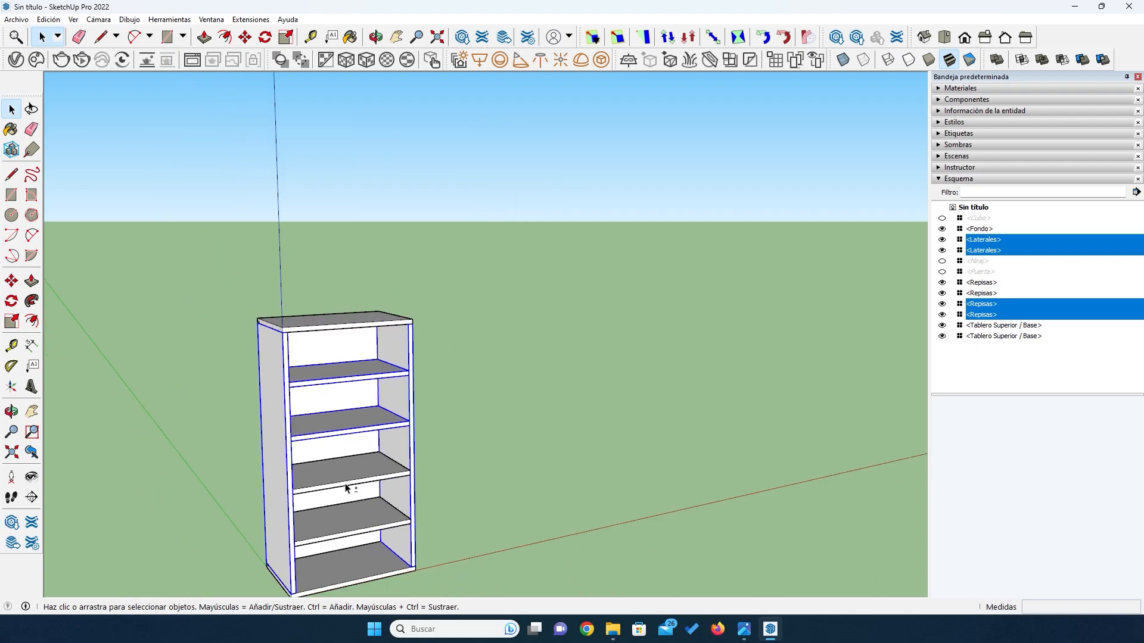
pyautogui.keyDown('shift'); pyautogui.click(346, 487); pyautogui.keyUp('shift')
pyautogui.keyDown('shift'); pyautogui.click(356, 534); pyautogui.keyUp('shift')
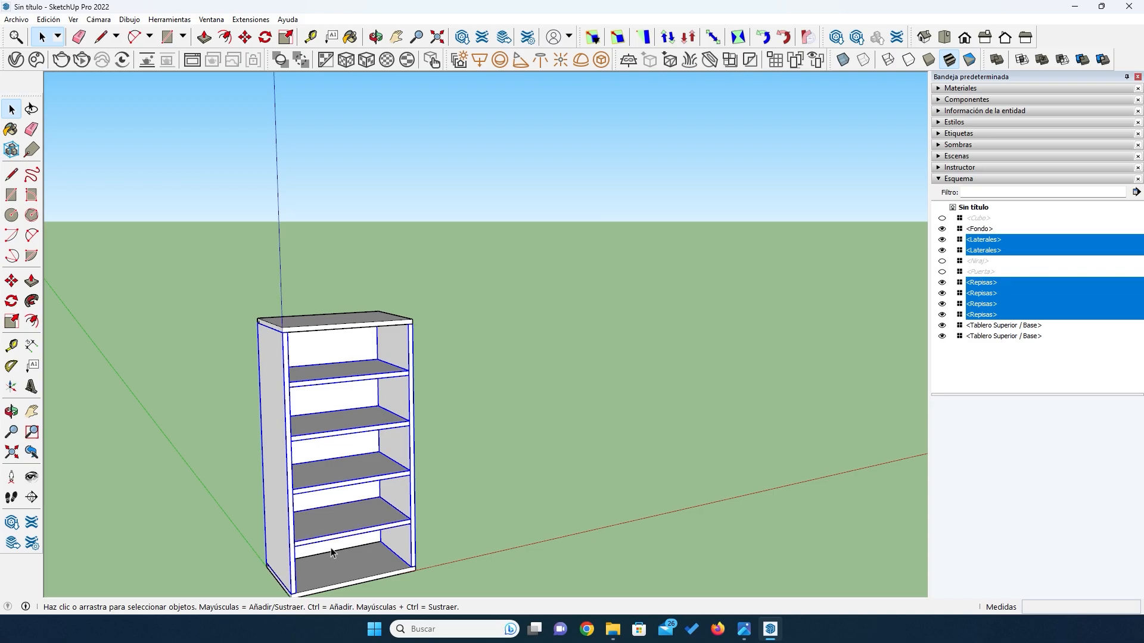
pyautogui.press('s')
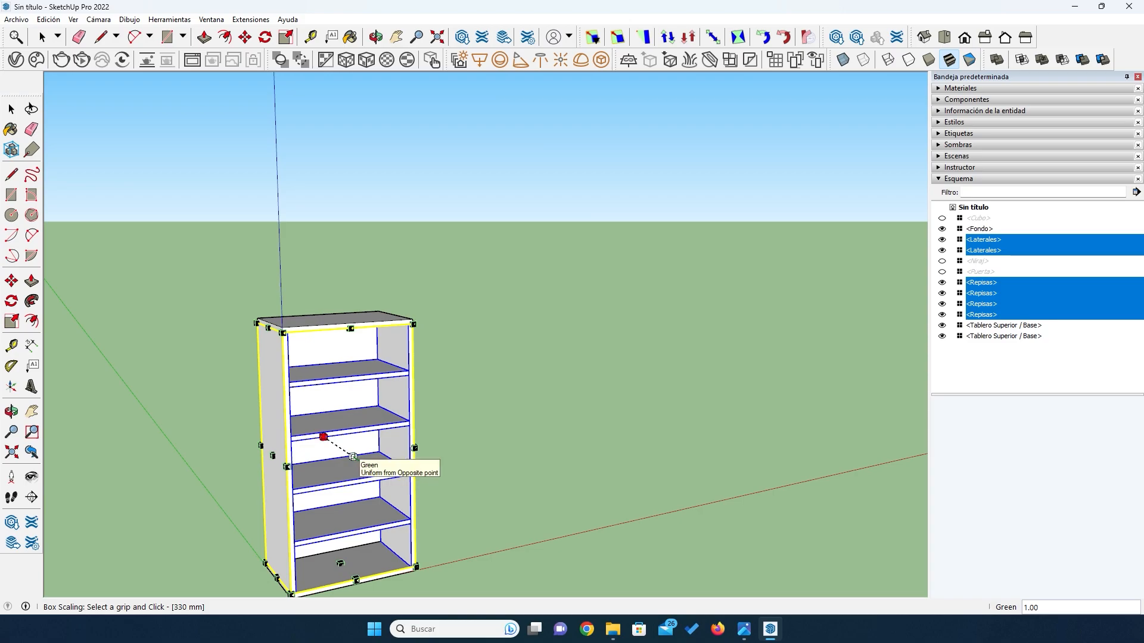
pyautogui.click(353, 456)
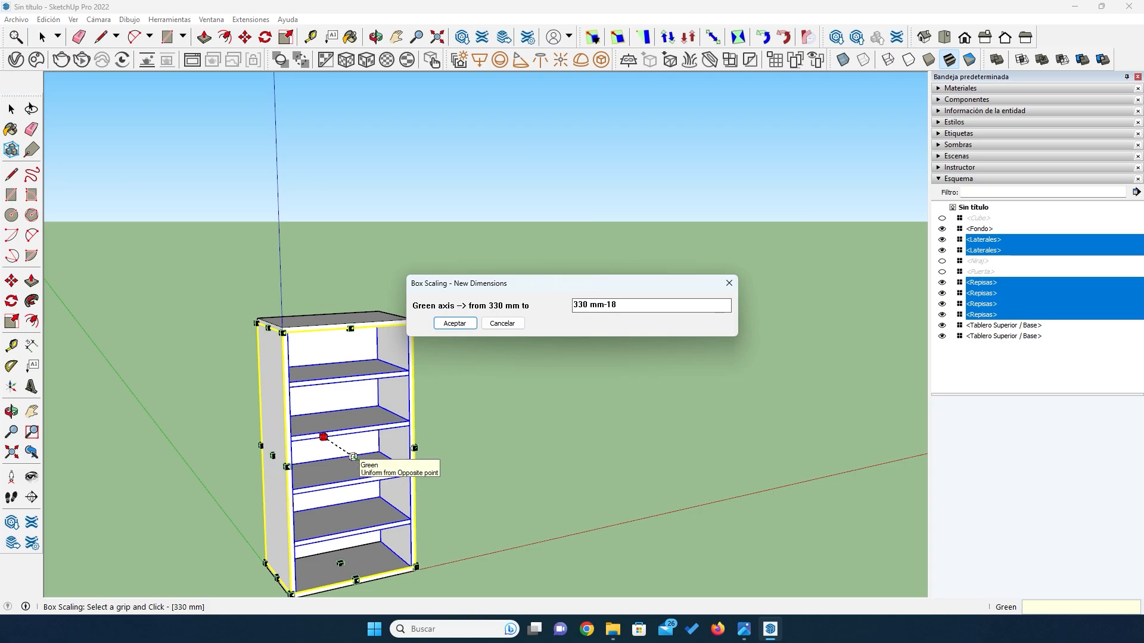
pyautogui.press('Return')
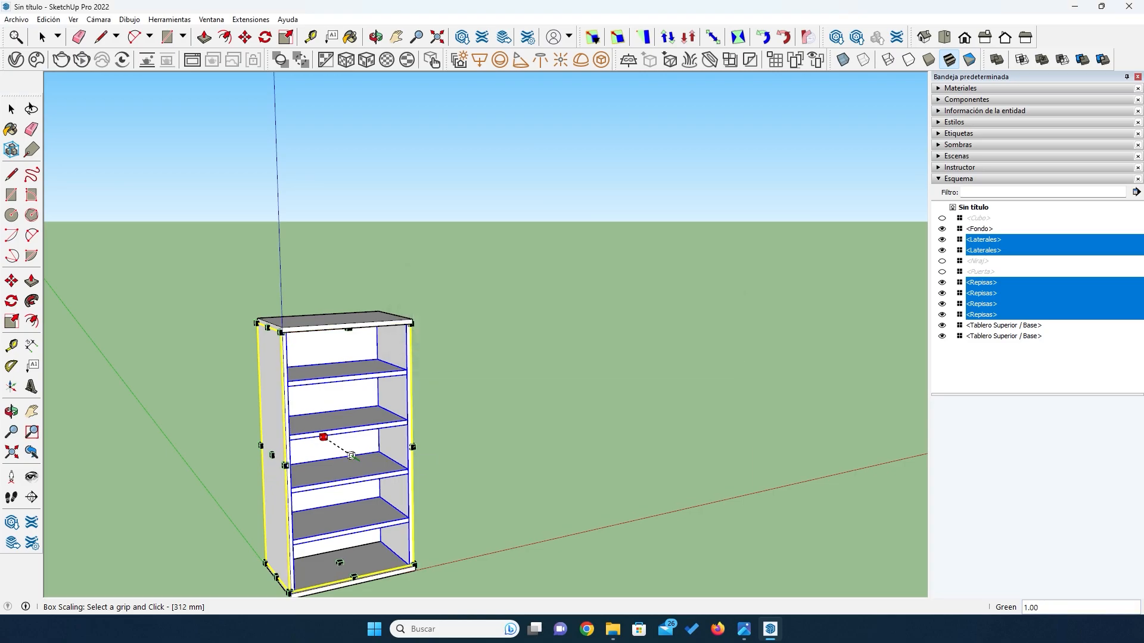
pyautogui.click(12, 109)
pyautogui.click(185, 353)
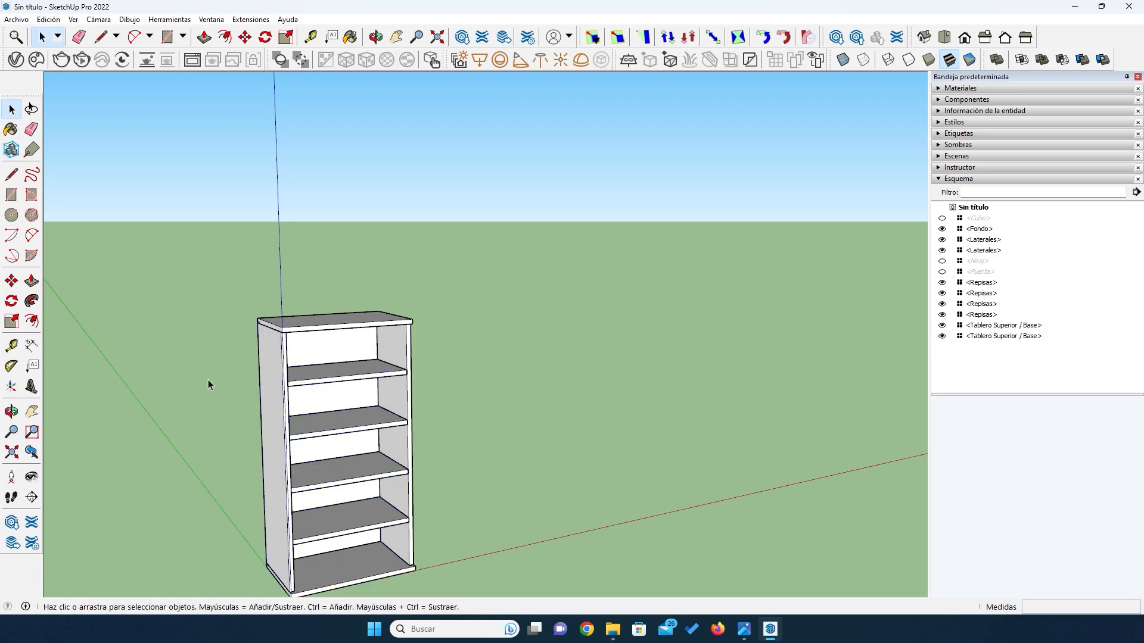
# - Show the hidden Puerta component again in front of the shortened side boards and shelves
pyautogui.moveTo(212, 445); pyautogui.dragTo(257, 426, button='middle')
pyautogui.moveTo(258, 425); pyautogui.dragTo(357, 344)
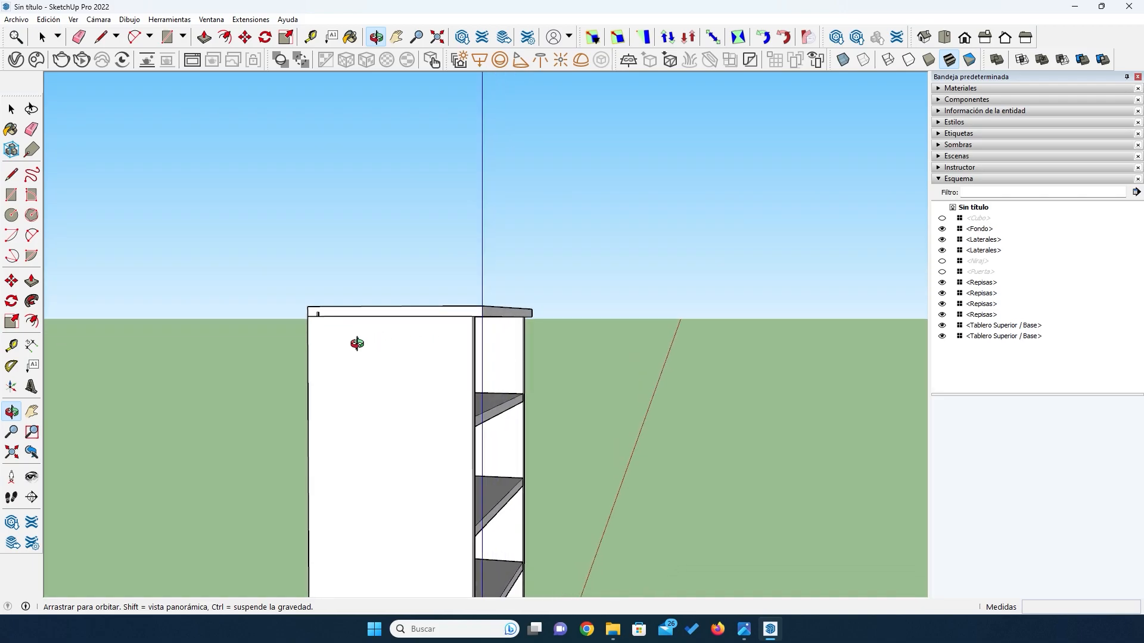
pyautogui.click(941, 271)
# - Examine from the side and front how the door fits between the top board and the base
pyautogui.moveTo(492, 447); pyautogui.dragTo(382, 429)
pyautogui.moveTo(543, 482); pyautogui.dragTo(373, 409)
pyautogui.moveTo(347, 334); pyautogui.dragTo(339, 387)
pyautogui.scroll(6, 493, 377)
pyautogui.scroll(2, 493, 380)
pyautogui.scroll(-4, 322, 357)
pyautogui.moveTo(381, 429); pyautogui.dragTo(362, 427)
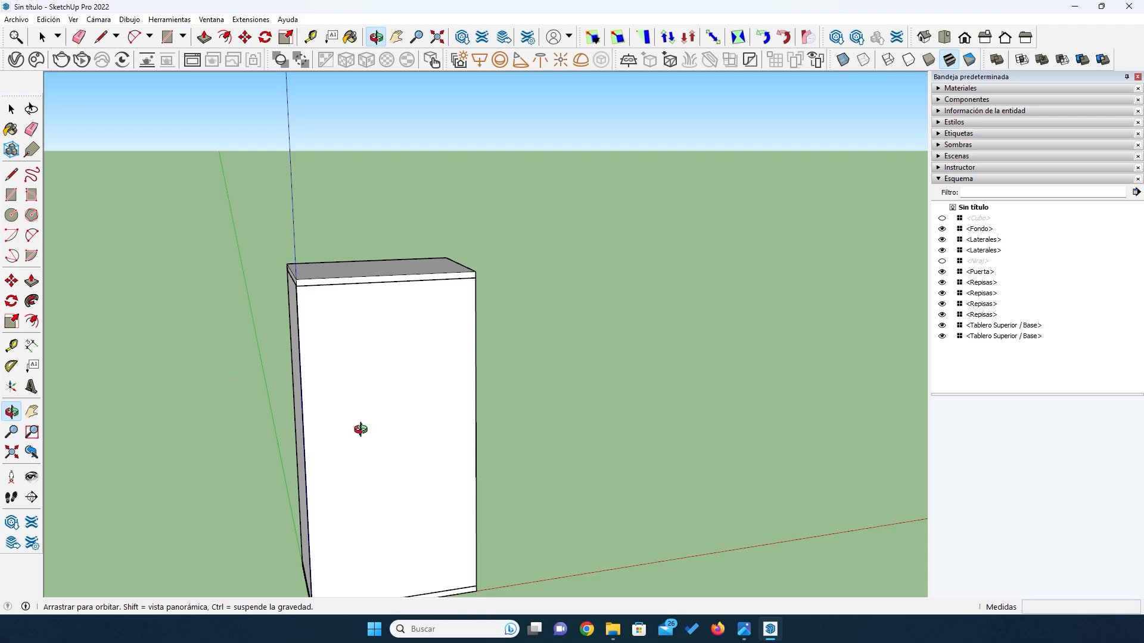
pyautogui.scroll(-3, 355, 423)
pyautogui.scroll(5, 347, 515)
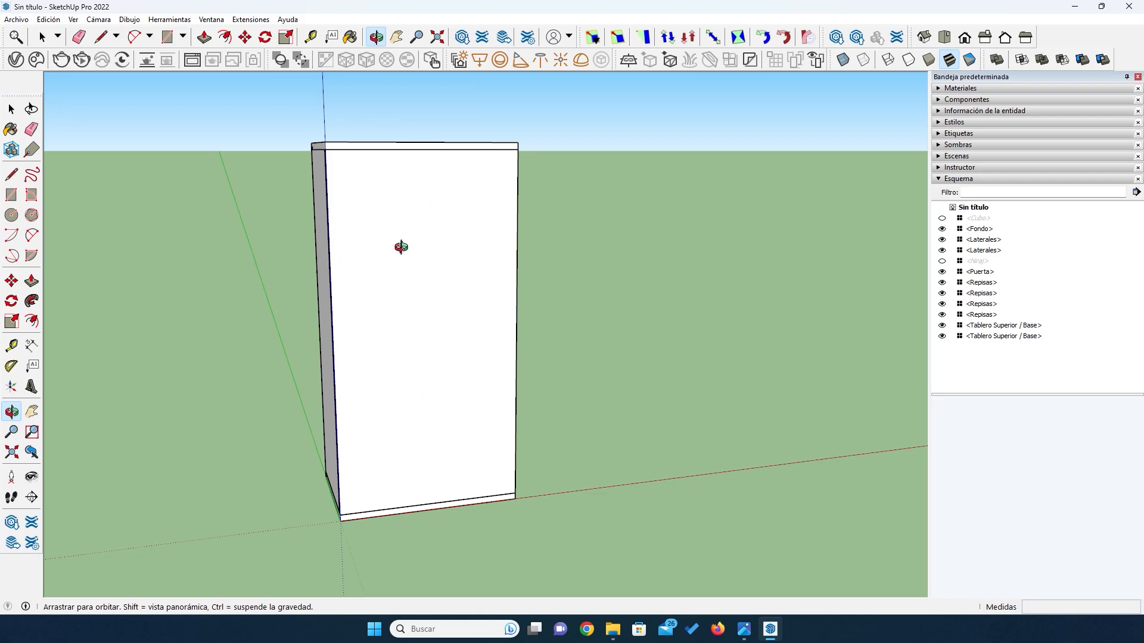
pyautogui.click(10, 109)
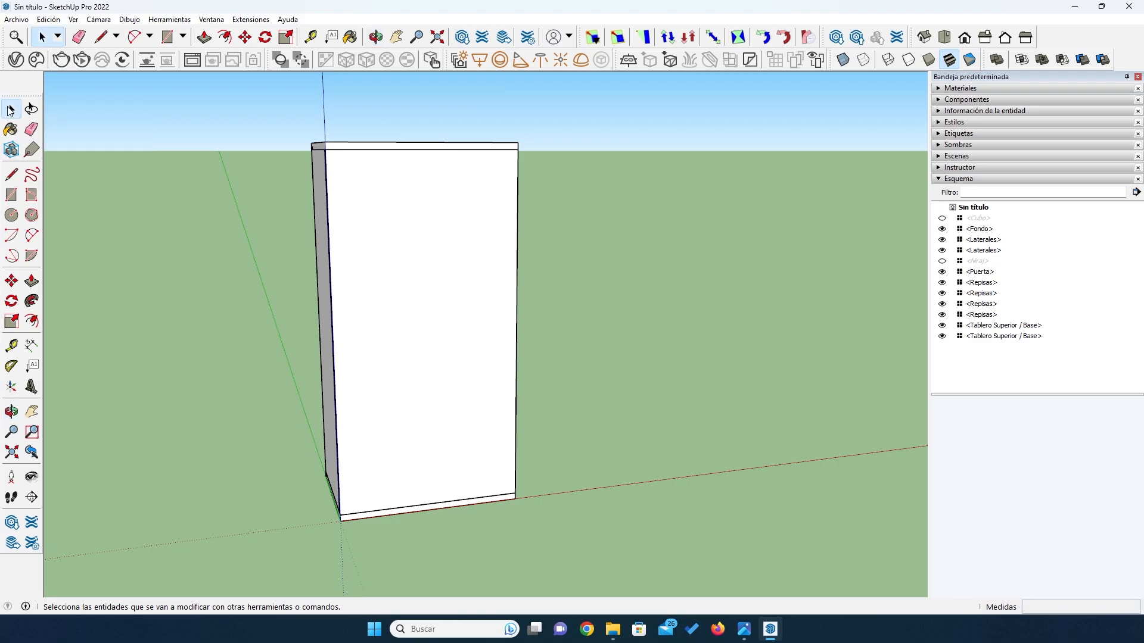
# - Copy the Puerta component about 994 mm away, beside the cabinet
pyautogui.click(369, 208)
pyautogui.press('m')
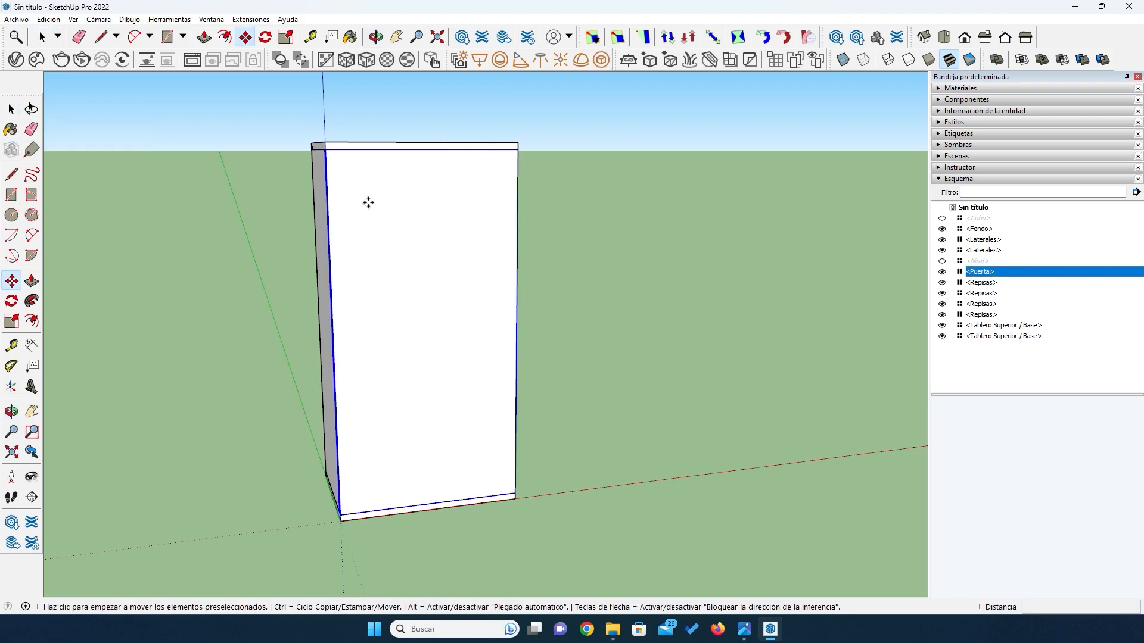
pyautogui.click(387, 292)
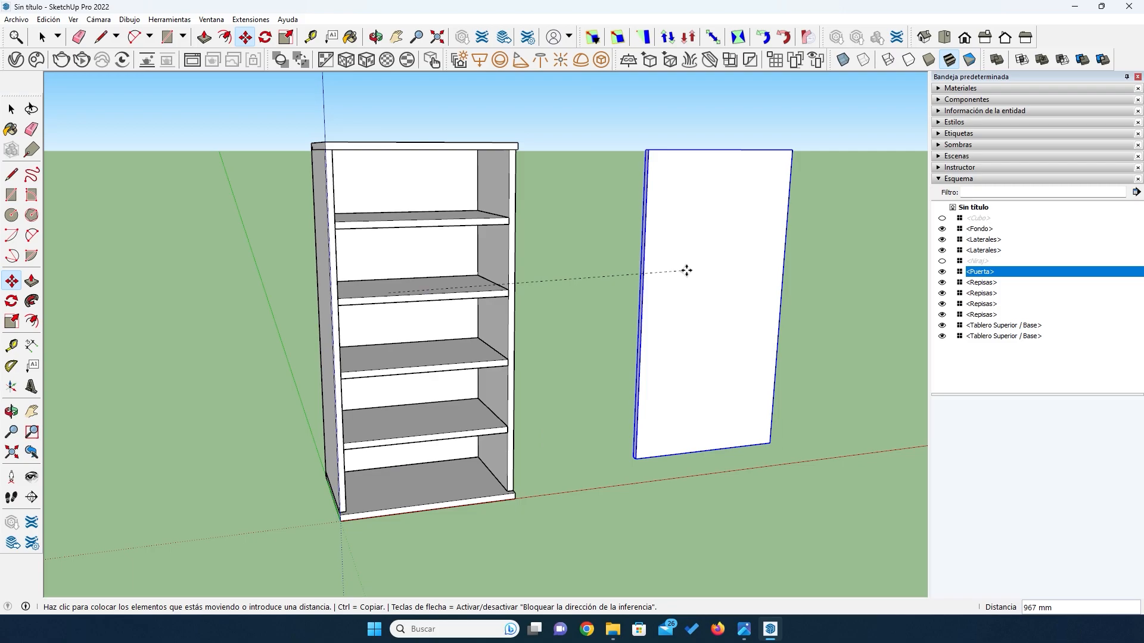
pyautogui.press('ctrl')
pyautogui.click(722, 272)
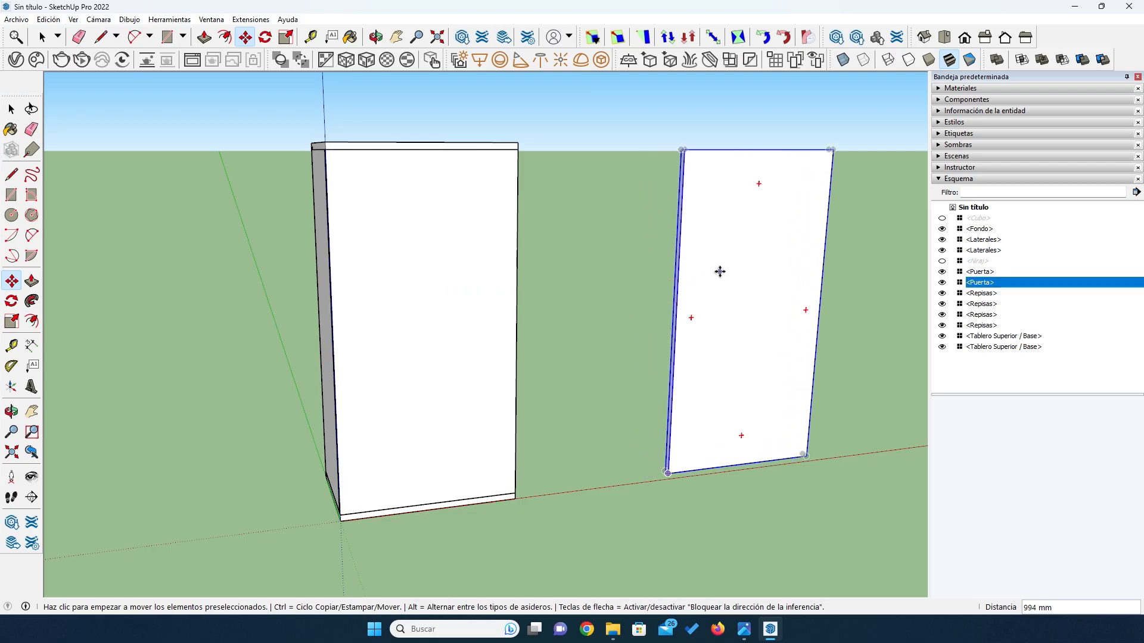
# - Open the copied door for editing and place a horizontal guide 70 mm below its top edge
pyautogui.scroll(-3, 612, 309)
pyautogui.moveTo(759, 264); pyautogui.dragTo(840, 313, button='middle')
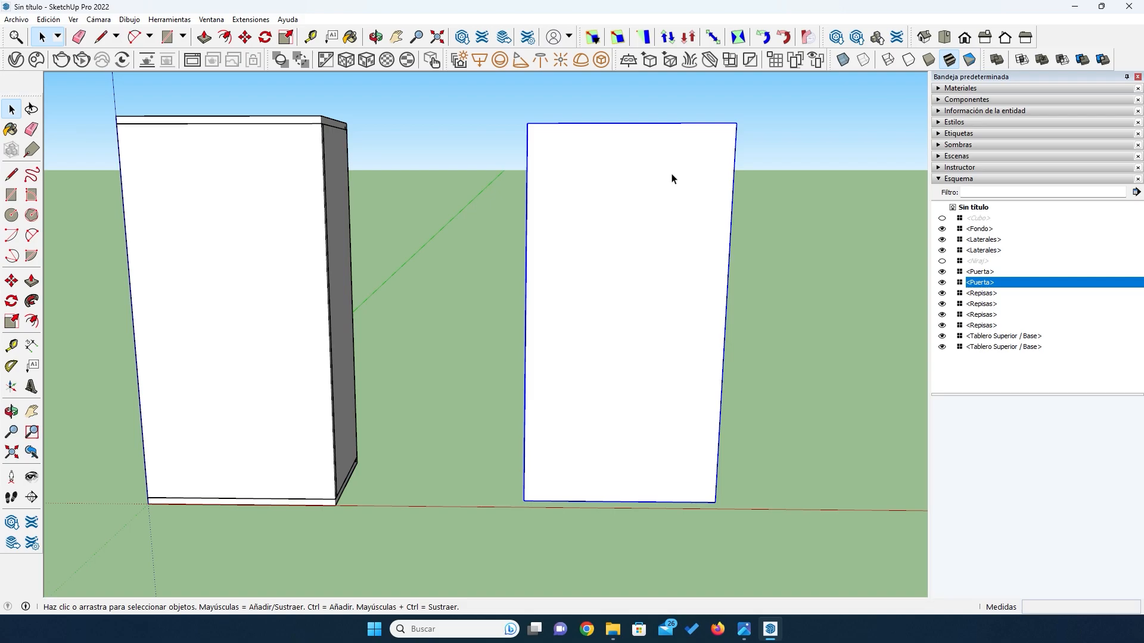
pyautogui.scroll(3, 664, 173)
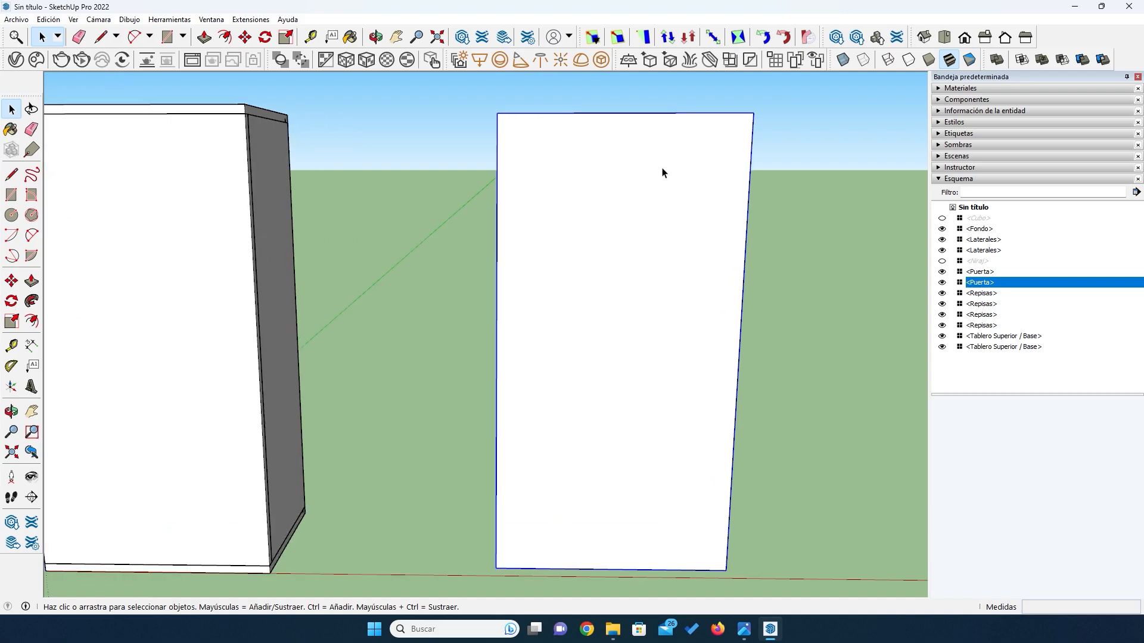
pyautogui.doubleClick(637, 195)
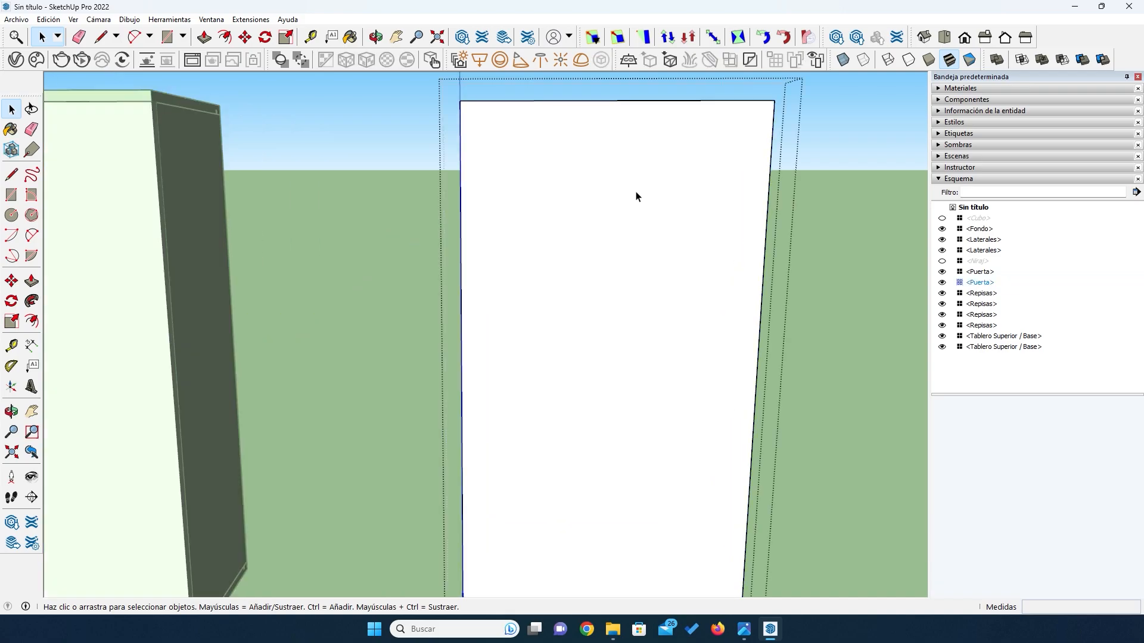
pyautogui.press('o')
pyautogui.moveTo(625, 178); pyautogui.dragTo(630, 233)
pyautogui.scroll(2, 639, 118)
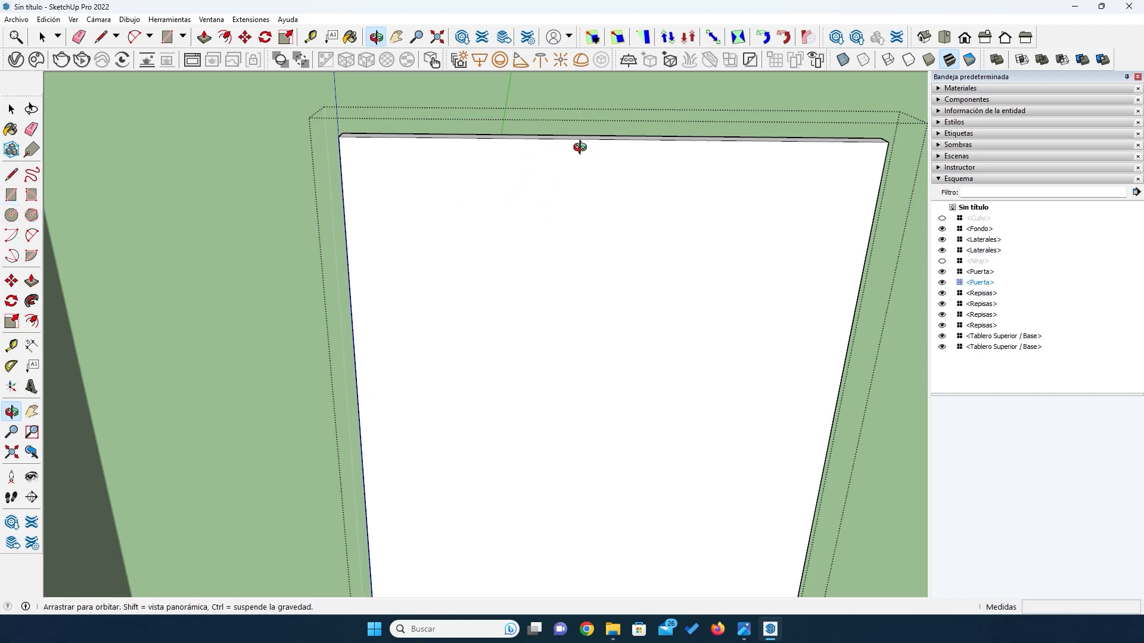
pyautogui.click(11, 109)
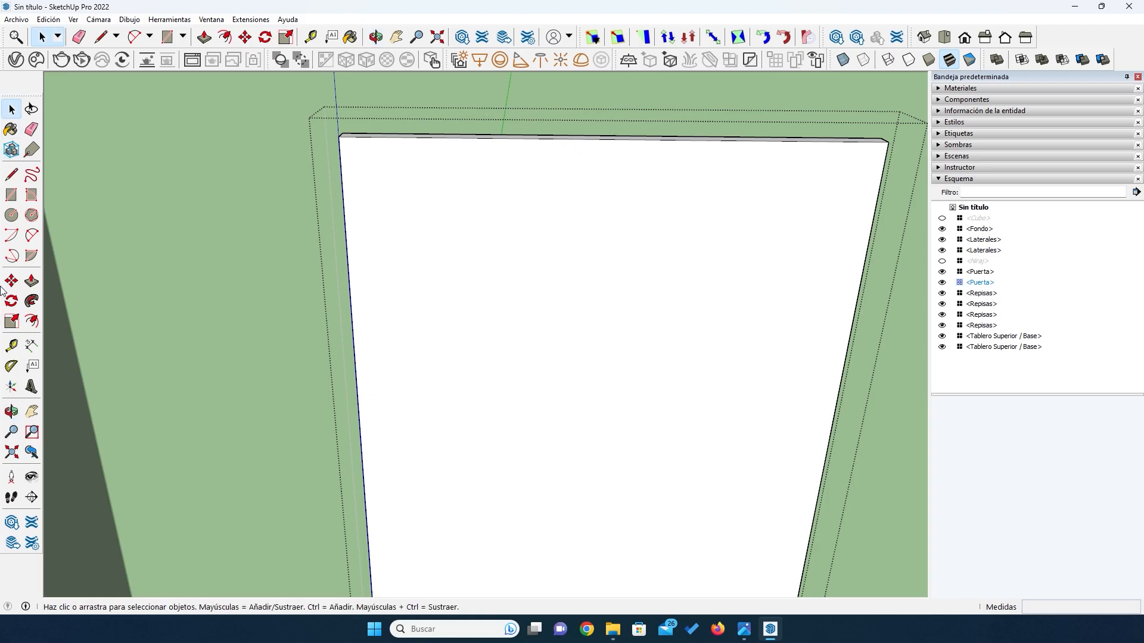
pyautogui.click(11, 346)
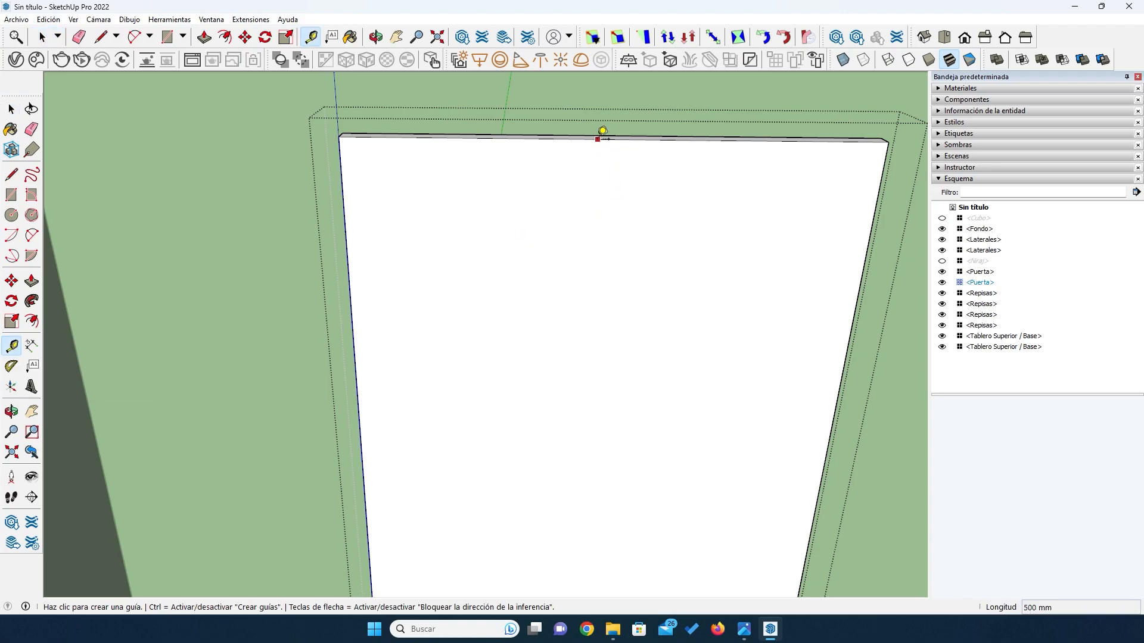
pyautogui.click(598, 139)
pyautogui.write('70')
pyautogui.press('Return')
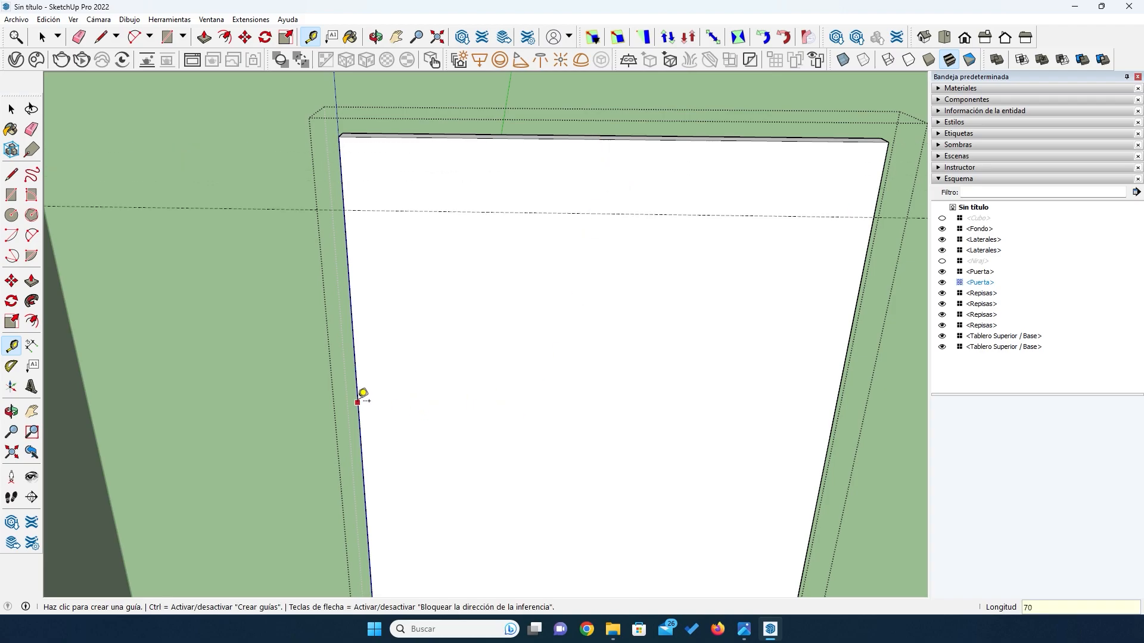
# - Place vertical guides on the door's face, 70 mm inward from each of its two side edges
pyautogui.click(363, 394)
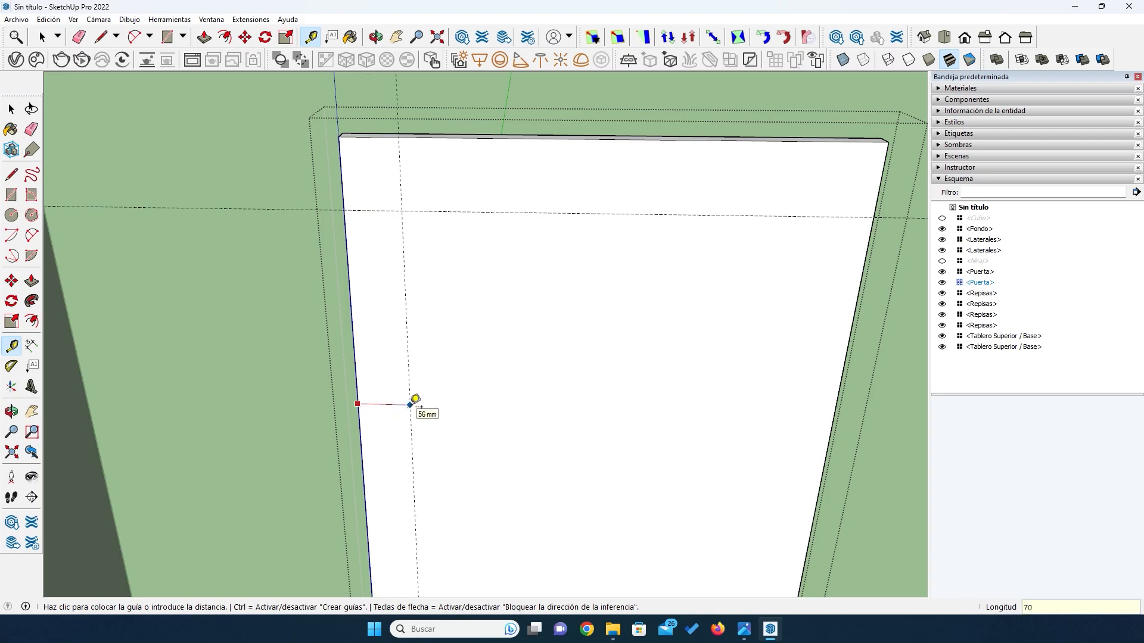
pyautogui.press('Return')
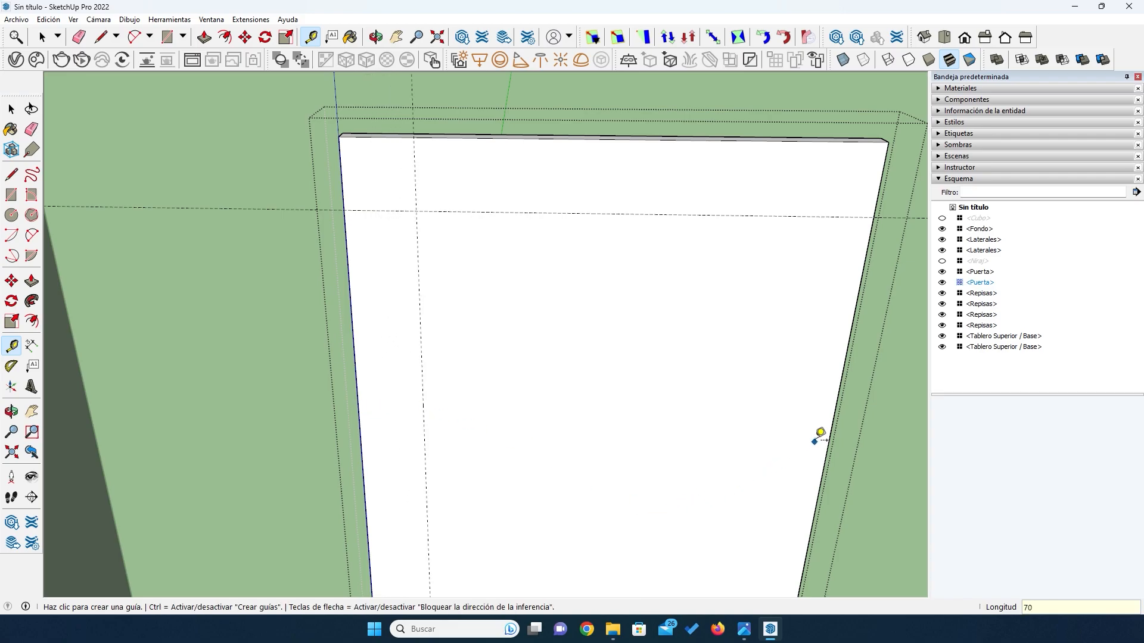
pyautogui.click(831, 431)
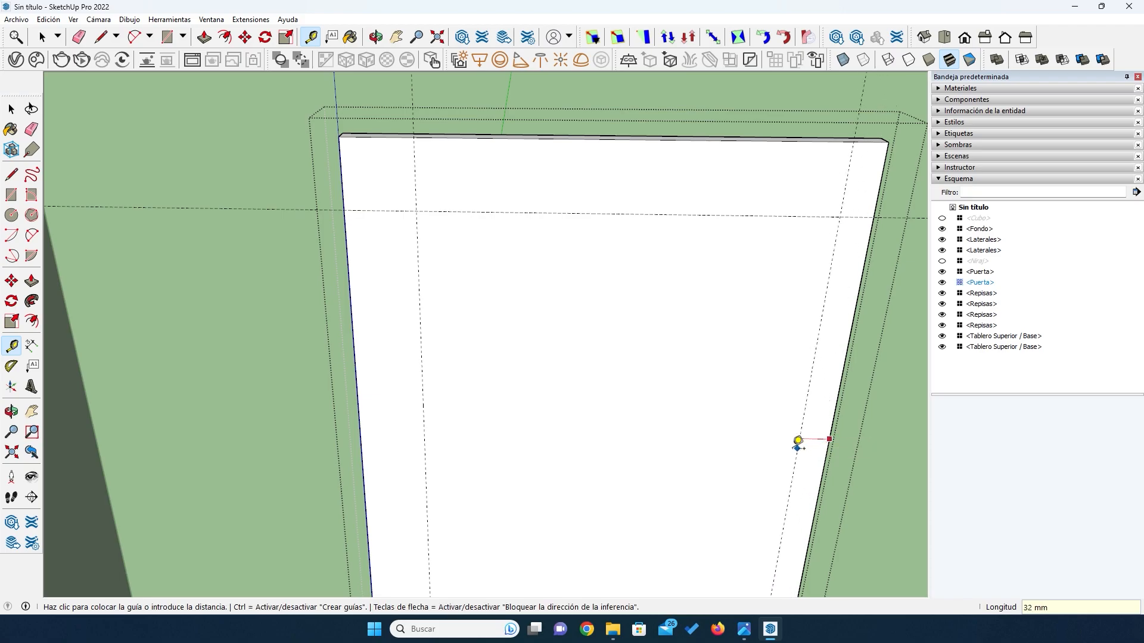
pyautogui.write('70')
pyautogui.press('Return')
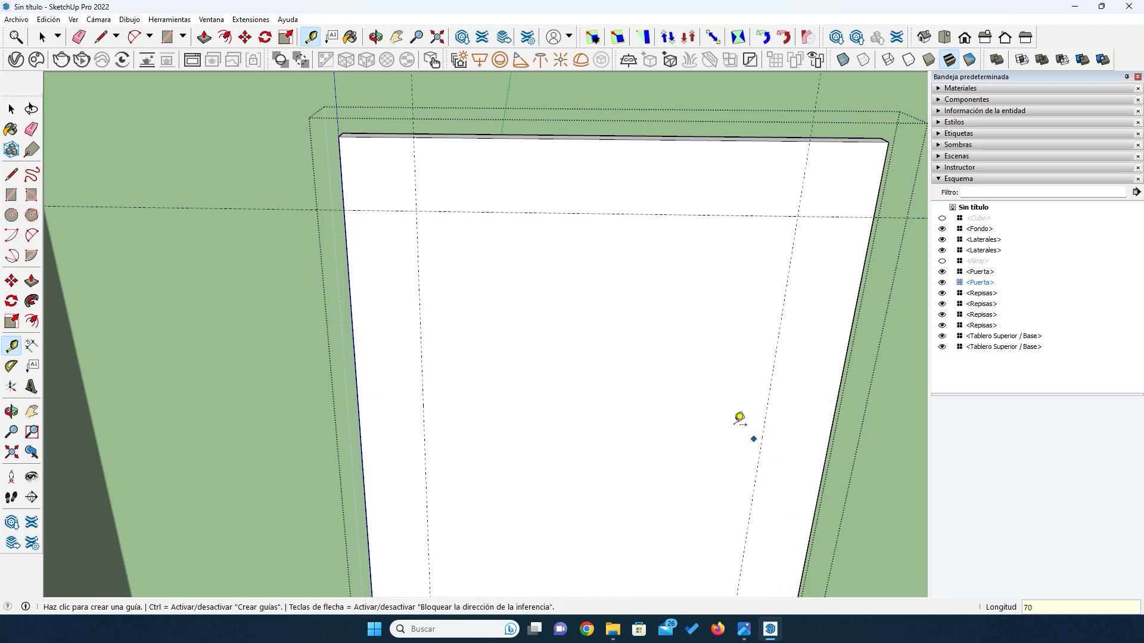
pyautogui.scroll(-6, 585, 327)
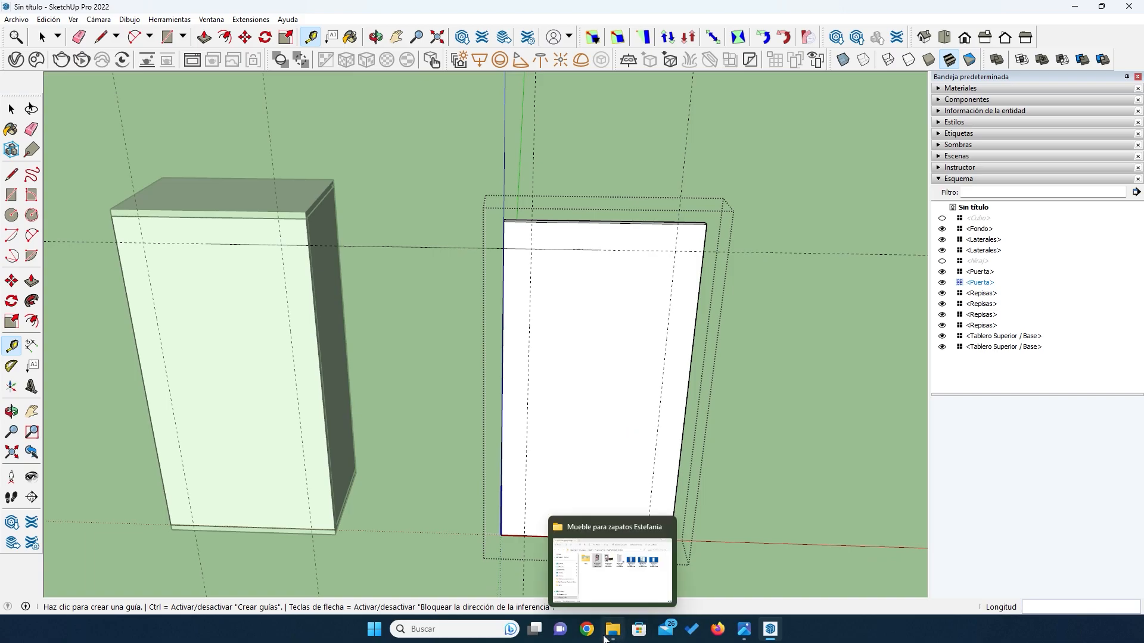
pyautogui.scroll(5, 563, 470)
pyautogui.scroll(-5, 546, 460)
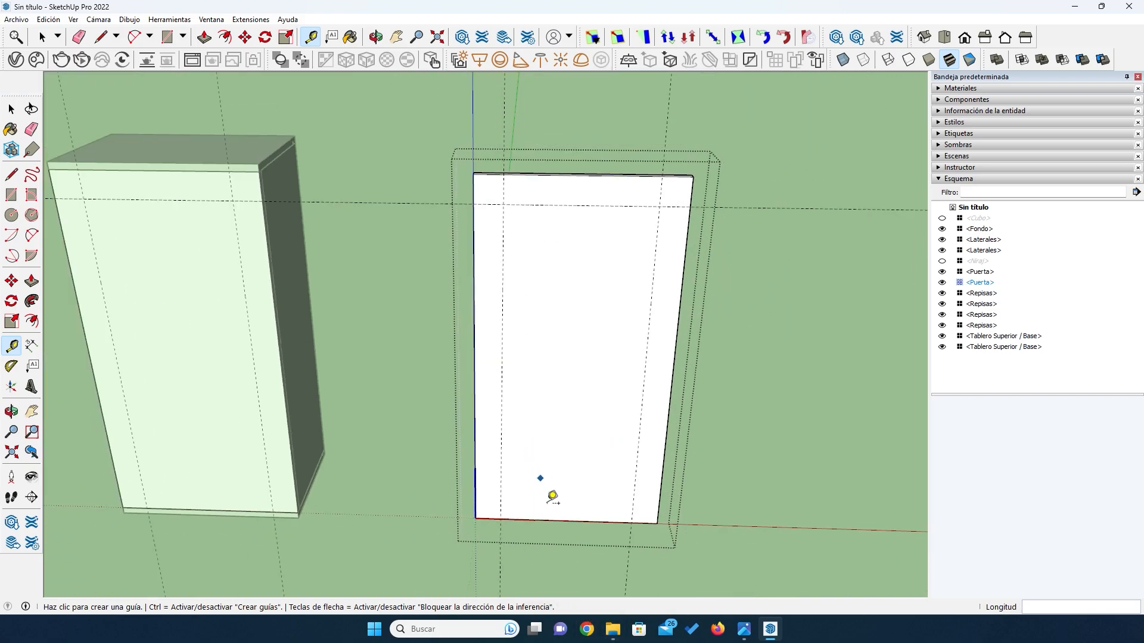
pyautogui.scroll(4, 550, 494)
pyautogui.click(563, 514)
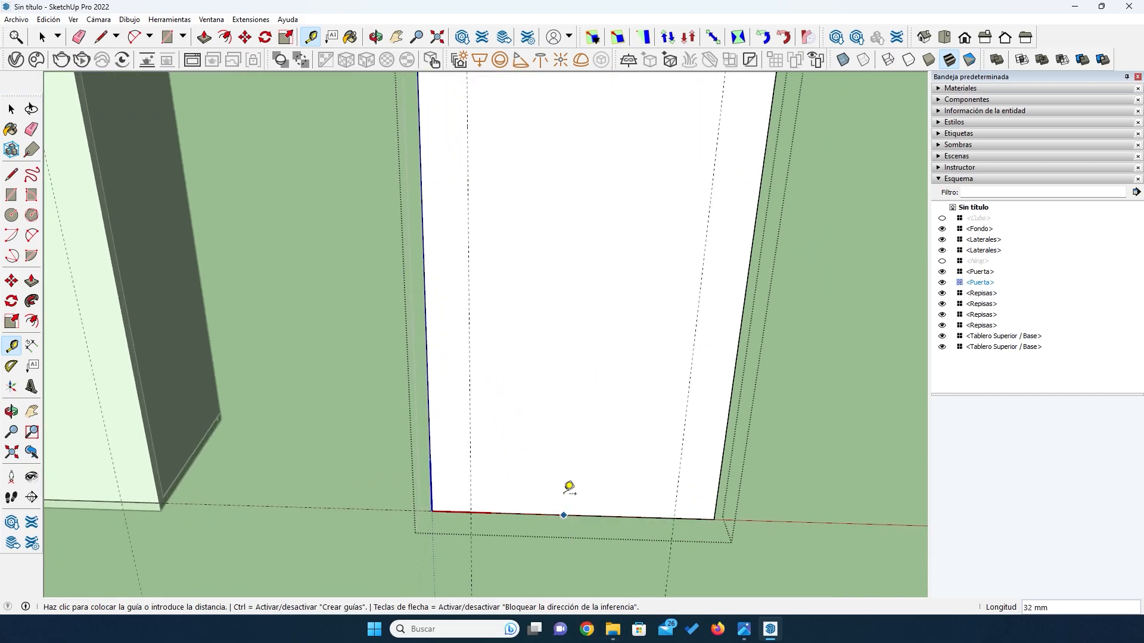
pyautogui.press('Escape')
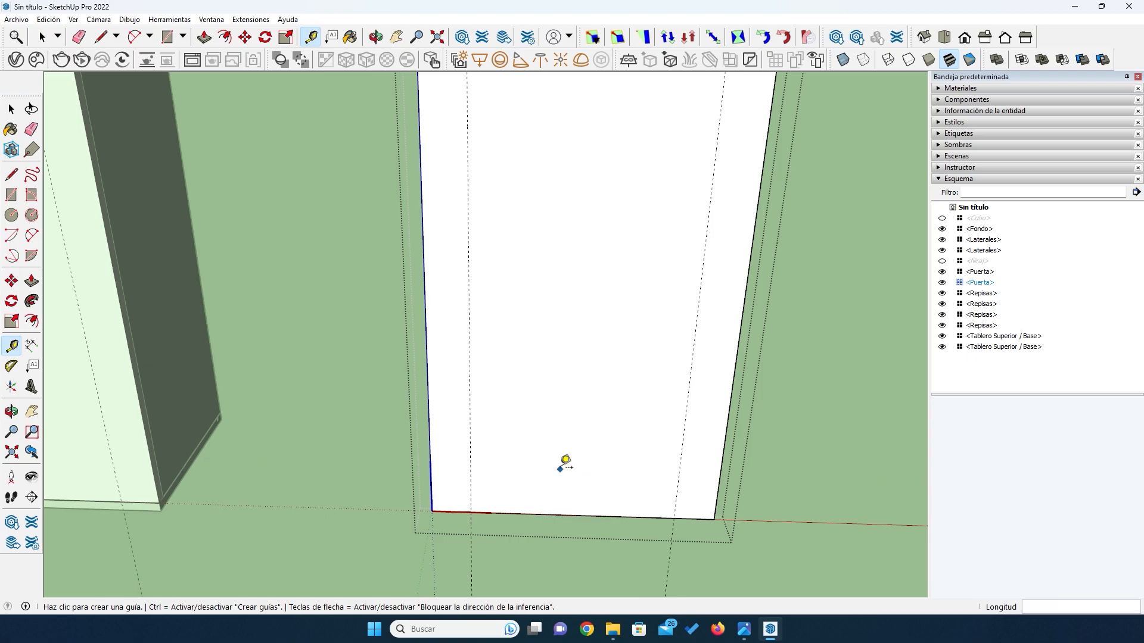
pyautogui.click(611, 509)
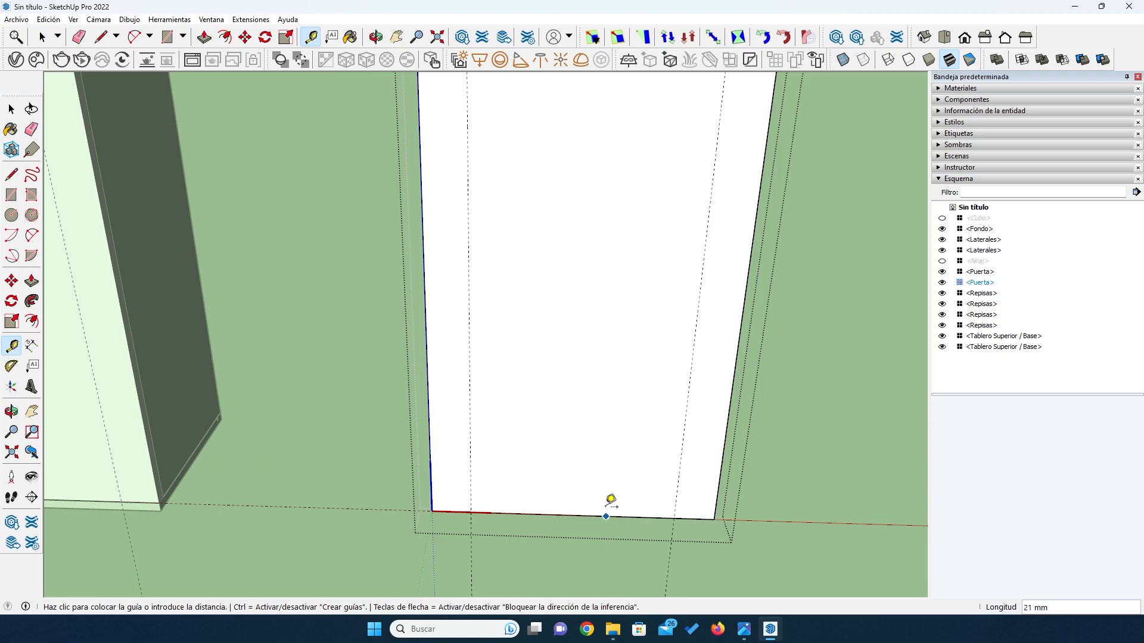
pyautogui.press('Escape')
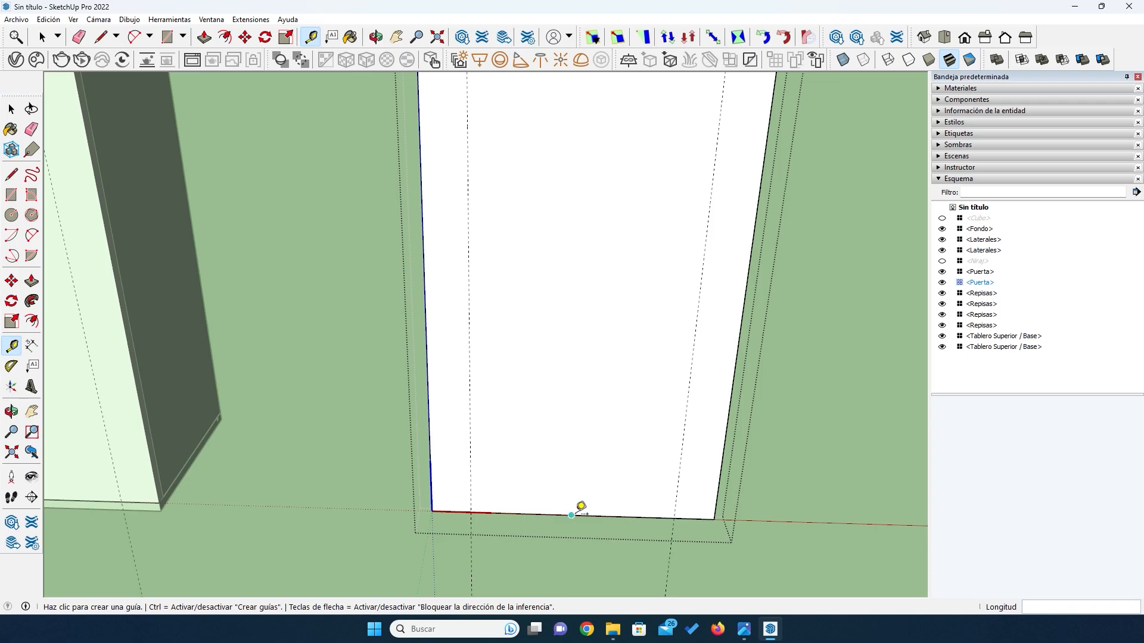
pyautogui.scroll(2, 578, 512)
pyautogui.click(575, 512)
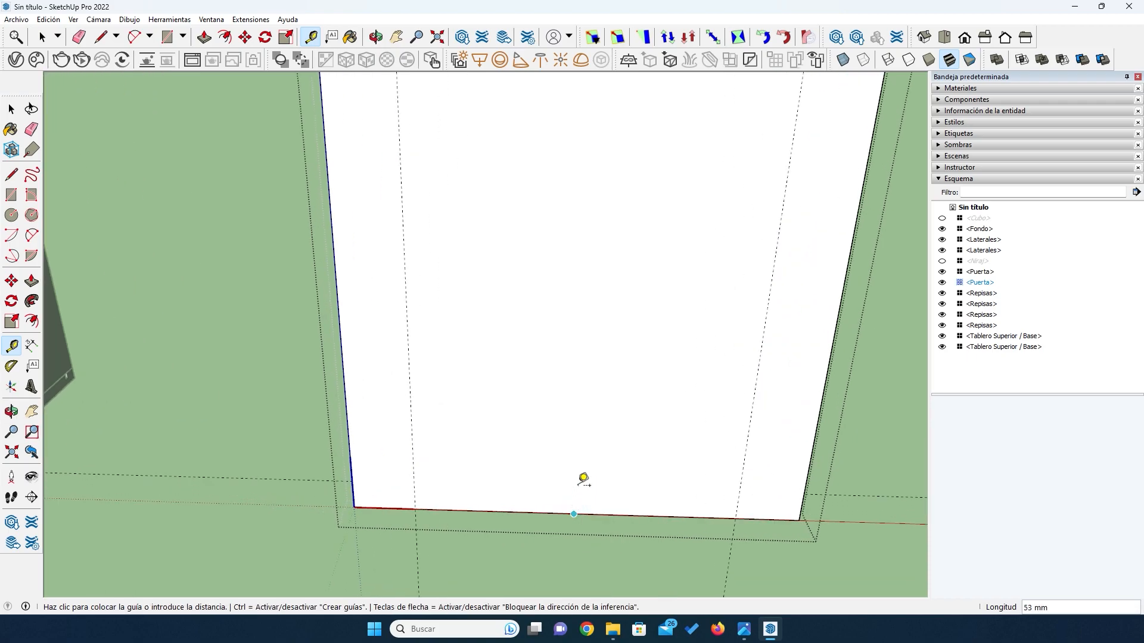
pyautogui.press('Escape')
# - Place a horizontal guide on the door's face 70 mm above its bottom edge
pyautogui.press('o')
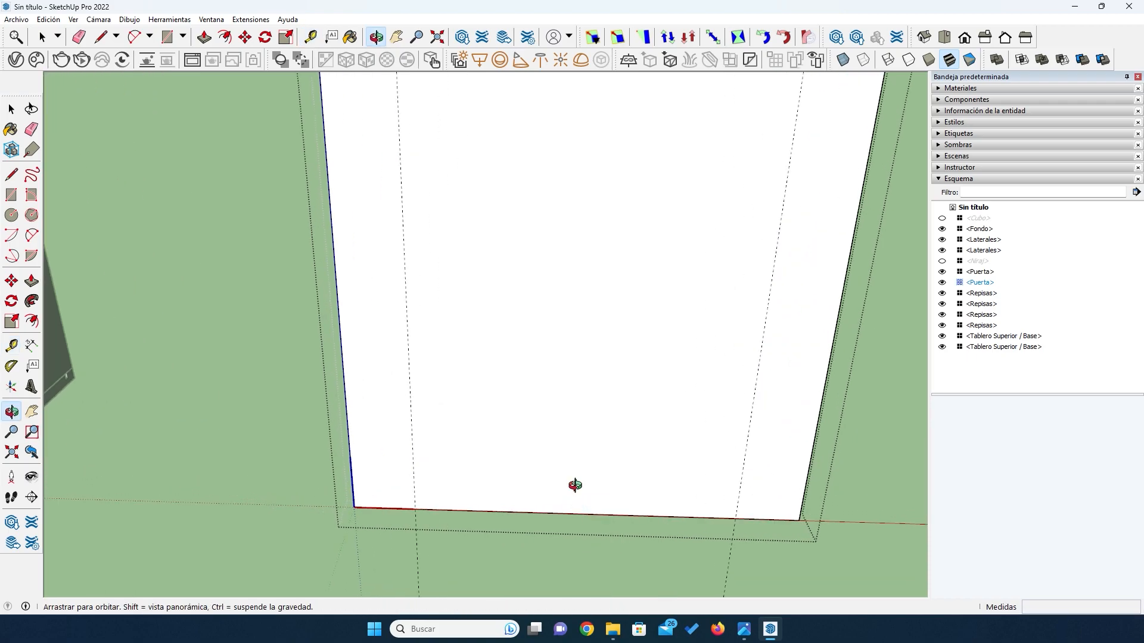
pyautogui.moveTo(575, 482); pyautogui.dragTo(580, 304)
pyautogui.moveTo(576, 349); pyautogui.dragTo(584, 295)
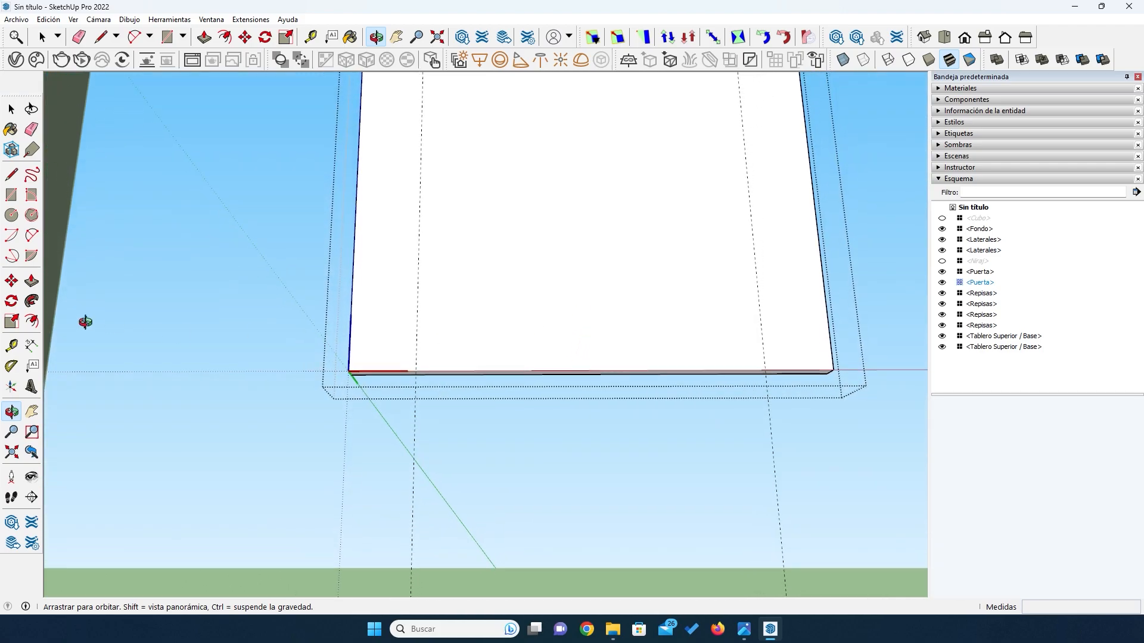
pyautogui.click(11, 345)
pyautogui.click(552, 371)
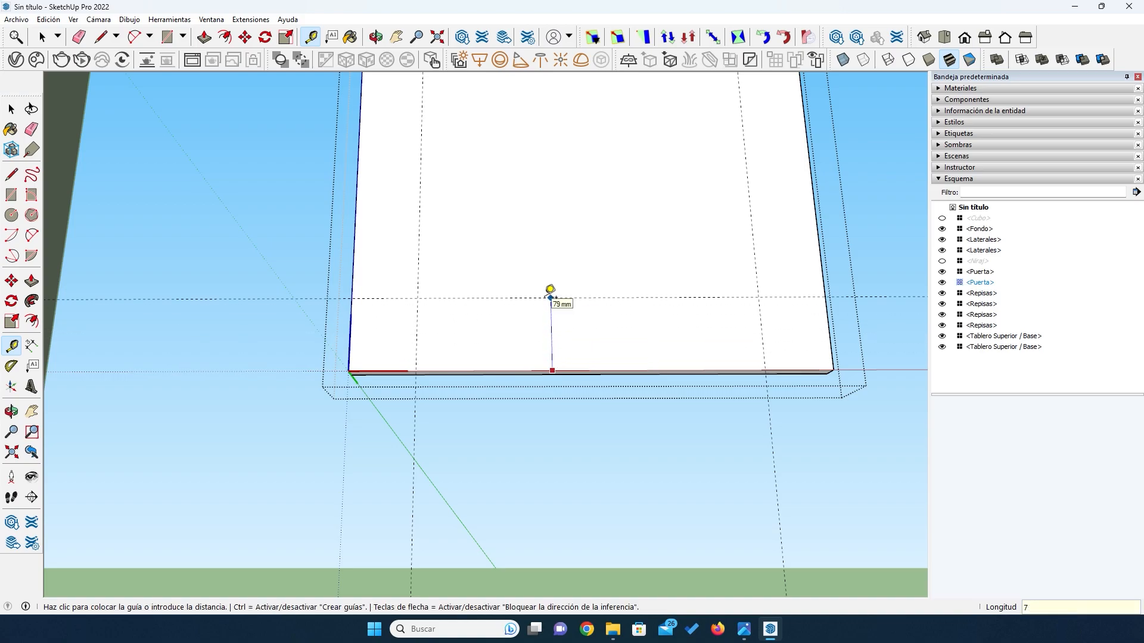
pyautogui.press('Return')
# - Draw an 824 × 360 mm rectangle on the door's face between opposite intersections of the four guides
pyautogui.press('o')
pyautogui.moveTo(541, 296); pyautogui.dragTo(539, 399)
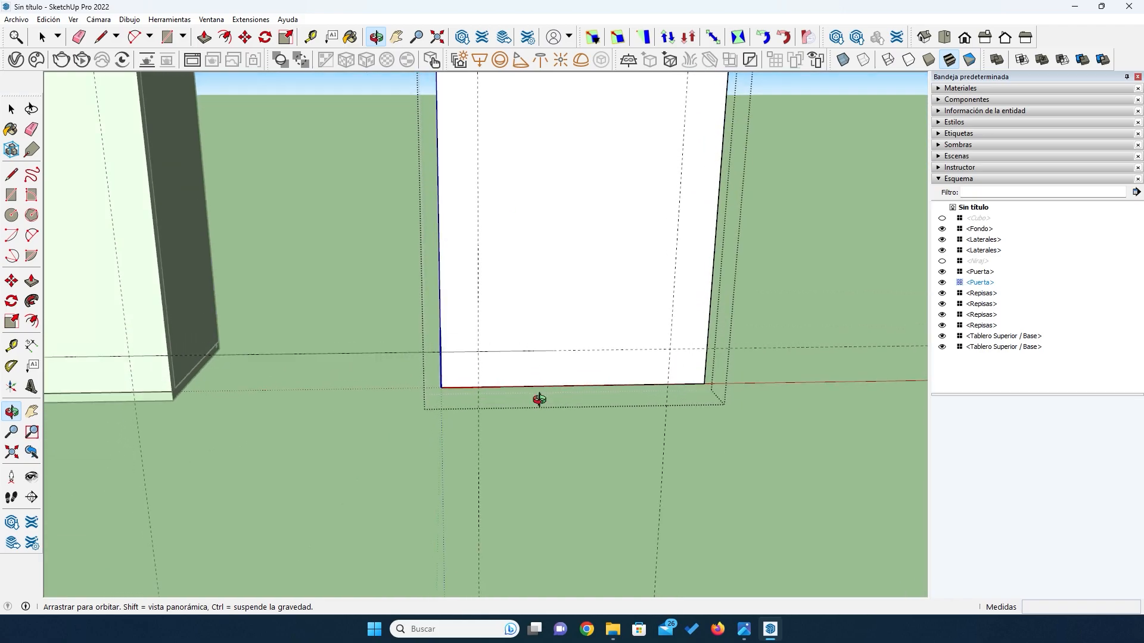
pyautogui.moveTo(539, 230)
pyautogui.mouseDown()
pyautogui.moveTo(546, 209)
pyautogui.moveTo(548, 222)
pyautogui.mouseUp()
pyautogui.scroll(3, 558, 179)
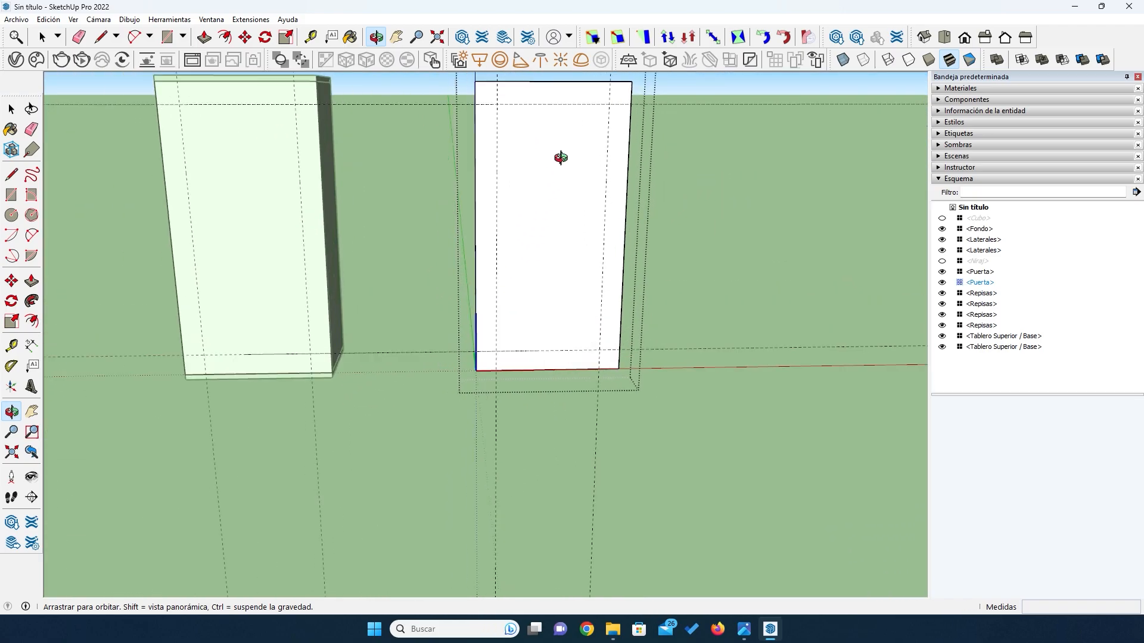
pyautogui.scroll(2, 538, 77)
pyautogui.scroll(1, 538, 78)
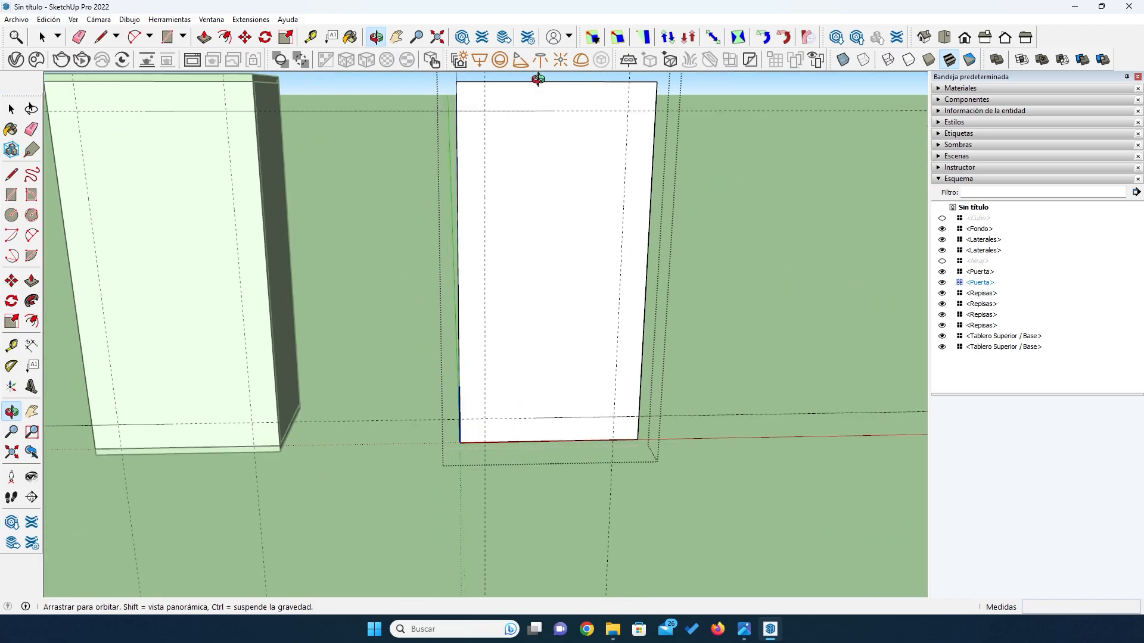
pyautogui.click(10, 195)
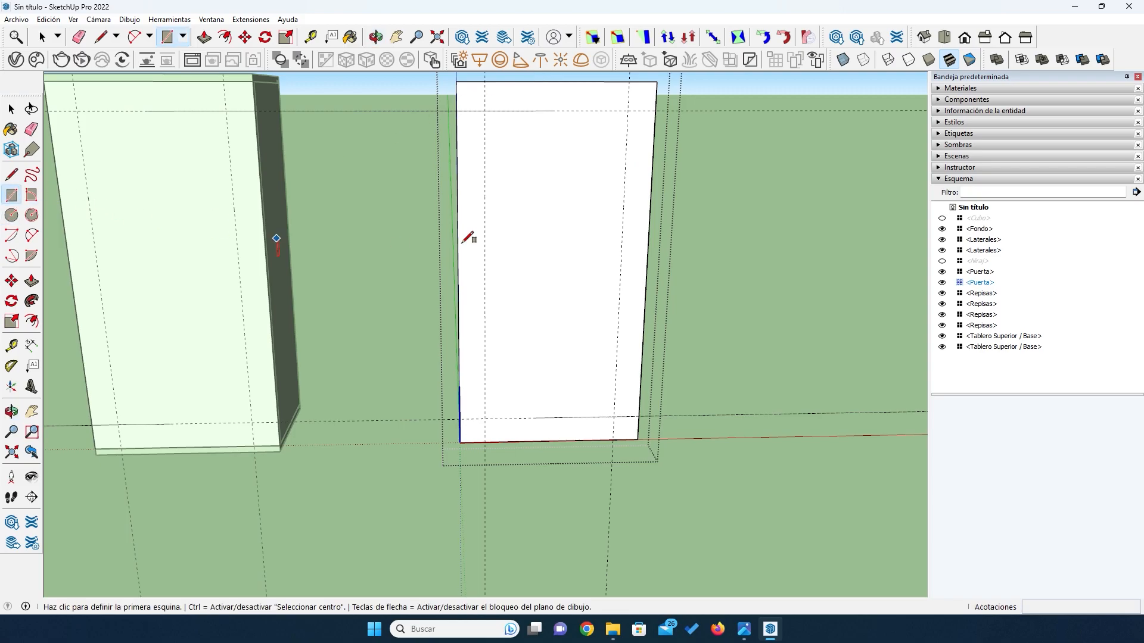
pyautogui.click(484, 111)
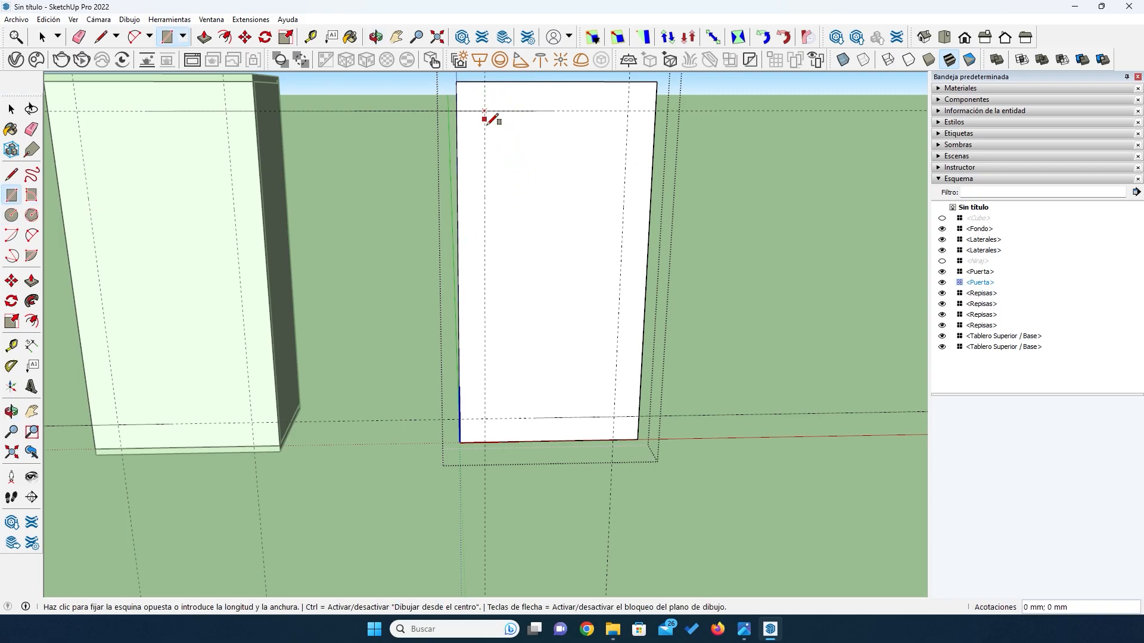
pyautogui.click(615, 417)
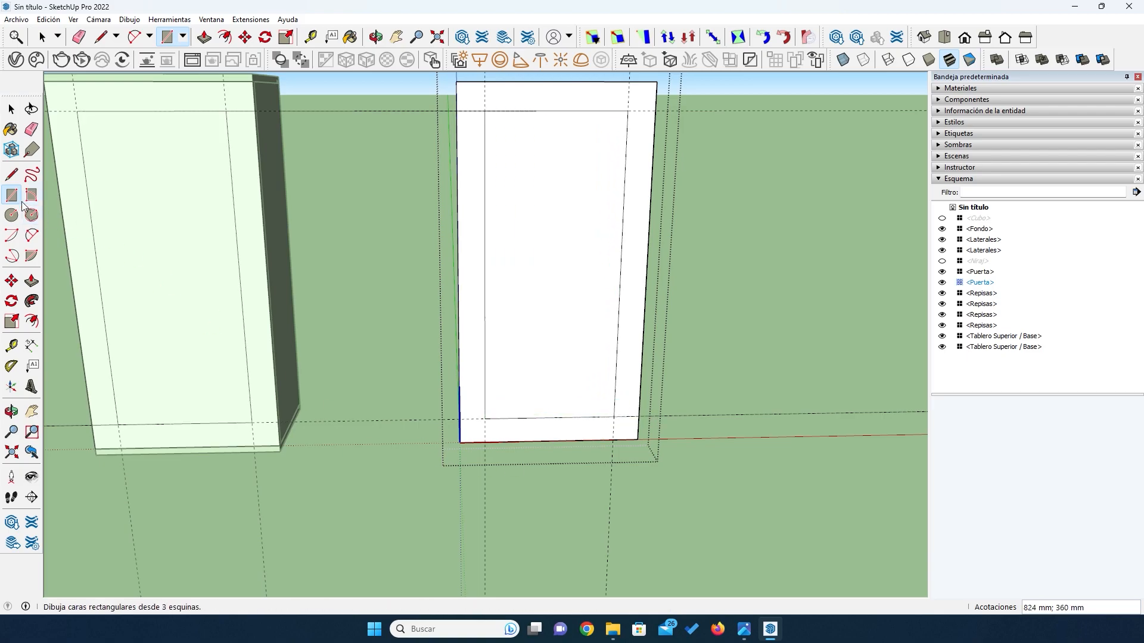
# - Push the inner rectangle 18 mm through the door to cut an opening and leave a frame
pyautogui.click(32, 282)
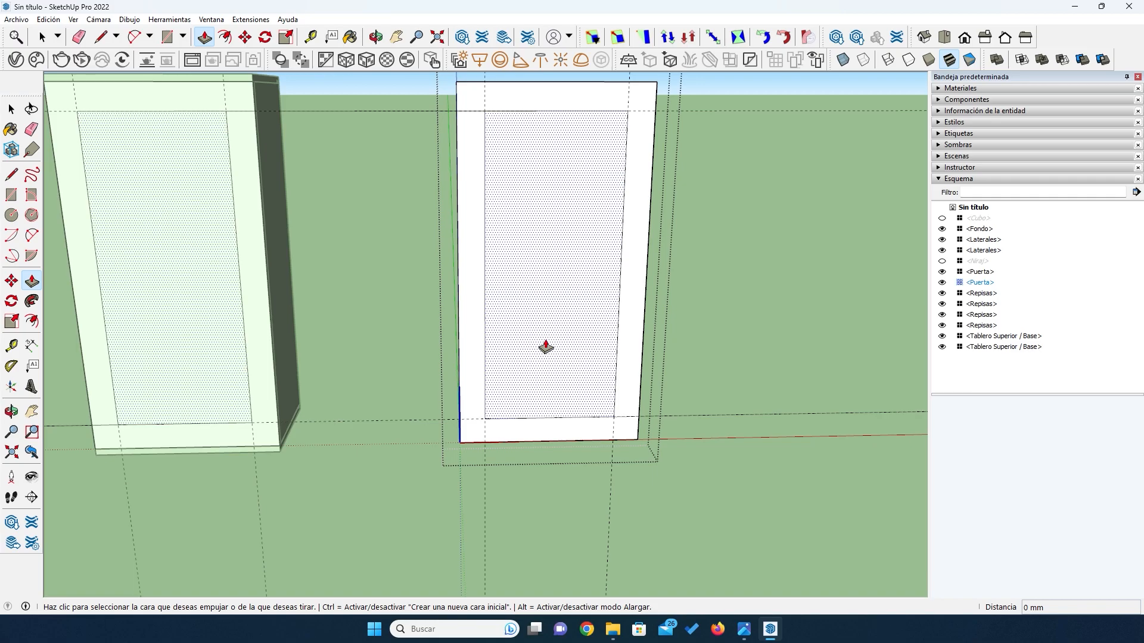
pyautogui.click(540, 382)
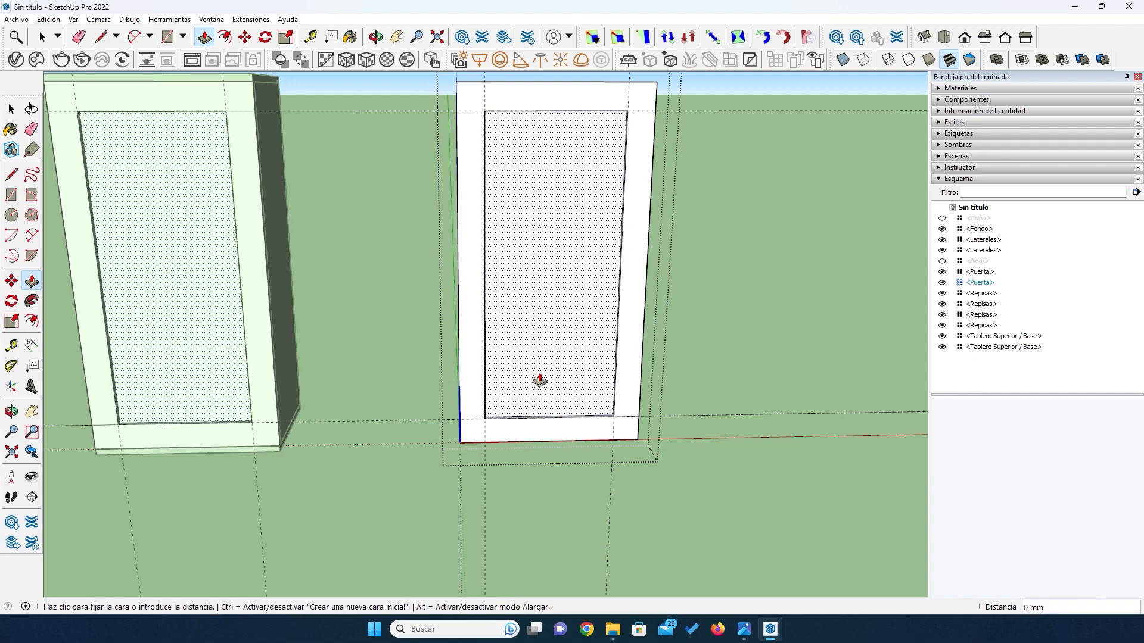
pyautogui.click(541, 380)
pyautogui.write('1')
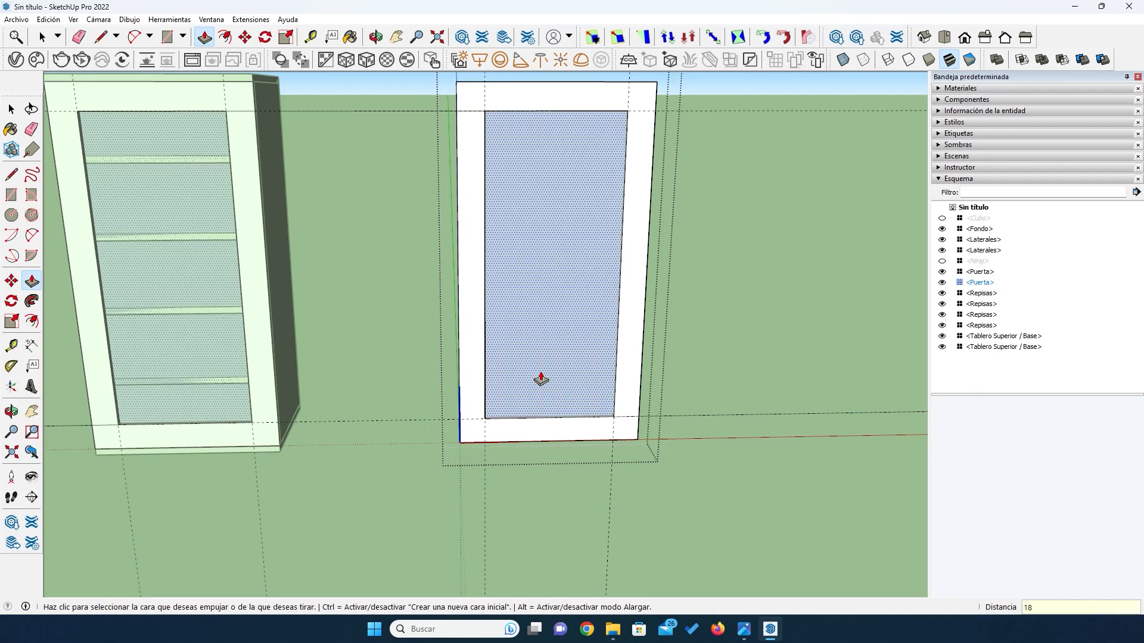
pyautogui.write('8')
pyautogui.press('Return')
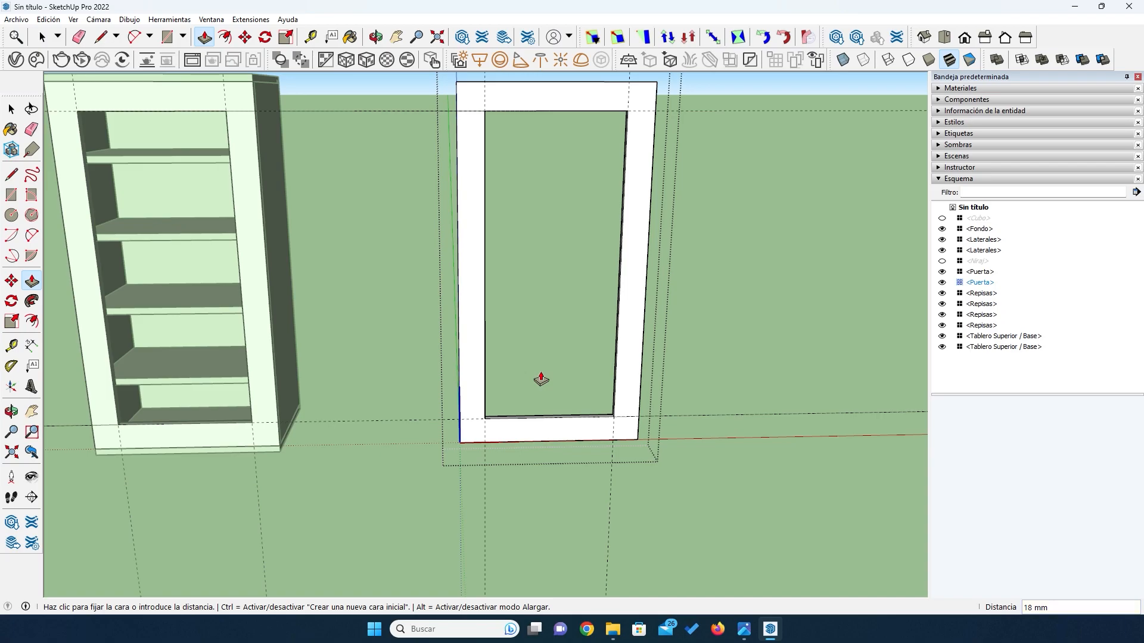
pyautogui.scroll(-1, 541, 380)
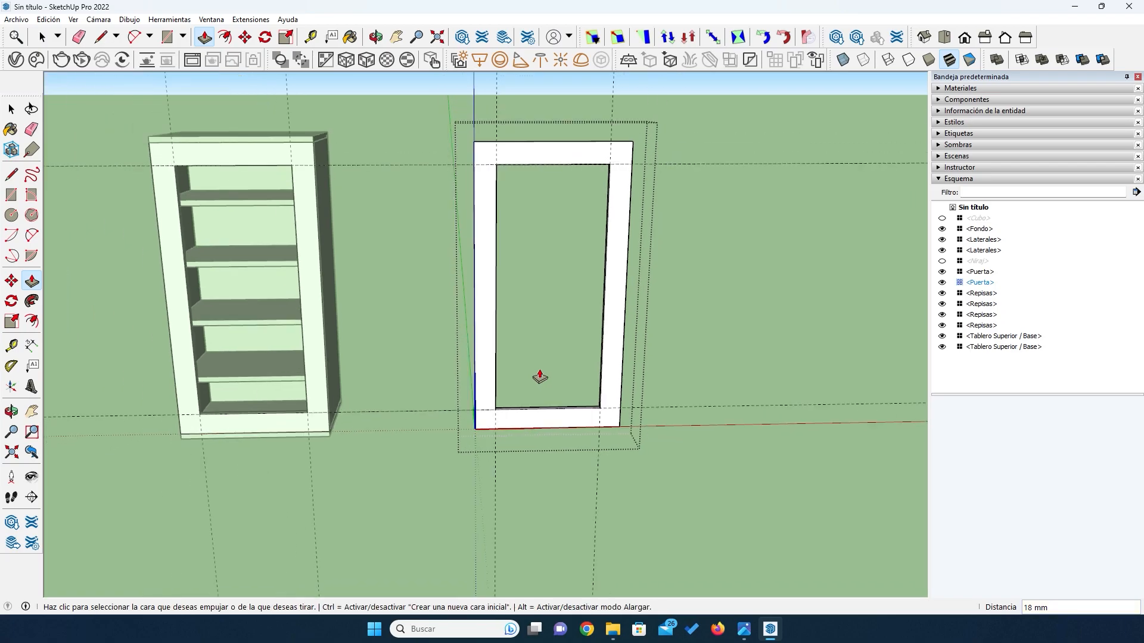
# - Delete all guides around the framed door and finish editing the door component
pyautogui.click(32, 131)
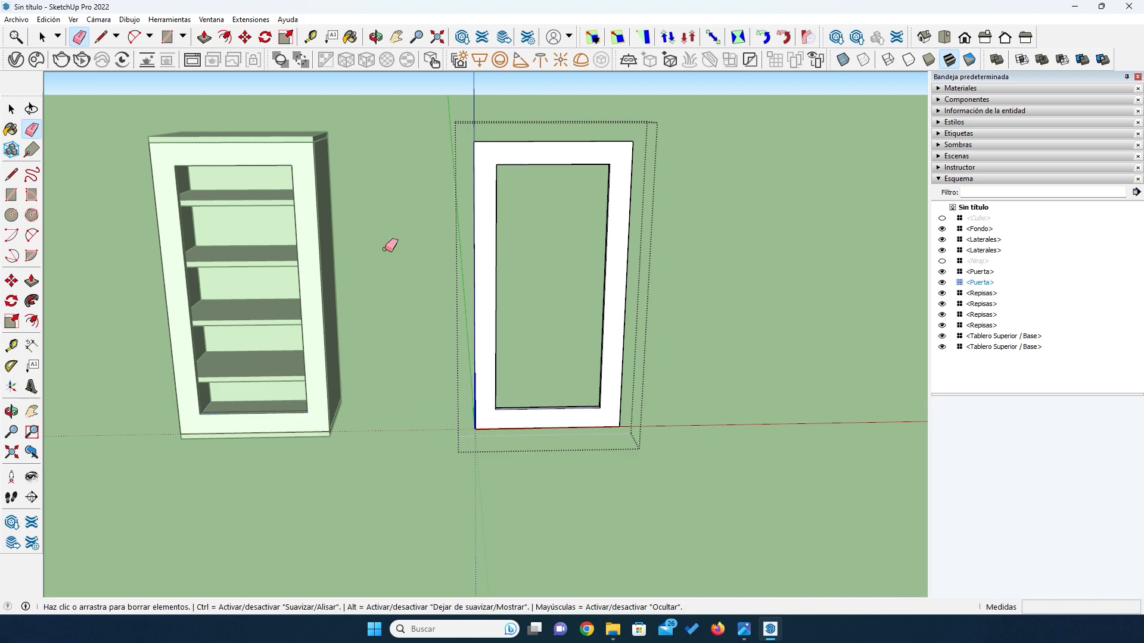
pyautogui.click(12, 108)
pyautogui.click(385, 113)
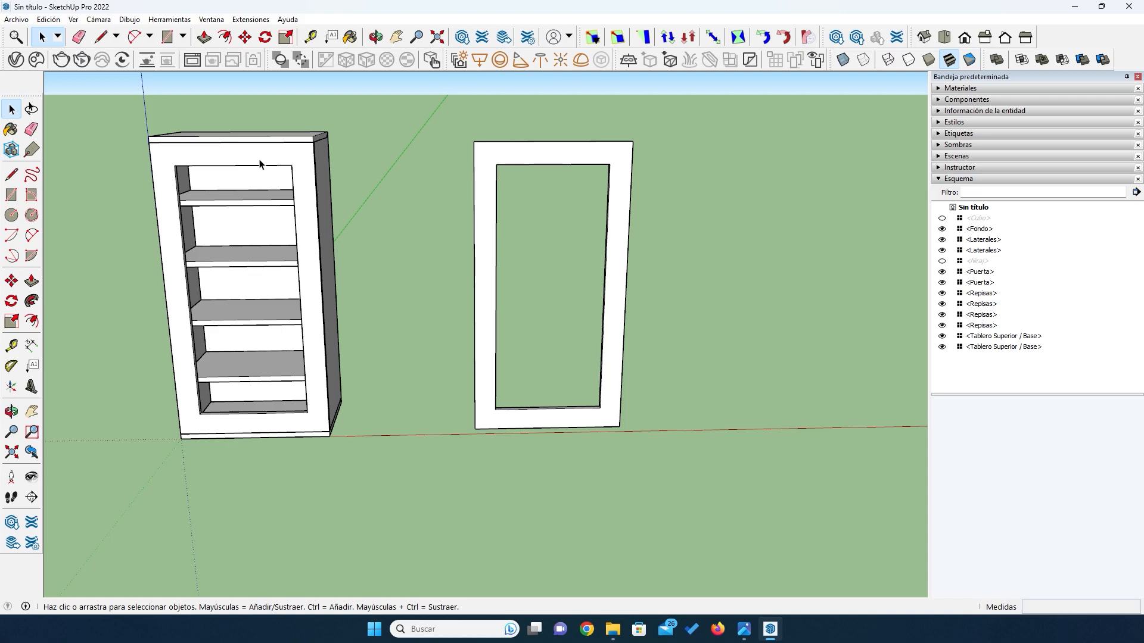
# - Hide the separate door copy standing beside the cabinet
pyautogui.press('o')
pyautogui.moveTo(327, 248); pyautogui.dragTo(554, 273)
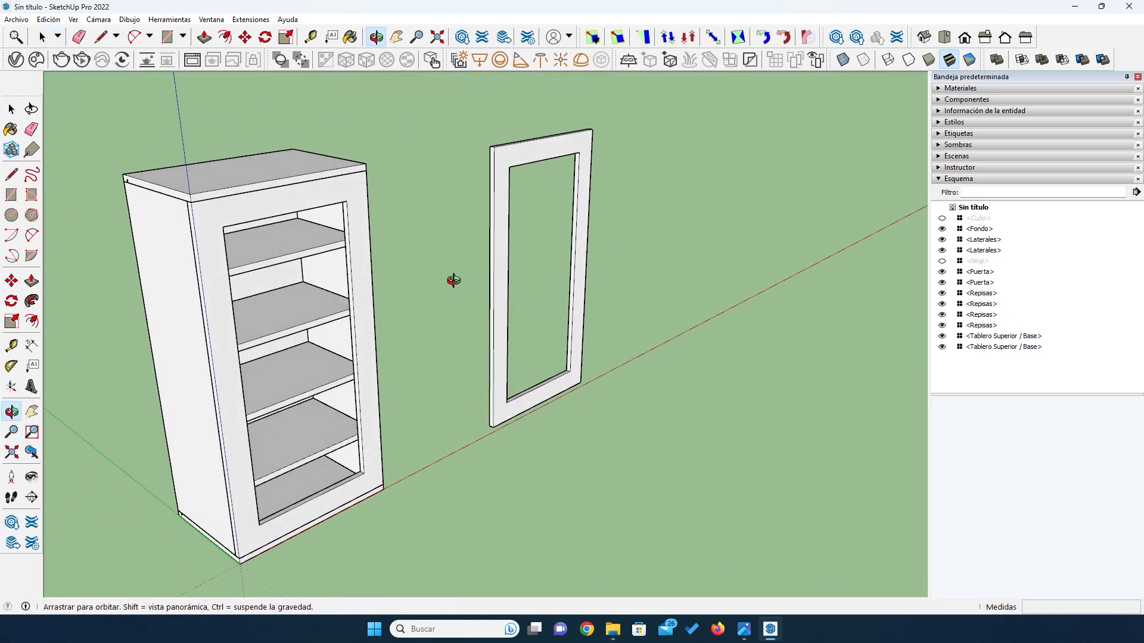
pyautogui.moveTo(441, 269); pyautogui.dragTo(474, 296)
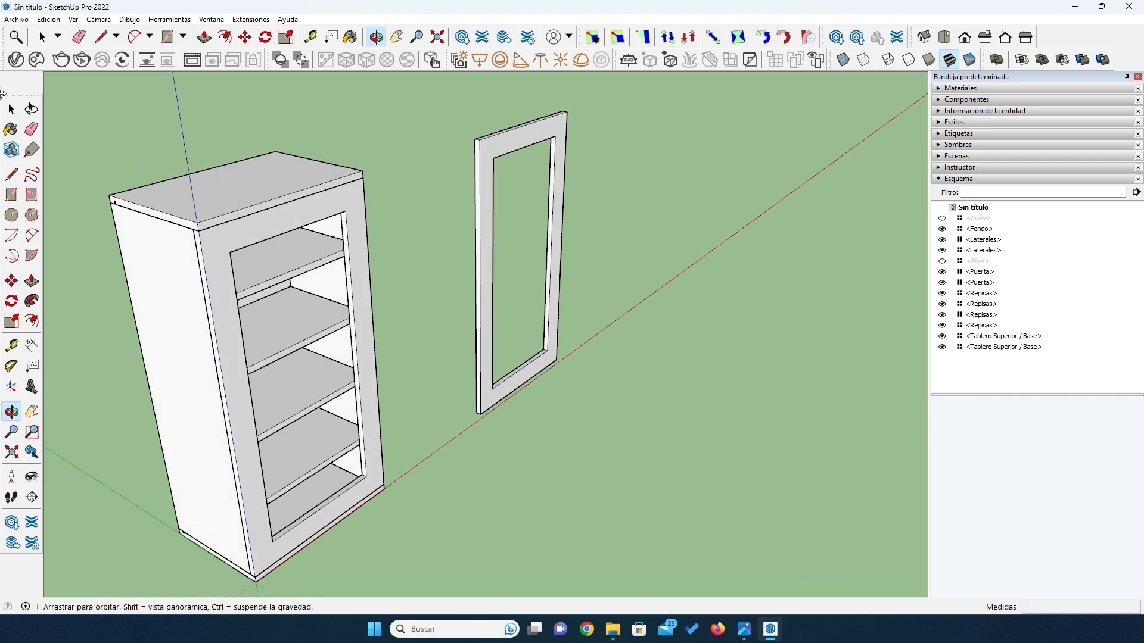
pyautogui.click(10, 109)
pyautogui.click(485, 173)
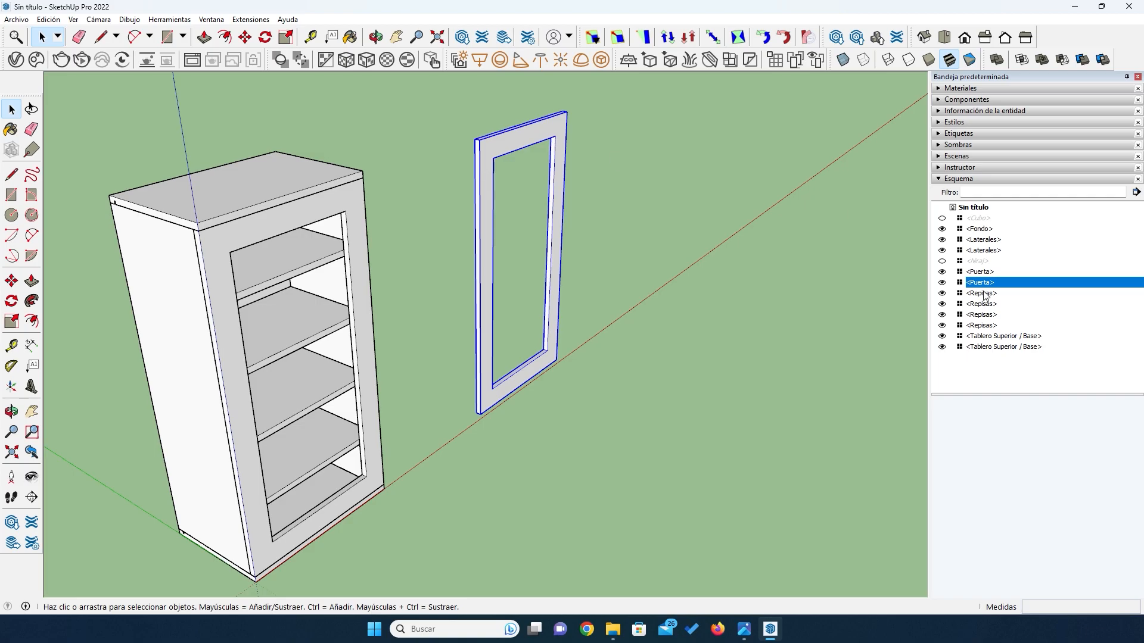
pyautogui.click(942, 283)
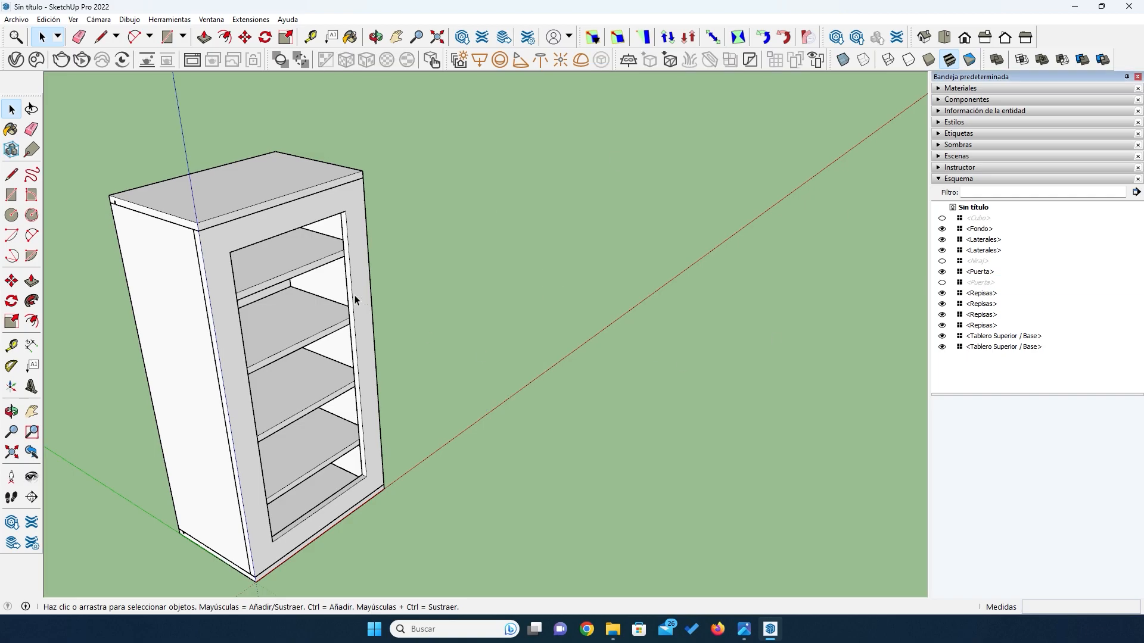
# - Examine where the cabinet door meets the top board and the base board
pyautogui.moveTo(247, 435); pyautogui.dragTo(294, 332, button='middle')
pyautogui.scroll(3, 231, 174)
pyautogui.scroll(3, 180, 163)
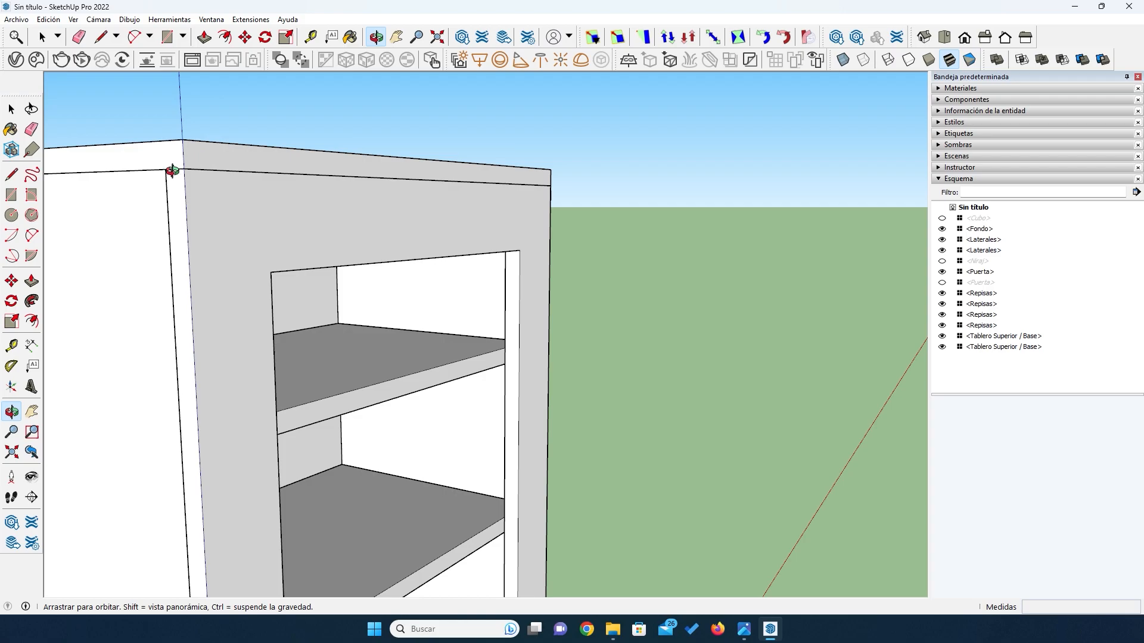
pyautogui.scroll(-5, 252, 166)
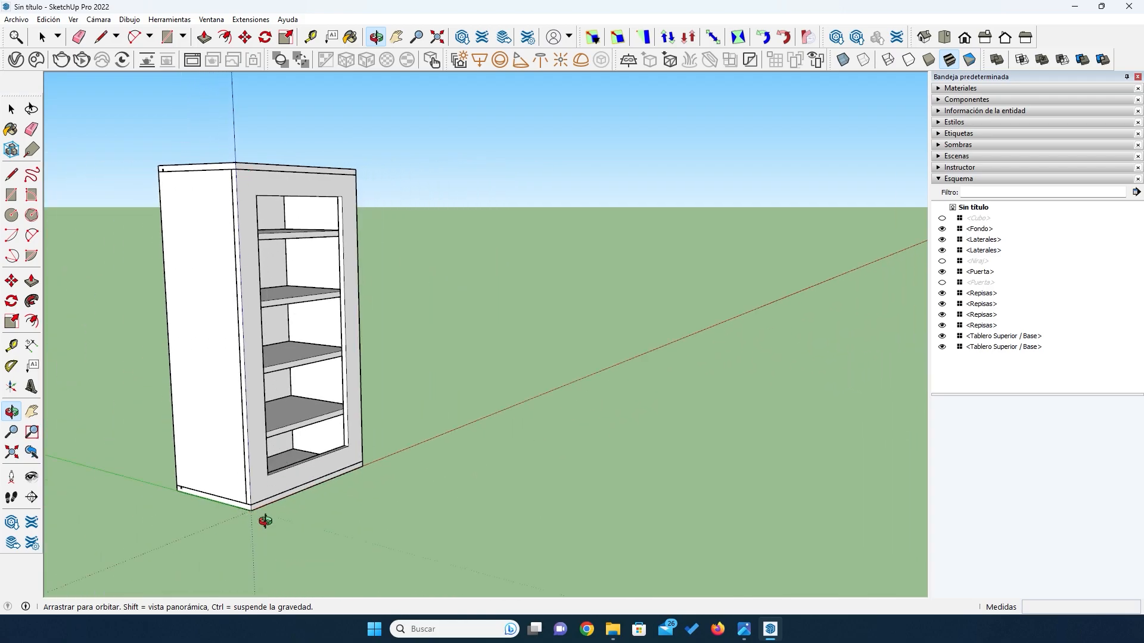
pyautogui.scroll(5, 253, 497)
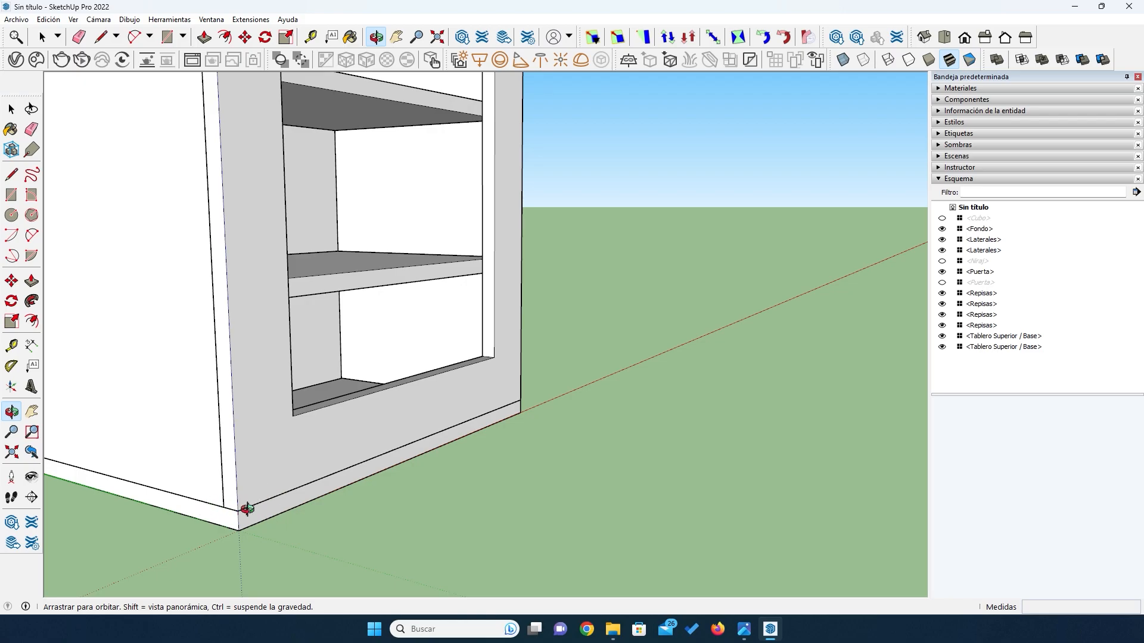
pyautogui.scroll(-5, 240, 509)
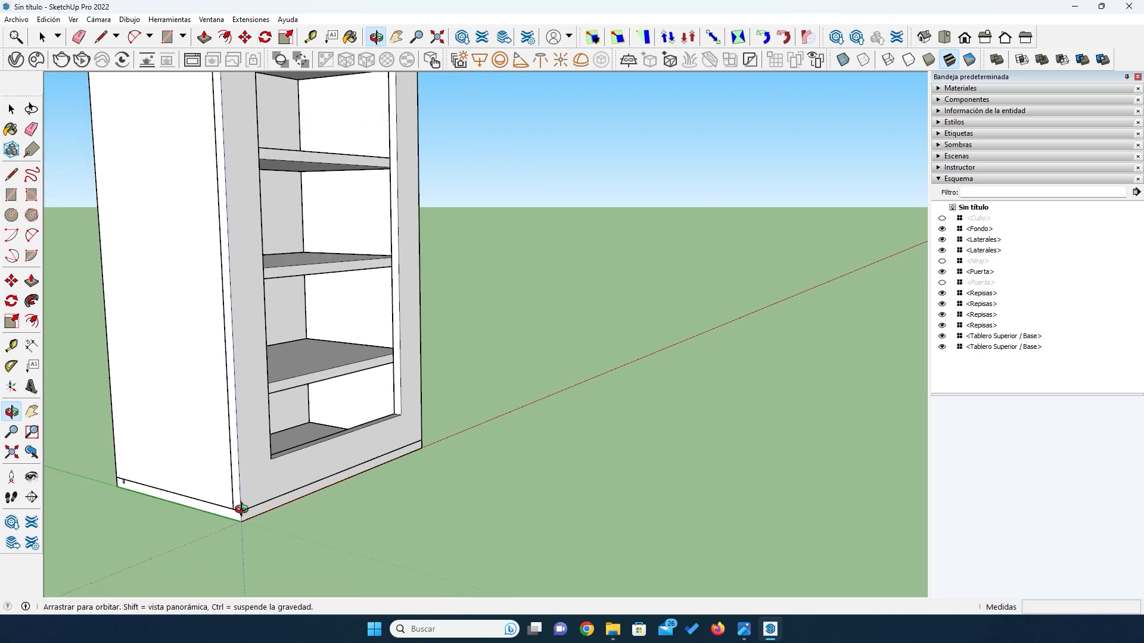
pyautogui.moveTo(237, 248); pyautogui.dragTo(247, 356)
pyautogui.scroll(5, 232, 191)
pyautogui.moveTo(244, 234); pyautogui.dragTo(178, 215)
# - Hide the cabinet's top board to expose the door's upper edge
pyautogui.press('space')
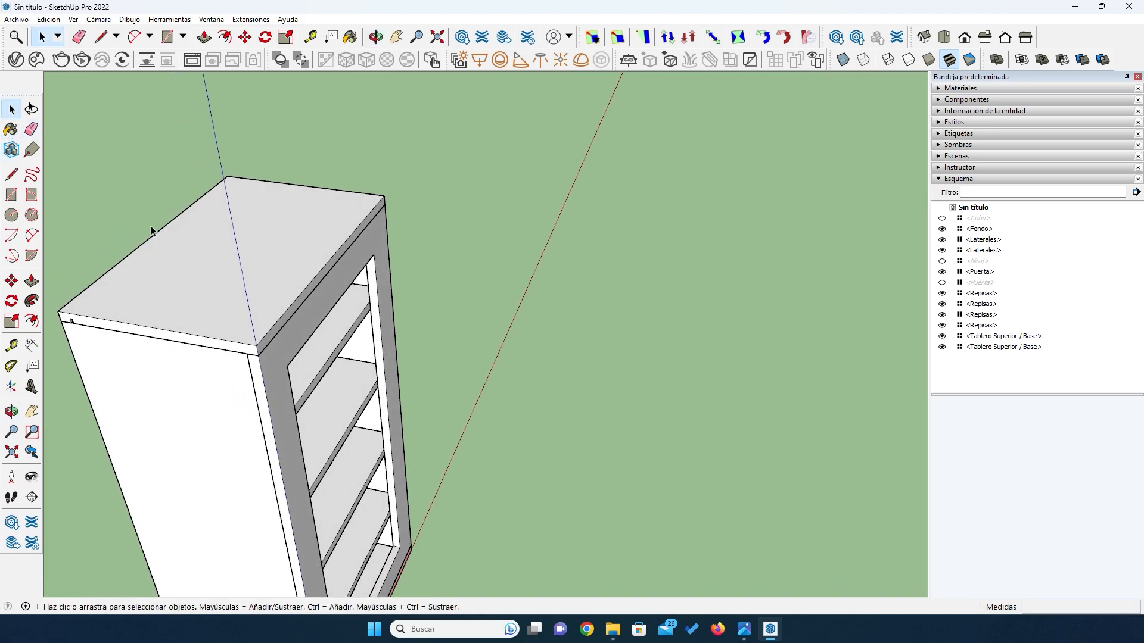
pyautogui.click(189, 259)
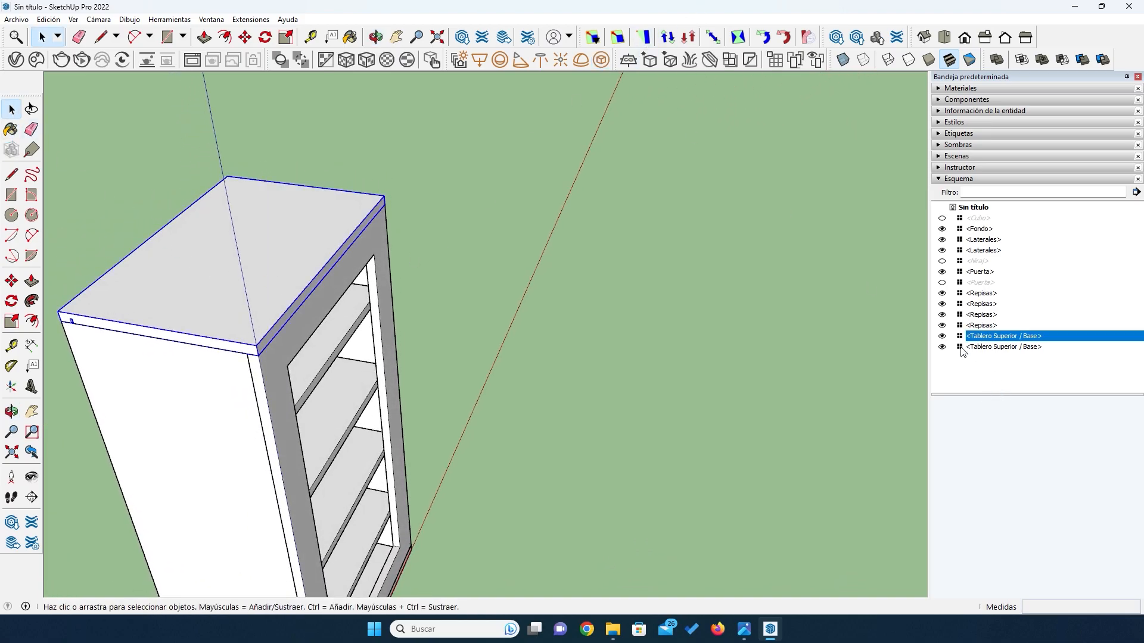
pyautogui.click(941, 336)
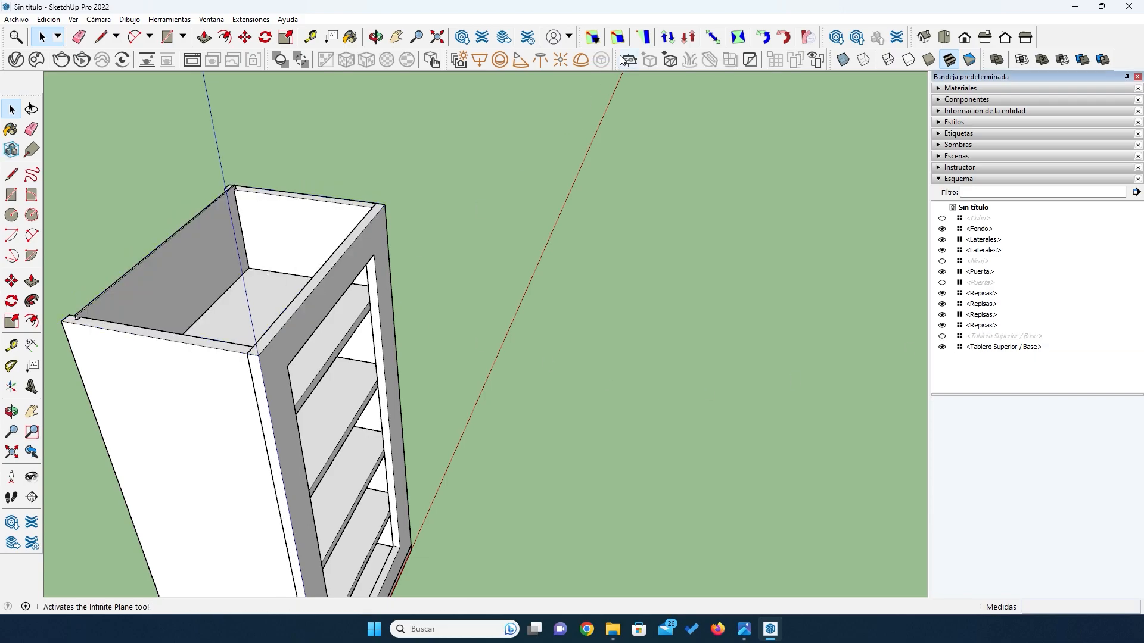
# - Shorten the cabinet door by 3 mm from its upper edge with Box Scaling along the blue axis
pyautogui.click(618, 37)
pyautogui.click(327, 301)
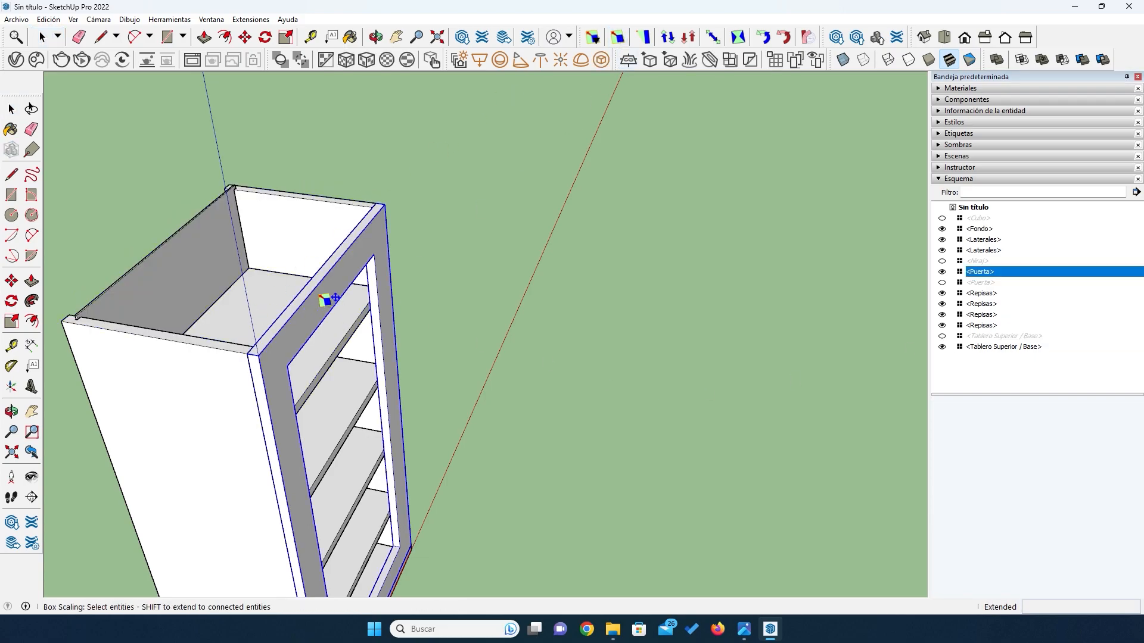
pyautogui.press('space')
pyautogui.click(617, 37)
pyautogui.scroll(4, 316, 266)
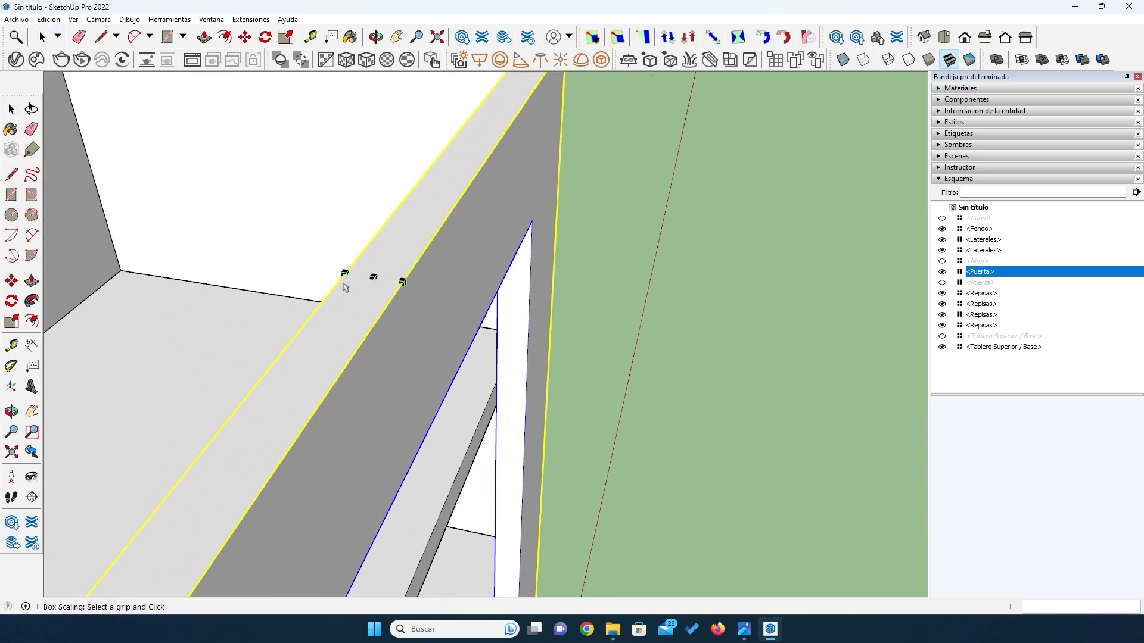
pyautogui.click(373, 278)
pyautogui.press('End')
pyautogui.write('-3')
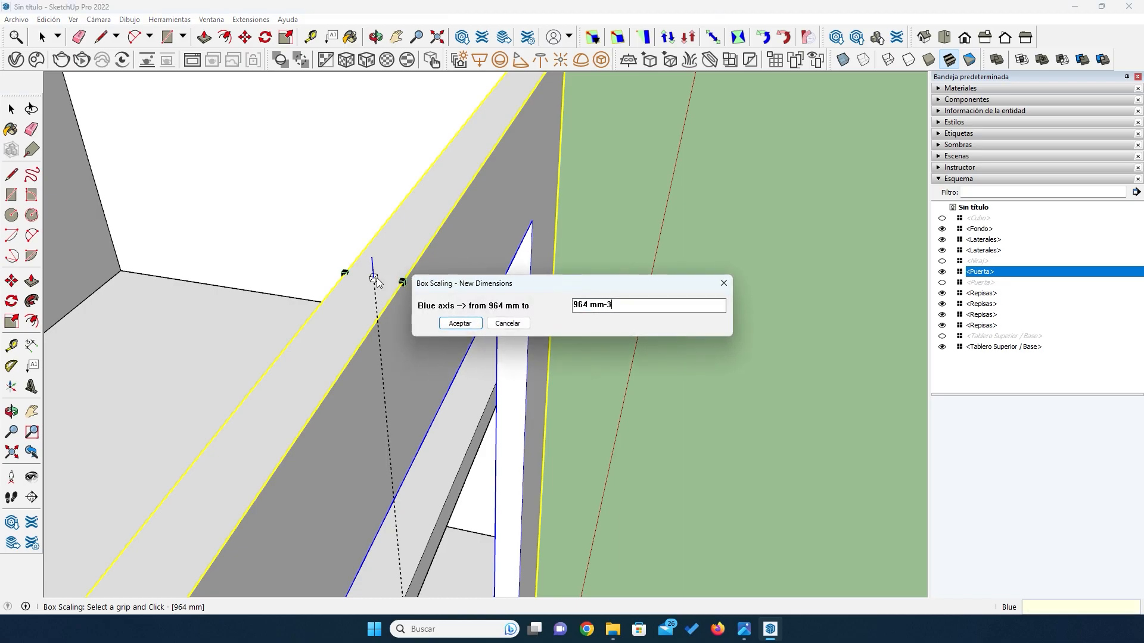
pyautogui.press('Return')
# - Shorten the door from its lower edge with Box Scaling along the blue axis, using X-ray display temporarily to reach the grip
pyautogui.press('o')
pyautogui.scroll(-6, 368, 278)
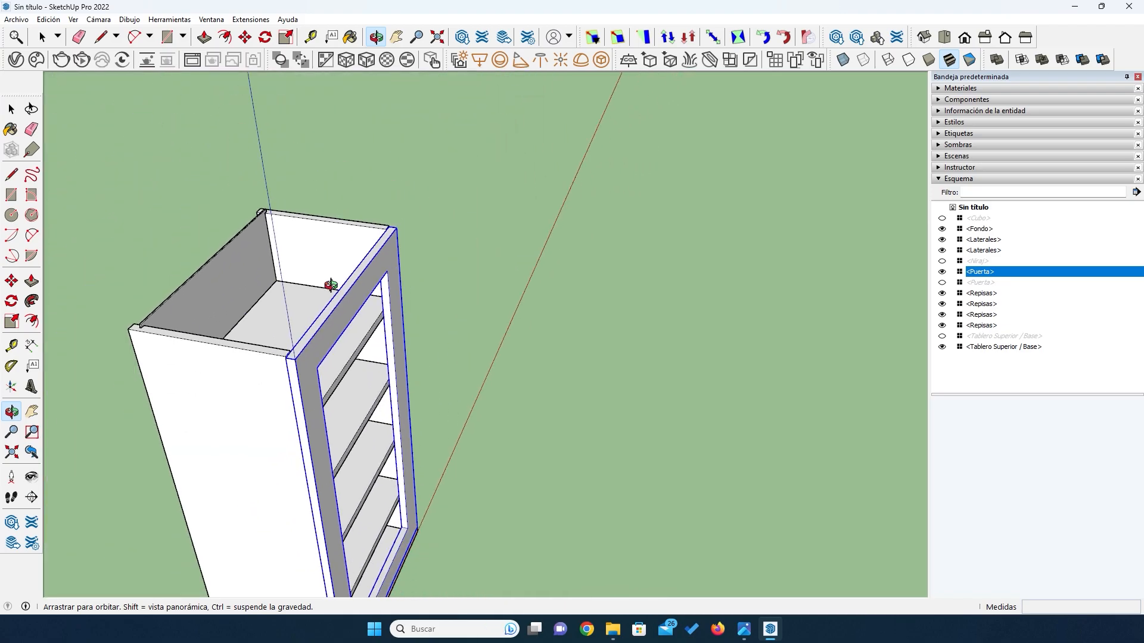
pyautogui.scroll(-3, 413, 395)
pyautogui.moveTo(441, 494); pyautogui.dragTo(337, 449)
pyautogui.scroll(5, 327, 534)
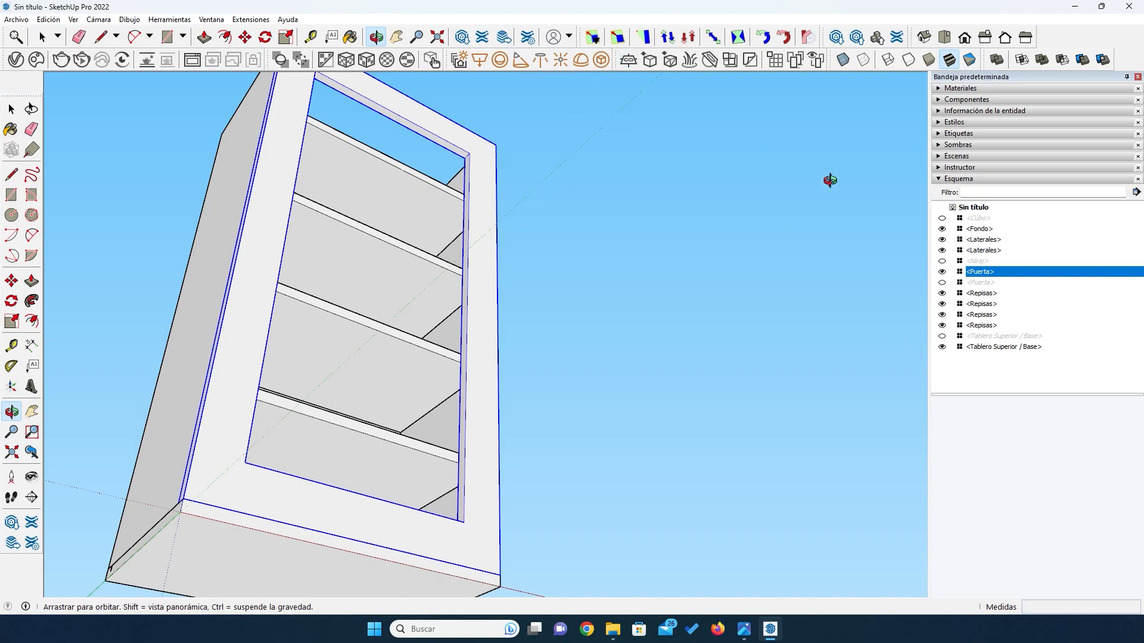
pyautogui.click(844, 60)
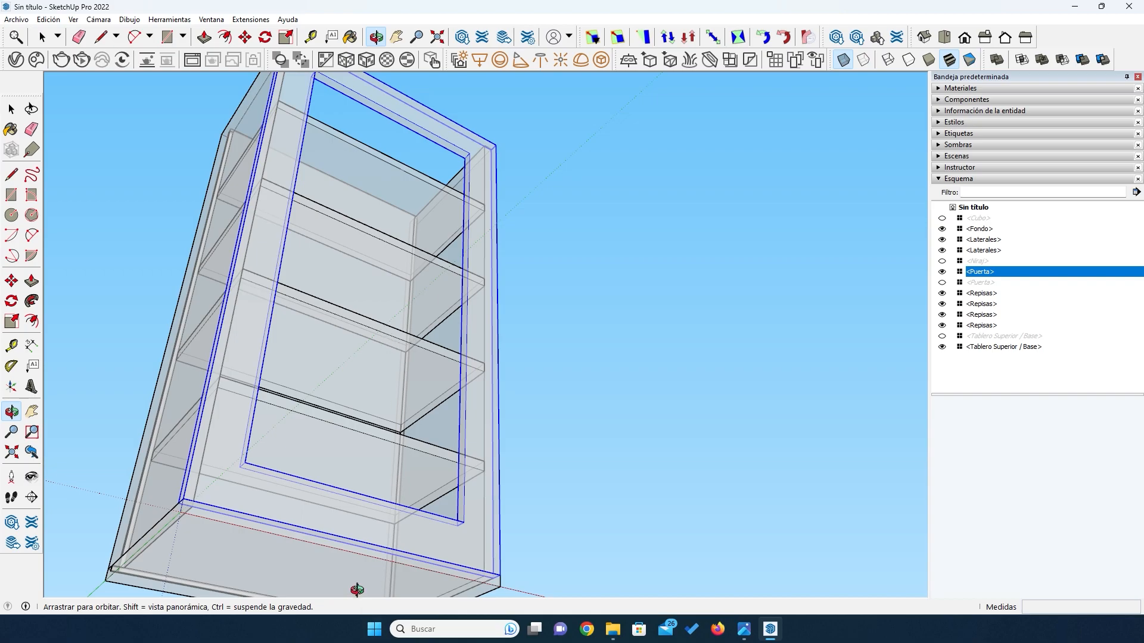
pyautogui.scroll(5, 357, 590)
pyautogui.press('s')
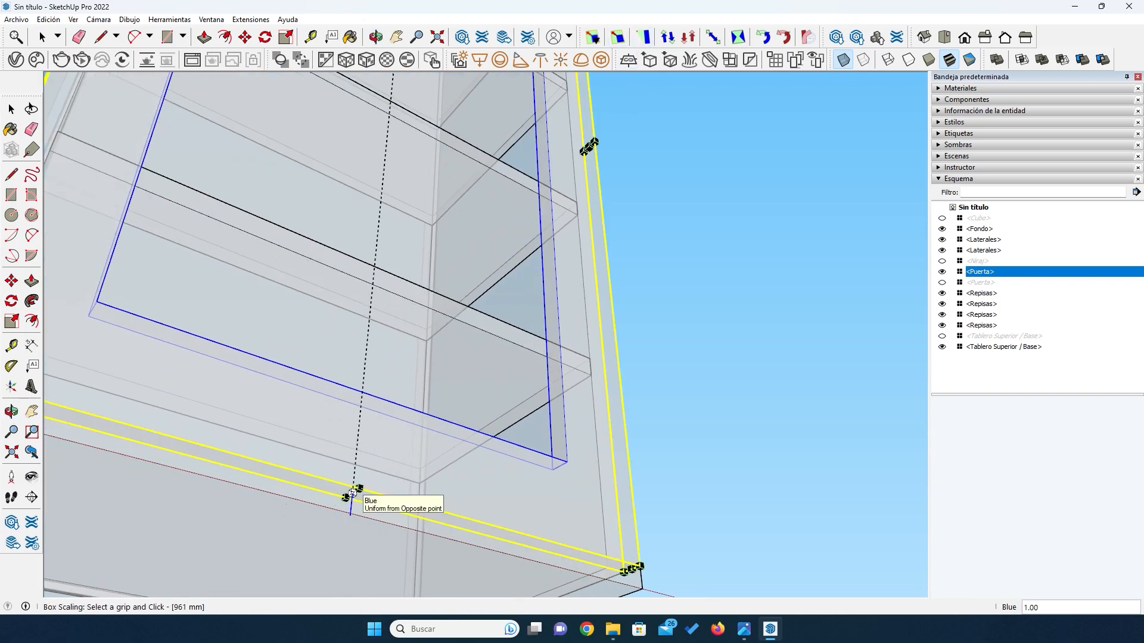
pyautogui.click(352, 493)
pyautogui.press('End')
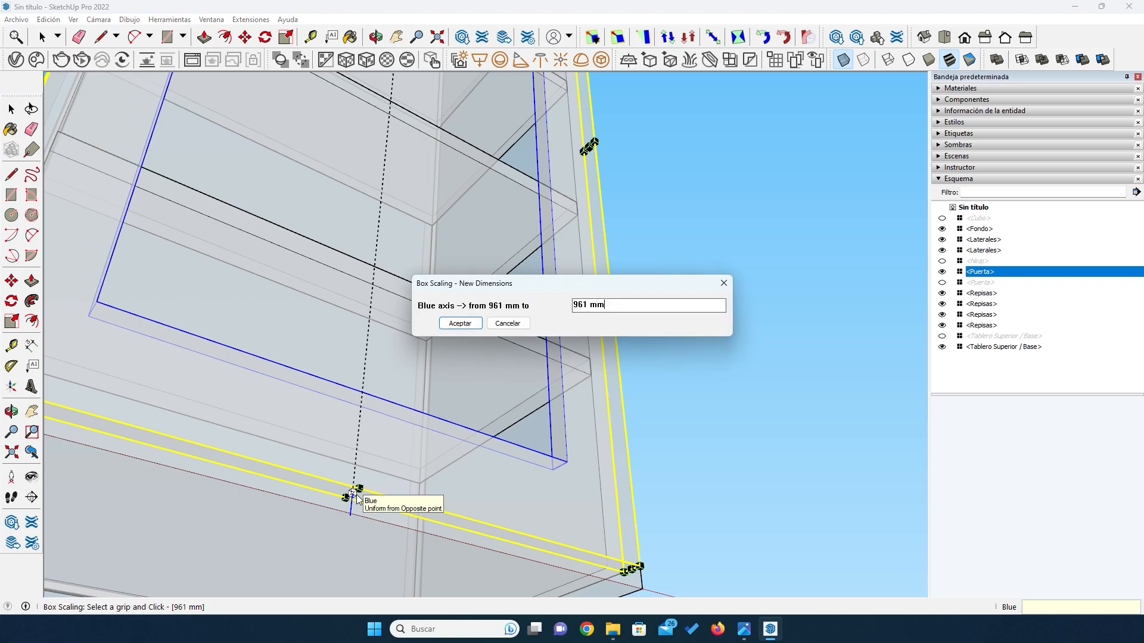
pyautogui.press('Return')
pyautogui.press('o')
pyautogui.click(843, 59)
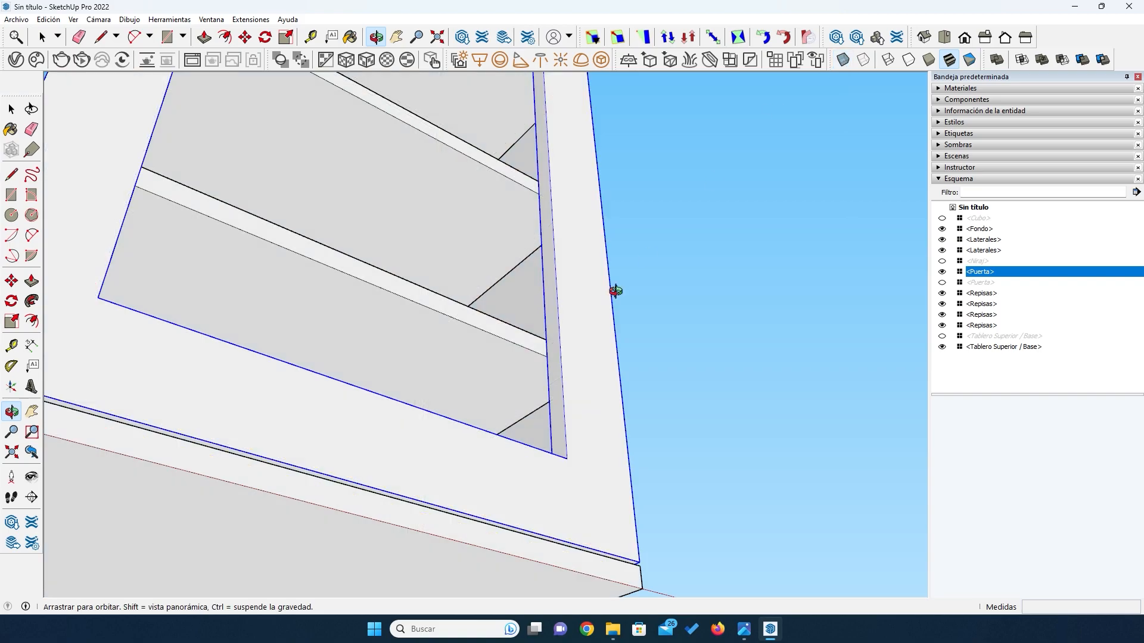
# - Show the cabinet's top board again, check the gap above the door and clear the selection
pyautogui.moveTo(327, 256); pyautogui.dragTo(664, 404)
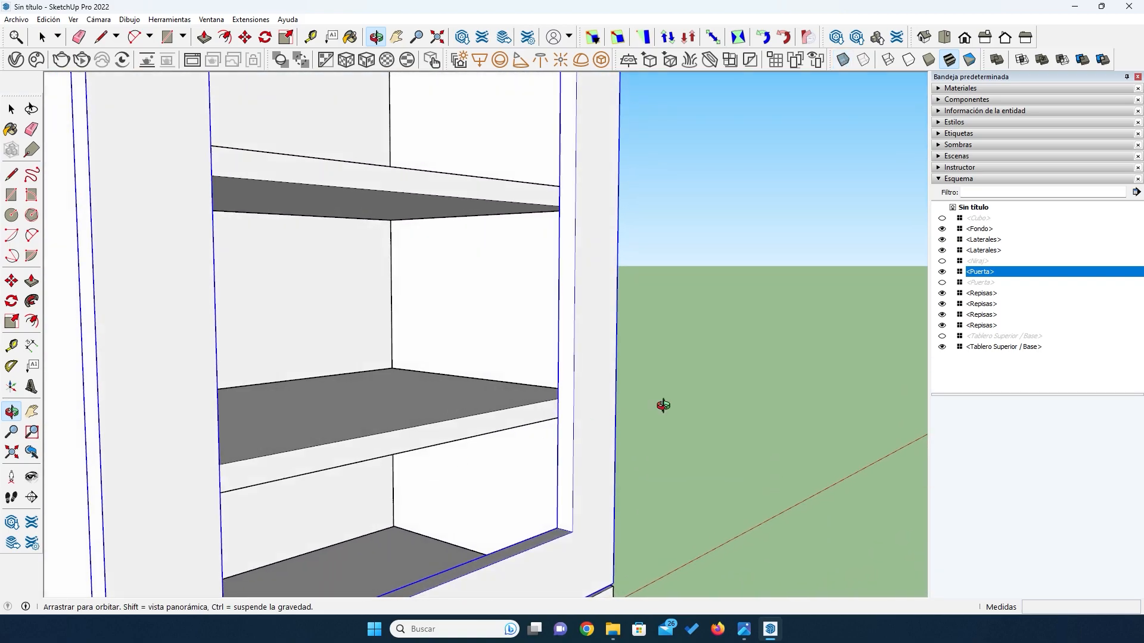
pyautogui.click(941, 336)
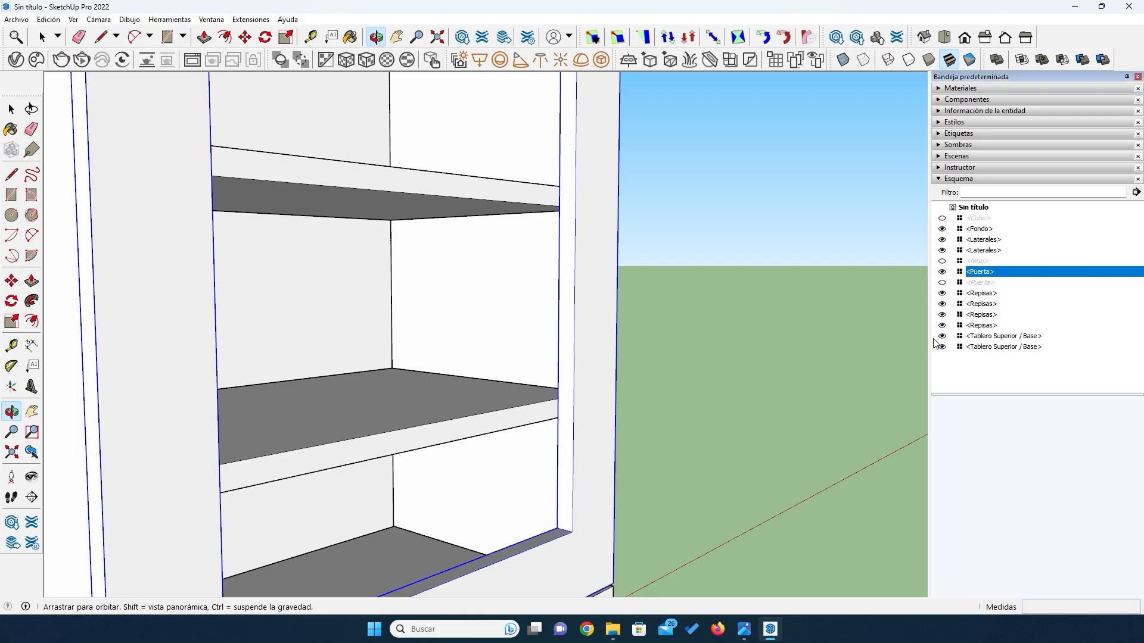
pyautogui.scroll(-9, 768, 317)
pyautogui.moveTo(719, 298); pyautogui.dragTo(669, 187)
pyautogui.scroll(10, 664, 178)
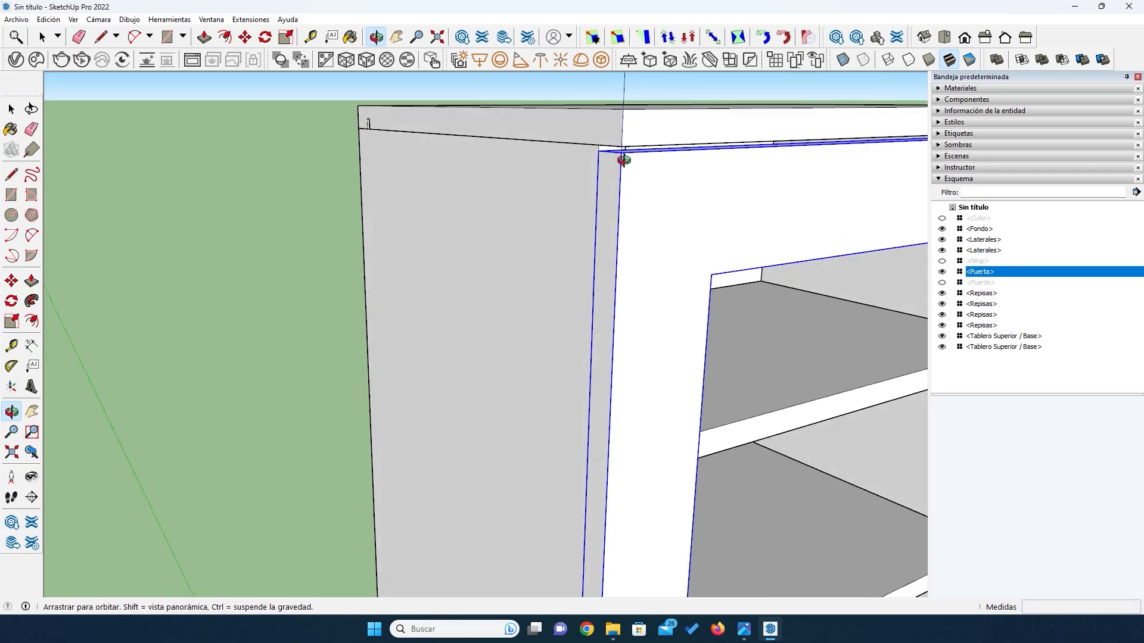
pyautogui.scroll(-8, 637, 160)
pyautogui.moveTo(608, 172); pyautogui.dragTo(567, 255)
pyautogui.scroll(3, 618, 153)
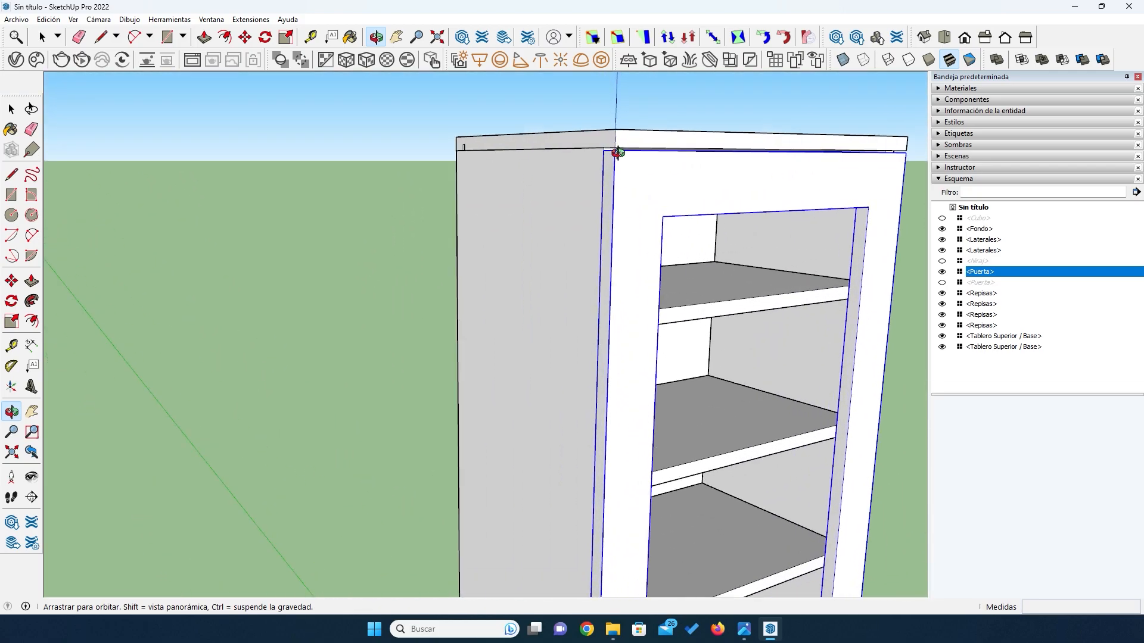
pyautogui.scroll(3, 618, 153)
pyautogui.click(12, 109)
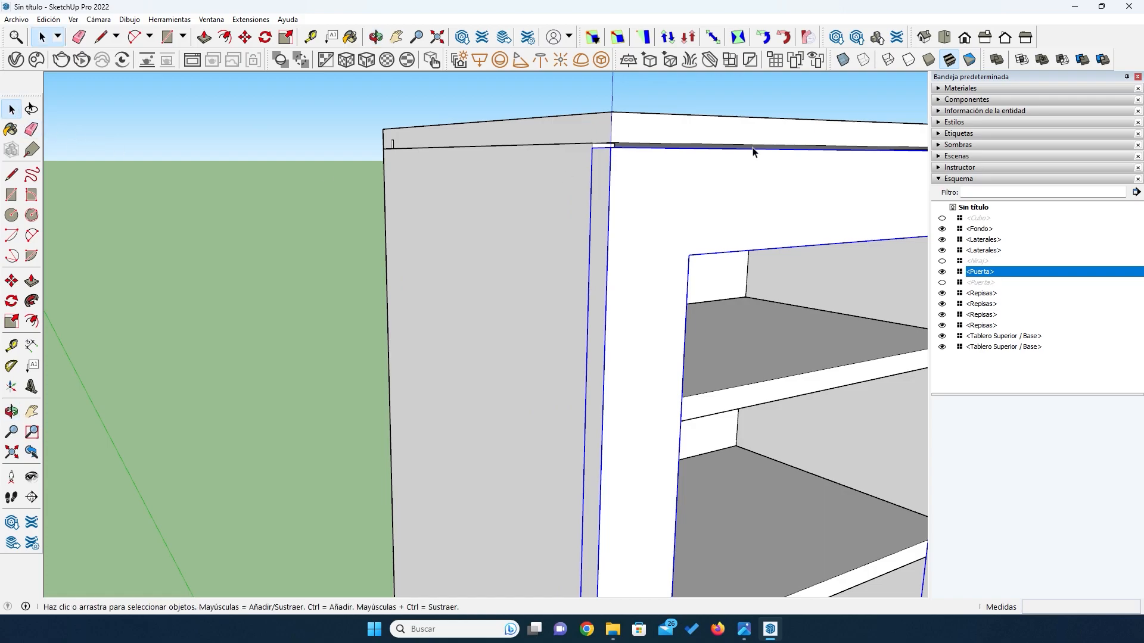
pyautogui.click(311, 202)
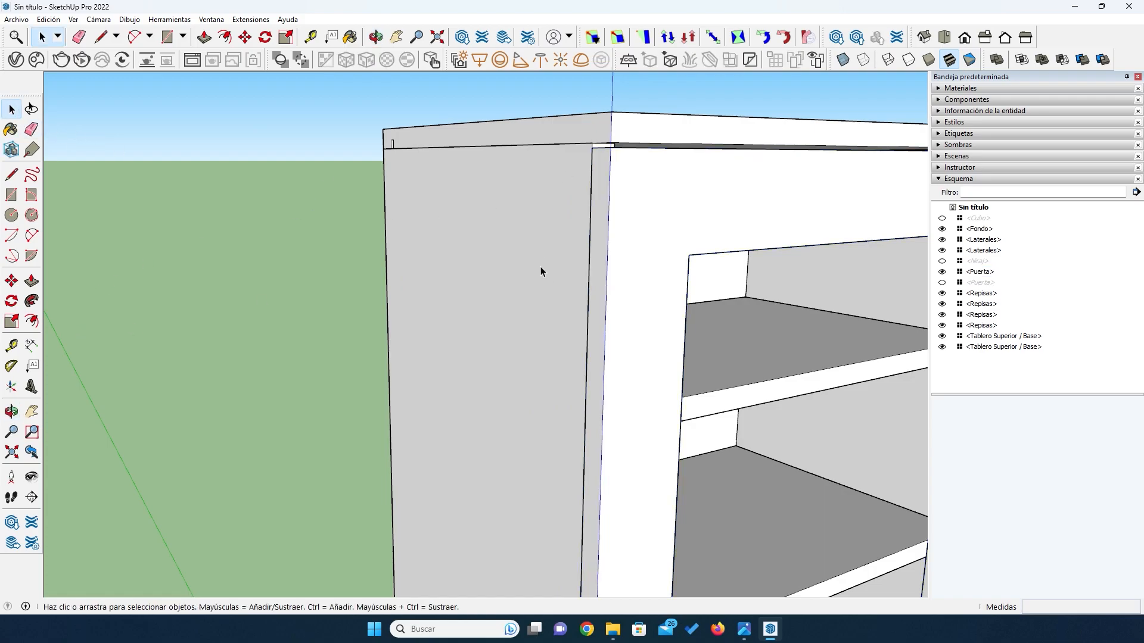
# - Examine the door's clearance at the base and the overall fit of the door on the cabinet
pyautogui.scroll(-3, 580, 237)
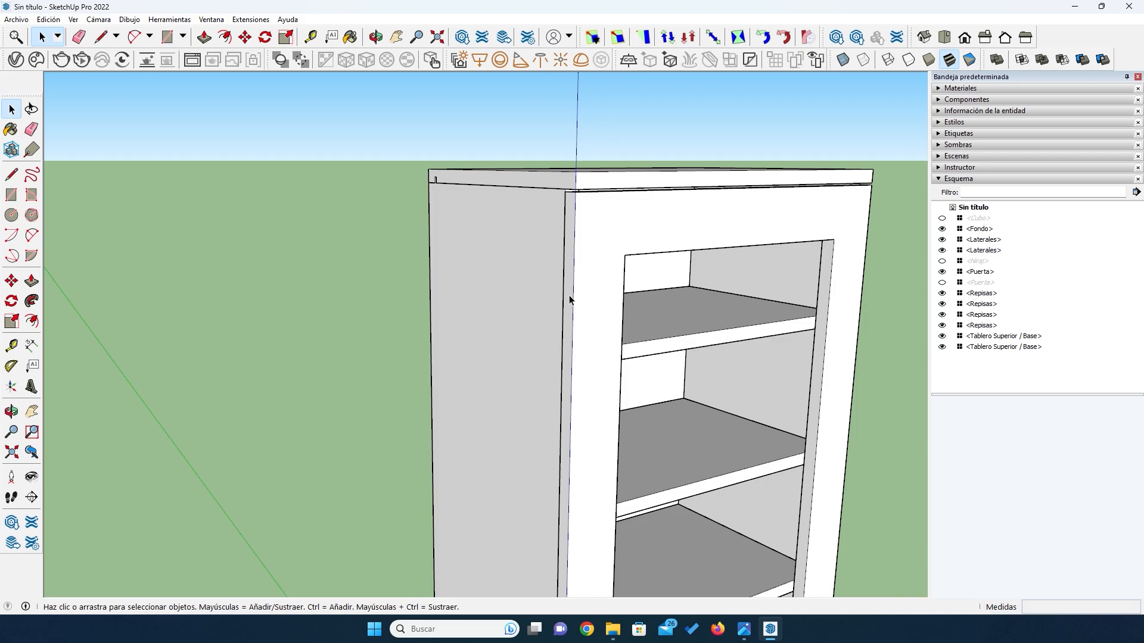
pyautogui.scroll(-2, 537, 205)
pyautogui.scroll(-2, 537, 205)
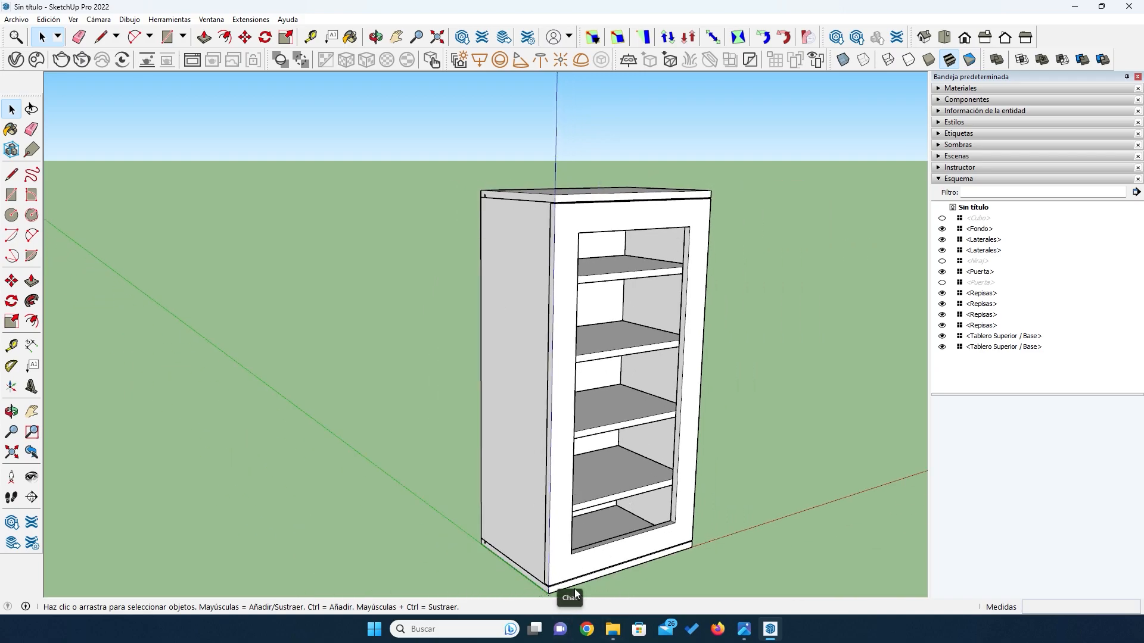
pyautogui.scroll(2, 688, 409)
pyautogui.scroll(1, 751, 447)
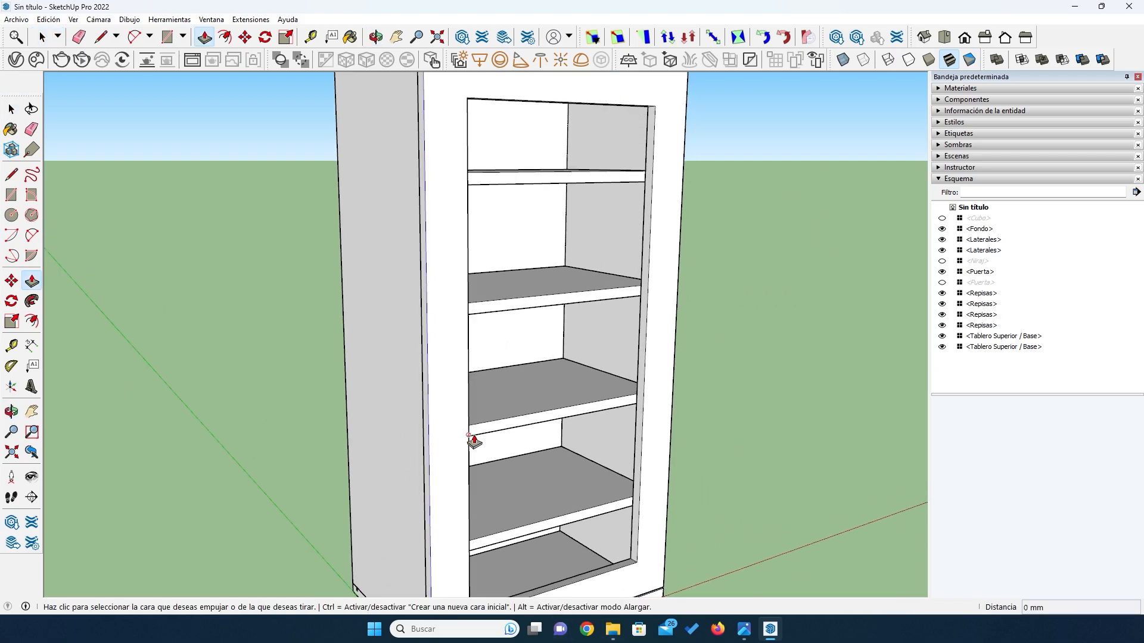
pyautogui.press('o')
pyautogui.moveTo(438, 406); pyautogui.dragTo(416, 531)
pyautogui.scroll(5, 416, 478)
pyautogui.moveTo(416, 480); pyautogui.dragTo(410, 492)
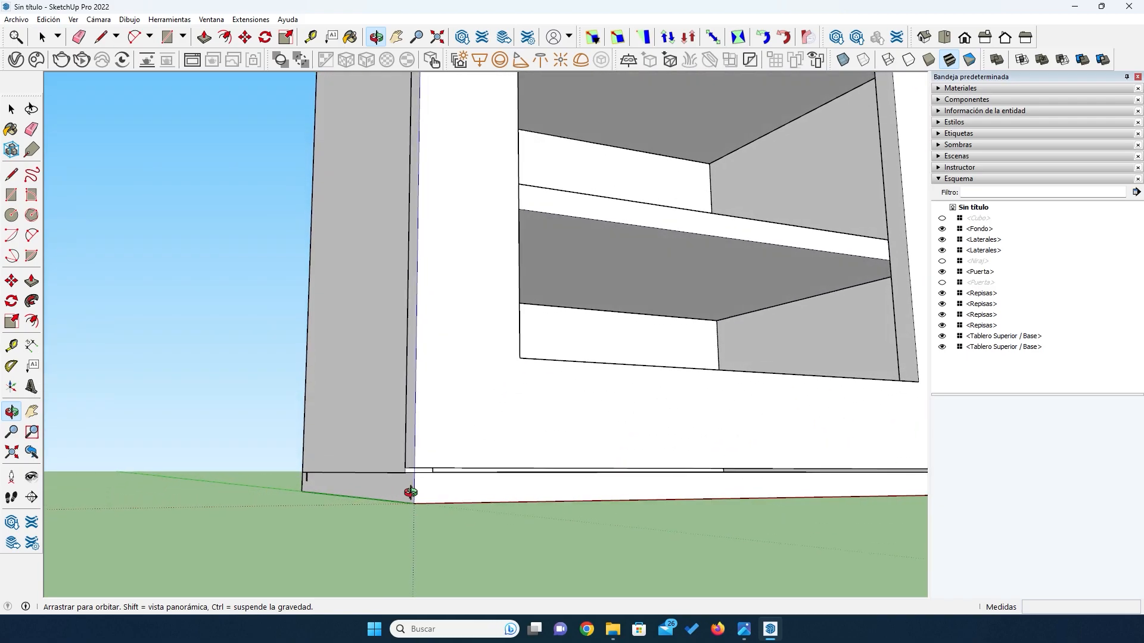
pyautogui.scroll(-5, 411, 492)
pyautogui.moveTo(429, 346); pyautogui.dragTo(499, 476)
pyautogui.scroll(-4, 498, 477)
pyautogui.moveTo(482, 421); pyautogui.dragTo(489, 390)
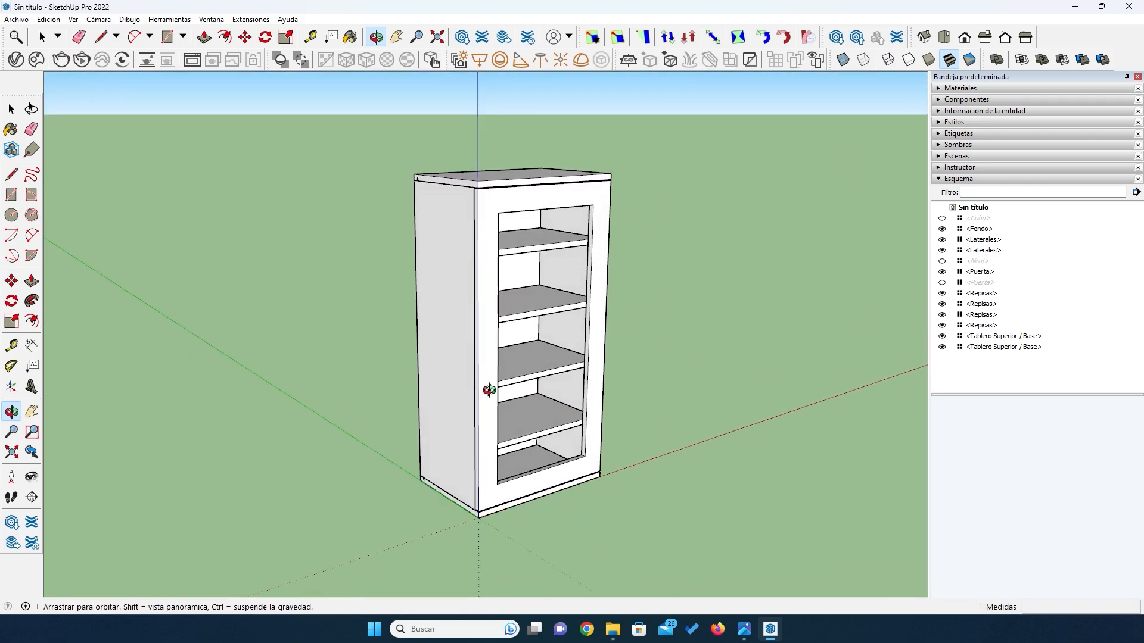
# - Switch to the image viewer to check the reference picture of the open cabinet, and return to SketchUp
pyautogui.click(744, 629)
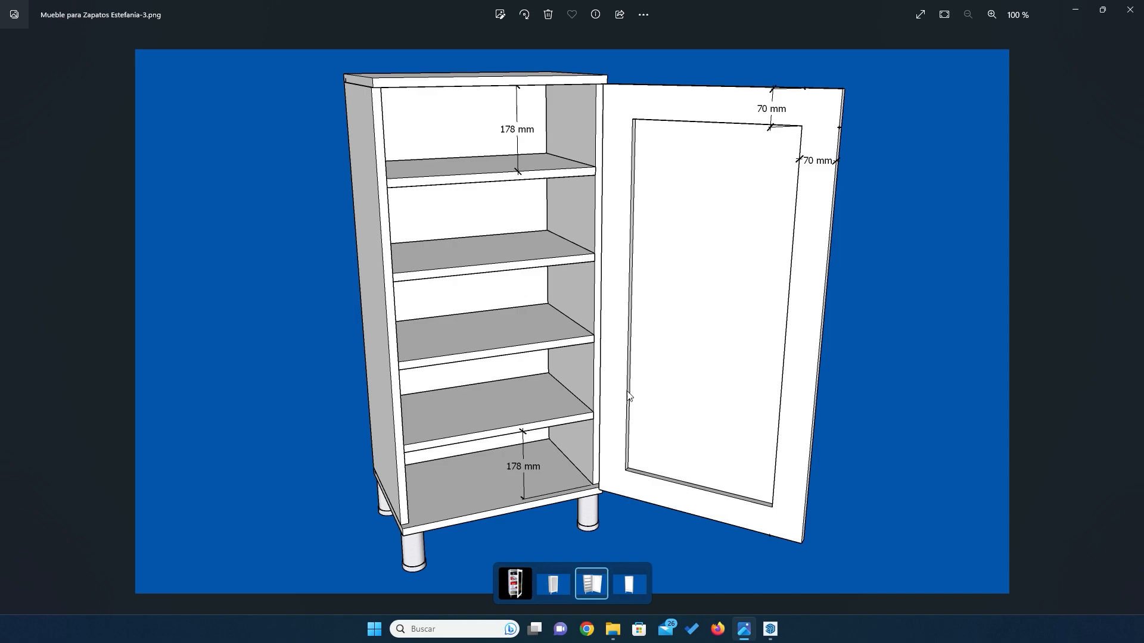
pyautogui.click(770, 629)
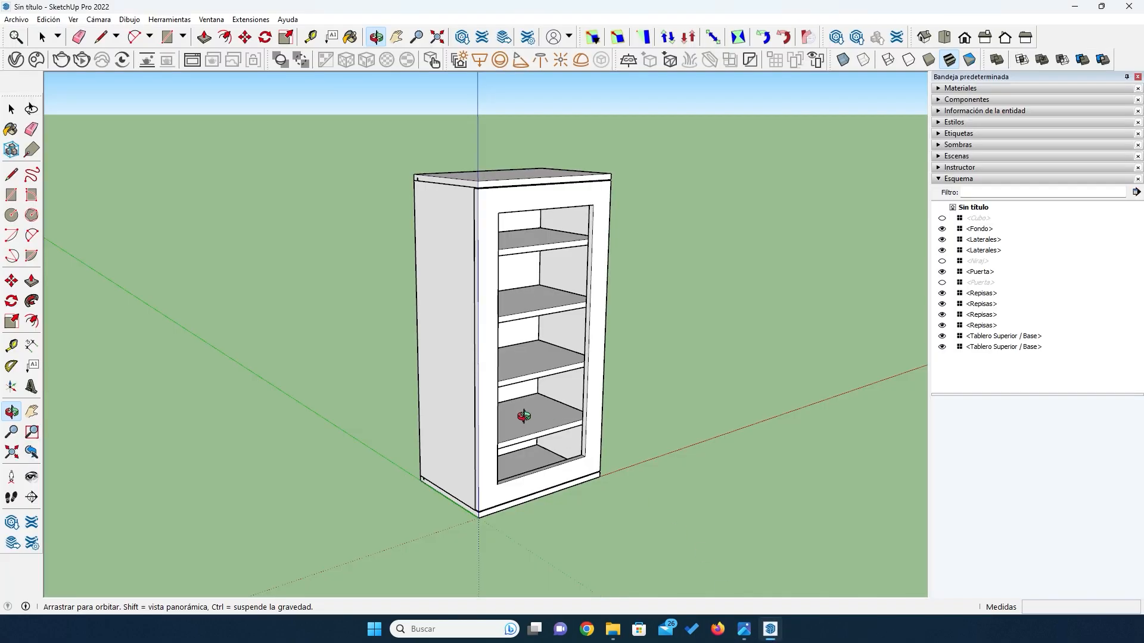
# - Switch to the image viewer to check the reference render of the finished shoe cabinet, and return to SketchUp
pyautogui.moveTo(521, 412); pyautogui.dragTo(475, 384)
pyautogui.click(743, 629)
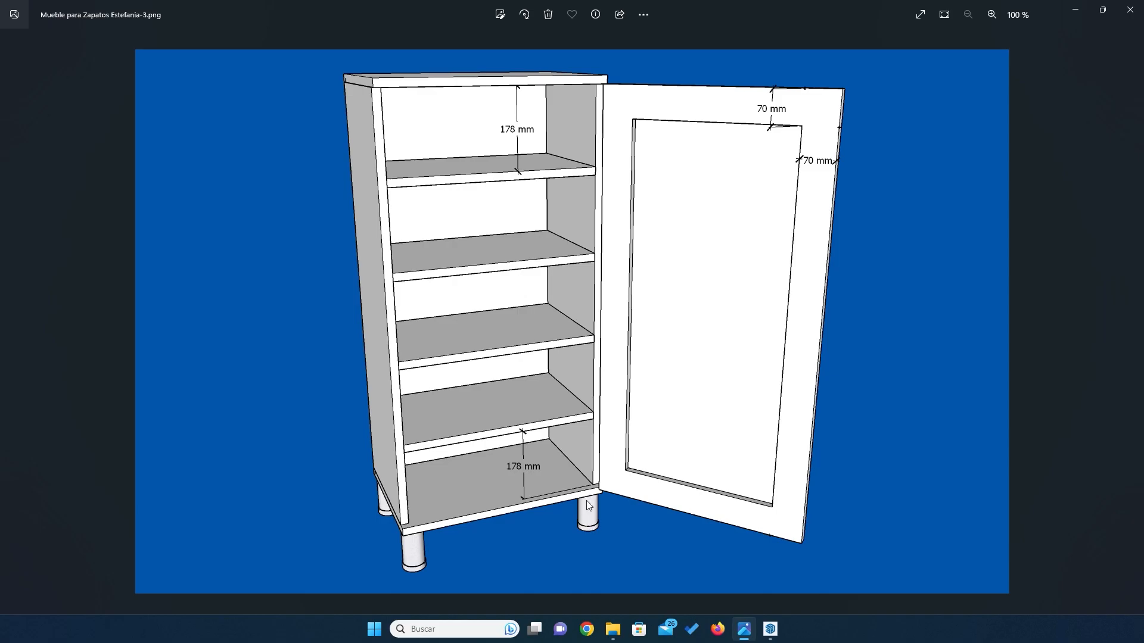
pyautogui.click(745, 629)
pyautogui.click(744, 628)
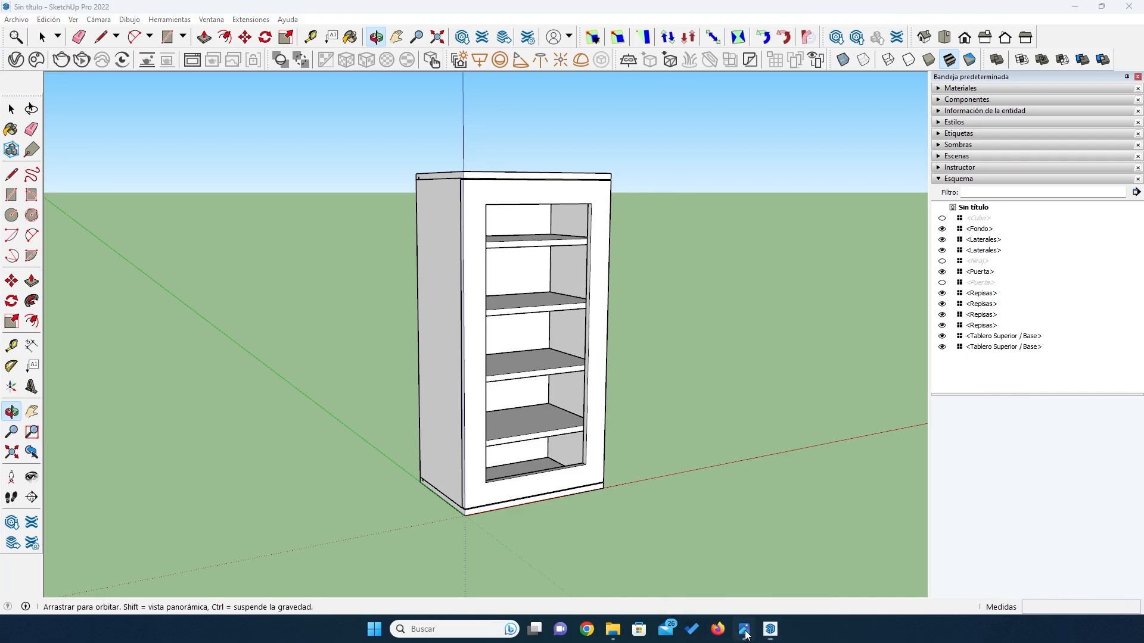
pyautogui.press('Left')
pyautogui.press('Left')
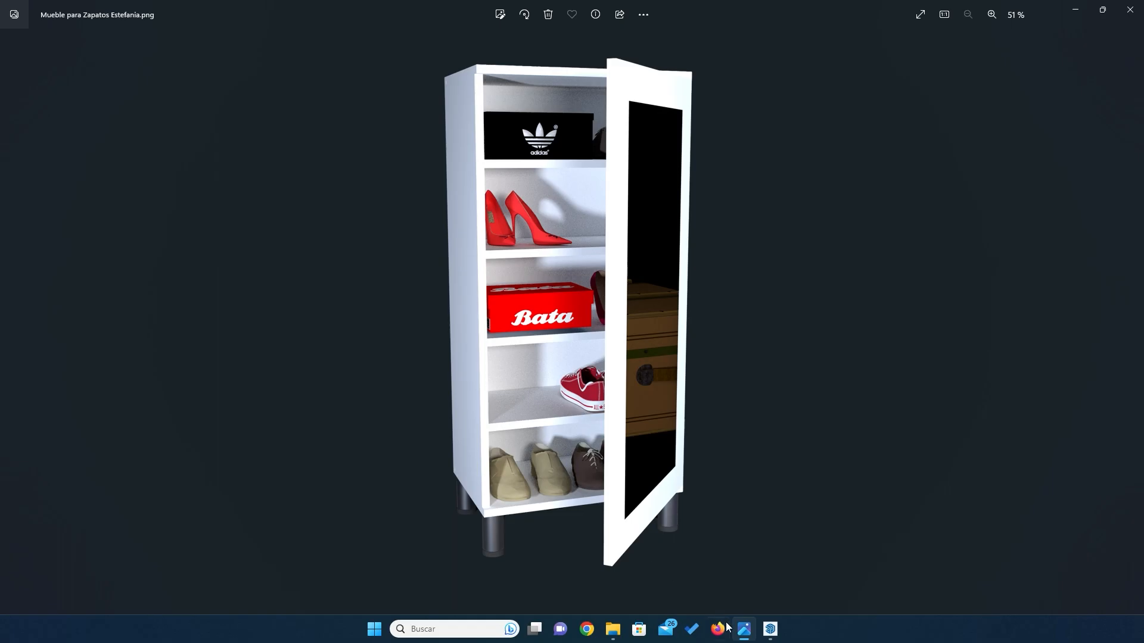
pyautogui.click(771, 629)
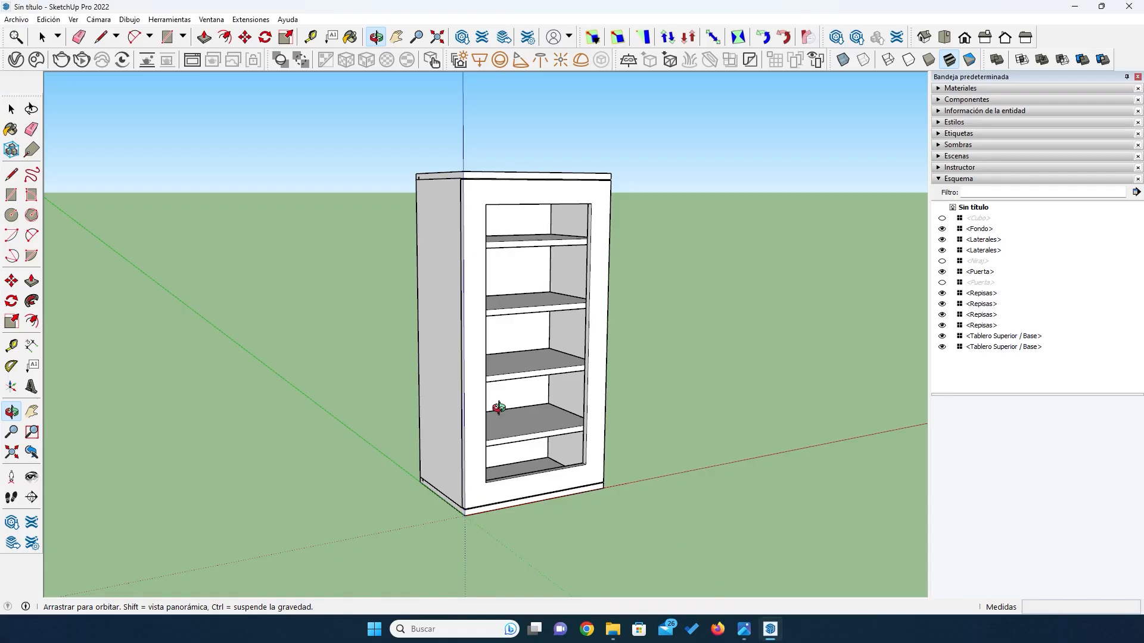
pyautogui.moveTo(485, 413); pyautogui.dragTo(598, 431)
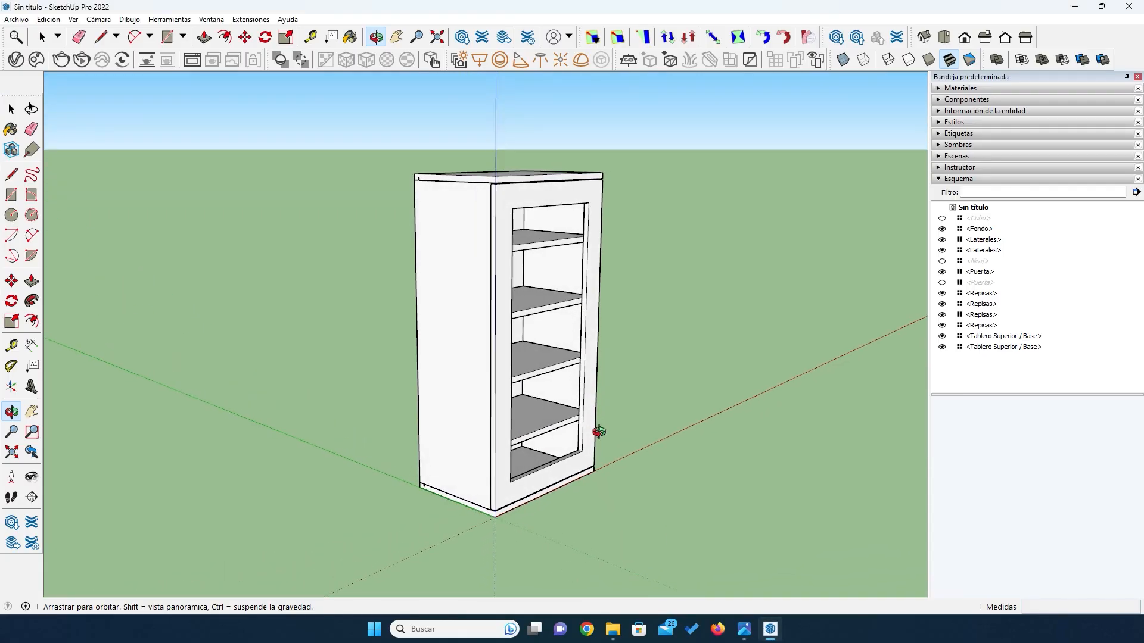
pyautogui.scroll(3, 485, 365)
pyautogui.moveTo(484, 365); pyautogui.dragTo(447, 345)
pyautogui.scroll(-3, 385, 388)
pyautogui.scroll(2, 459, 401)
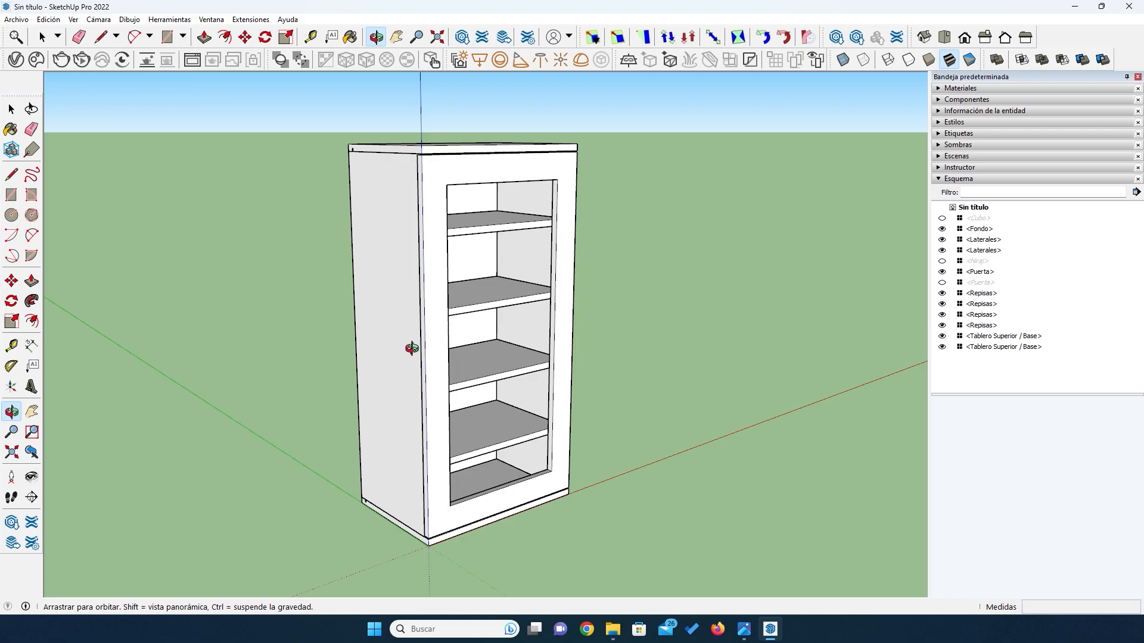
pyautogui.moveTo(403, 345); pyautogui.dragTo(396, 347)
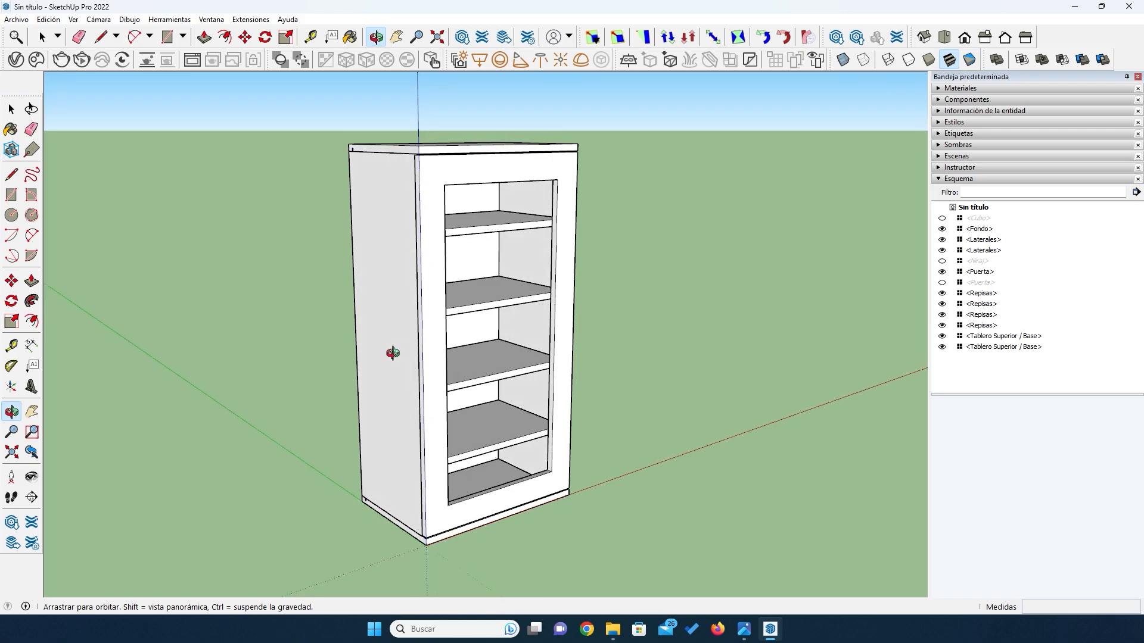
# - Draw a 100 mm high rectangle across the cabinet's rear, between the sides and directly under the top board
pyautogui.moveTo(268, 323); pyautogui.dragTo(539, 332)
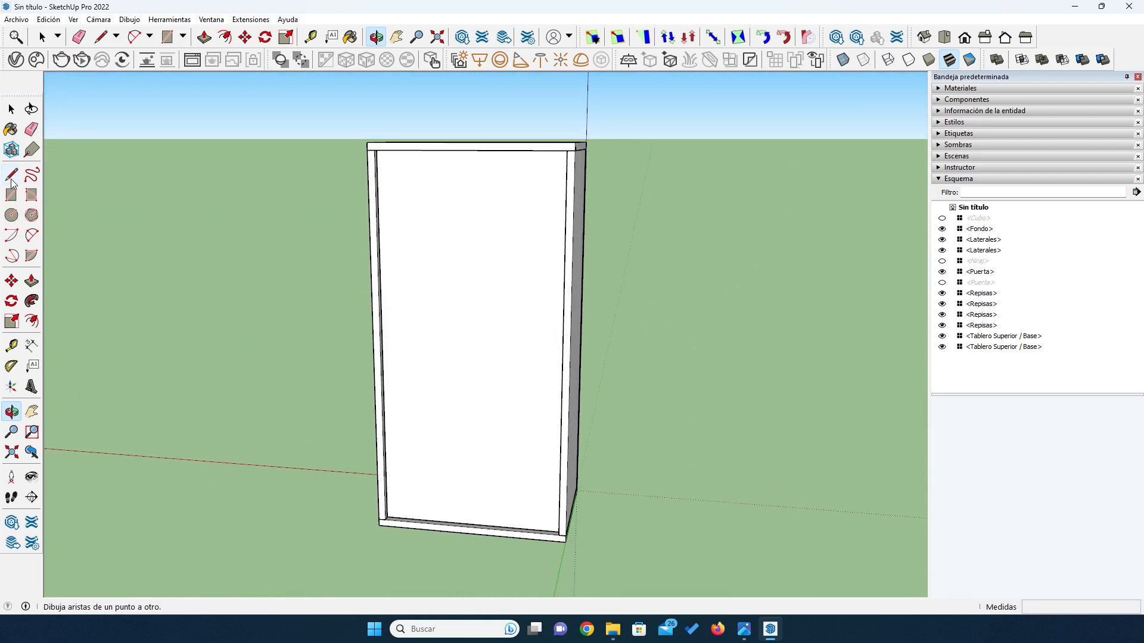
pyautogui.click(11, 195)
pyautogui.scroll(2, 374, 149)
pyautogui.scroll(3, 374, 149)
pyautogui.click(374, 149)
pyautogui.scroll(-2, 374, 149)
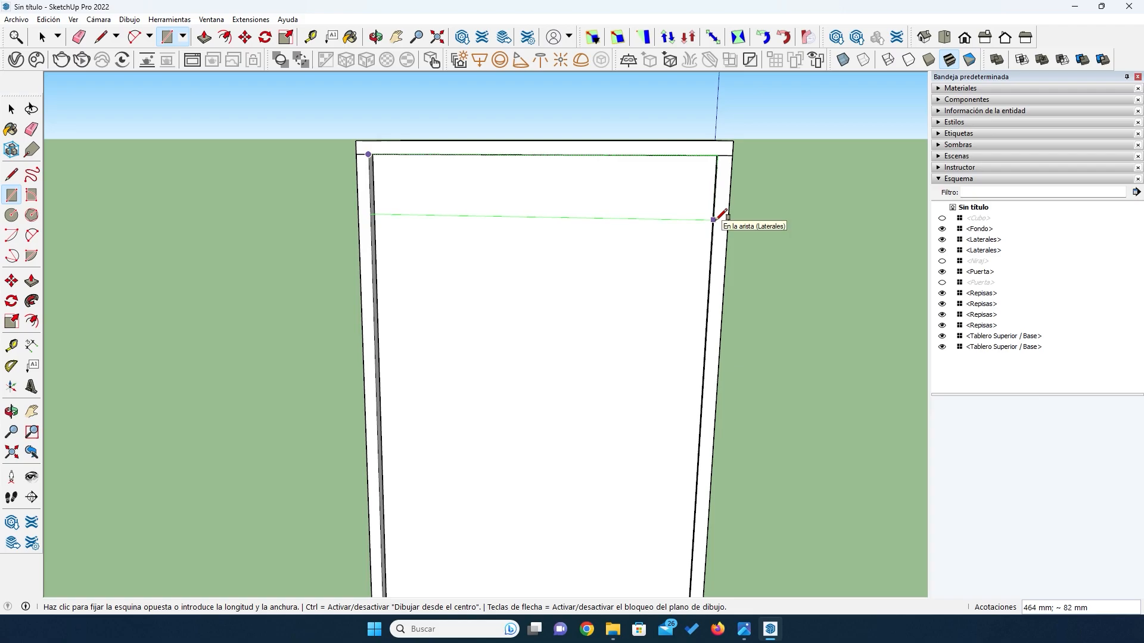
pyautogui.write(';100')
pyautogui.press('Return')
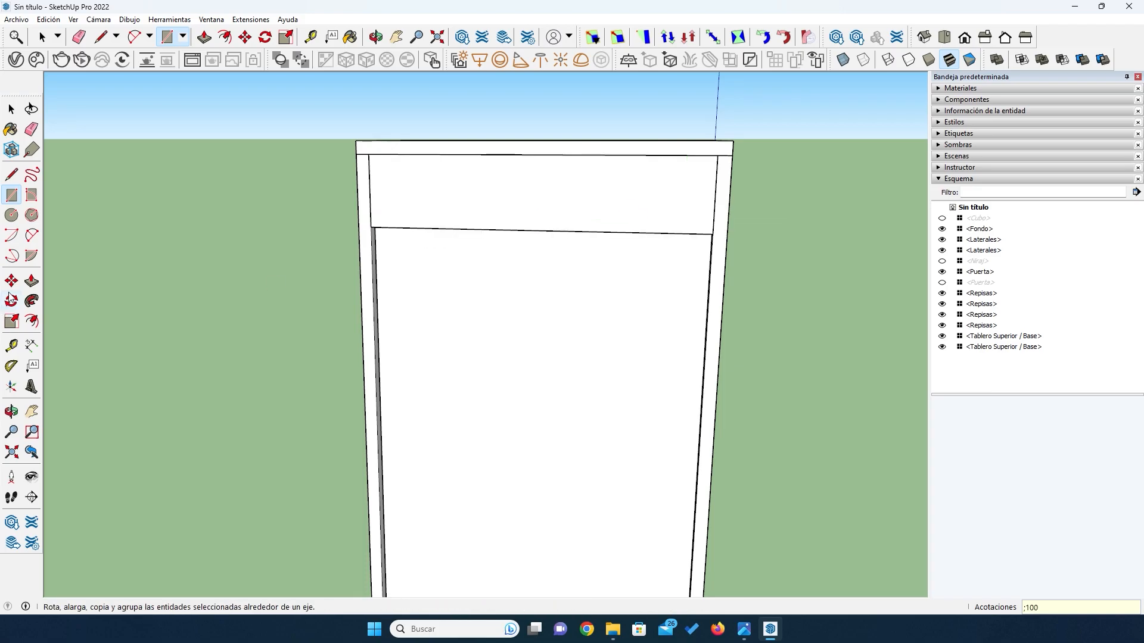
# - Extrude the rear rectangle outward with Push/Pull to form a thin tie board
pyautogui.click(32, 281)
pyautogui.click(576, 169)
pyautogui.click(556, 191)
pyautogui.hotkey('ctrl', 'z')
# - Make the extruded rear board a component named Amarres
pyautogui.press('space')
pyautogui.doubleClick(556, 187)
pyautogui.rightClick(556, 187)
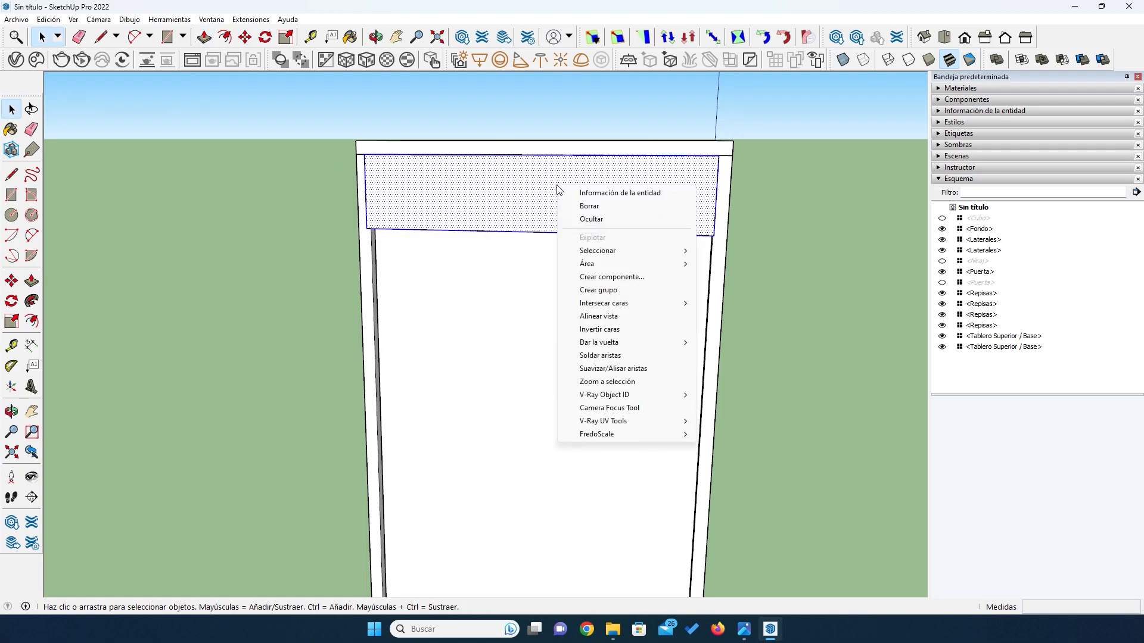
pyautogui.click(603, 277)
pyautogui.write('Amarres')
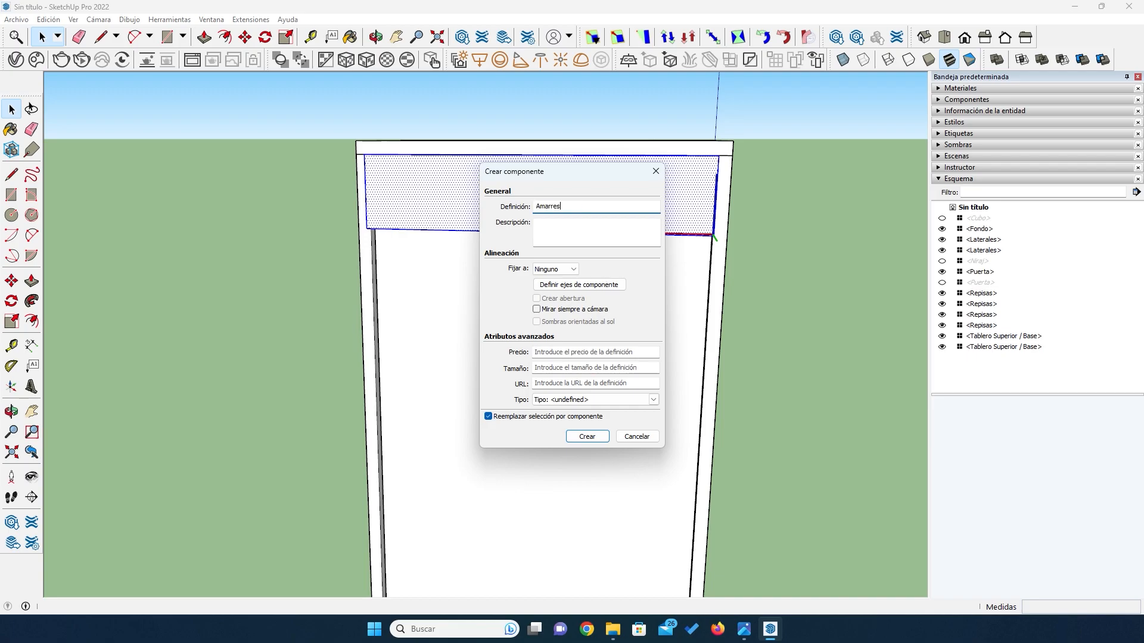
pyautogui.click(588, 436)
# - Move the Amarres board inward by its upper outer corner so it sits flush with the cabinet's rear edges
pyautogui.press('o')
pyautogui.moveTo(443, 323); pyautogui.dragTo(521, 443)
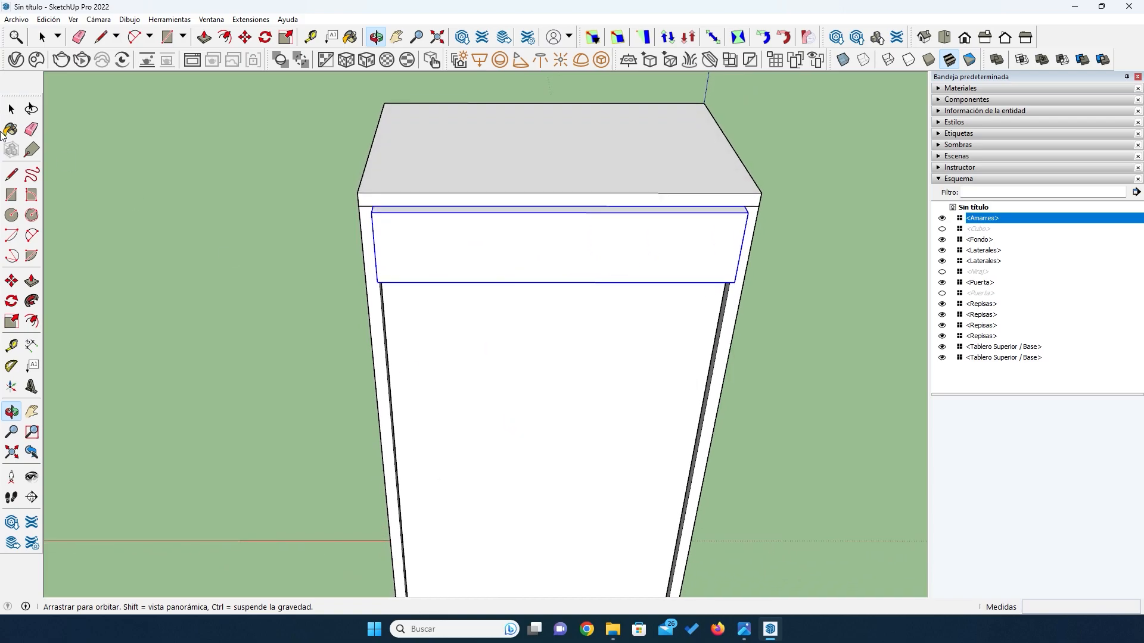
pyautogui.click(11, 280)
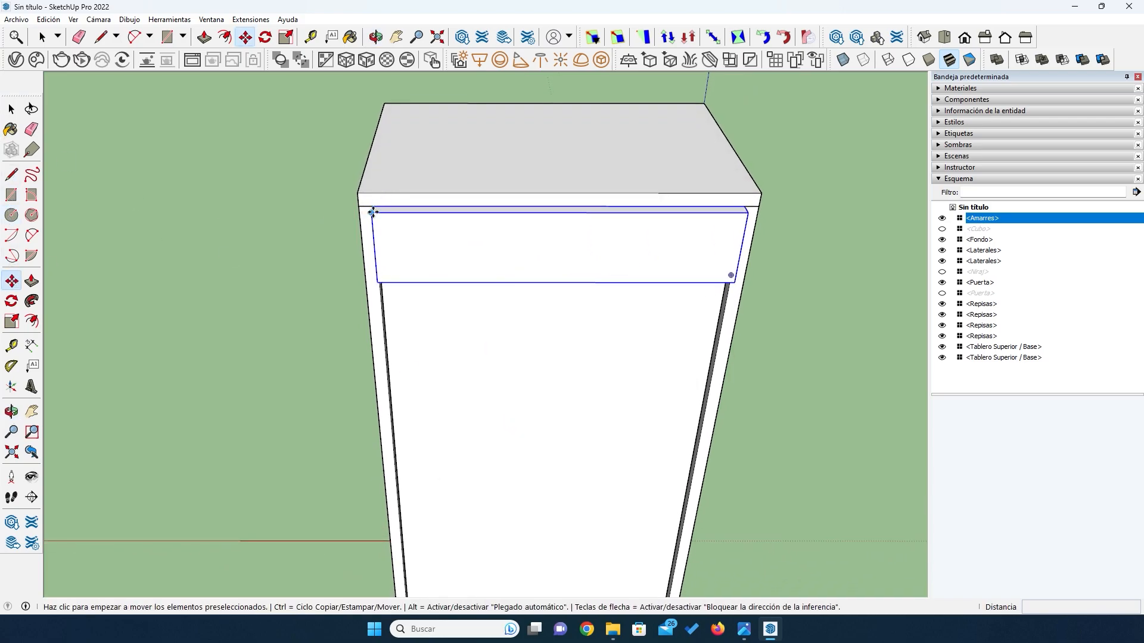
pyautogui.click(371, 209)
pyautogui.click(372, 206)
pyautogui.scroll(-4, 315, 251)
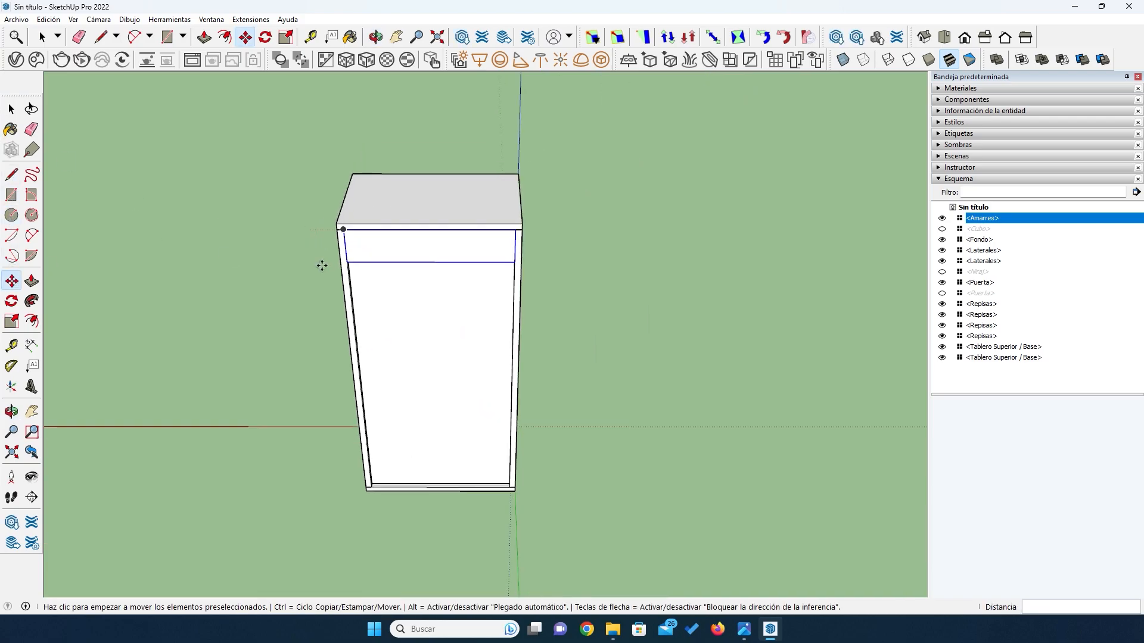
# - Copy the Amarres board 864 mm straight down, snapping its lower corner to the inner corner of the base
pyautogui.press('o')
pyautogui.moveTo(473, 414); pyautogui.dragTo(489, 317)
pyautogui.press('m')
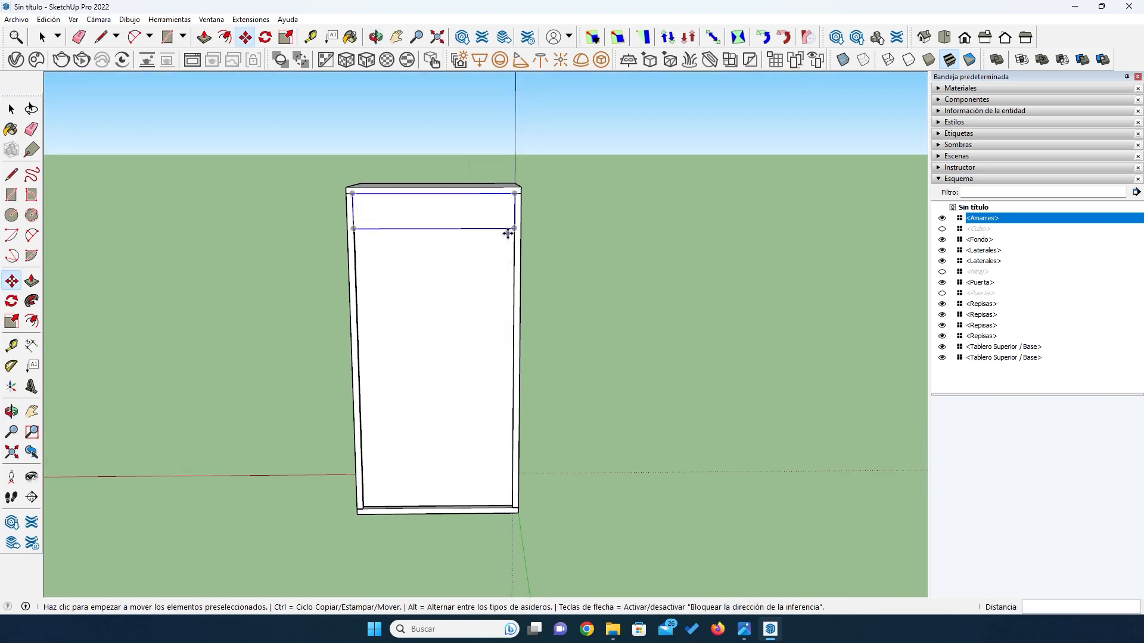
pyautogui.press('ctrl')
pyautogui.click(512, 229)
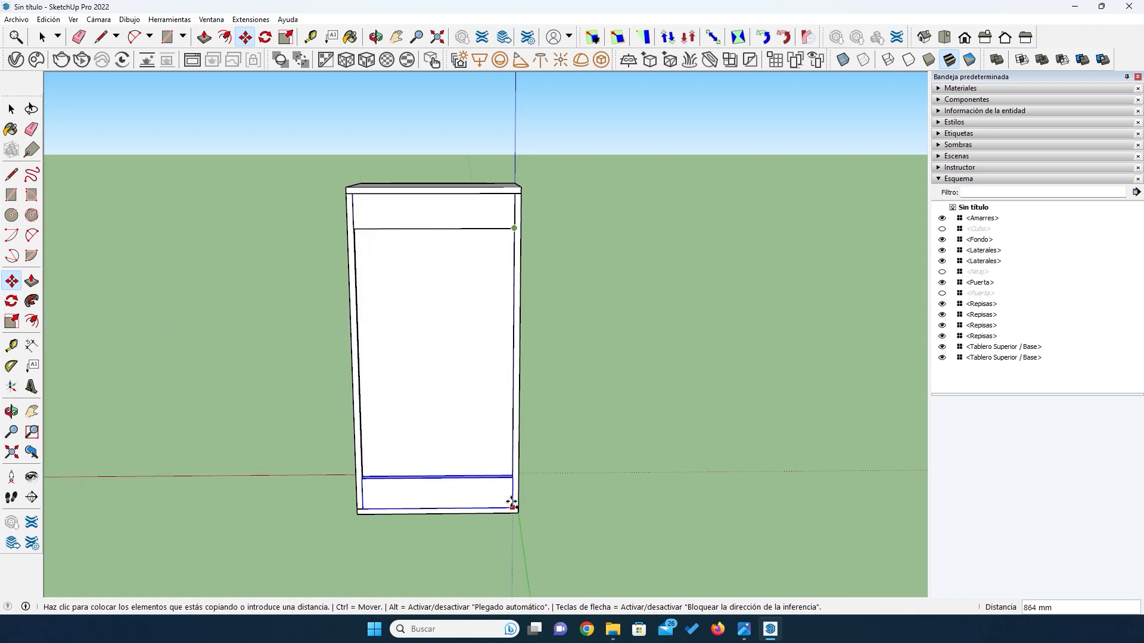
pyautogui.scroll(5, 517, 500)
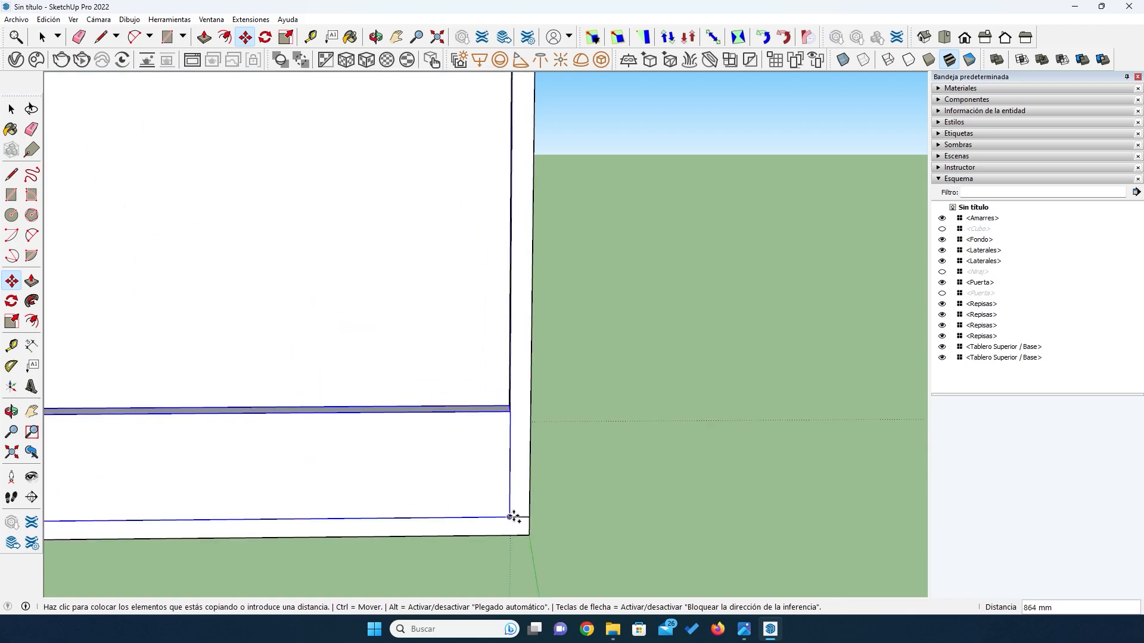
pyautogui.click(514, 517)
pyautogui.scroll(-6, 581, 497)
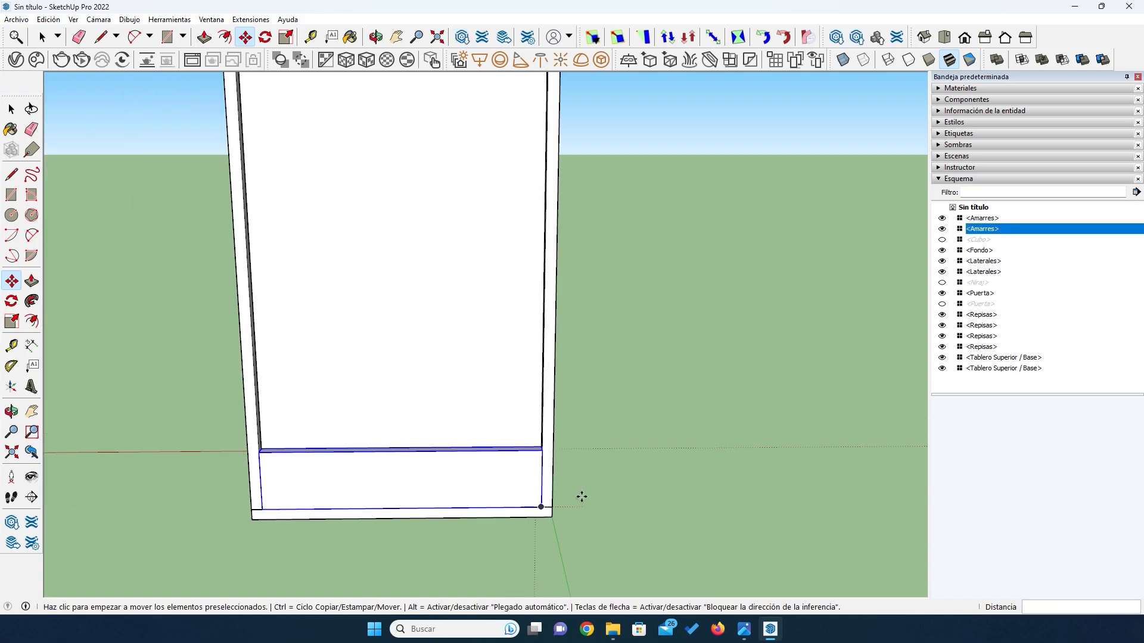
# - Examine the front of the cabinet, checking the door frame, shelves and side panel
pyautogui.press('o')
pyautogui.moveTo(574, 398); pyautogui.dragTo(423, 474)
pyautogui.scroll(4, 503, 549)
pyautogui.scroll(-3, 441, 463)
pyautogui.scroll(4, 393, 318)
pyautogui.moveTo(386, 322); pyautogui.dragTo(372, 317)
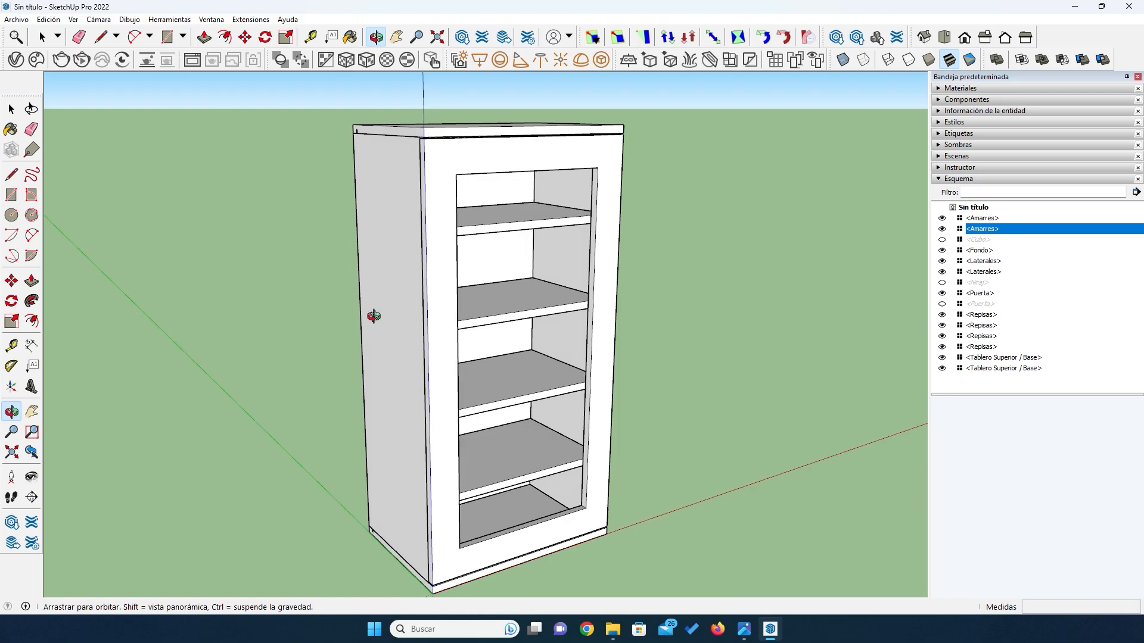
pyautogui.scroll(-2, 372, 317)
pyautogui.scroll(2, 388, 365)
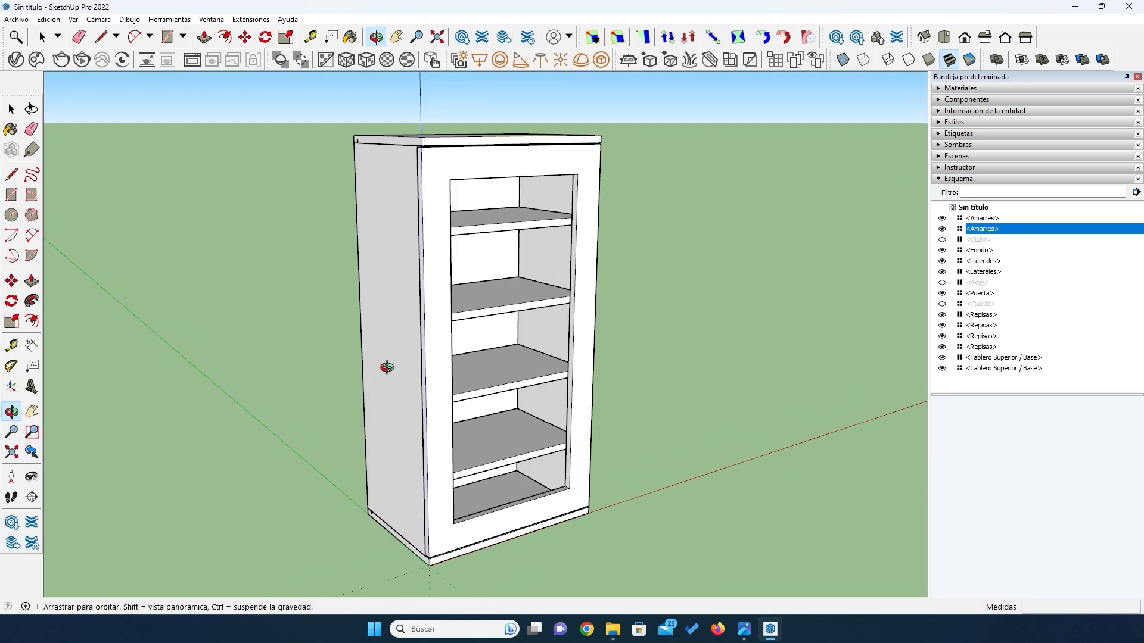
pyautogui.moveTo(388, 356); pyautogui.dragTo(374, 377)
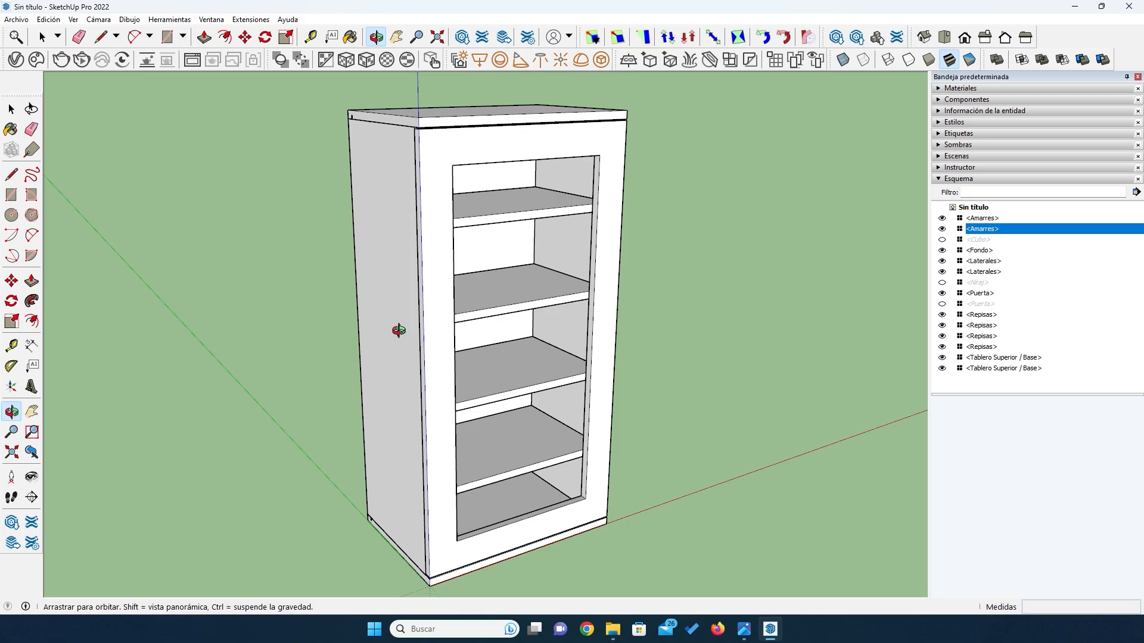
# - Compare the rear of the cabinet, with its two tie boards, against the front view of the door and shelves
pyautogui.moveTo(222, 276); pyautogui.dragTo(499, 132)
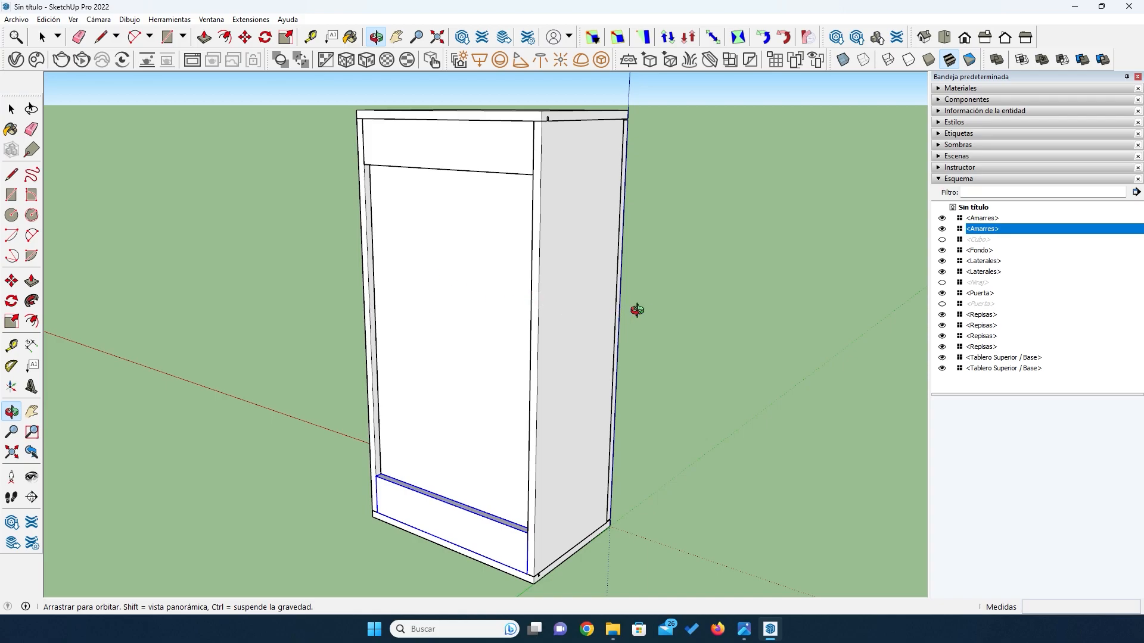
pyautogui.moveTo(697, 336); pyautogui.dragTo(439, 356)
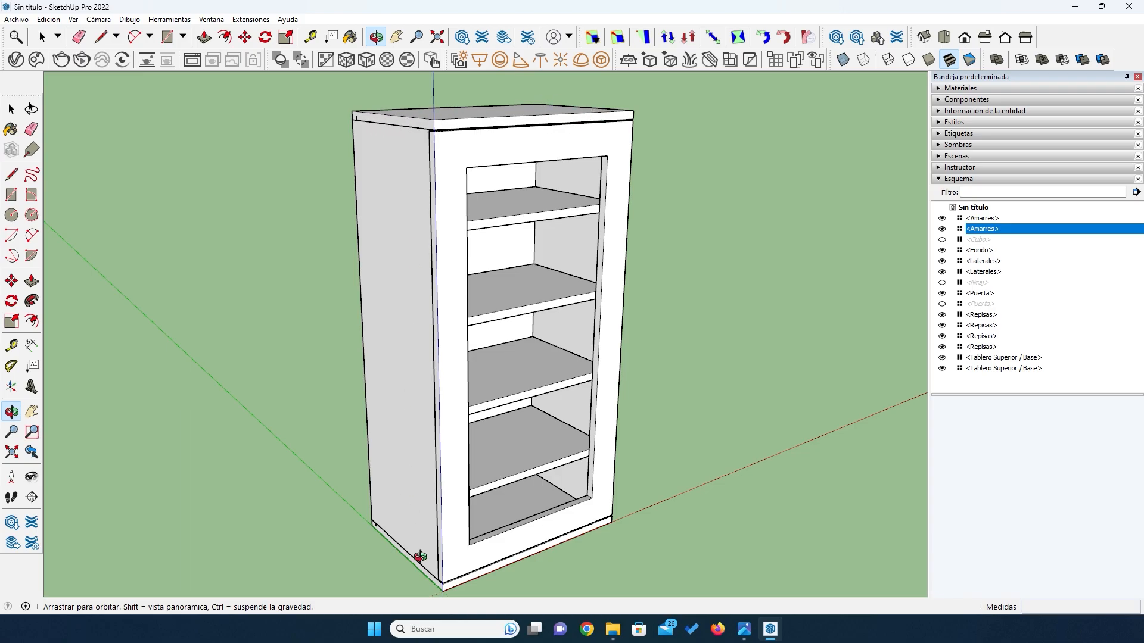
pyautogui.moveTo(205, 220); pyautogui.dragTo(528, 232)
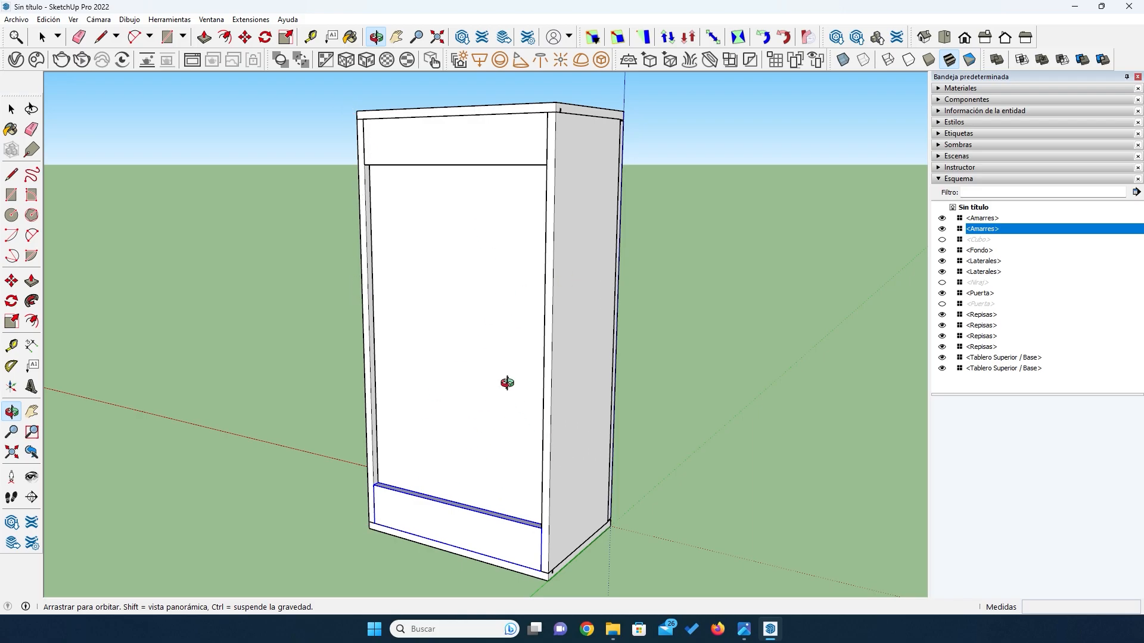
pyautogui.moveTo(677, 395); pyautogui.dragTo(311, 403)
pyautogui.scroll(-1, 325, 366)
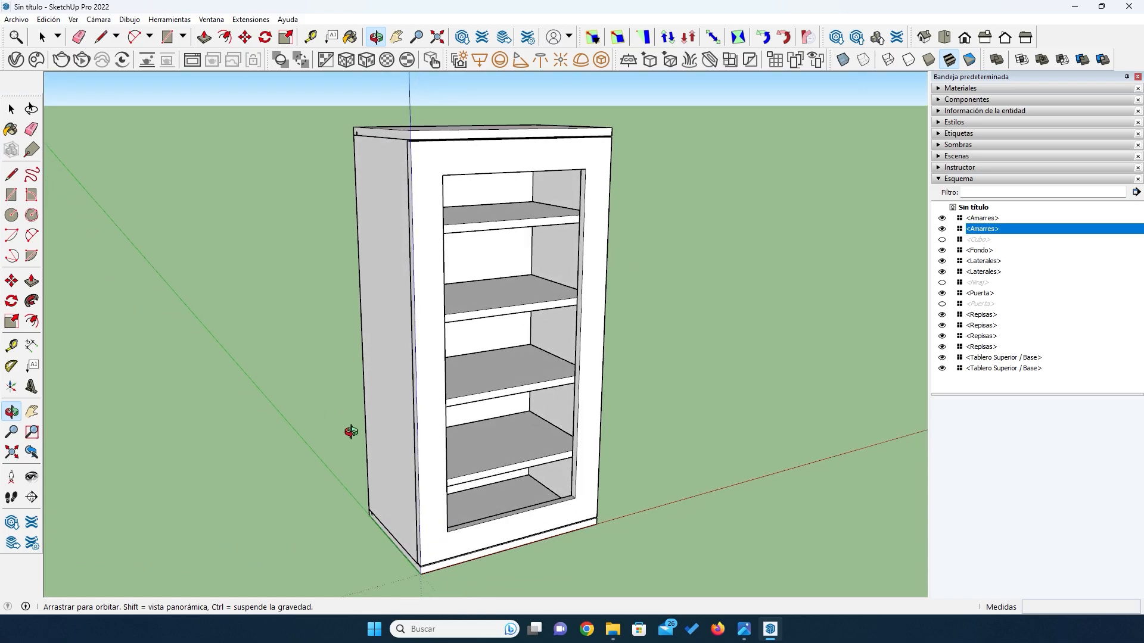
pyautogui.scroll(1, 317, 518)
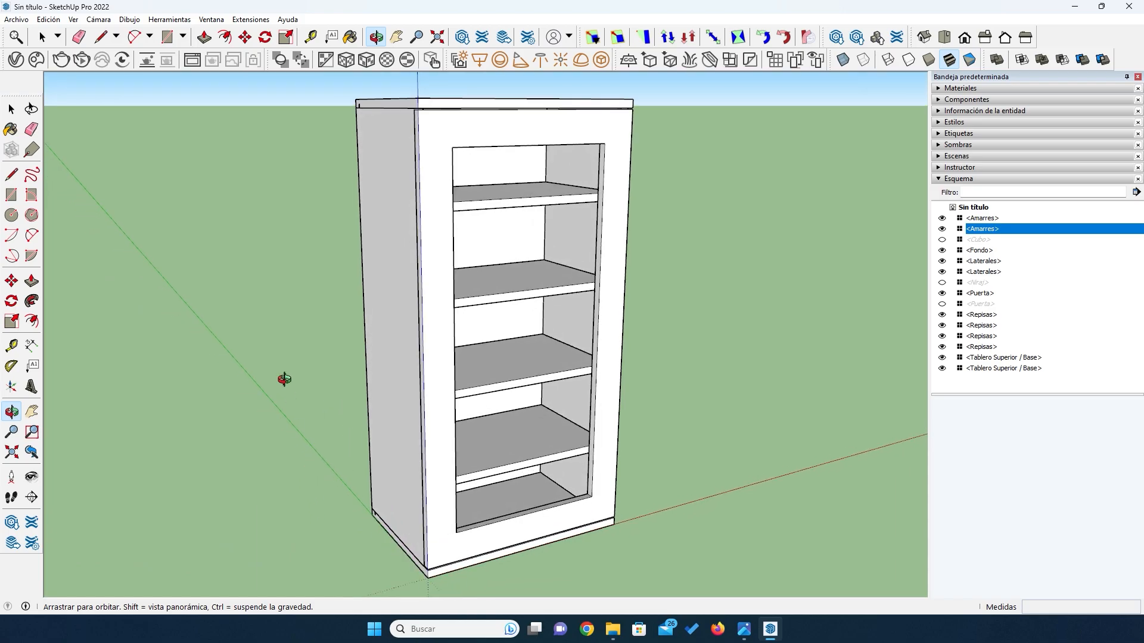
pyautogui.moveTo(284, 355); pyautogui.dragTo(289, 364)
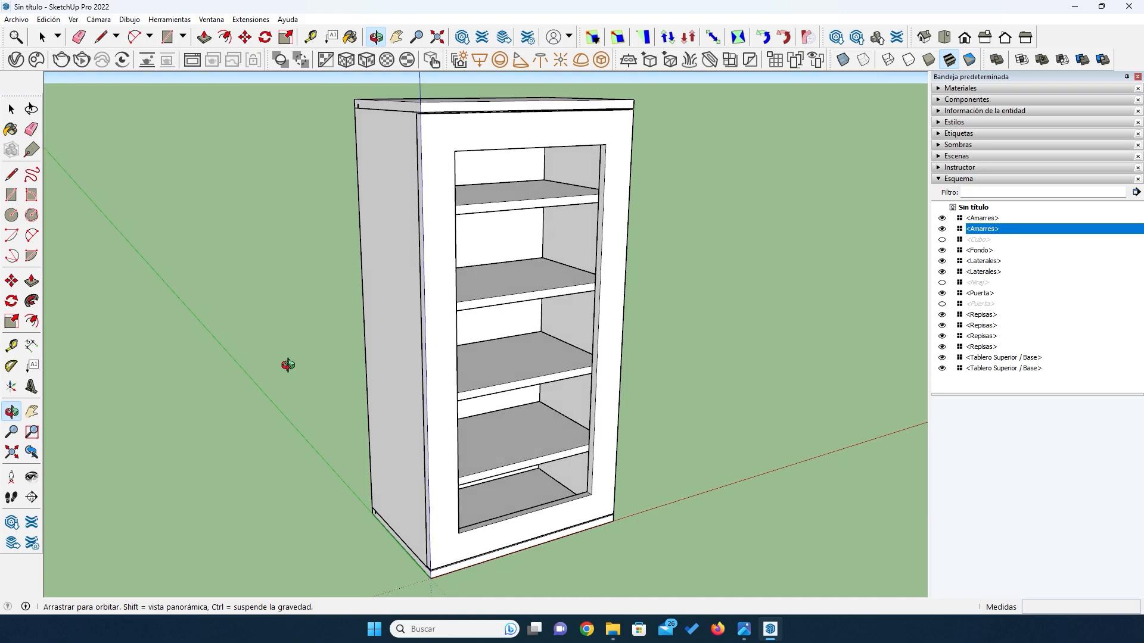